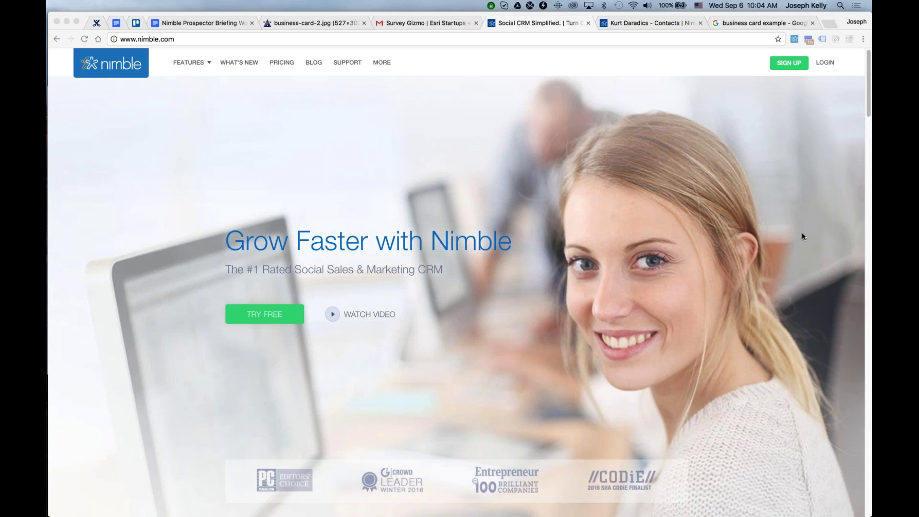
Bring the Webinar Outline note forward, reshape it taller and narrower, and read its later sections.
key("super+Tab")
key("super+Tab")
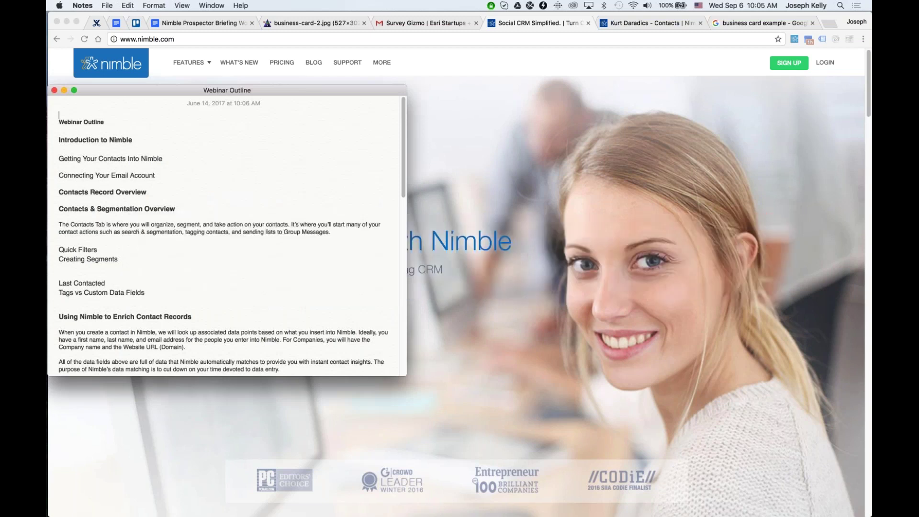
left_click_drag(314, 94, 619, 57)
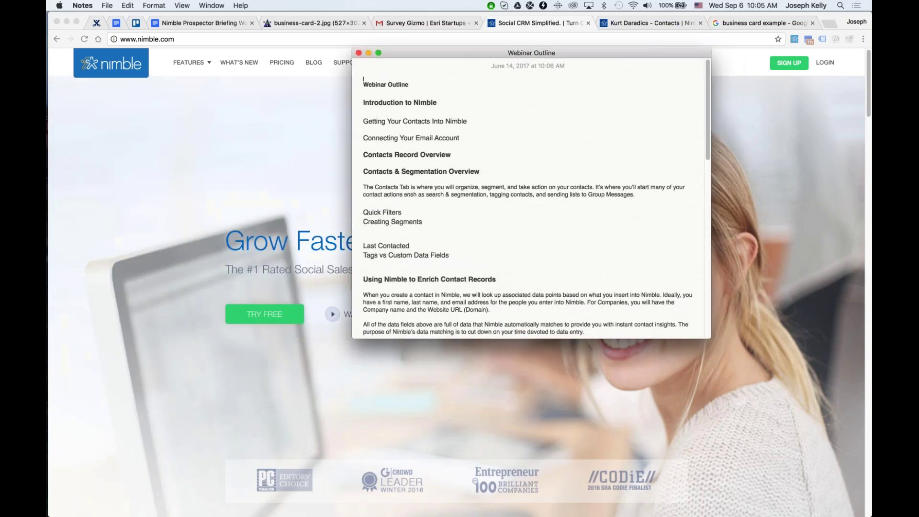
left_click_drag(709, 337, 680, 515)
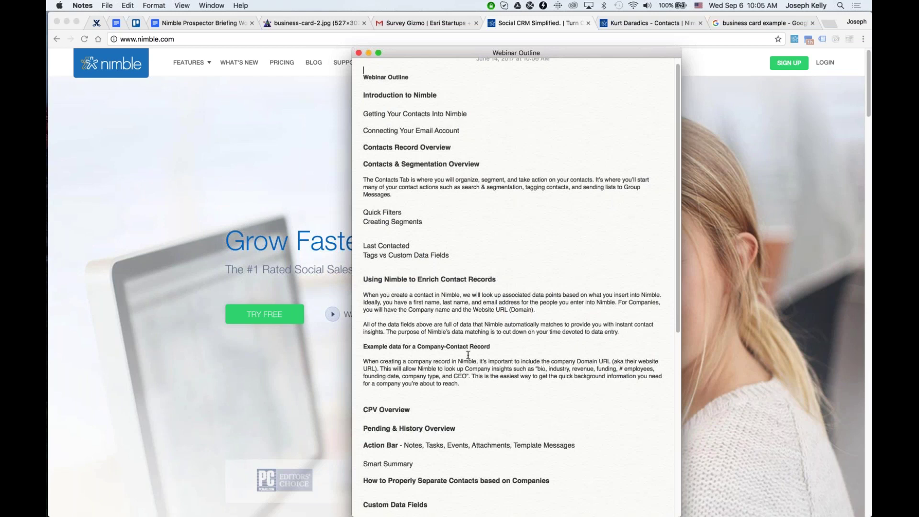
scroll(475, 331, "down", 2)
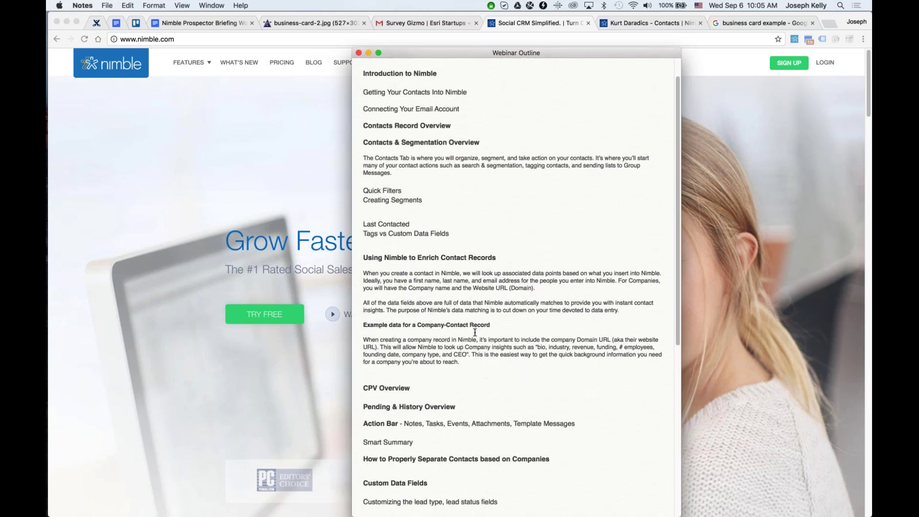
scroll(475, 331, "down", 10)
scroll(474, 333, "down", 9)
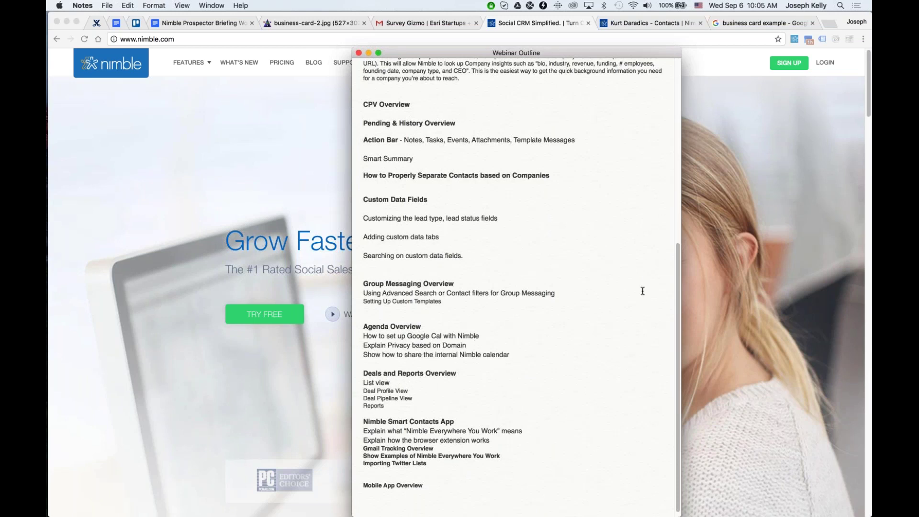
Scroll through the nimble.com homepage features, then switch to the contact's Nimble tab.
left_click(807, 76)
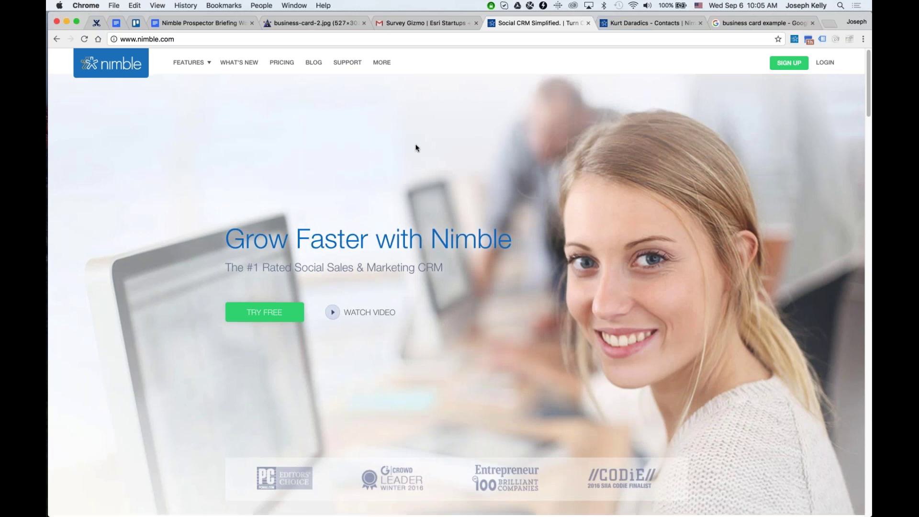
scroll(415, 148, "down", 3)
scroll(416, 148, "down", 5)
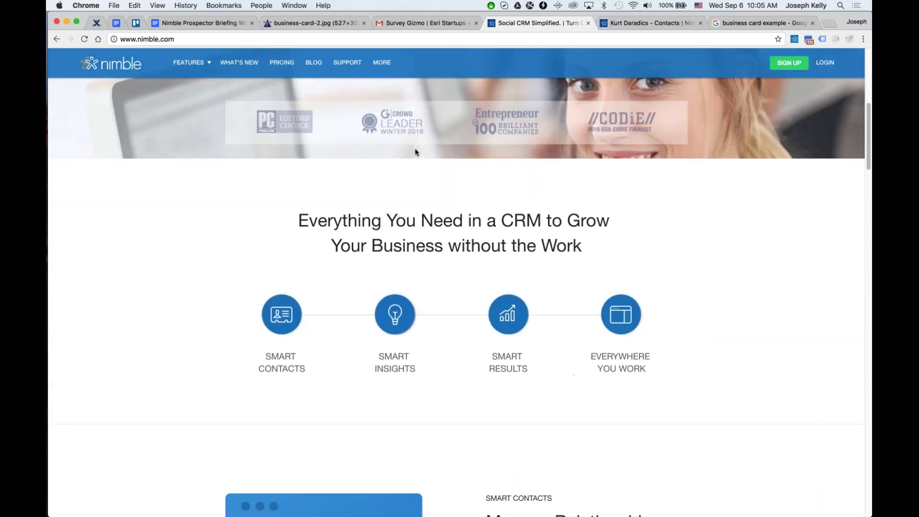
scroll(415, 152, "down", 3)
scroll(416, 154, "down", 2)
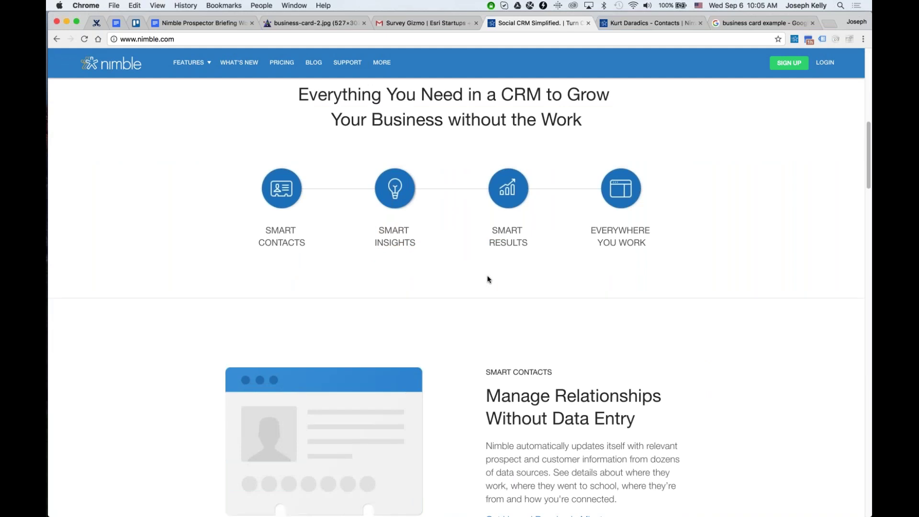
left_click(631, 21)
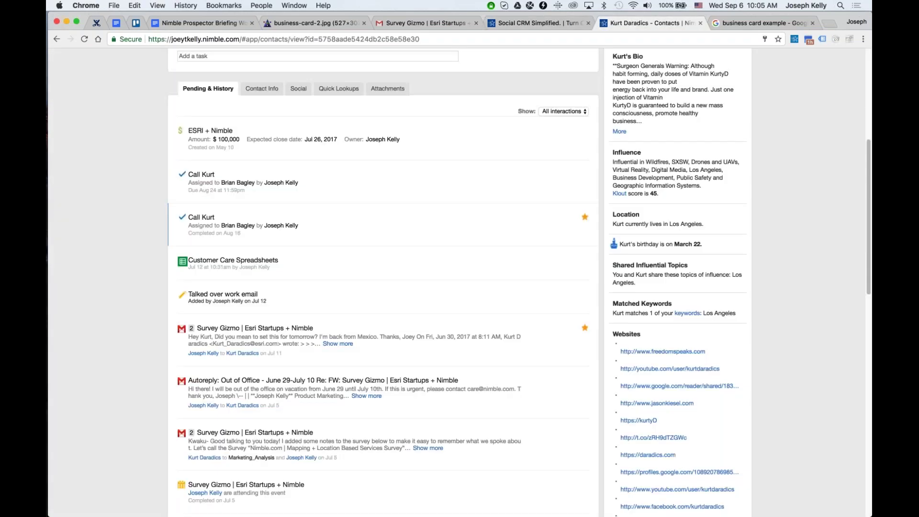
Open the top recently viewed contact and save the second Twitter photo as their picture.
scroll(383, 239, "up", 5)
left_click(243, 61)
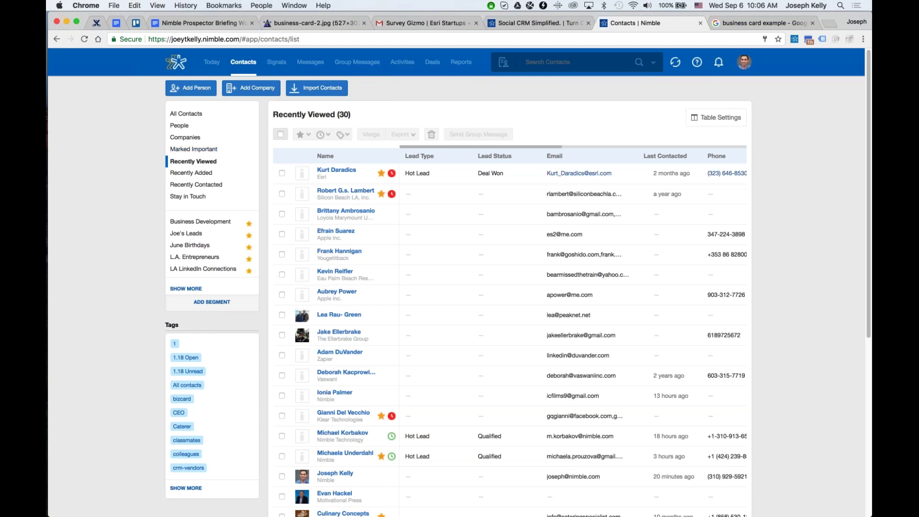
left_click(330, 171)
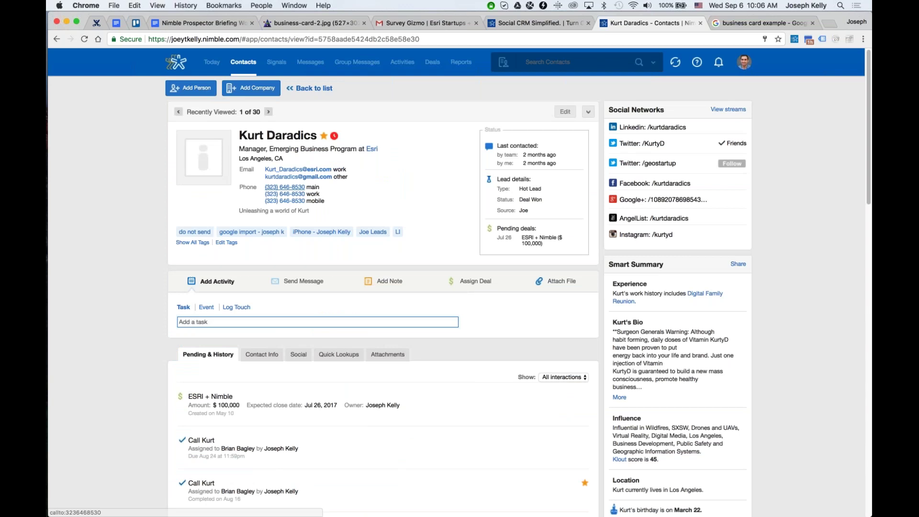
left_click(203, 179)
left_click(408, 277)
left_click(571, 335)
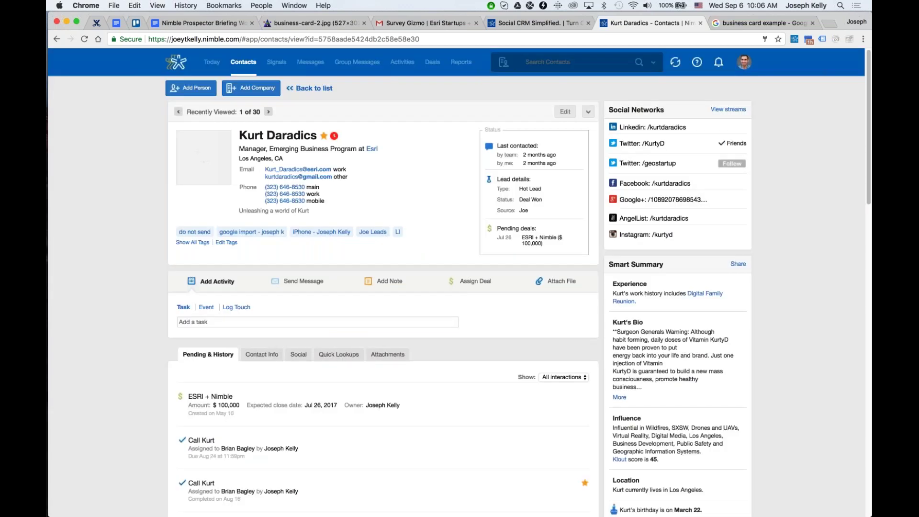
Filter the contact's history to show only email messages.
scroll(421, 383, "down", 1)
left_click(563, 346)
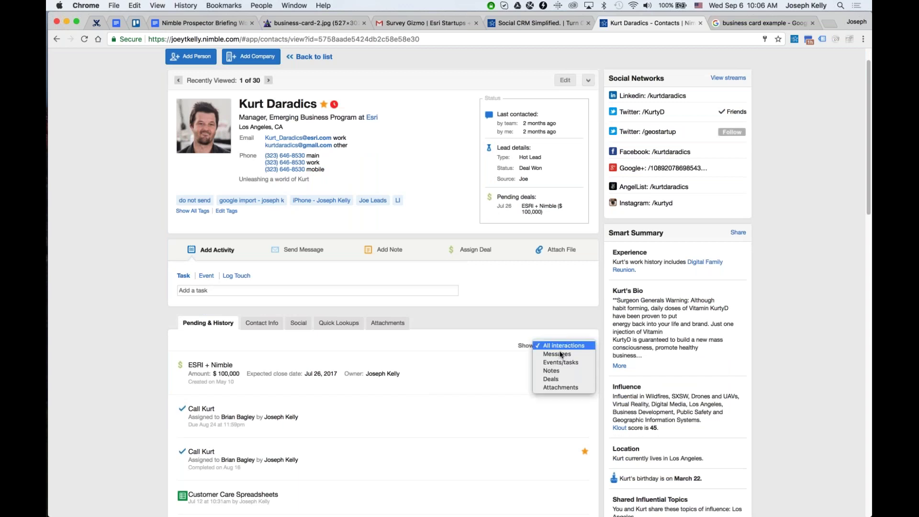
left_click(555, 354)
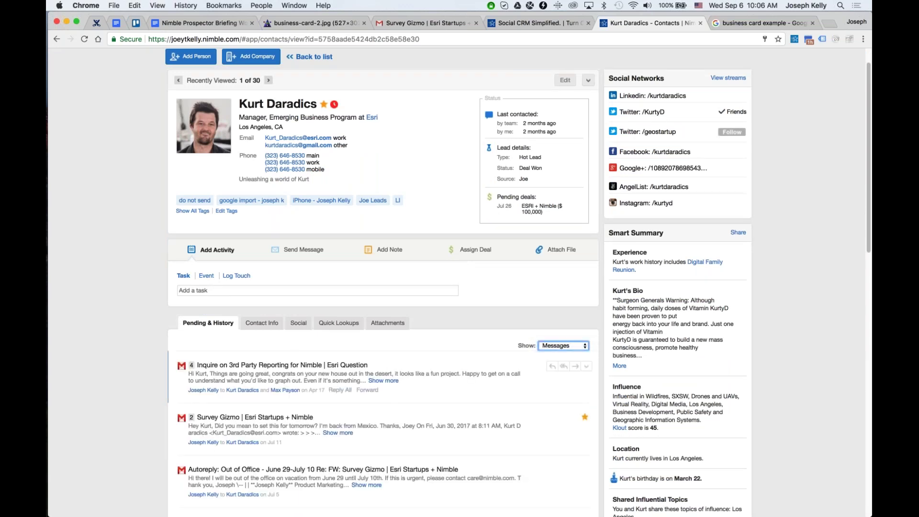
Review the contact's social profiles, then open their company record, Esri.
left_click(138, 346)
left_click(298, 323)
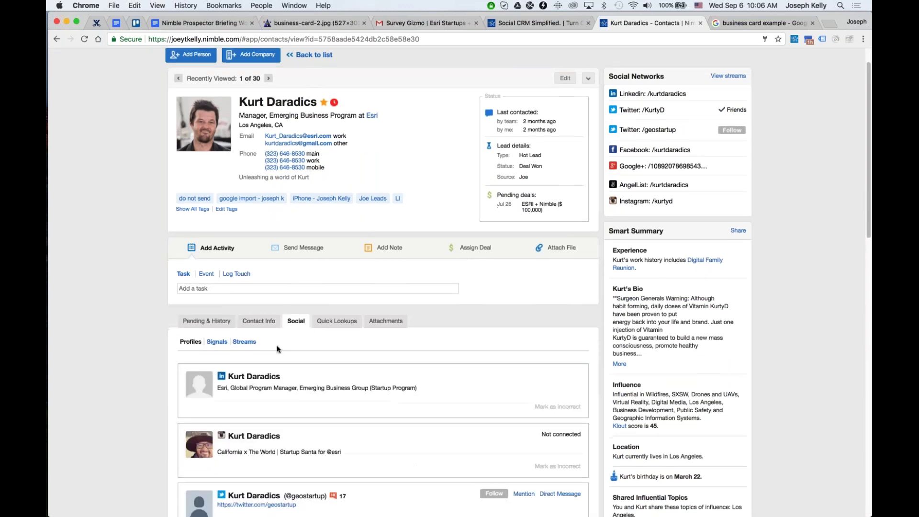
scroll(280, 259, "down", 3)
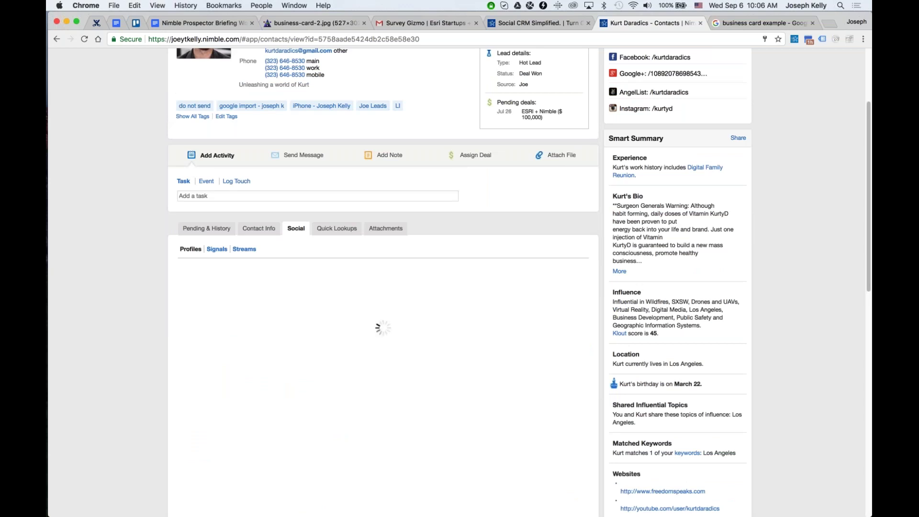
scroll(315, 295, "down", 2)
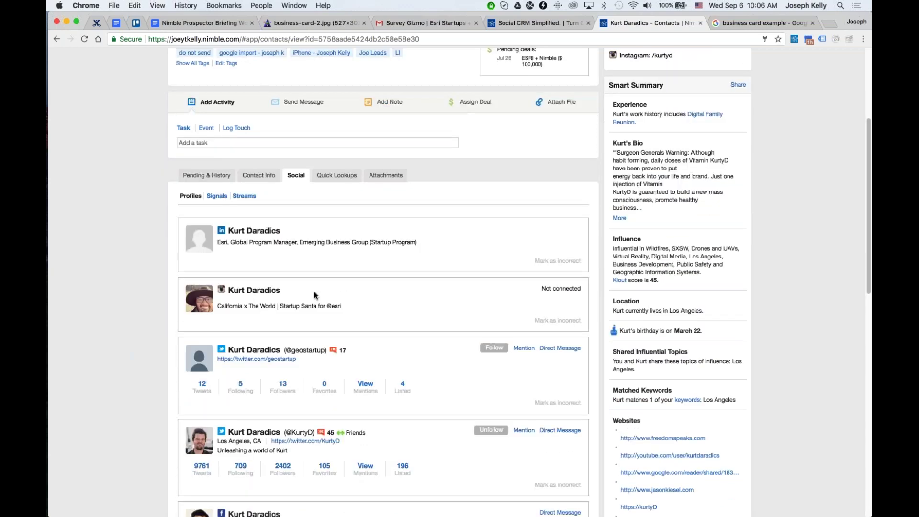
scroll(394, 405, "up", 6)
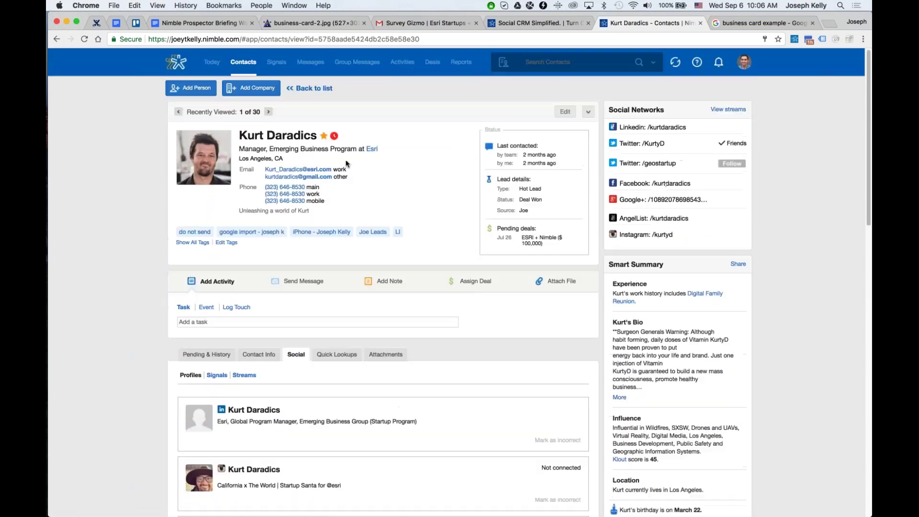
left_click(372, 149)
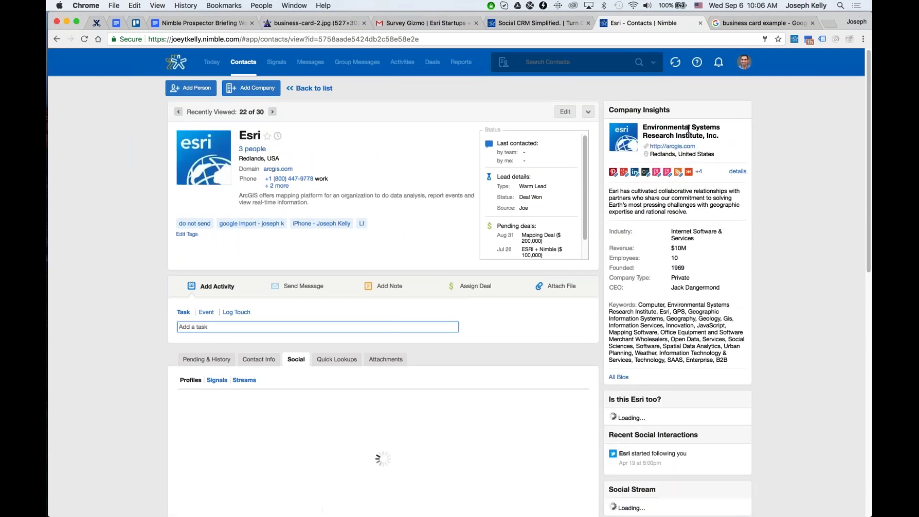
Zoom in to read the Esri record's insights and social profile, then restore normal zoom.
key("super+plus")
key("super+plus")
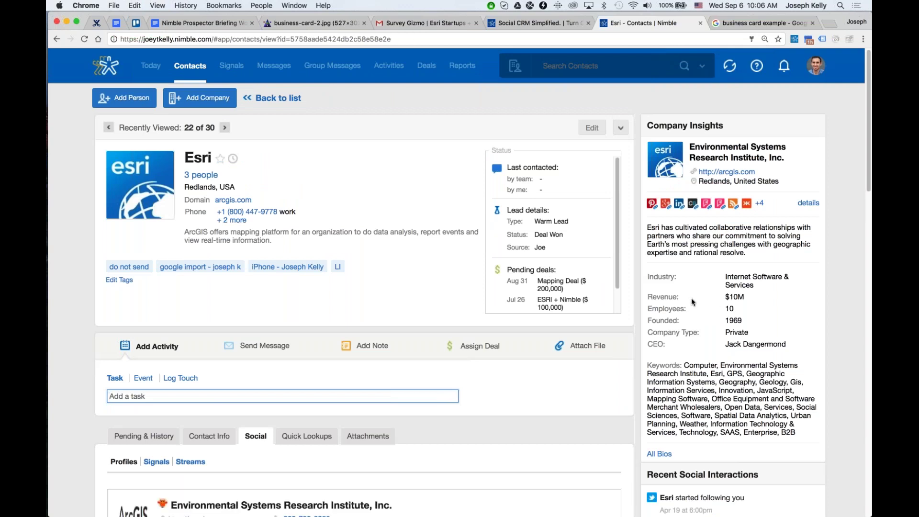
scroll(691, 298, "down", 1)
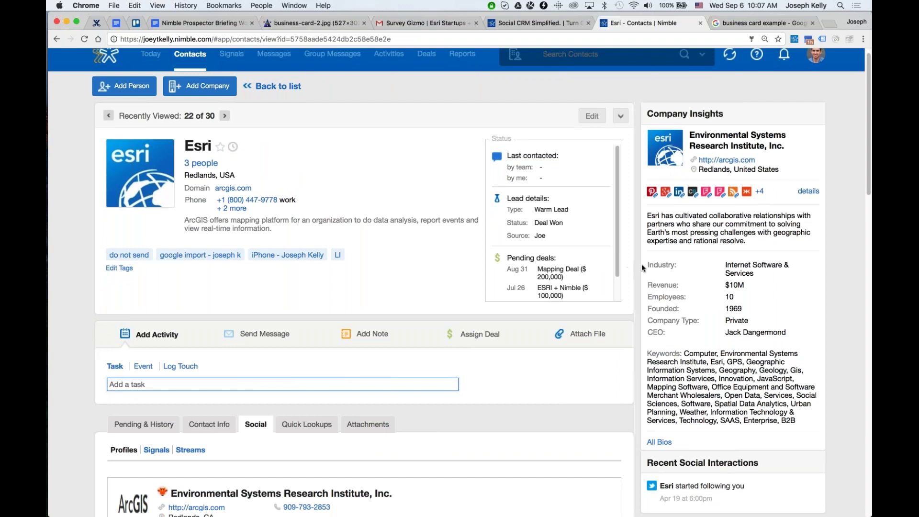
scroll(642, 267, "down", 1)
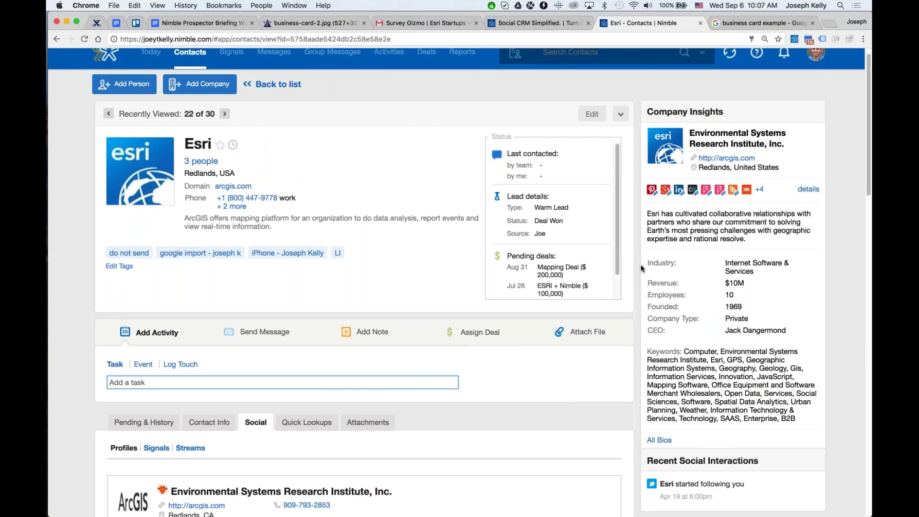
key("super+minus")
key("super+minus")
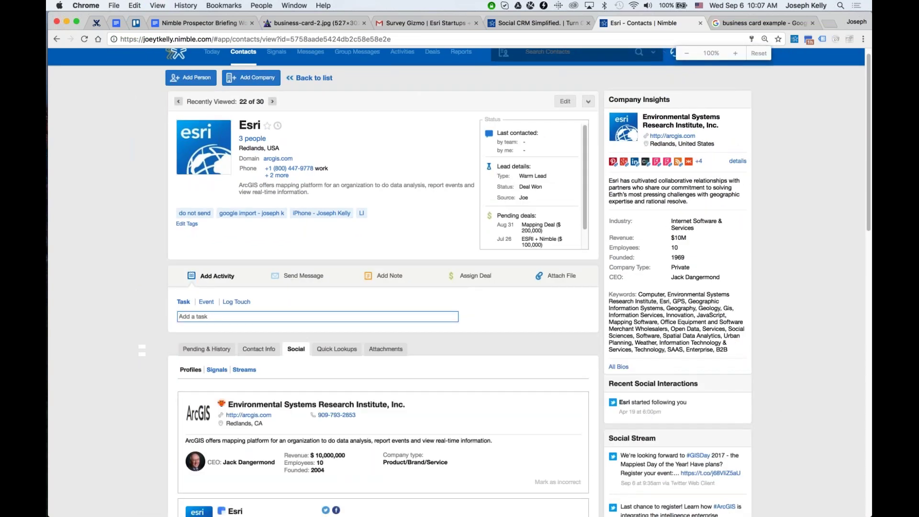
scroll(728, 211, "up", 2)
left_click(745, 64)
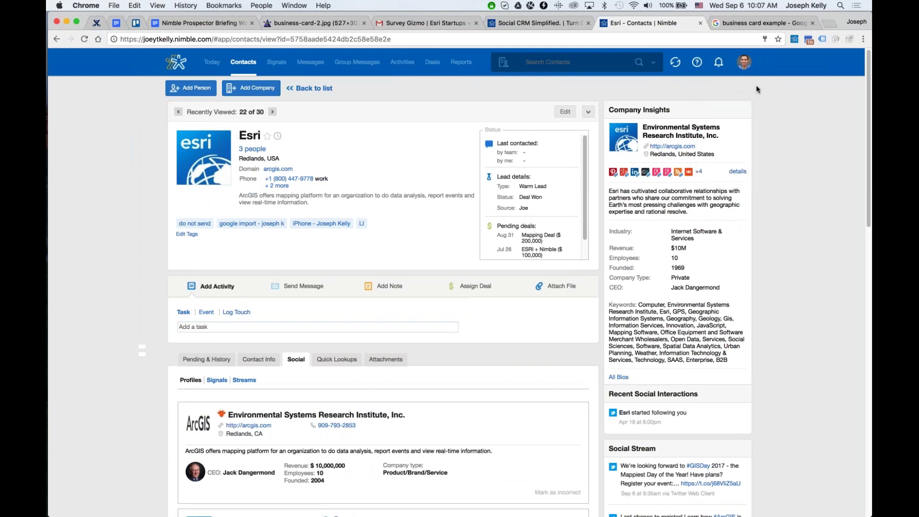
Go to Networks & Imports settings and begin adding another Gmail account.
mouse_move(745, 70)
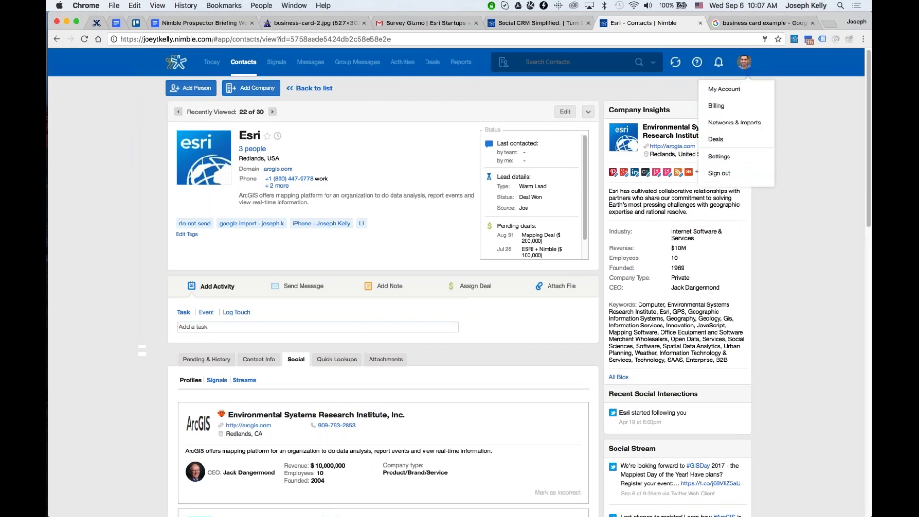
left_click(751, 130)
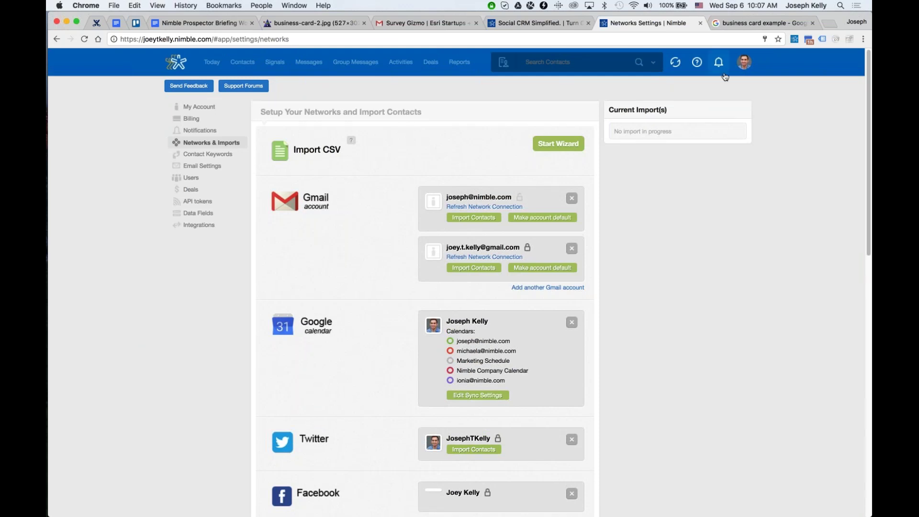
left_click(747, 65)
scroll(568, 315, "down", 2)
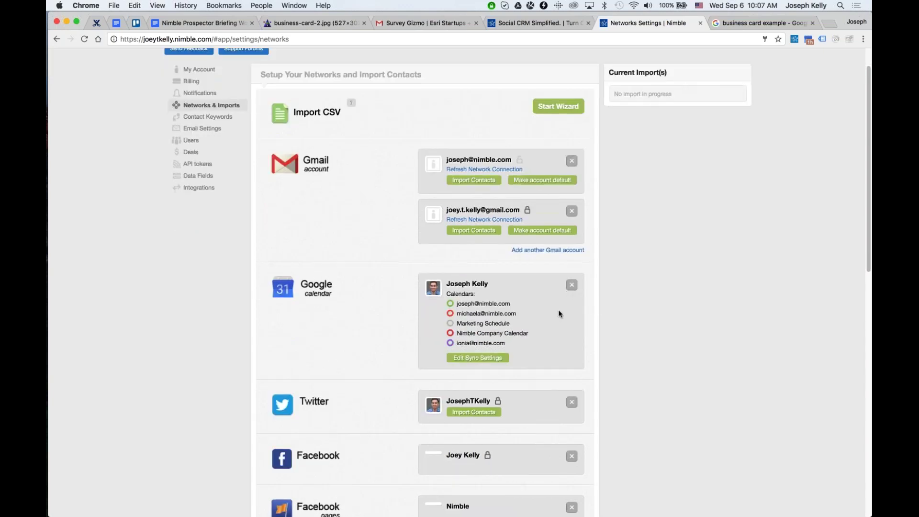
scroll(561, 314, "down", 1)
scroll(335, 333, "up", 1)
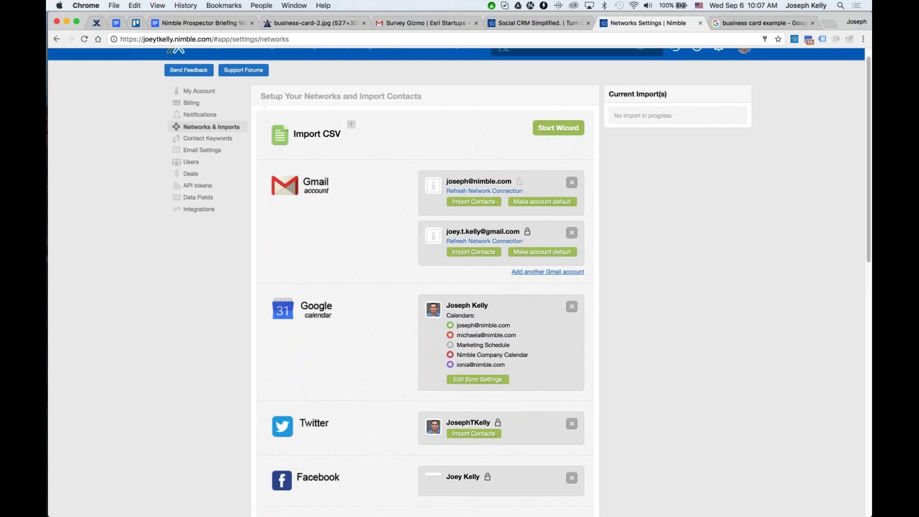
left_click(548, 271)
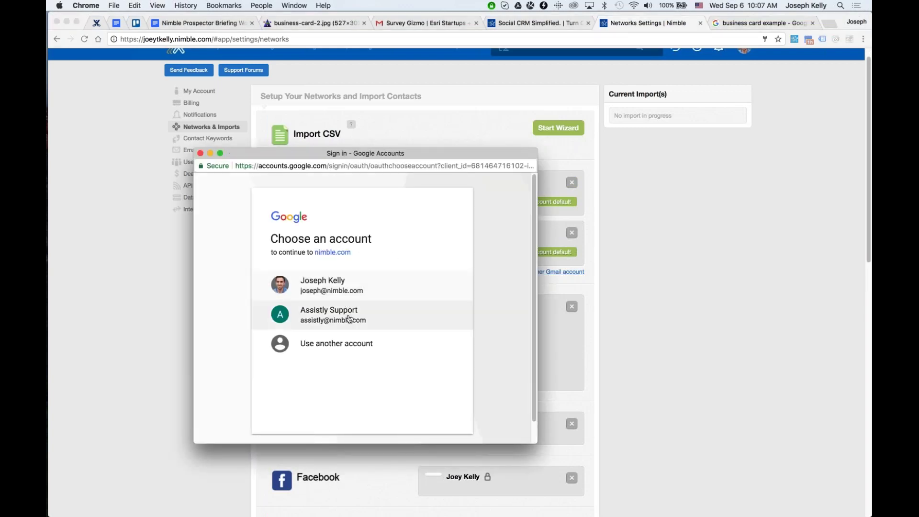
Close the Google sign-in popup, returning to the Networks & Imports page.
left_click(200, 154)
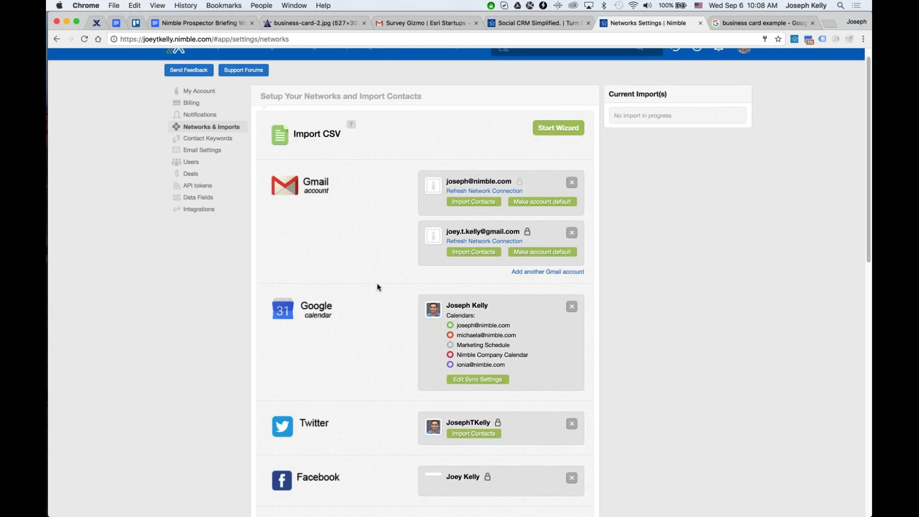
left_click(463, 252)
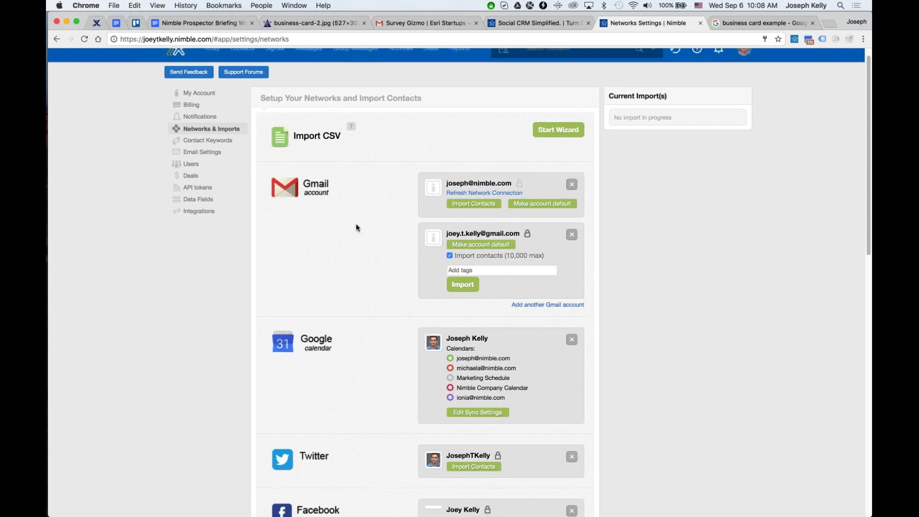
scroll(476, 178, "up", 1)
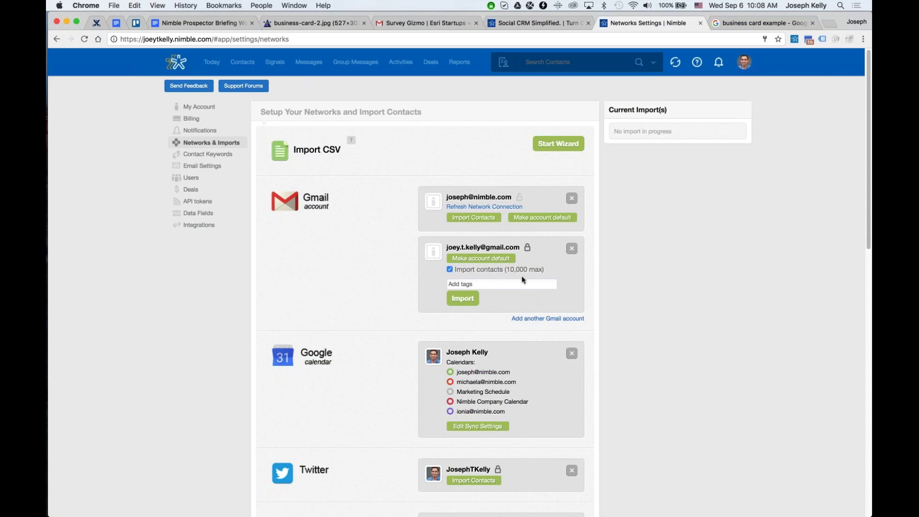
scroll(512, 297, "down", 4)
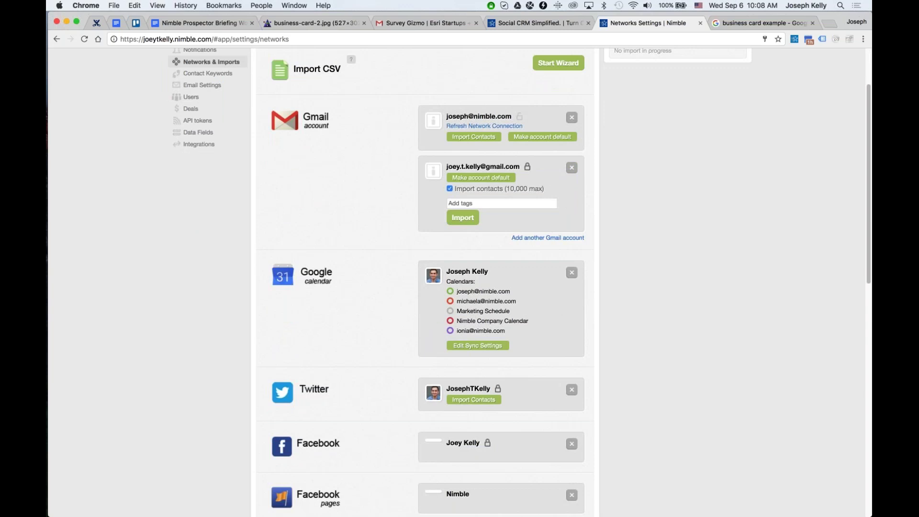
left_click(480, 346)
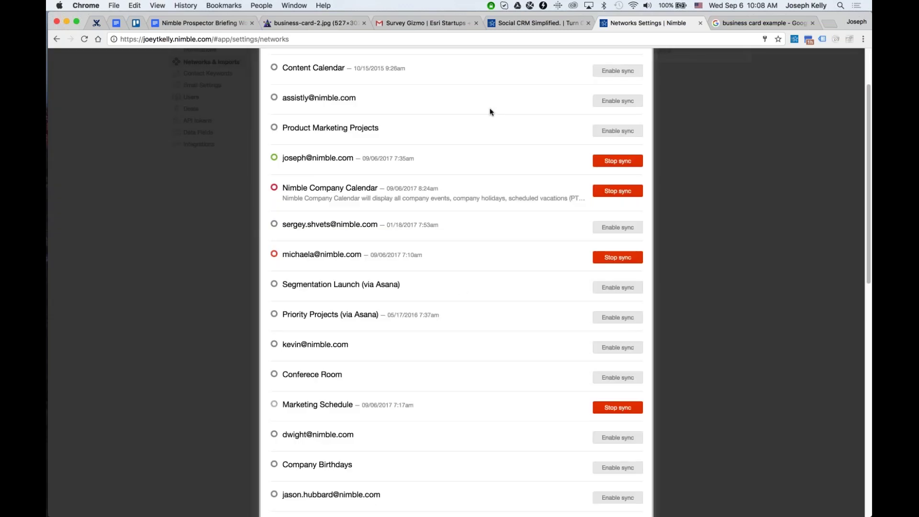
scroll(489, 120, "up", 3)
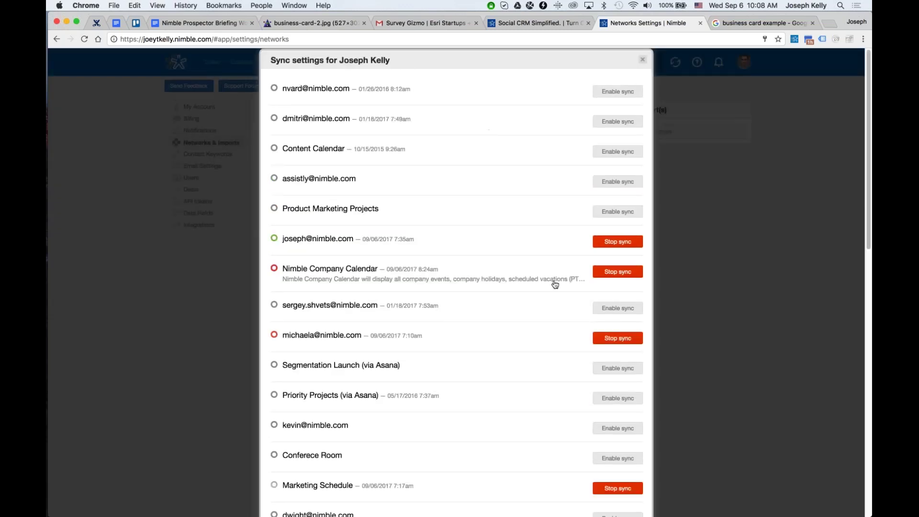
scroll(555, 282, "down", 4)
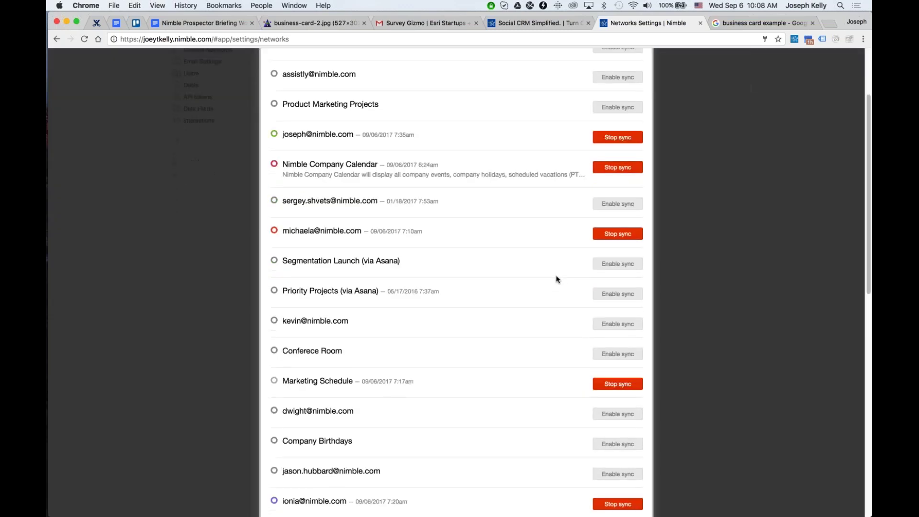
scroll(556, 279, "down", 8)
scroll(556, 279, "up", 10)
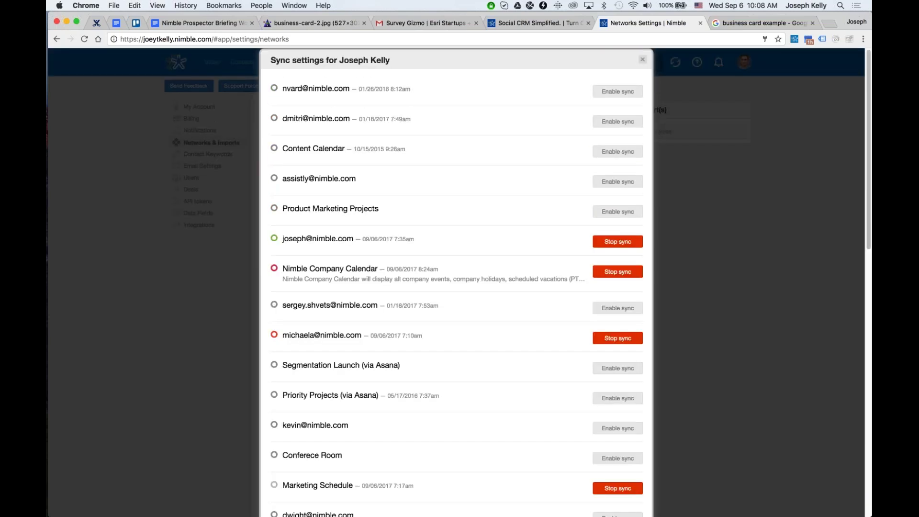
left_click(643, 59)
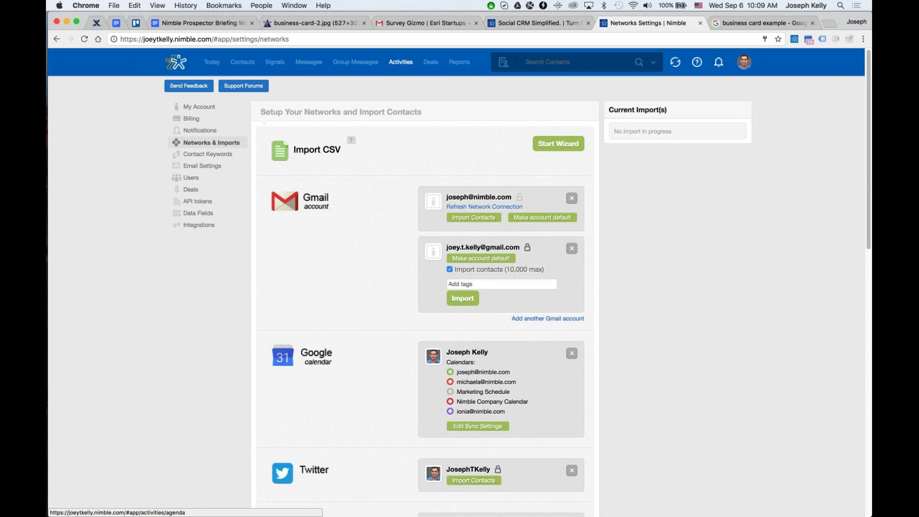
Configure a Twitter contact import from the salesexperts group, tagged salesexperts.
scroll(440, 328, "down", 5)
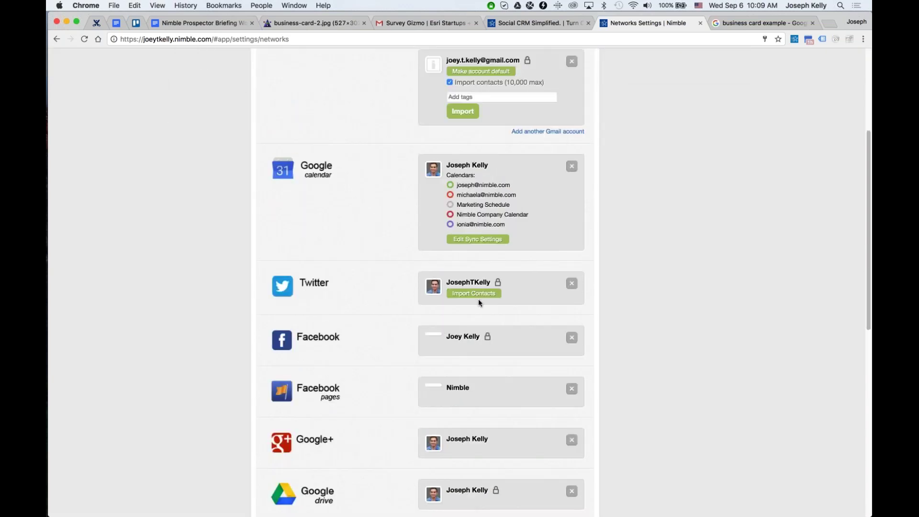
left_click(496, 294)
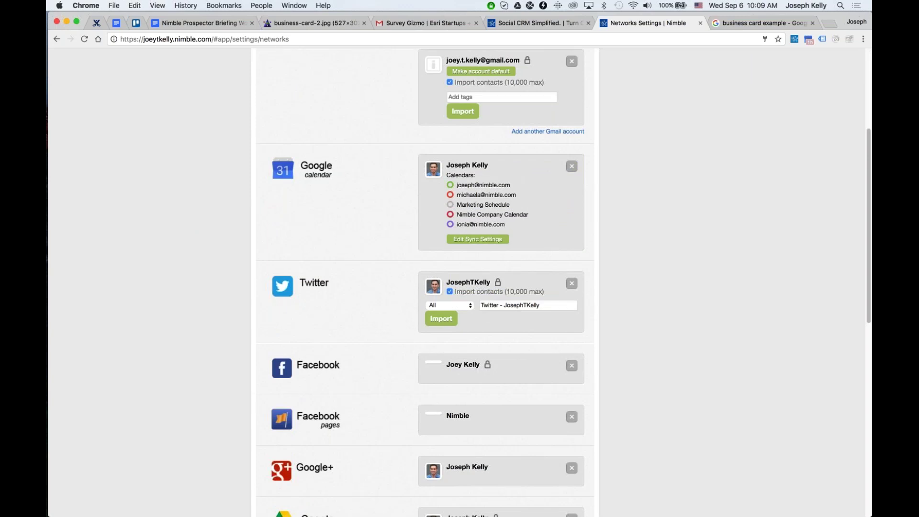
left_click(467, 305)
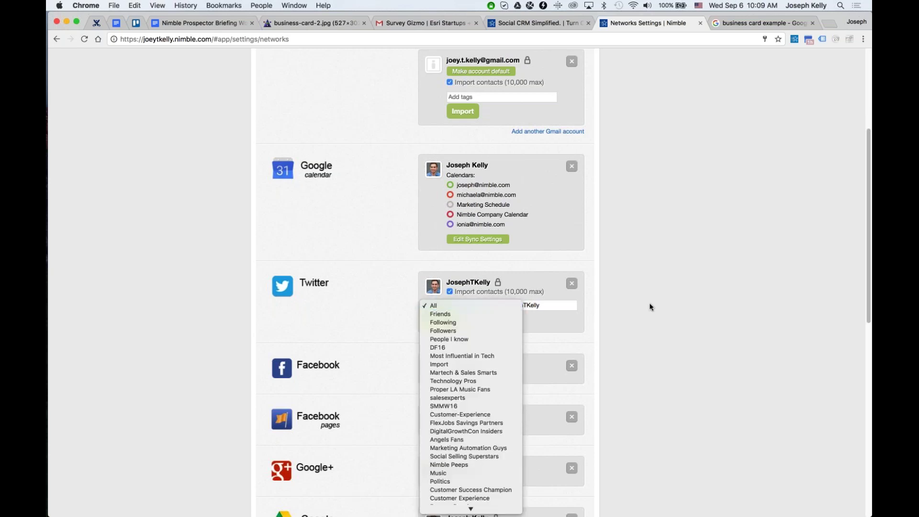
scroll(445, 315, "down", 2)
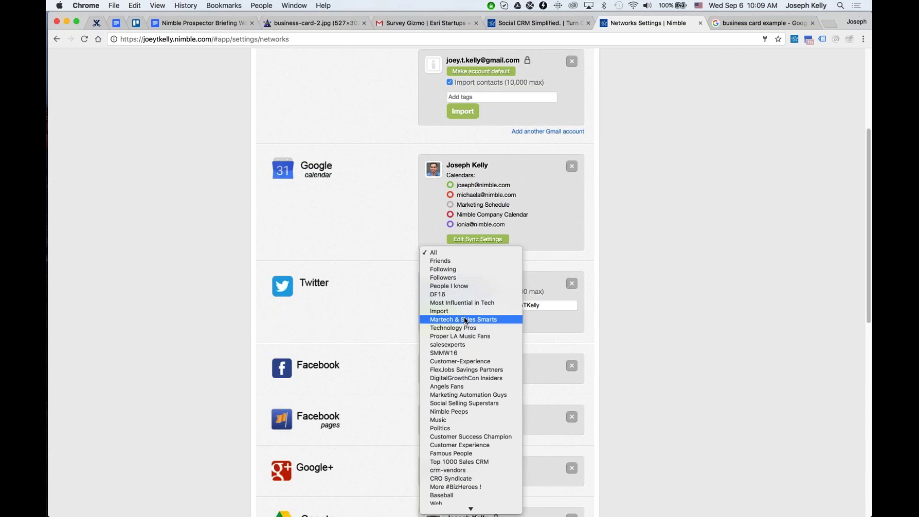
left_click(475, 346)
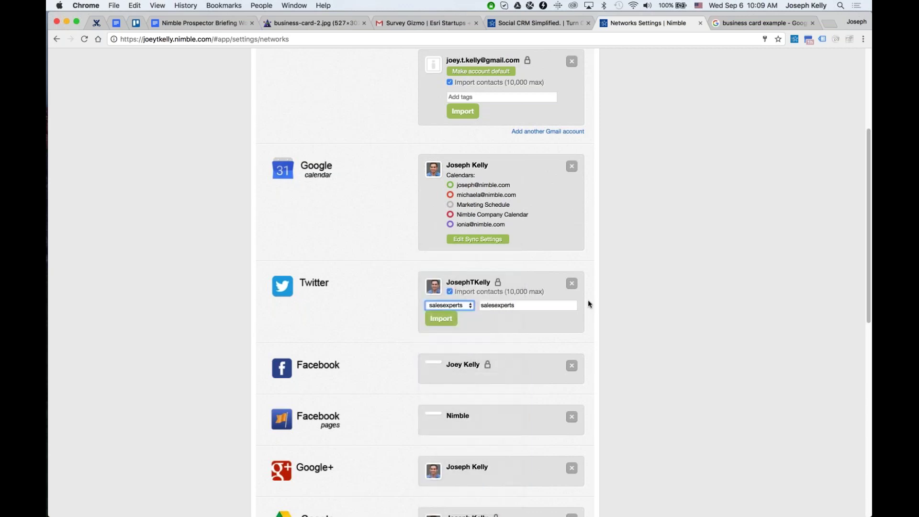
left_click(551, 307)
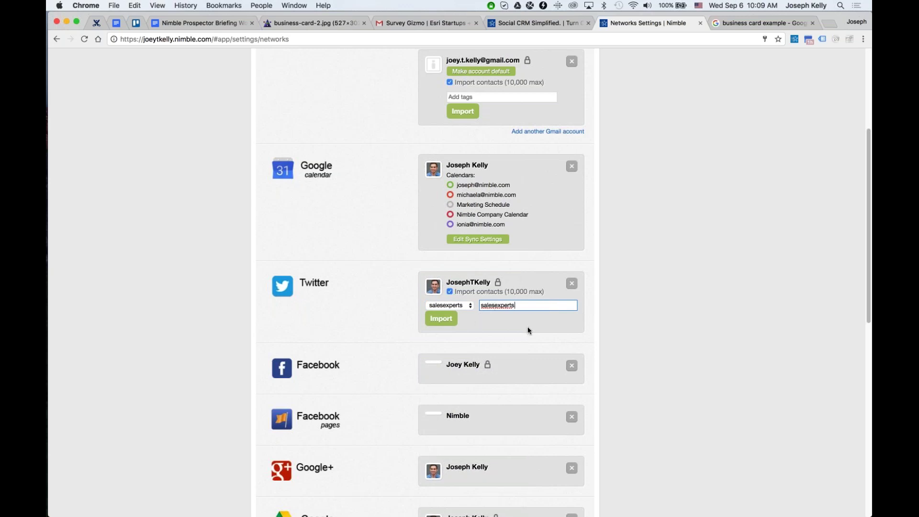
scroll(511, 323, "down", 2)
scroll(568, 285, "down", 5)
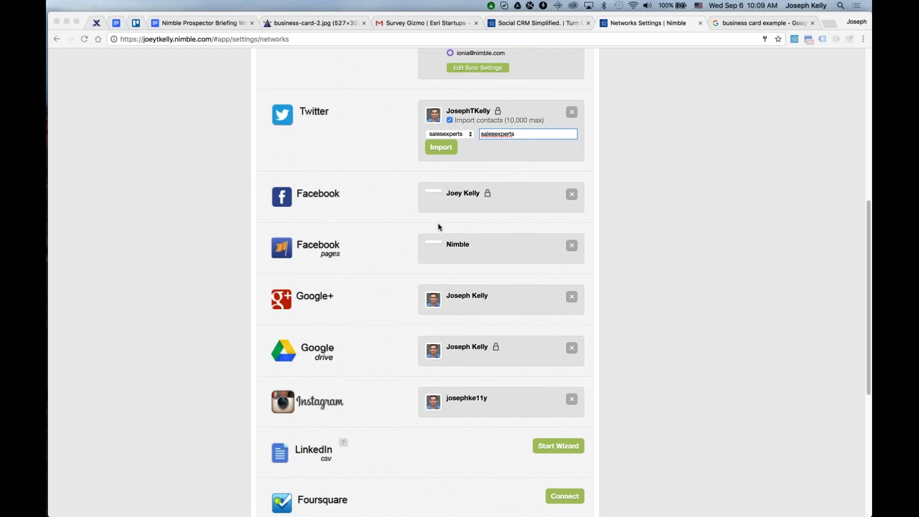
scroll(438, 225, "down", 1)
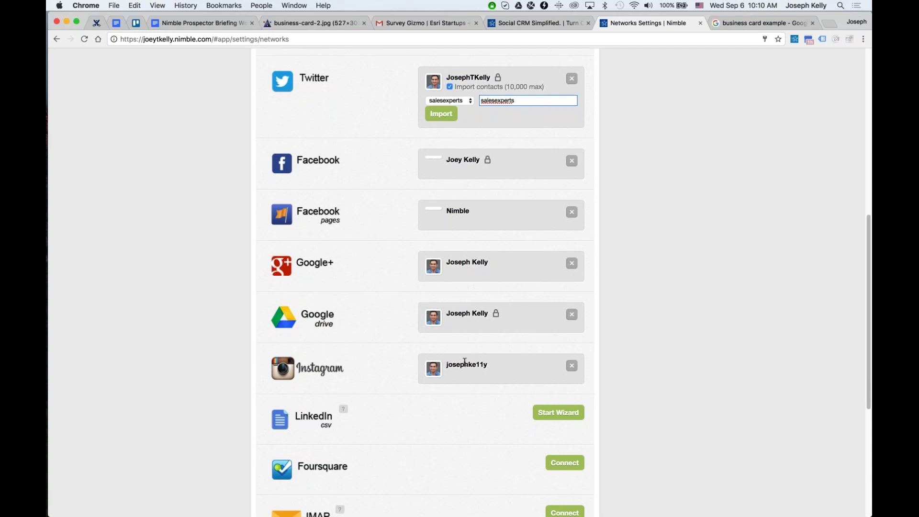
scroll(464, 362, "down", 5)
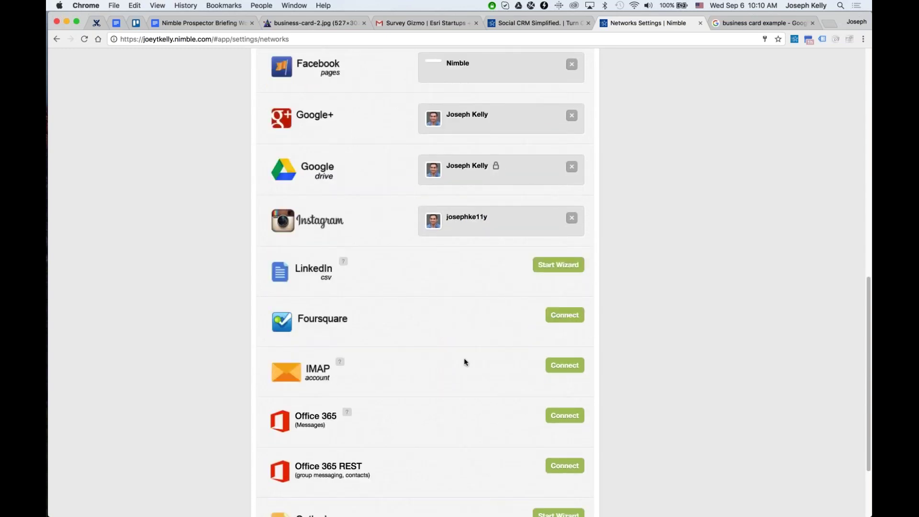
scroll(464, 357, "down", 3)
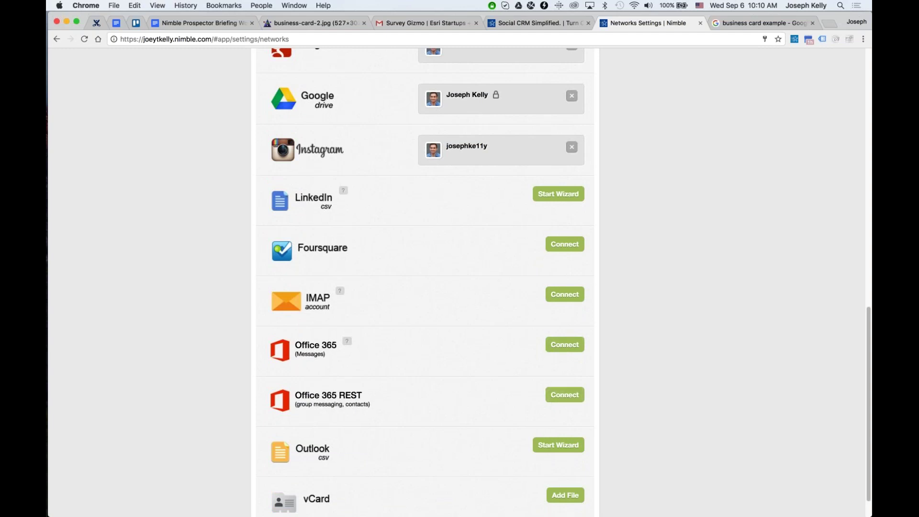
scroll(380, 386, "down", 2)
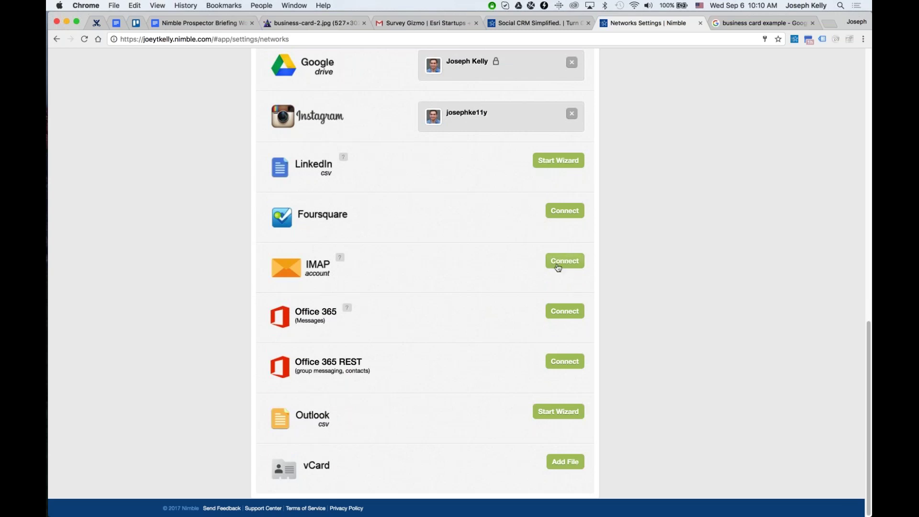
Start the LinkedIn CSV import wizard and follow its 'Export it here' link to LinkedIn.
left_click(563, 166)
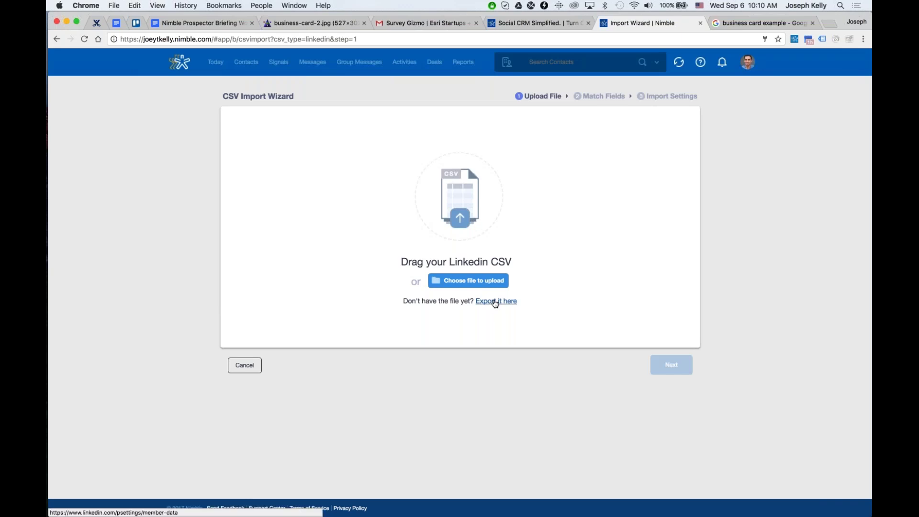
left_click(495, 302)
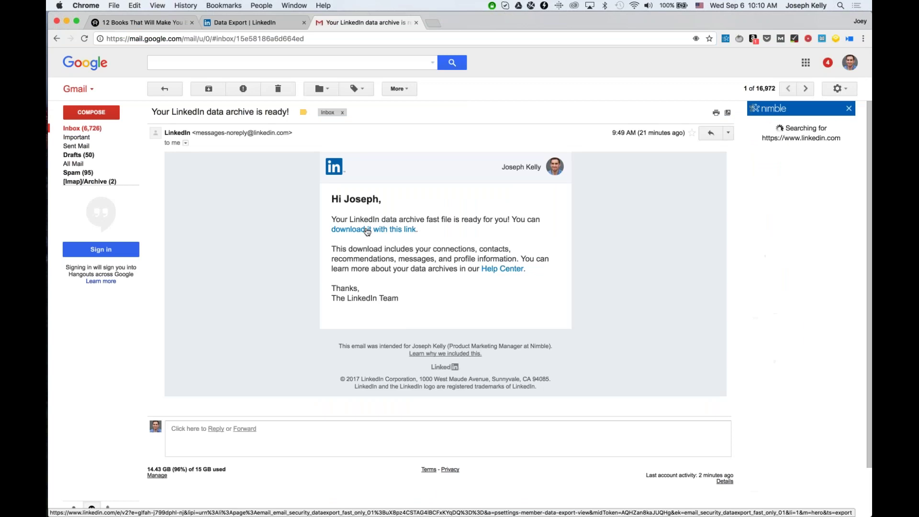
Download Basic_LinkedInDataExport_09-06-2017.zip to the Desktop, then switch to Finder.
left_click(367, 231)
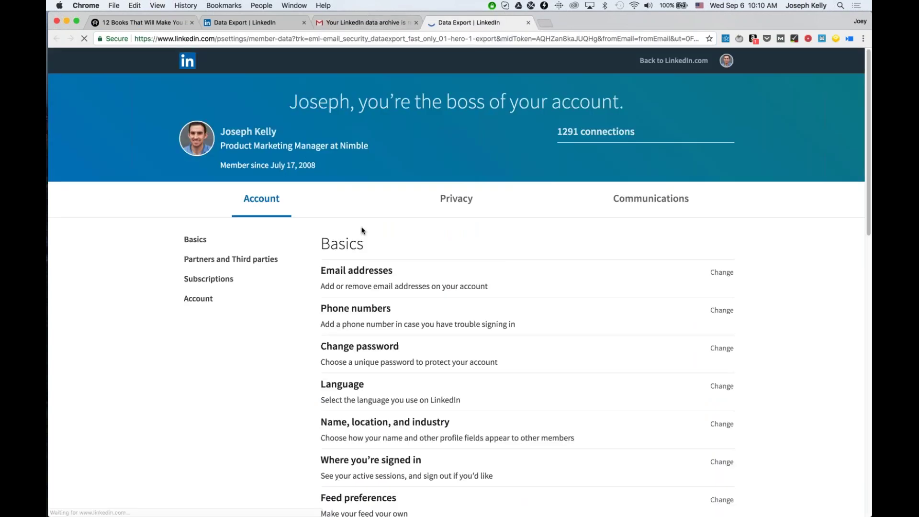
left_click(314, 211)
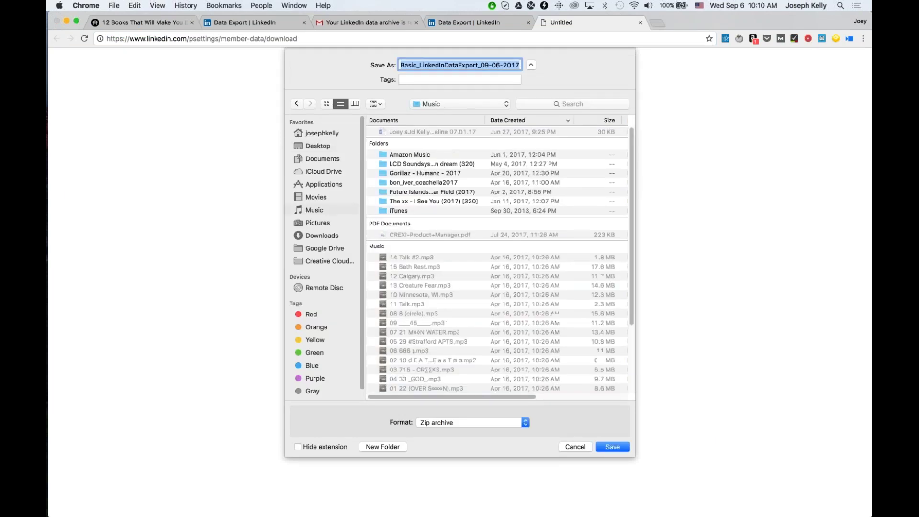
left_click(326, 159)
left_click(325, 146)
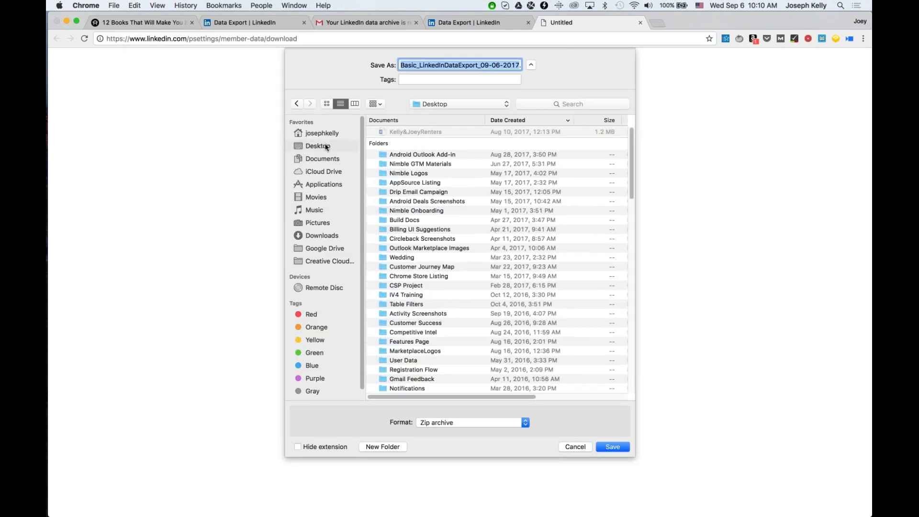
key("Return")
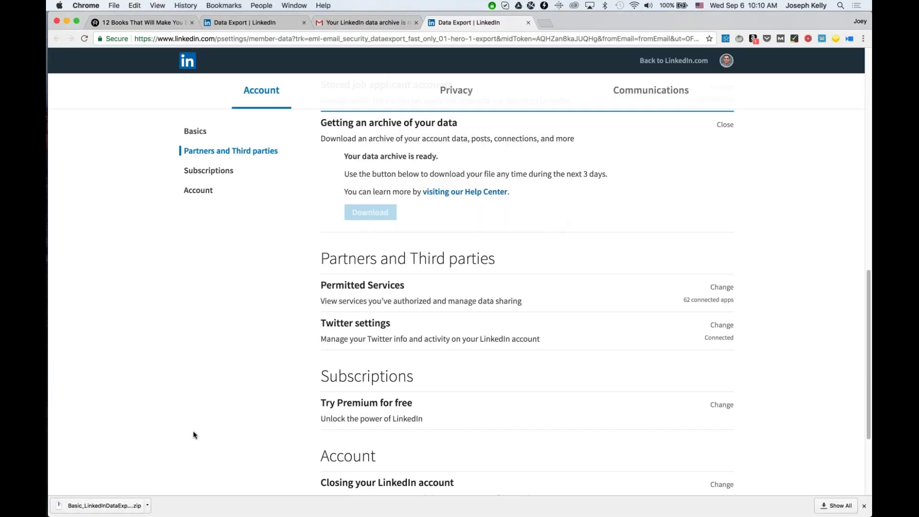
key("super+Tab")
key("super+shift+Tab")
key("super+shift+Tab")
key("super+shift+Tab")
key("super+shift+Tab")
key("super+shift+Tab")
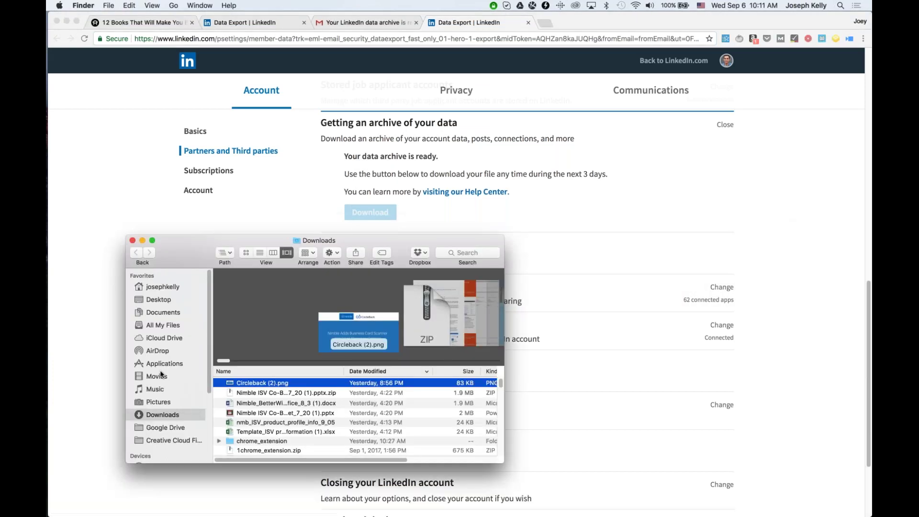
Open the Desktop's Basic_LinkedInDataExport folder in an enlarged window and select Contacts.csv.
left_click(160, 300)
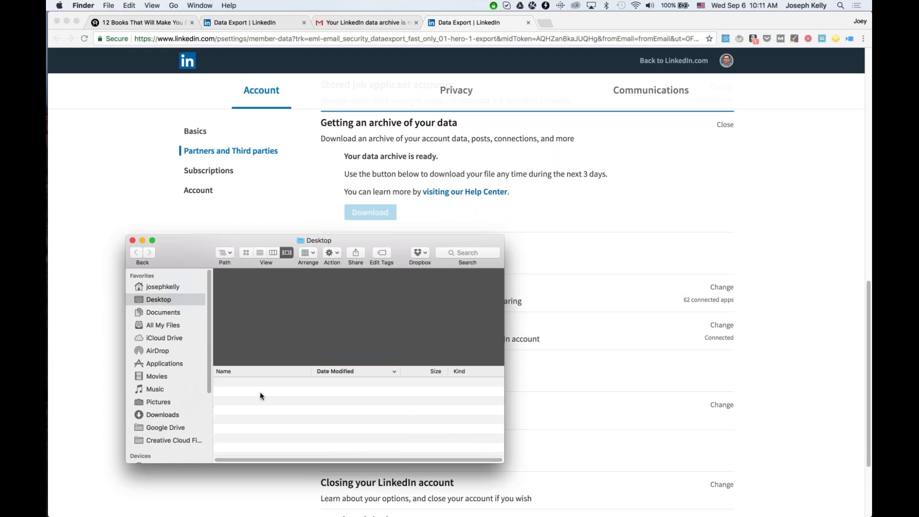
double_click(264, 384)
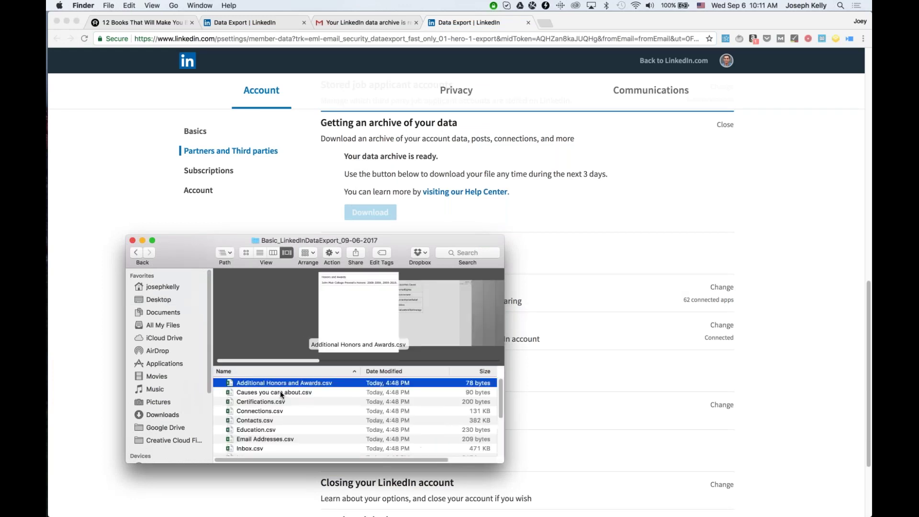
left_click_drag(504, 235, 664, 12)
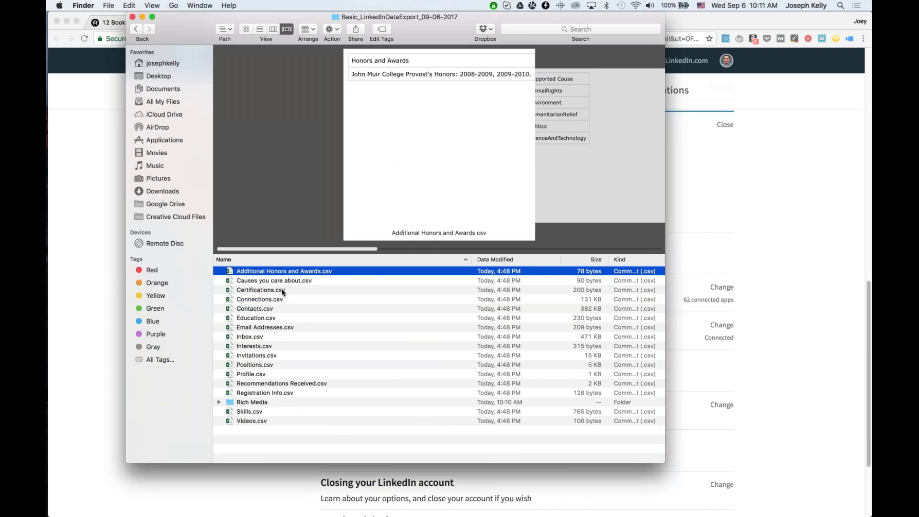
left_click(283, 316)
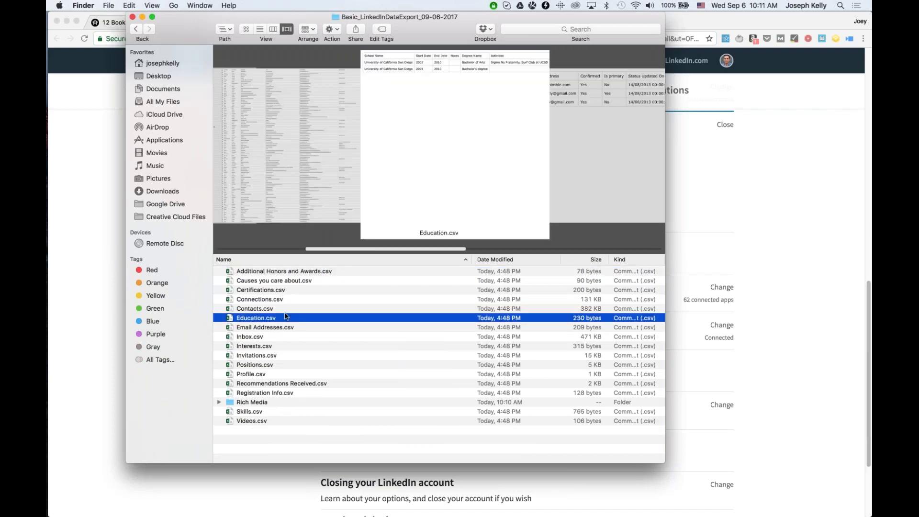
left_click(286, 308)
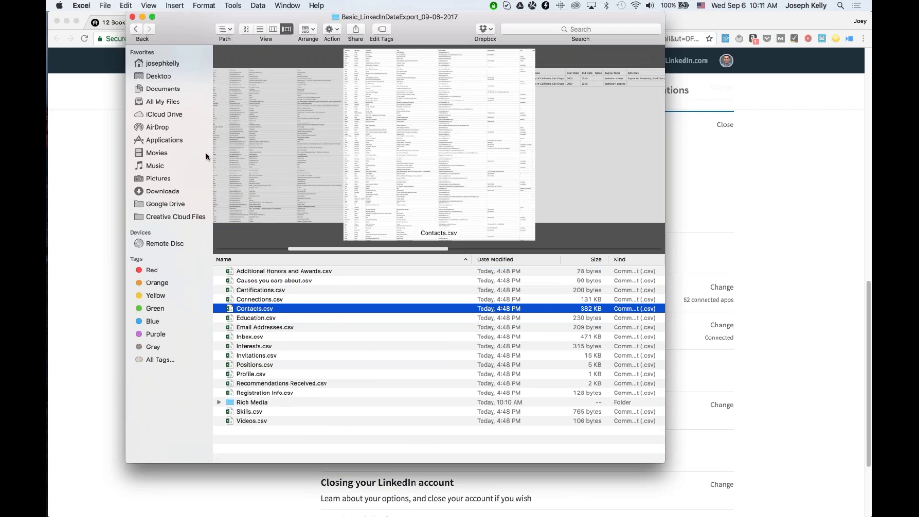
Widen the Email Address column E and move it over to column I.
left_click(132, 17)
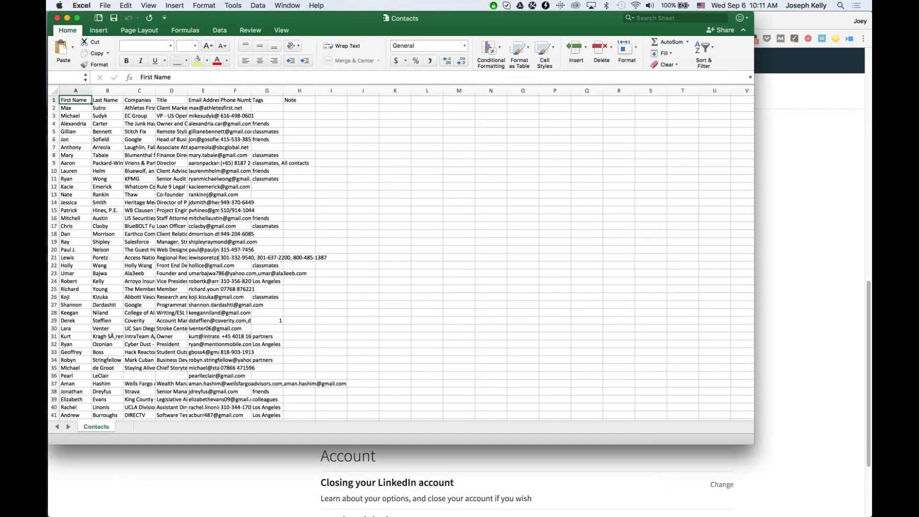
left_click(837, 269)
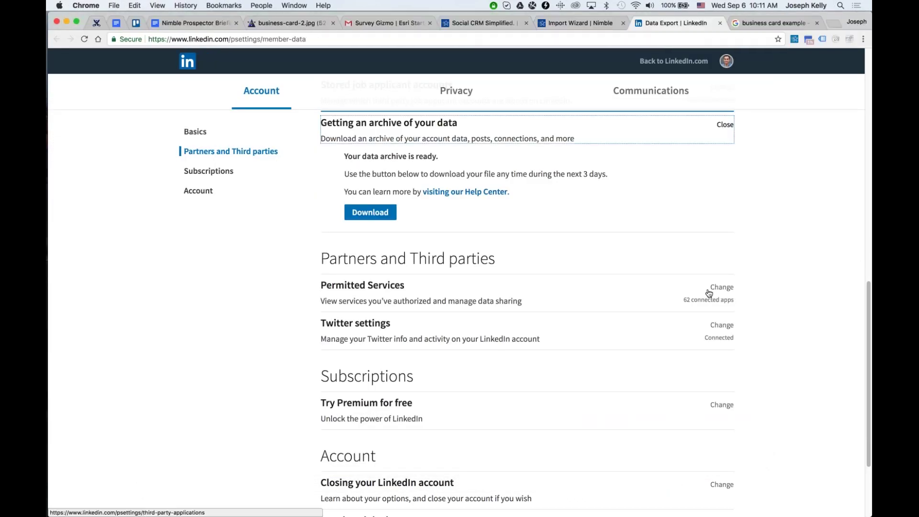
key("super+Tab")
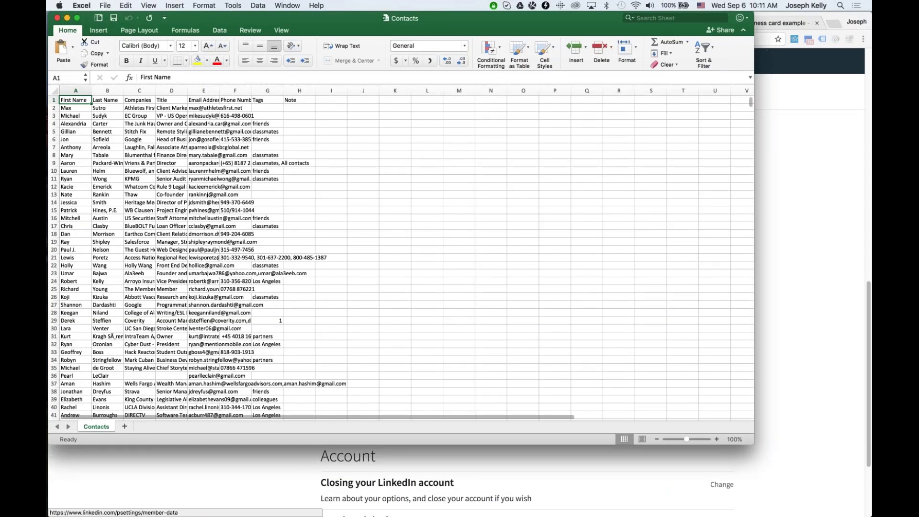
left_click_drag(750, 442, 871, 516)
left_click_drag(219, 91, 387, 89)
left_click(296, 90)
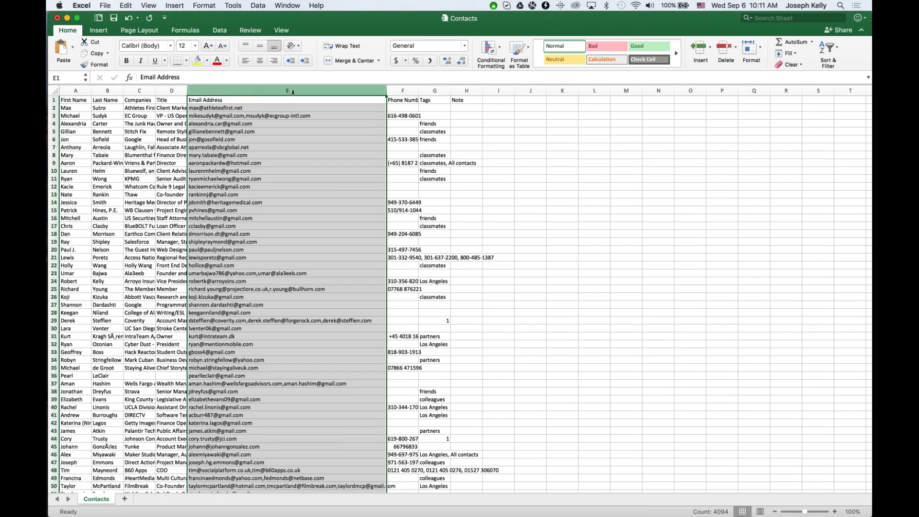
left_click_drag(386, 91, 498, 91)
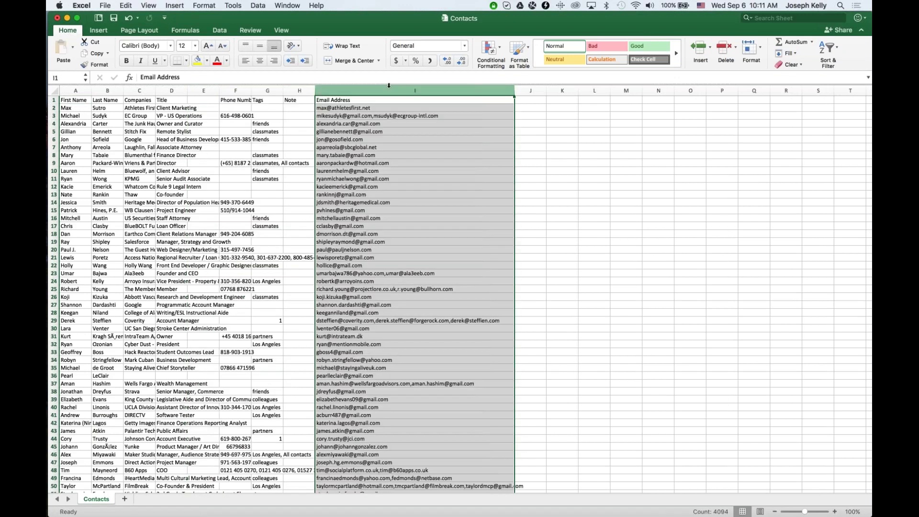
Split the email addresses with Text to Columns, Delimited on Comma.
left_click(257, 6)
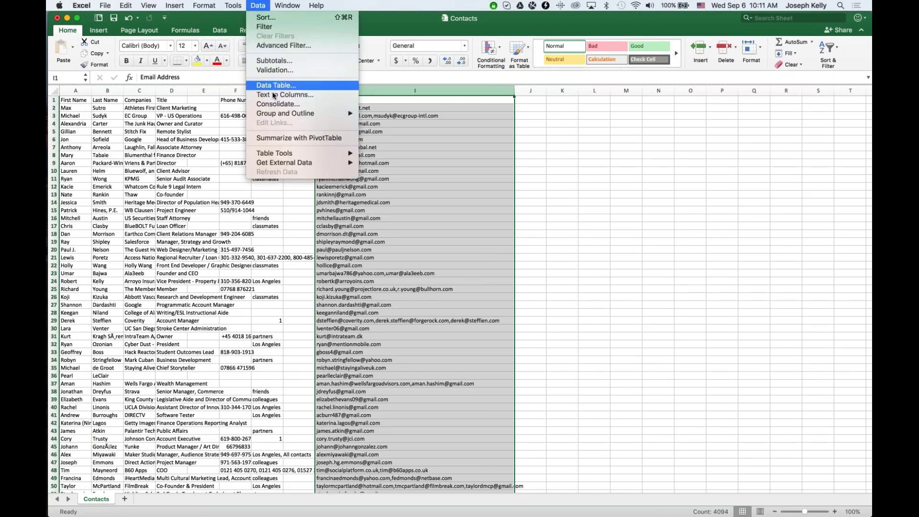
left_click(274, 94)
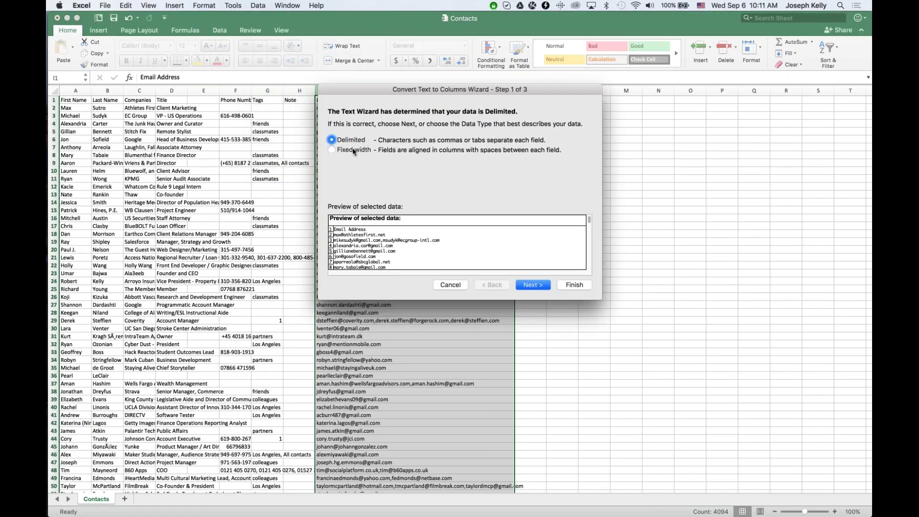
left_click(518, 285)
left_click(343, 160)
left_click(572, 285)
Check the split results, with row 97's extra addresses in J97 and K97.
scroll(557, 360, "down", 6)
scroll(557, 360, "down", 10)
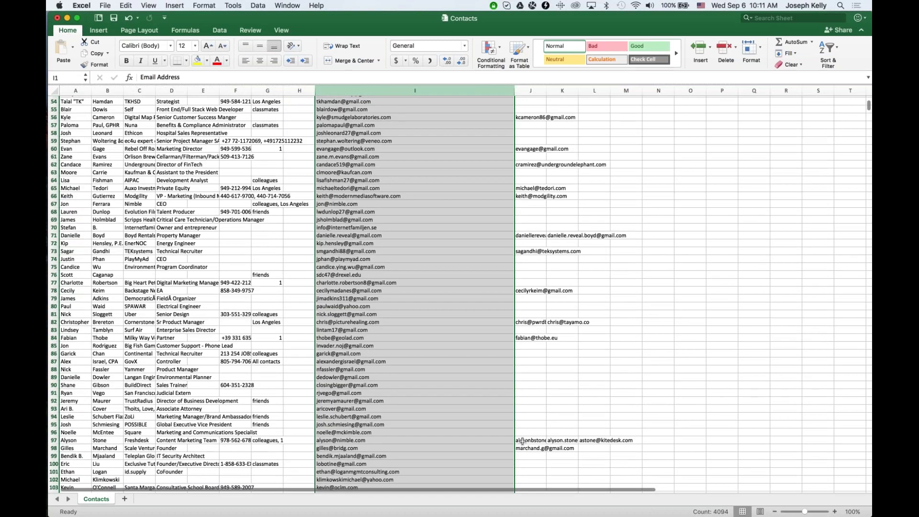
left_click(567, 438)
key("Left")
left_click(560, 440)
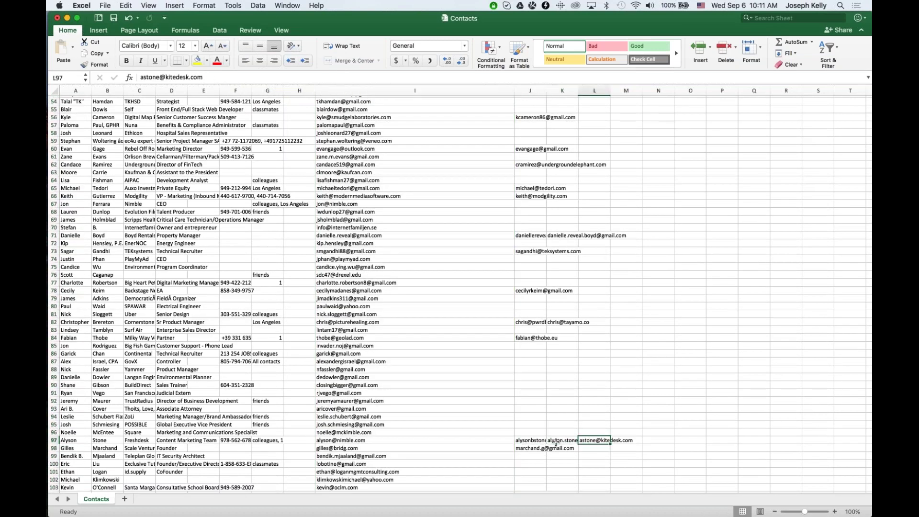
scroll(498, 421, "up", 15)
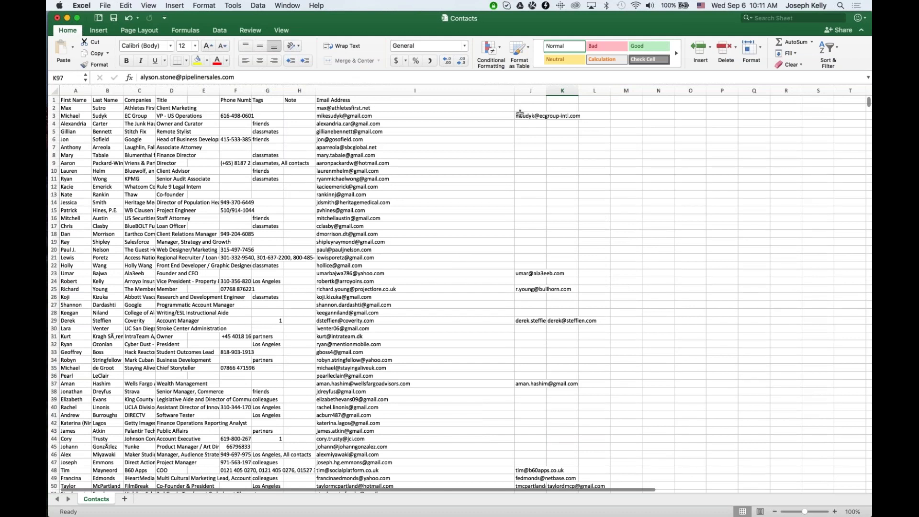
left_click(530, 99)
Head columns I and J as 'Email 1' and 'Email 2'.
left_click(458, 106)
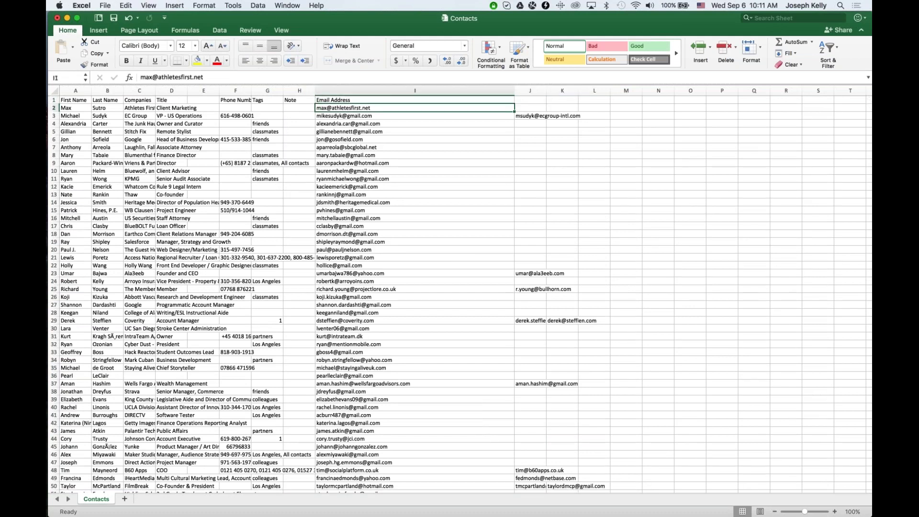
left_click(467, 100)
type("Email 1")
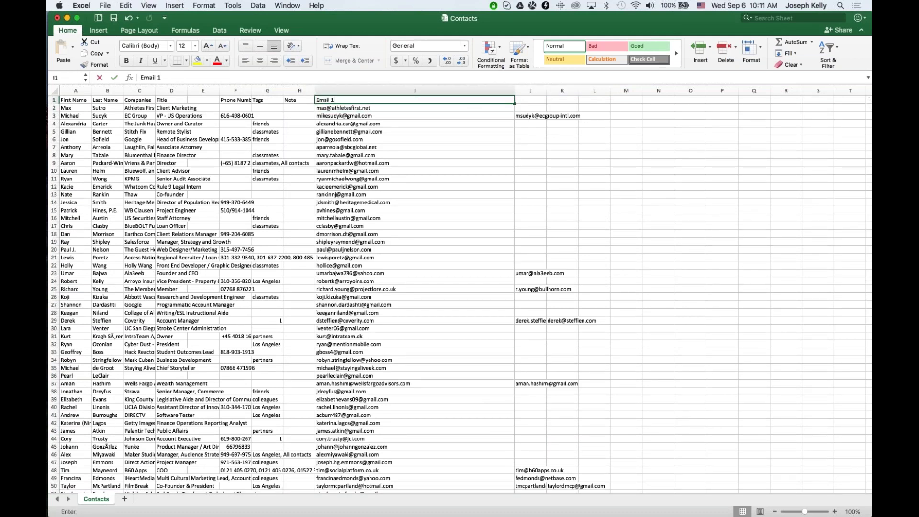
key("Tab")
type("Email 2")
key("Tab")
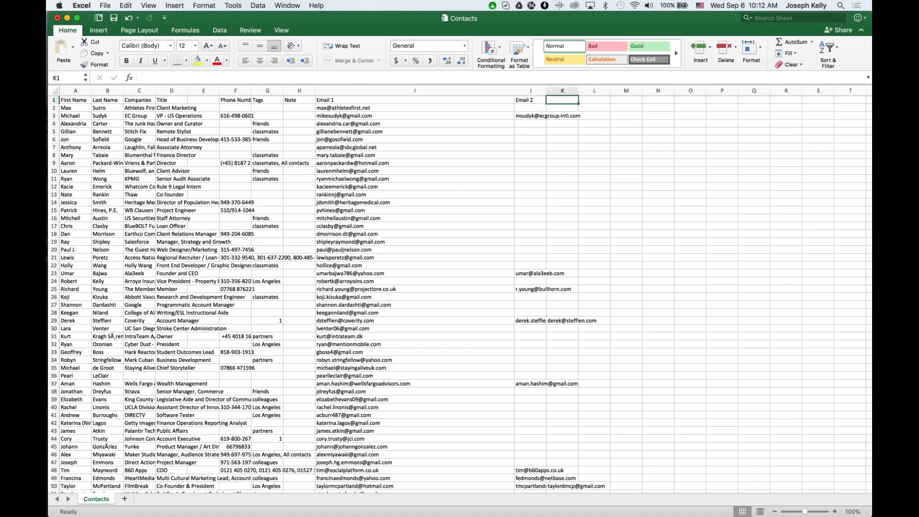
Clear the contents of columns K through N and delete the empty column E.
left_click(562, 91)
left_click(610, 91, "shift")
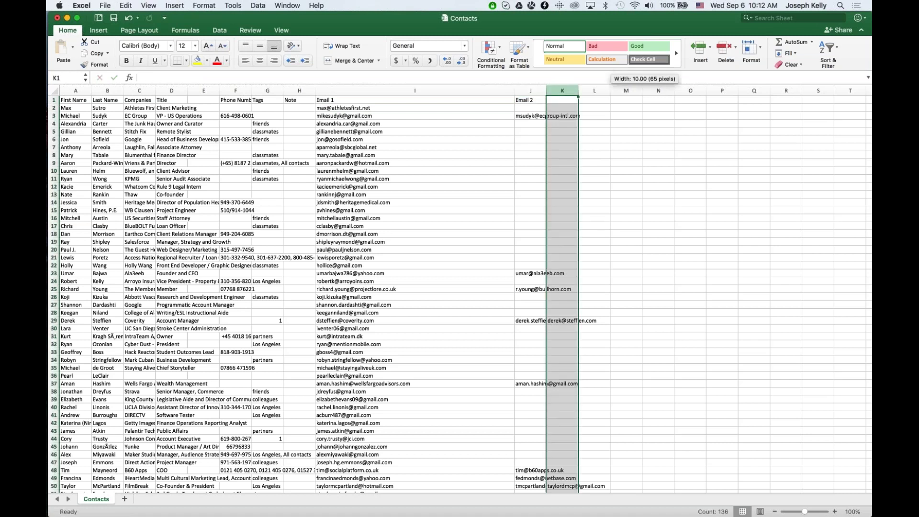
left_click(658, 91, "shift")
right_click(660, 89)
left_click(684, 148)
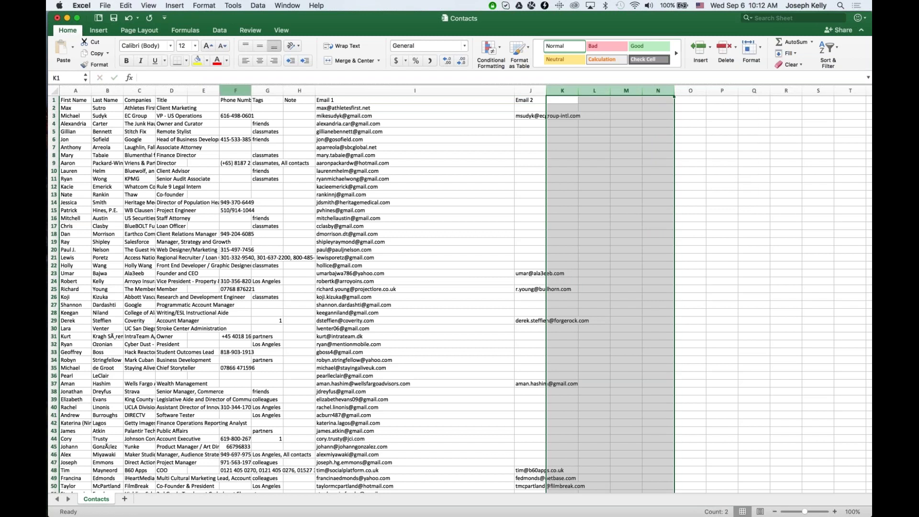
left_click(235, 91)
right_click(201, 90)
left_click(219, 147)
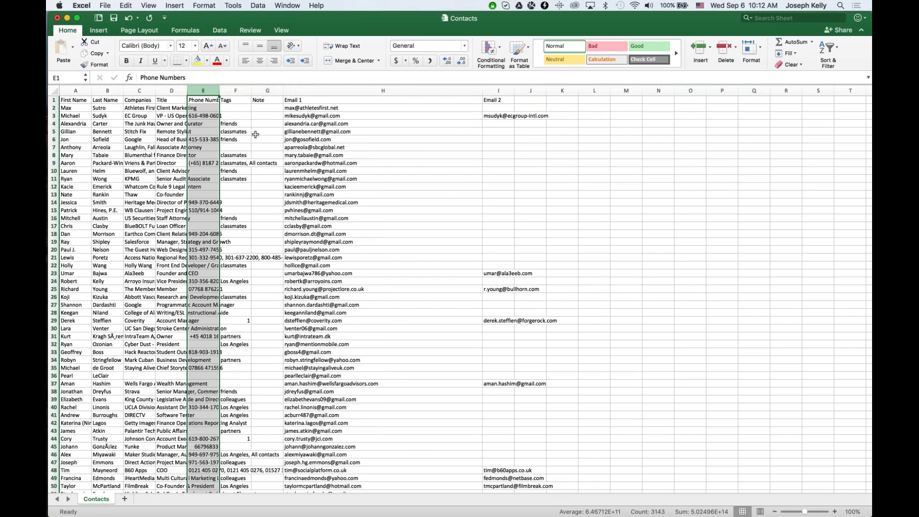
Save the sheet as 'linkedin_Import' CSV in Documents.
key("super+shift+s")
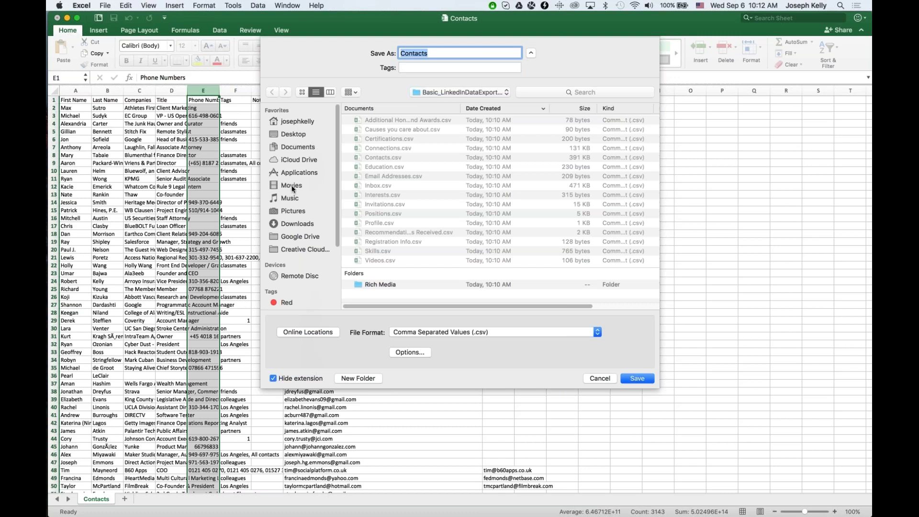
left_click(291, 152)
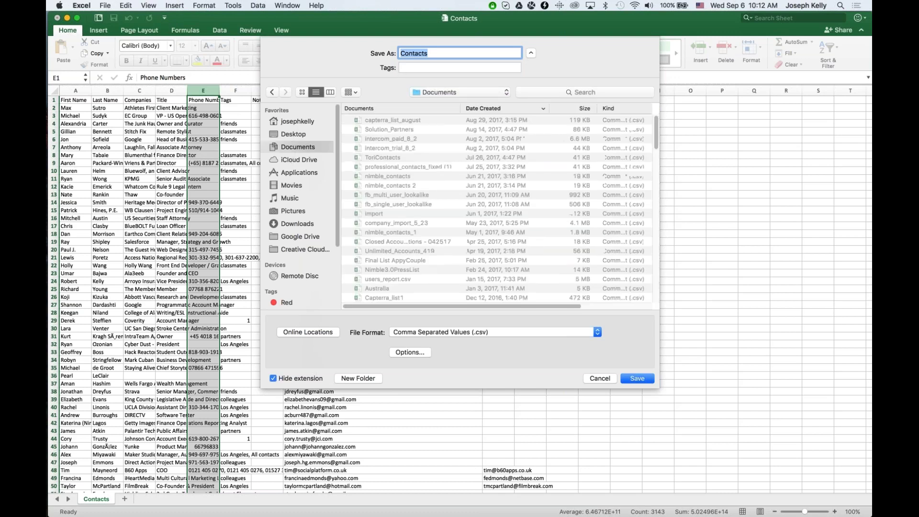
type("linkedin_Import")
key("Return")
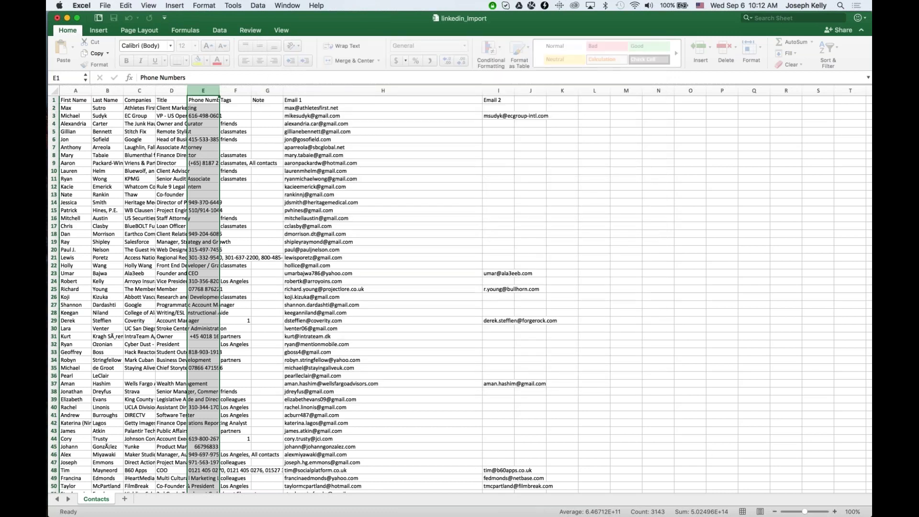
key("super+Tab")
key("super+Tab")
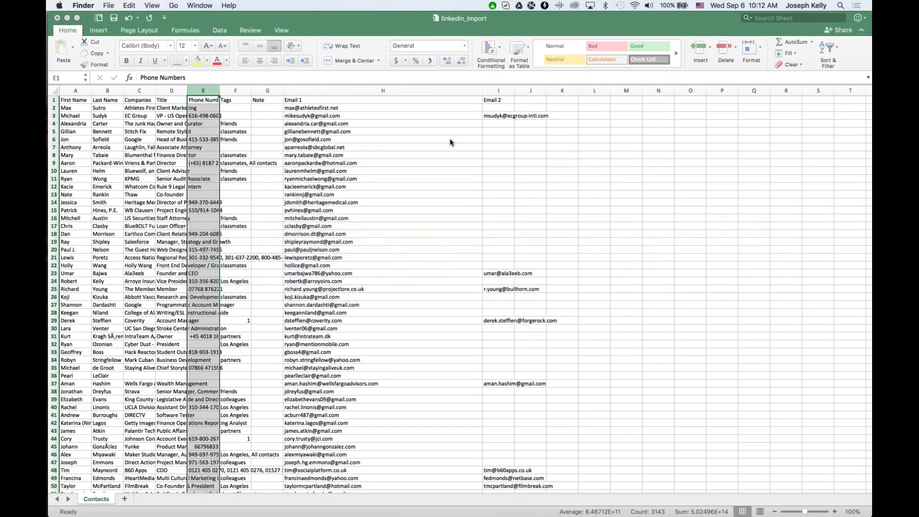
key("super+Tab")
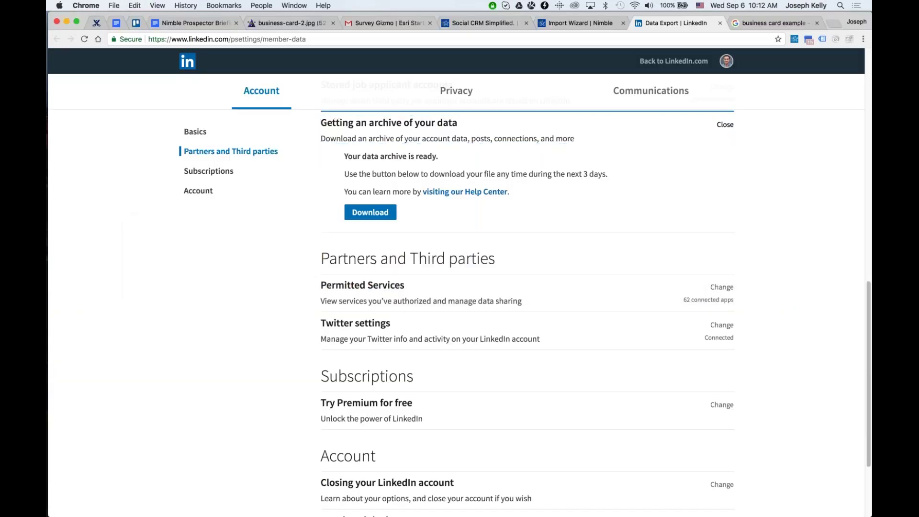
Pick linkedin_import from Documents as the Import Wizard's upload file.
left_click(580, 23)
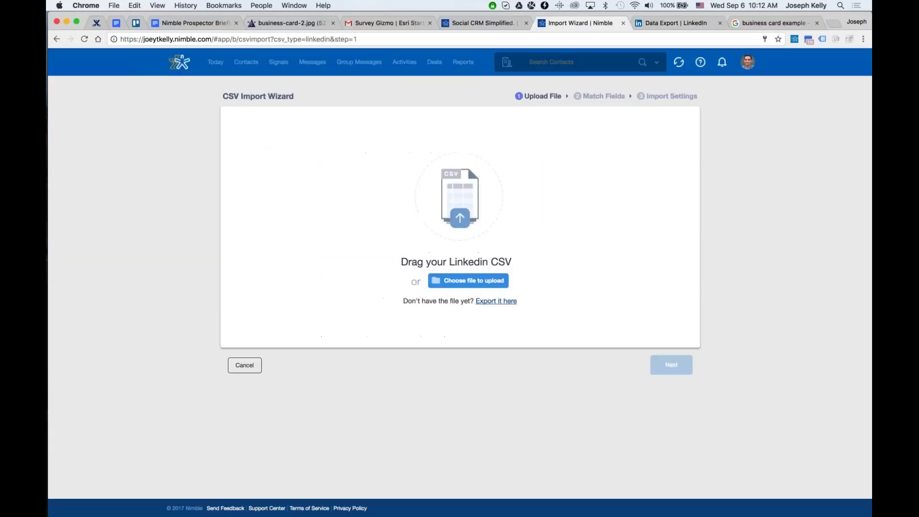
left_click(489, 286)
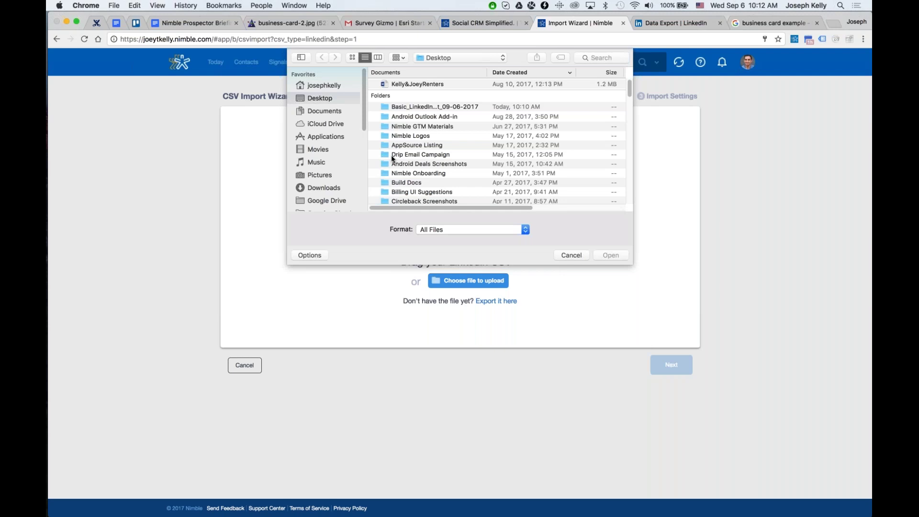
left_click(598, 58)
type("linkedin")
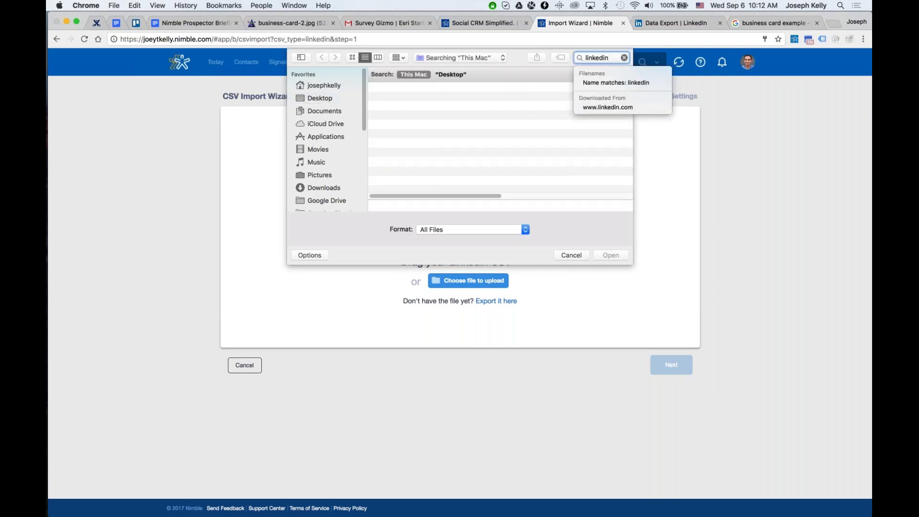
type("_import")
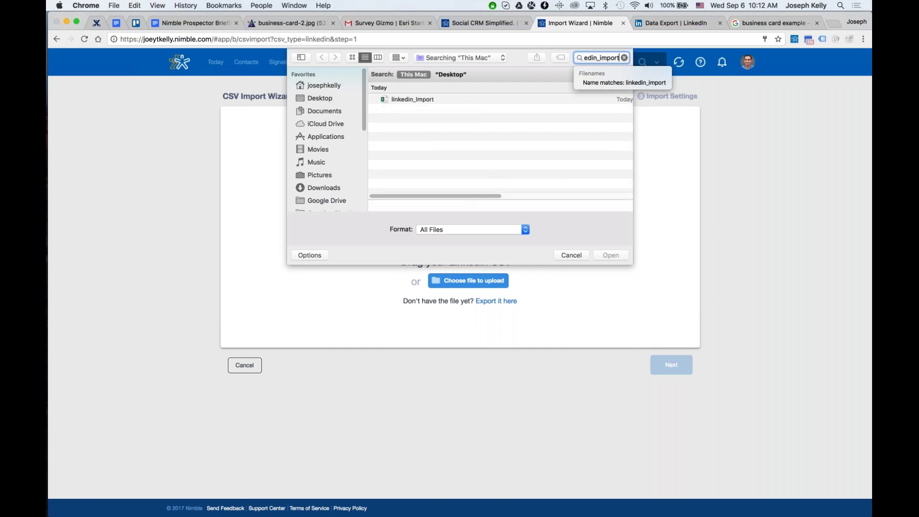
left_click(502, 99)
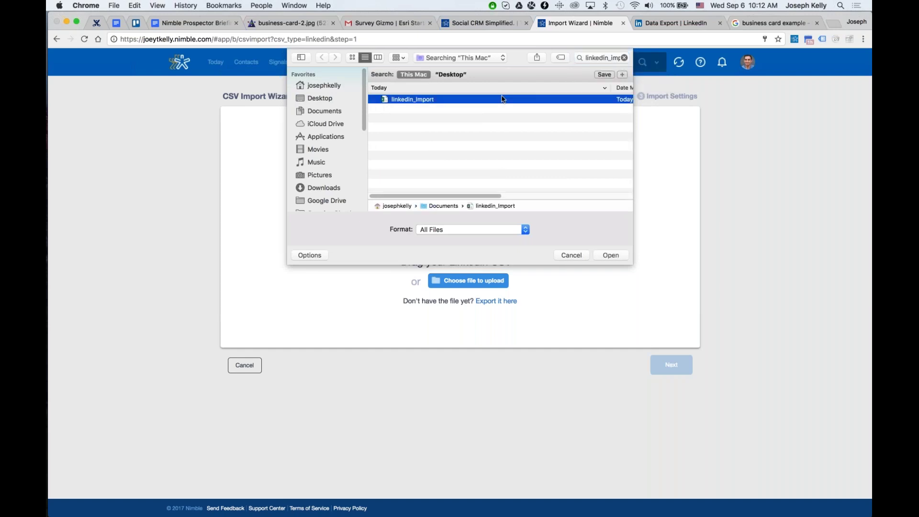
double_click(502, 99)
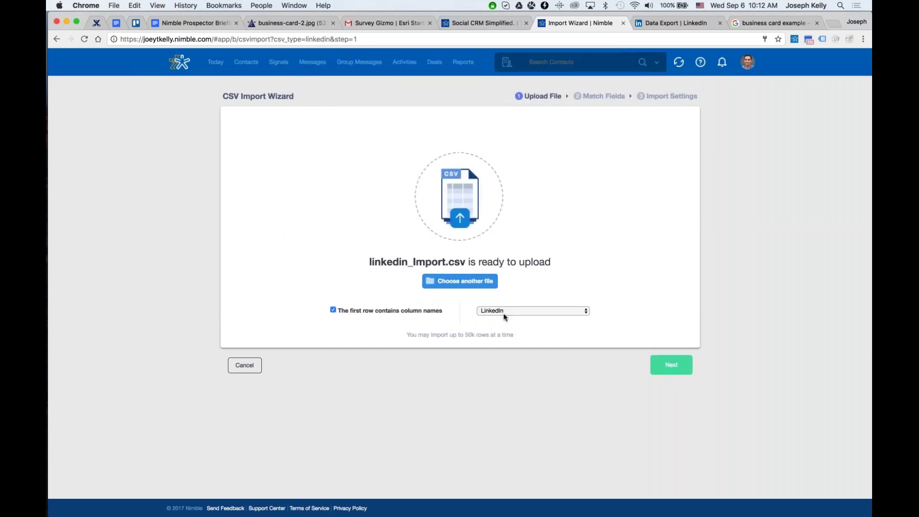
left_click(504, 316)
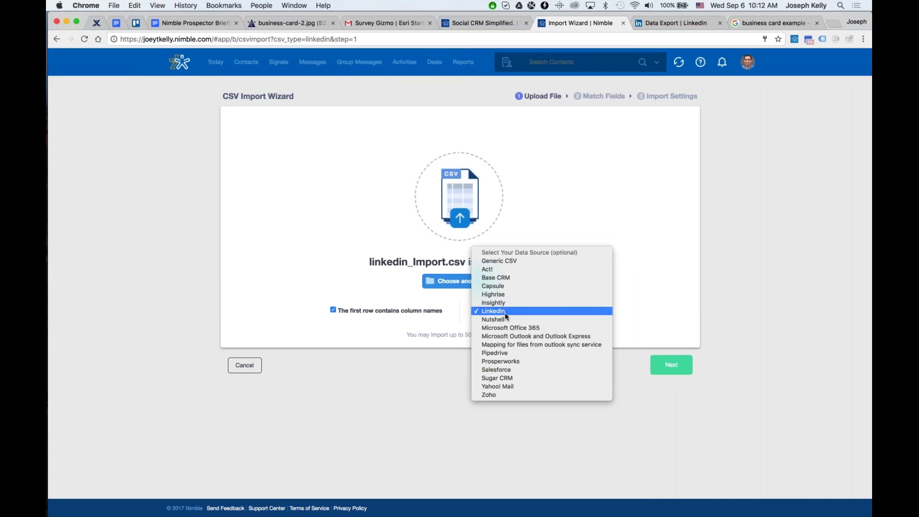
key("Up")
key("Up")
key("Up")
key("Up")
key("Up")
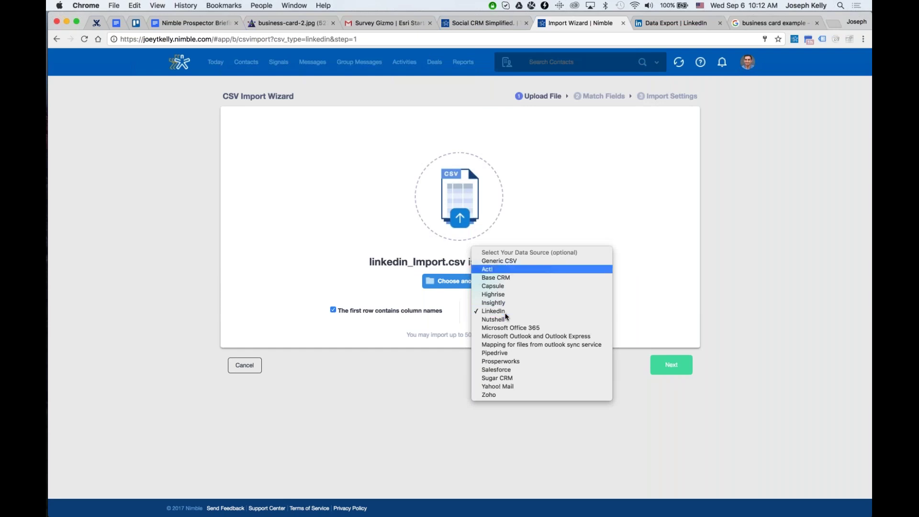
left_click(414, 414)
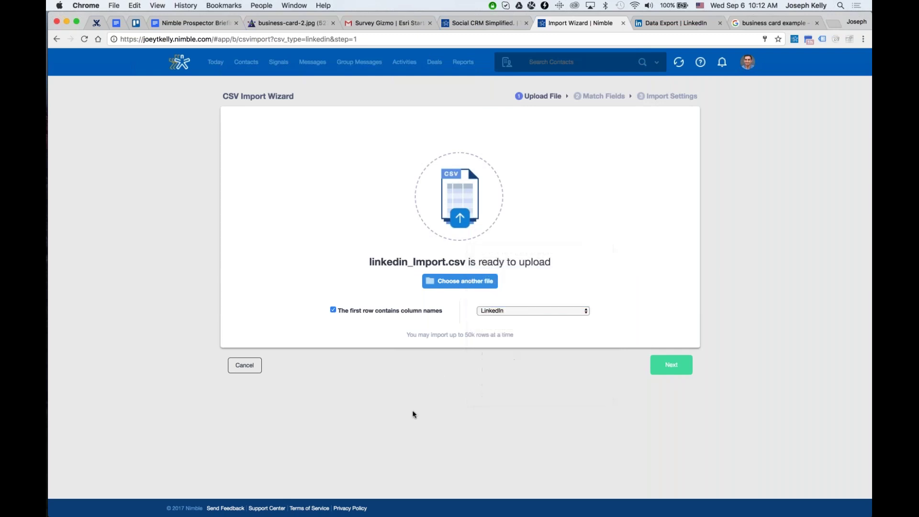
key("super+equal")
key("super+equal")
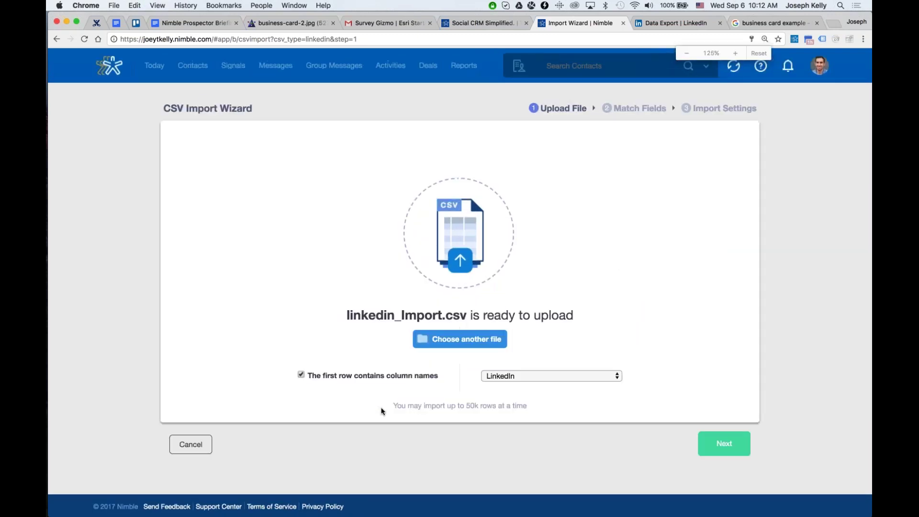
left_click(550, 376)
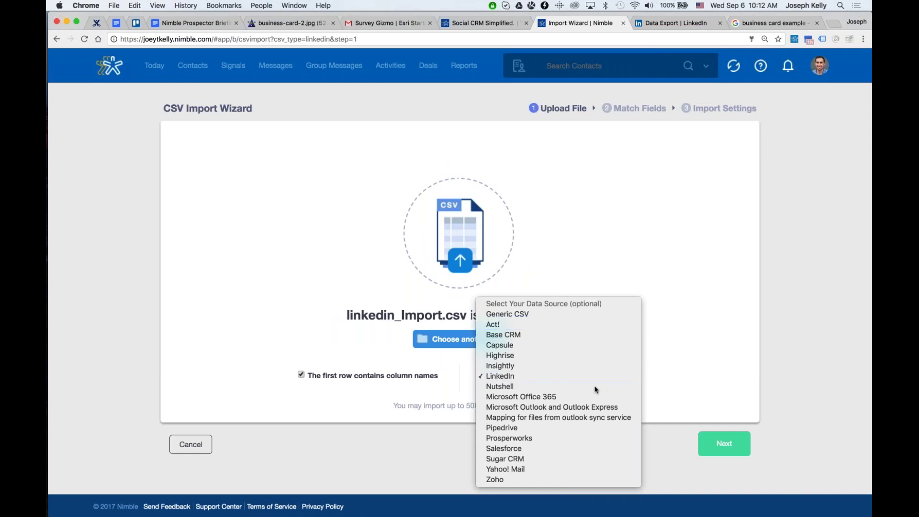
left_click(708, 422)
Upload the CSV and advance the wizard to the Match Fields step.
left_click(734, 442)
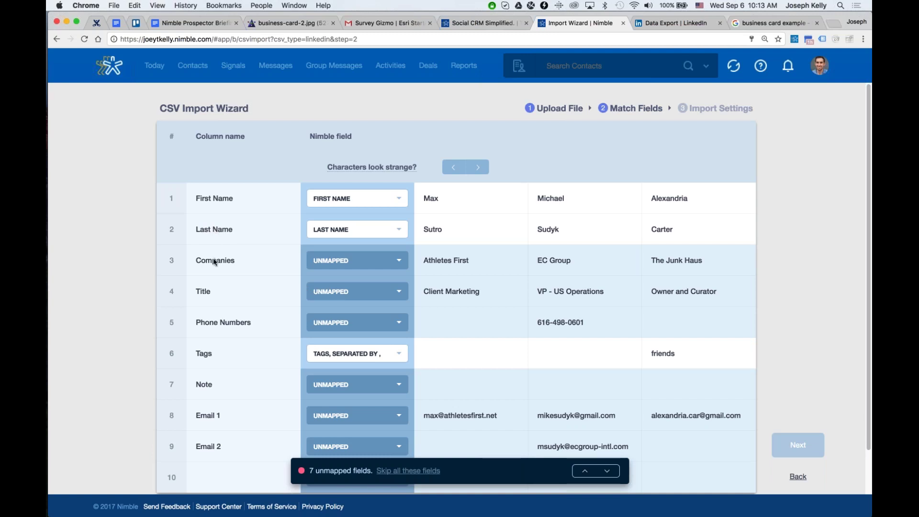
key("super+Tab")
key("super+Tab")
key("super+Tab")
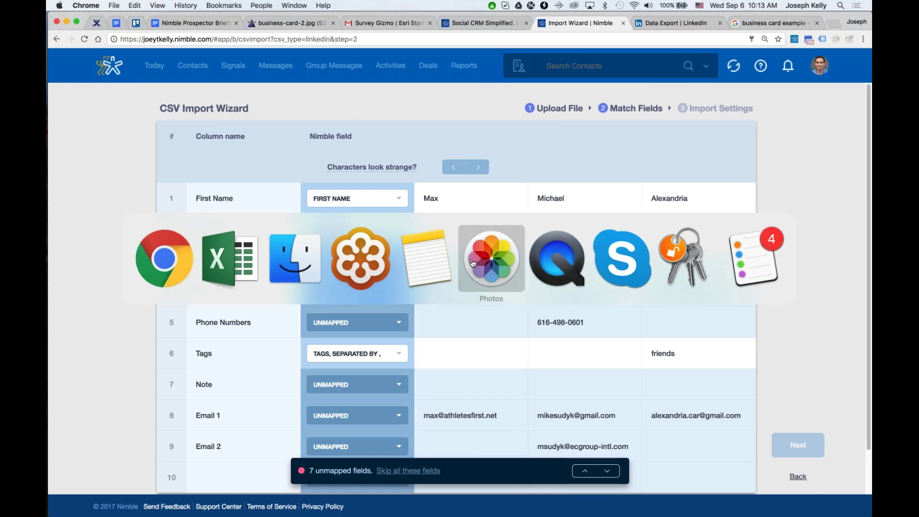
Browse the Downloads and Desktop folders in Finder, then close the Finder window.
left_click(294, 259)
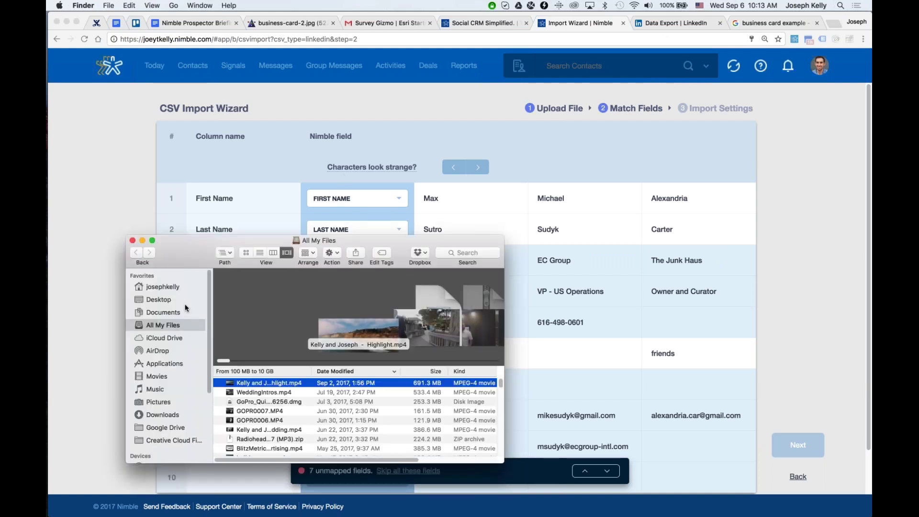
left_click(154, 417)
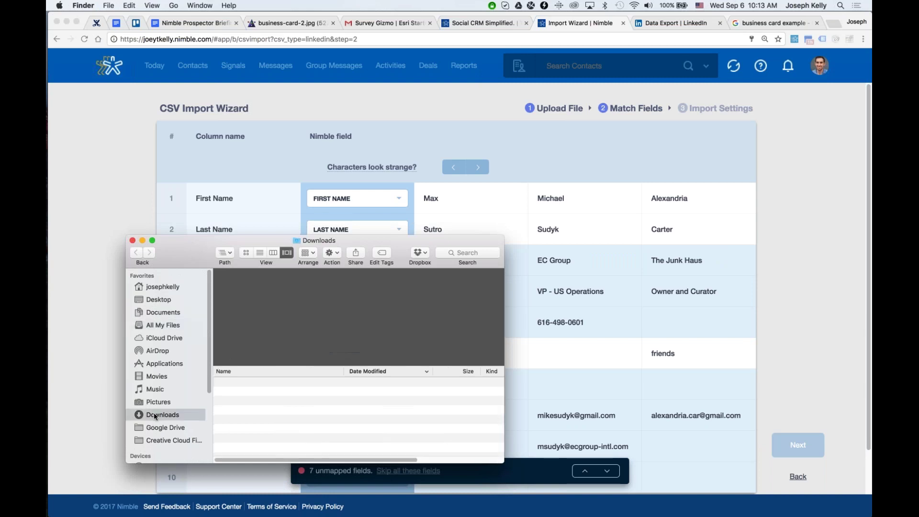
left_click(158, 299)
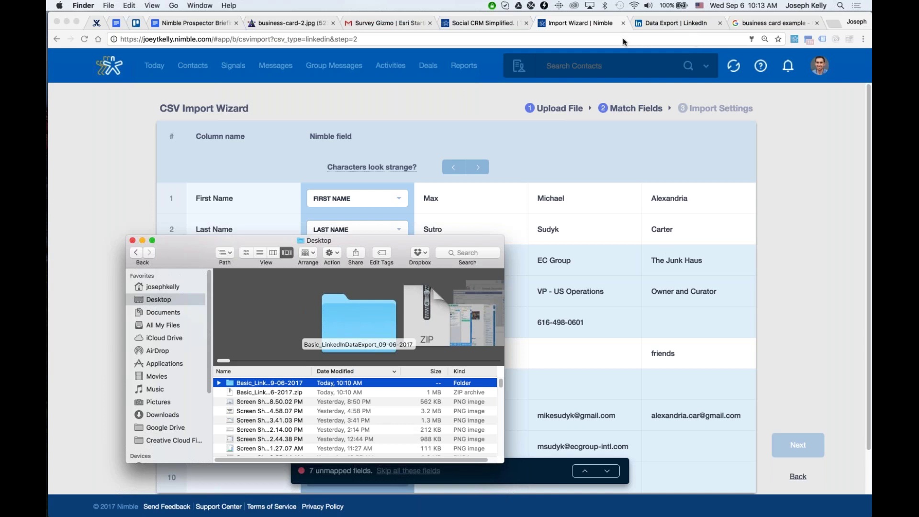
left_click(133, 242)
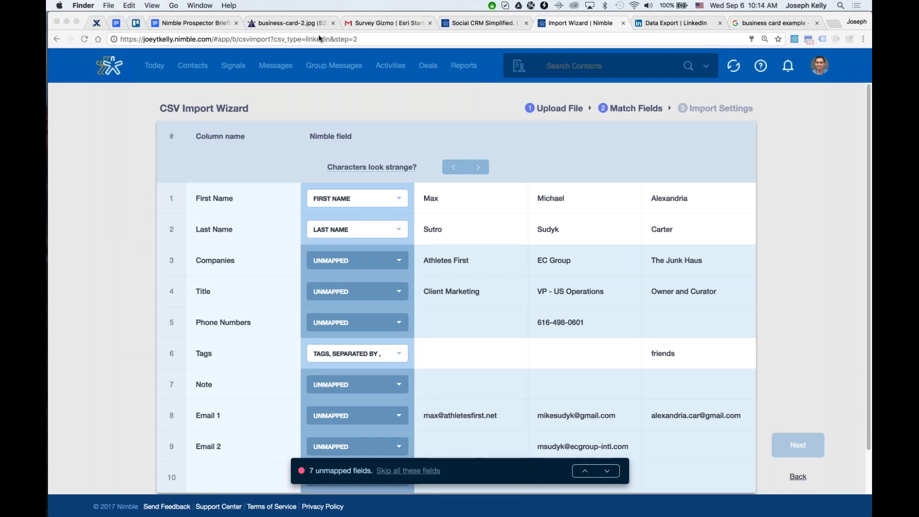
Refocus the import wizard page and zoom out so the Match Fields table fits.
left_click(258, 94)
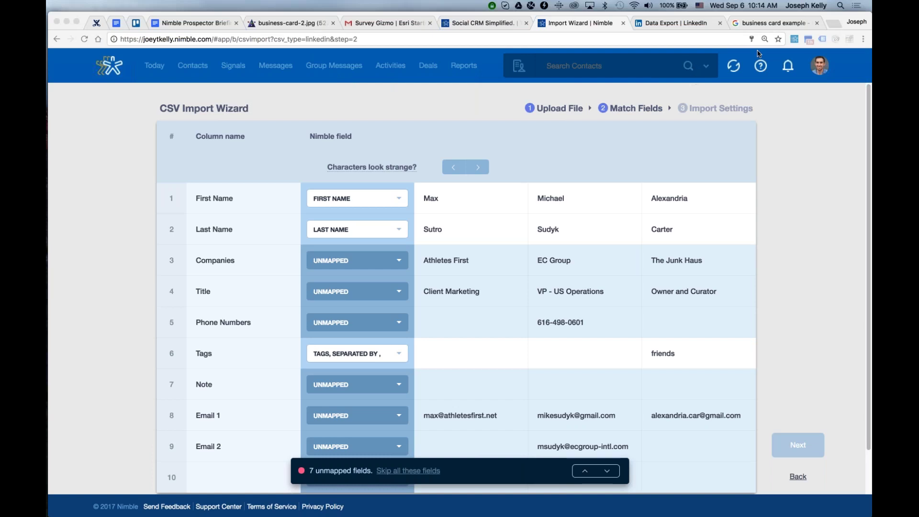
left_click(816, 165)
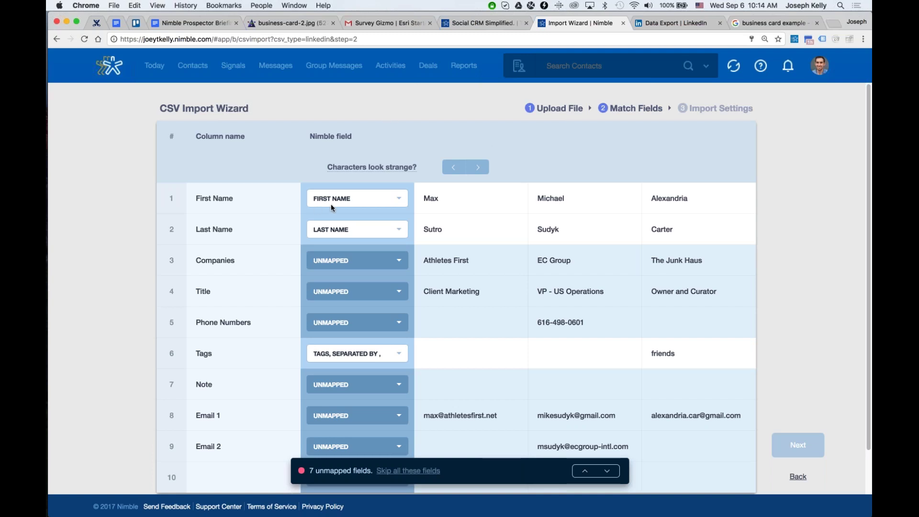
key("super+Tab")
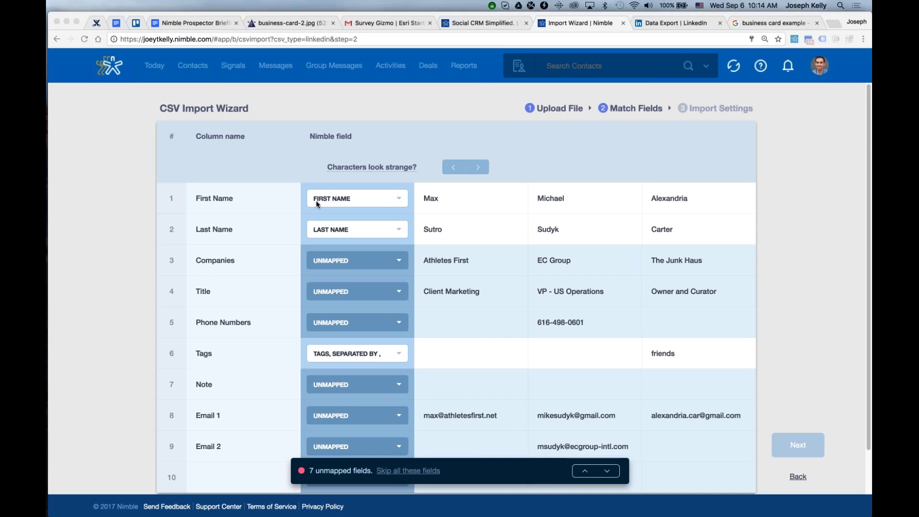
scroll(484, 134, "down", 1)
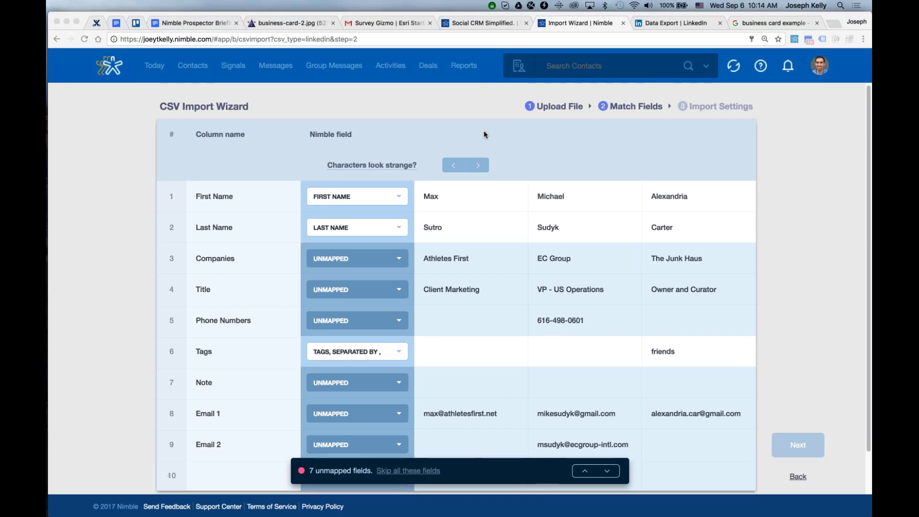
scroll(484, 134, "down", 1)
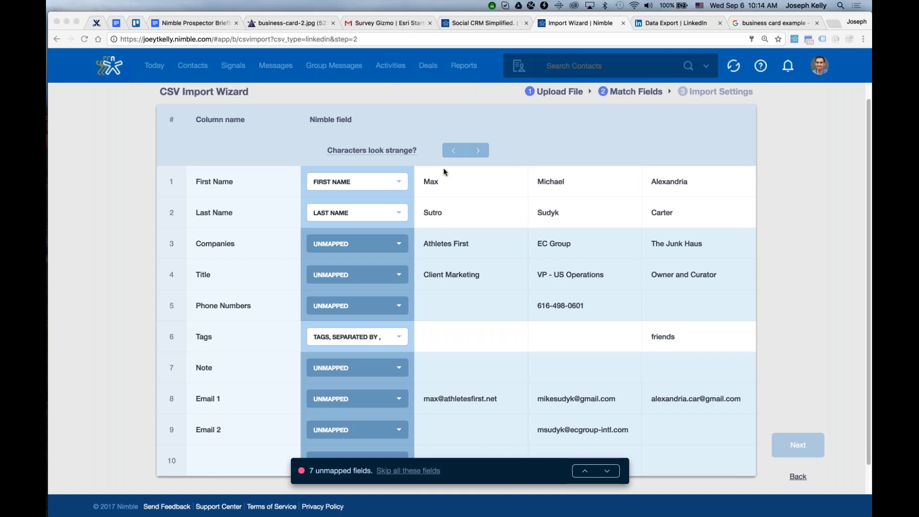
left_click(450, 148)
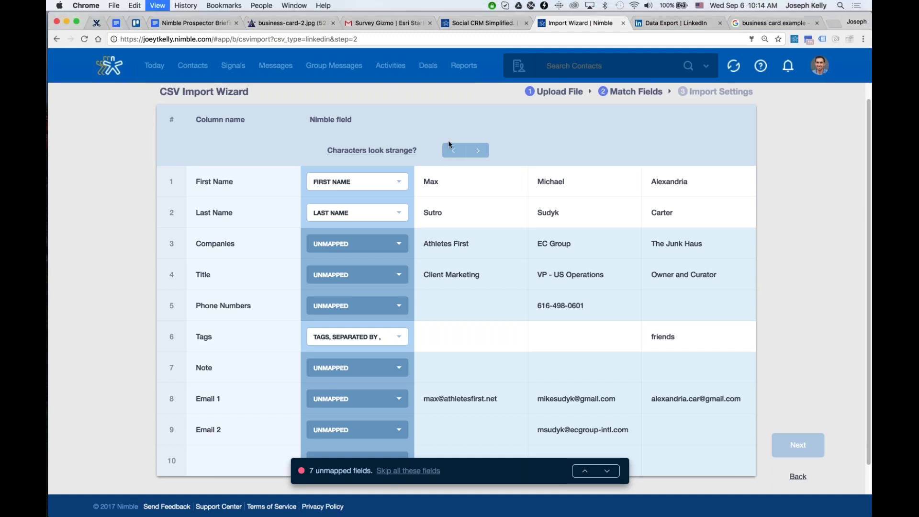
key("super+minus")
key("super+minus")
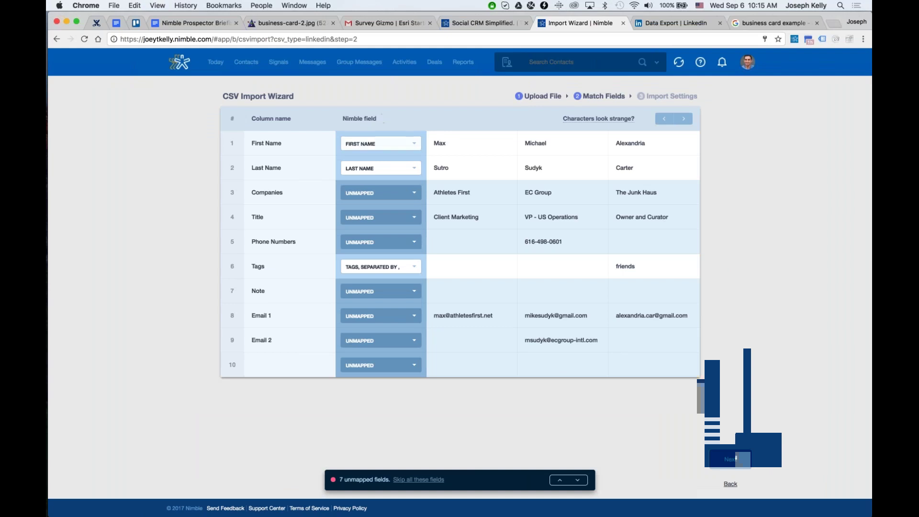
Map Companies to Company, Title to Title, and Phone Numbers to Phone (Work).
left_click(368, 193)
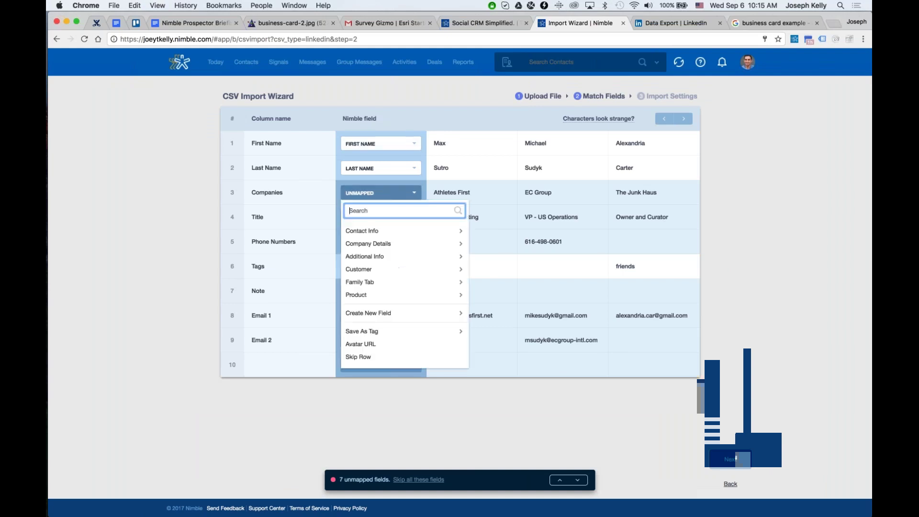
left_click(381, 244)
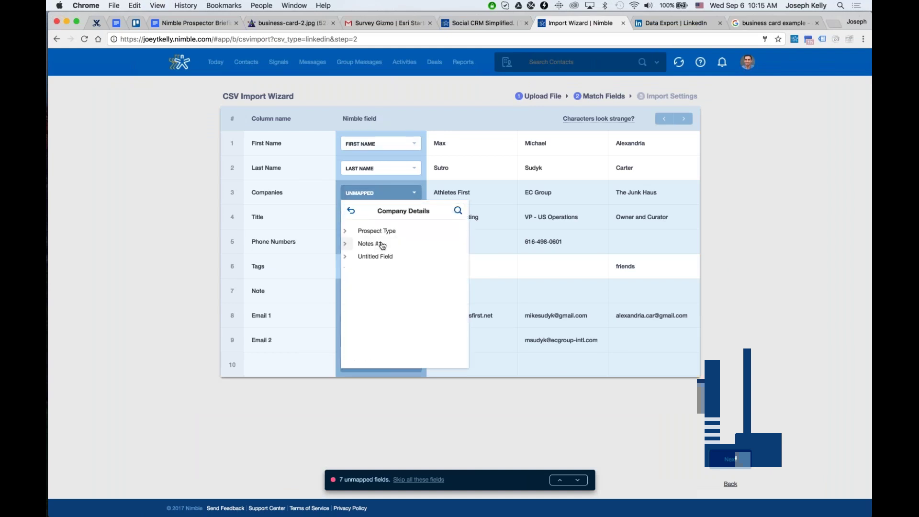
left_click(351, 210)
left_click(372, 233)
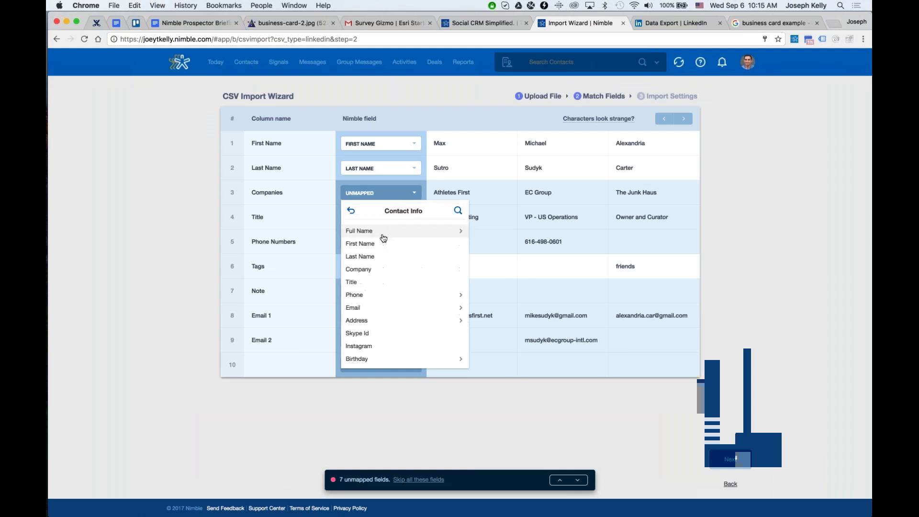
left_click(386, 269)
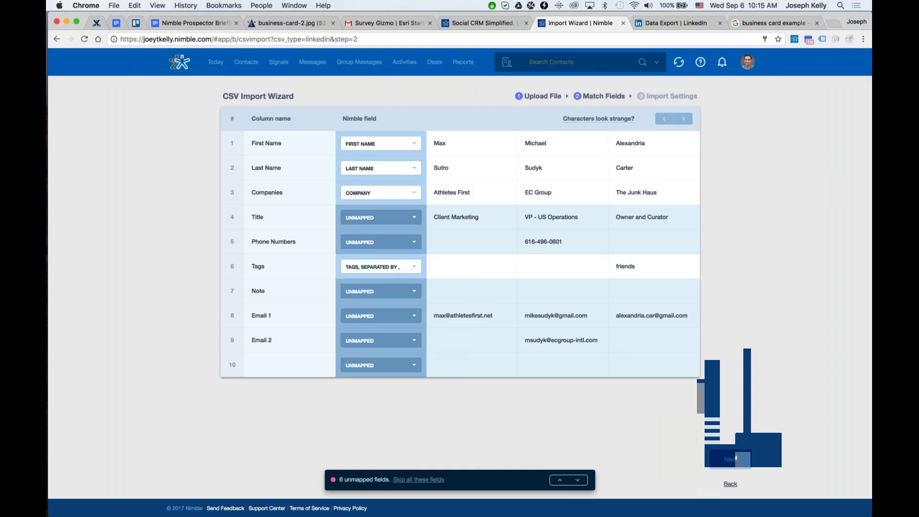
left_click(380, 217)
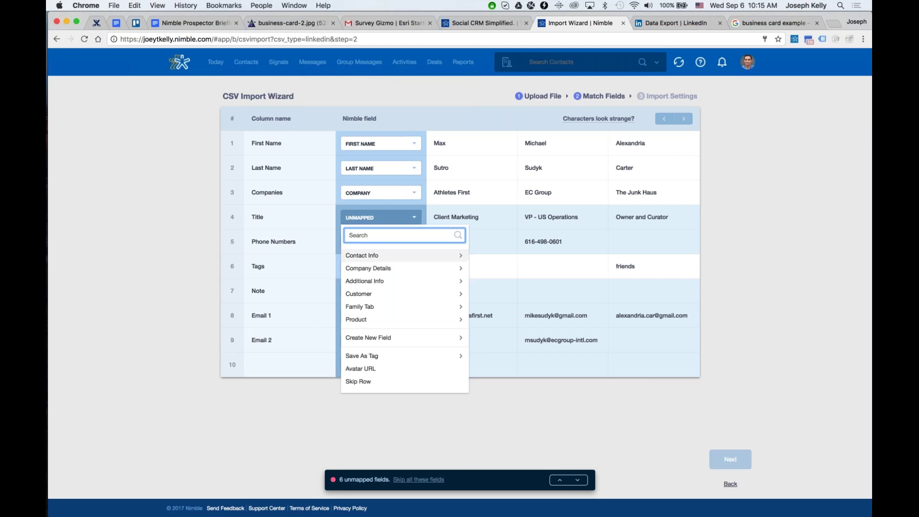
left_click(378, 256)
left_click(376, 307)
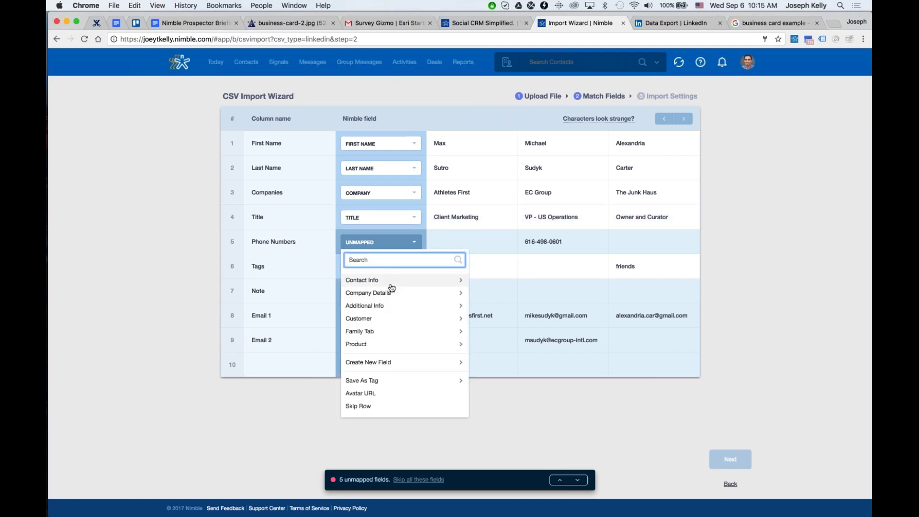
left_click(391, 285)
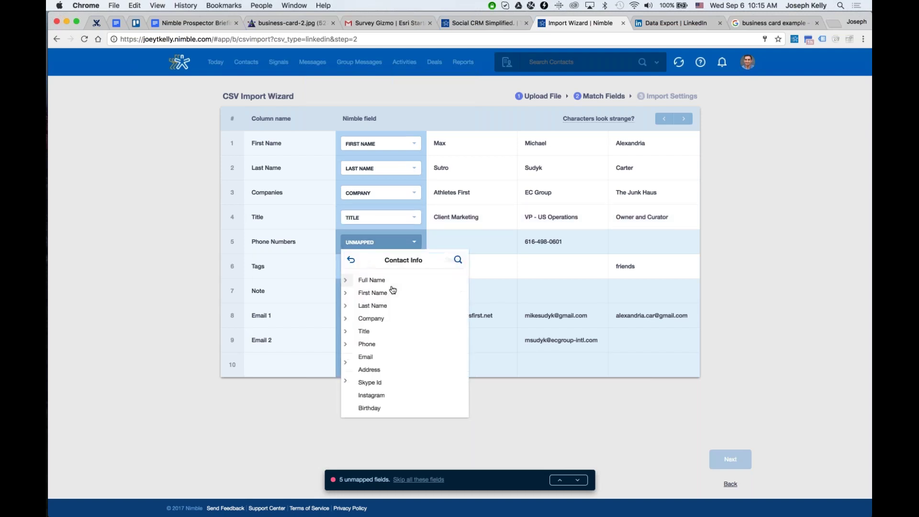
left_click(381, 345)
left_click(376, 280)
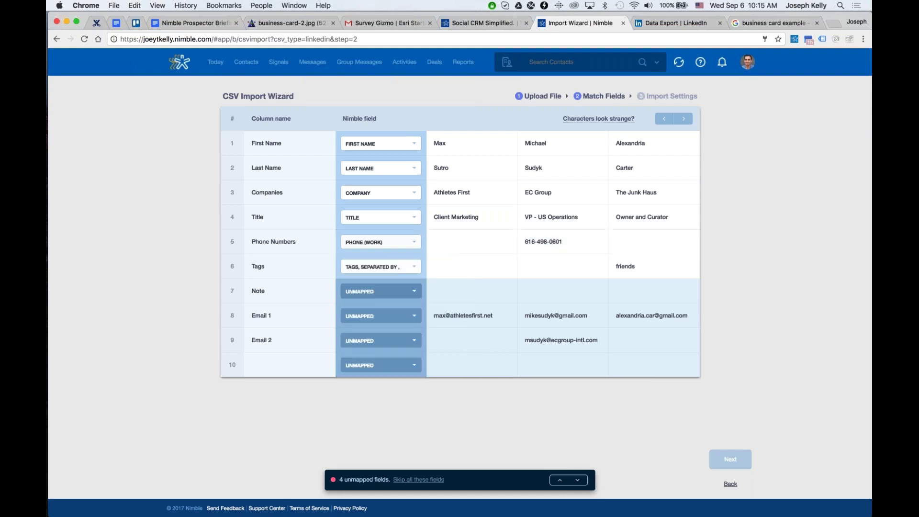
Map Email 1 to Email (Work) and Email 2 to Email (Other), then skip the remaining fields.
left_click(375, 317)
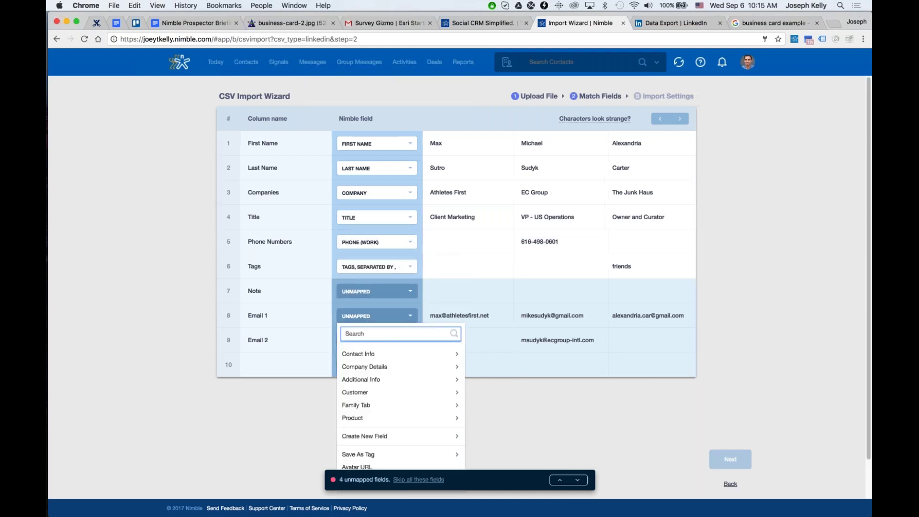
left_click(369, 354)
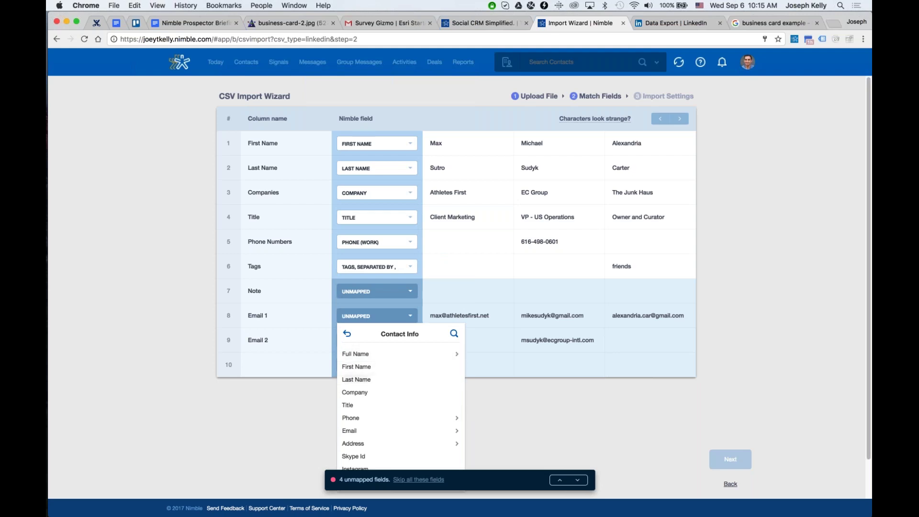
left_click(431, 429)
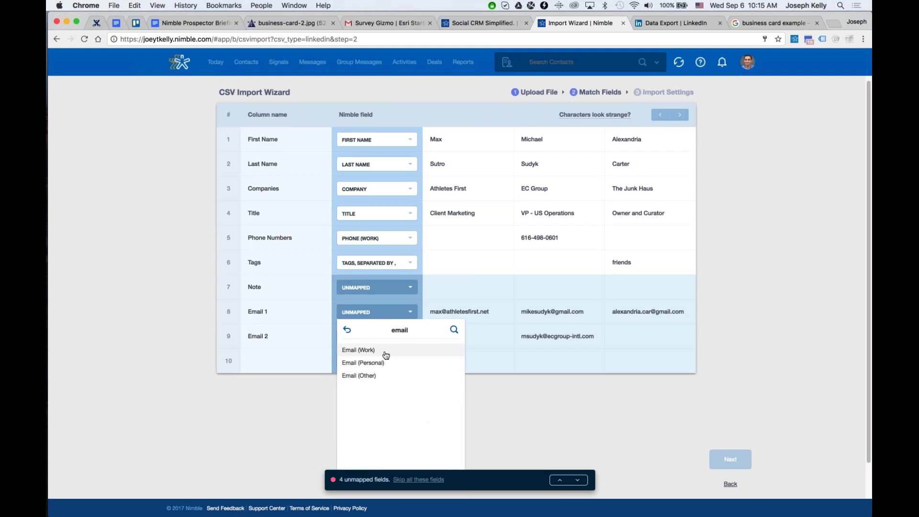
left_click(386, 354)
left_click(376, 341)
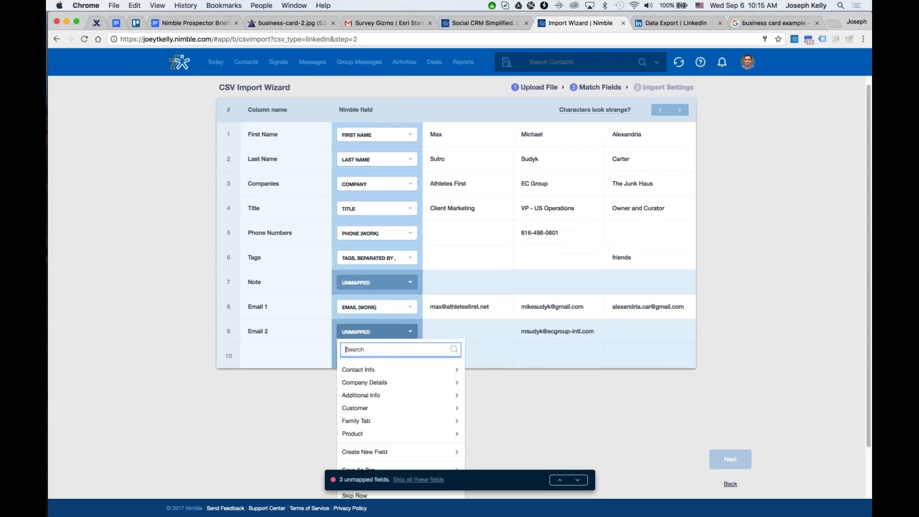
left_click(390, 371)
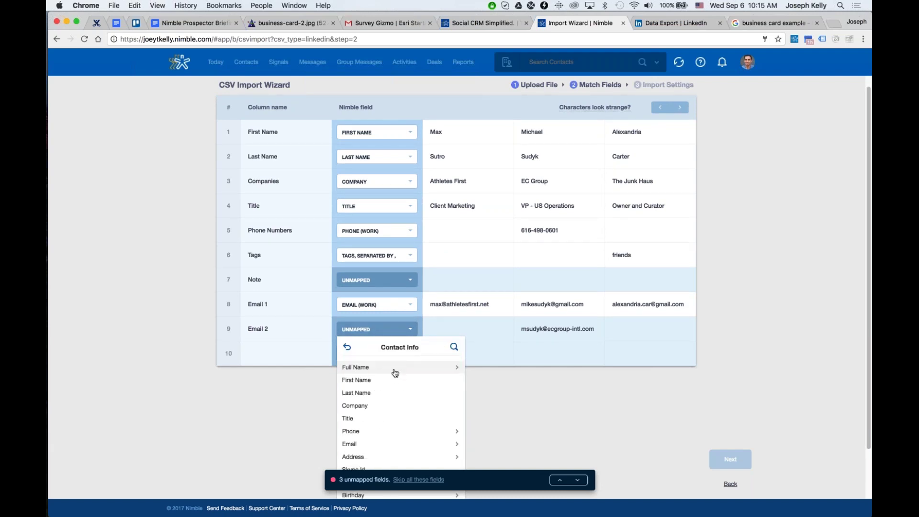
scroll(396, 402, "down", 4)
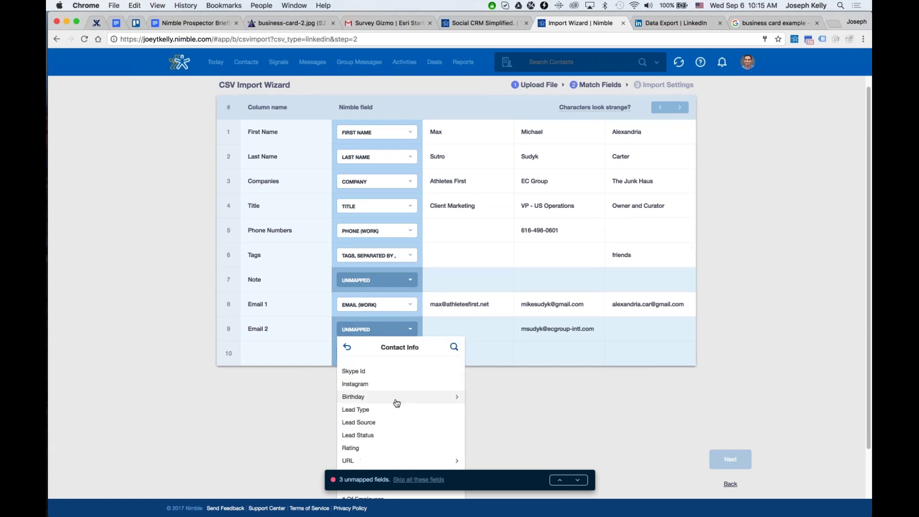
scroll(396, 402, "up", 4)
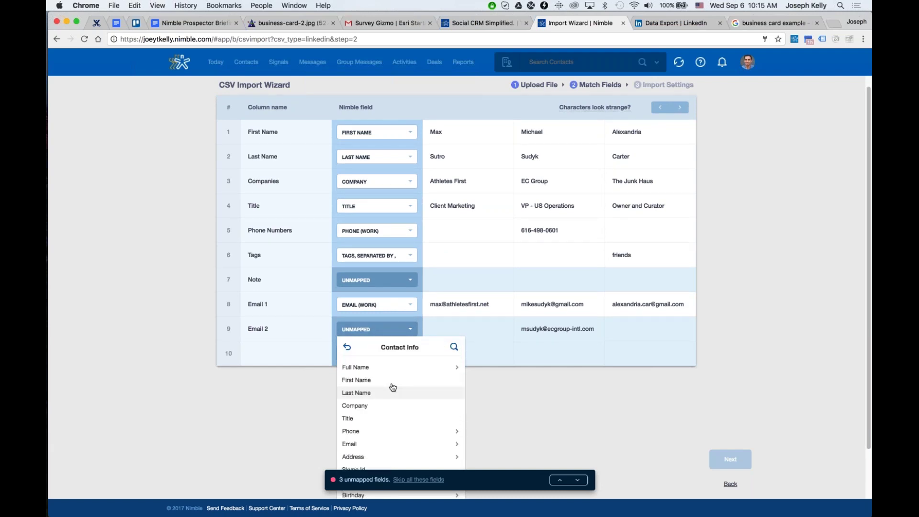
left_click(397, 445)
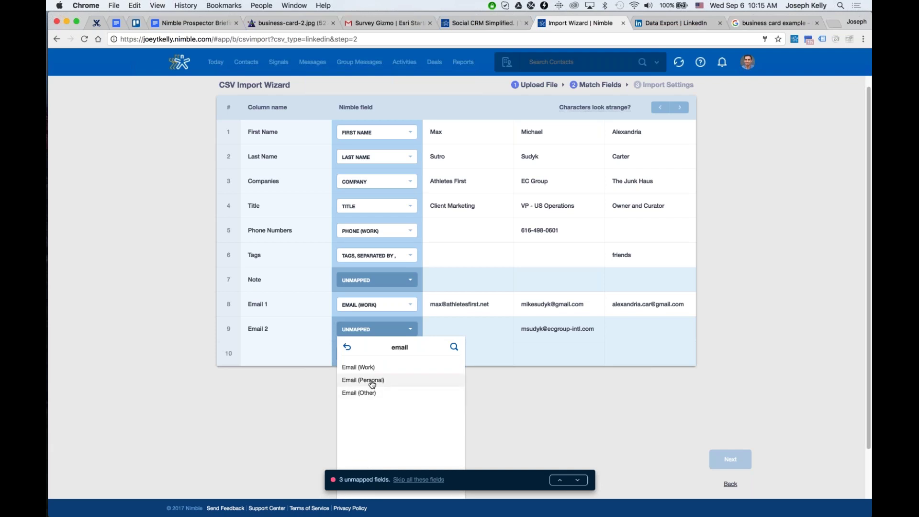
left_click(401, 393)
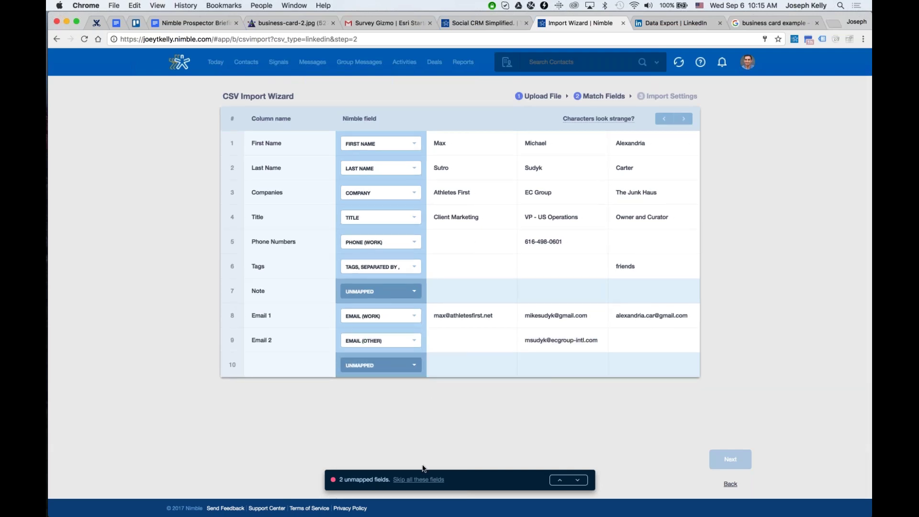
left_click(424, 479)
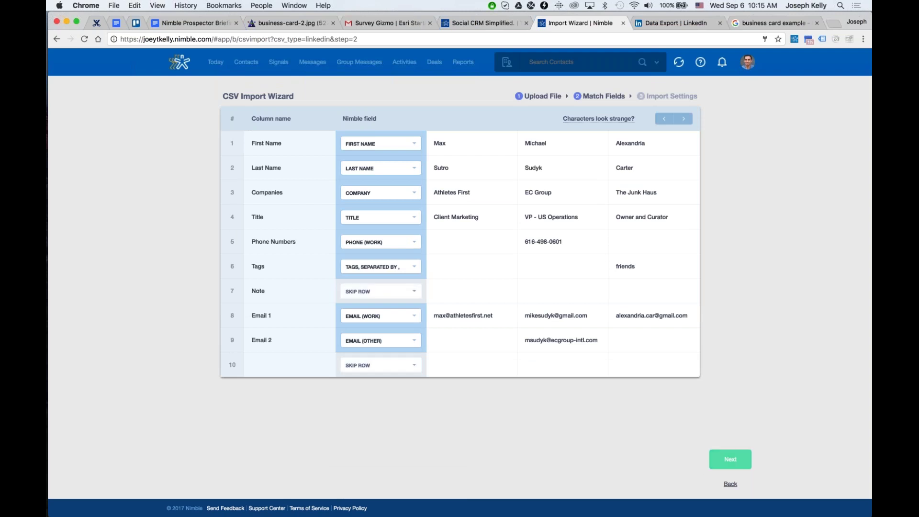
left_click(729, 464)
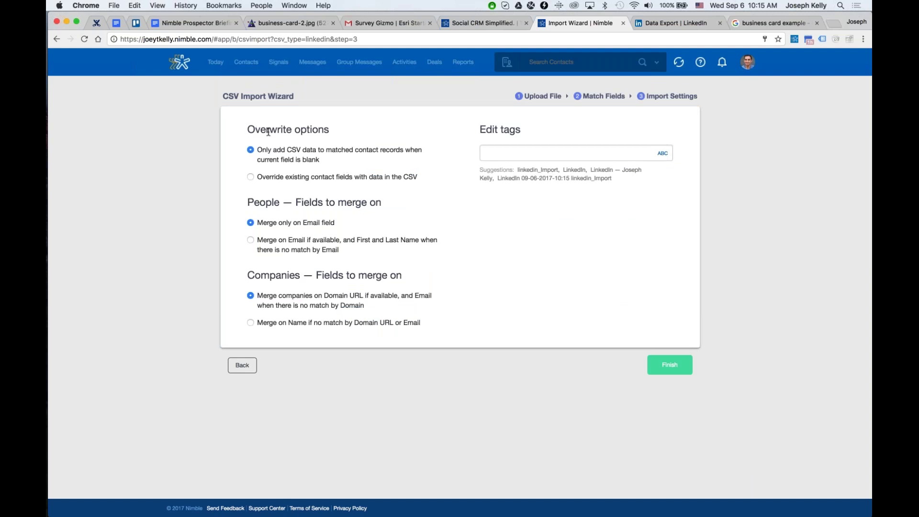
Merge on email then name, tag the import with the existing LinkedIn tag, and finish.
key("super+equal")
key("super+equal")
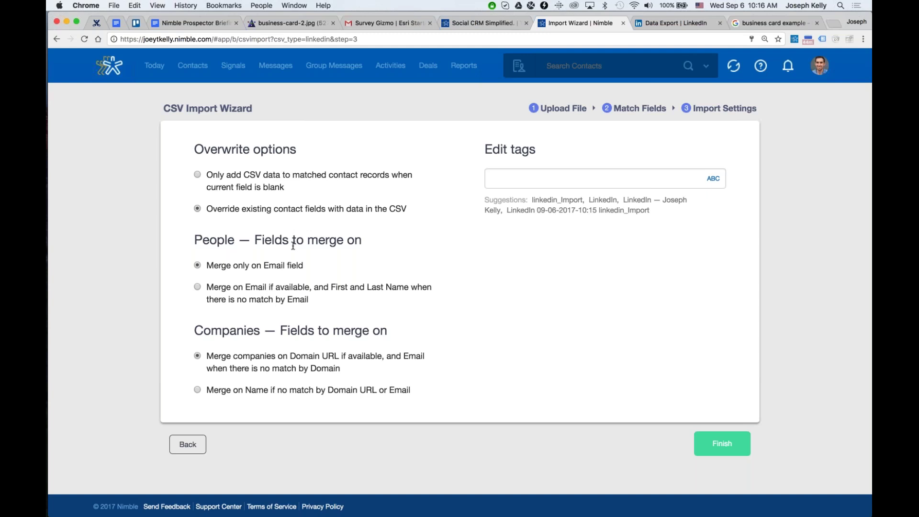
left_click(235, 289)
left_click(636, 180)
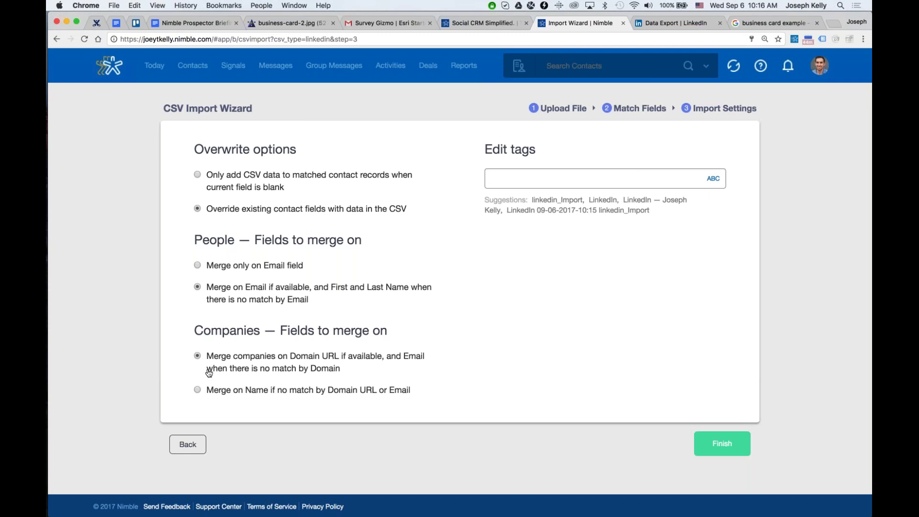
type("linkedin")
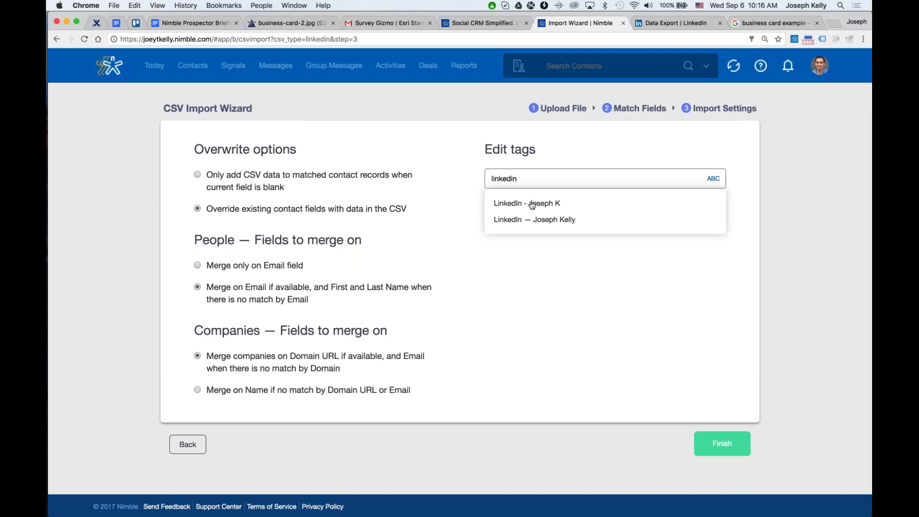
left_click(534, 204)
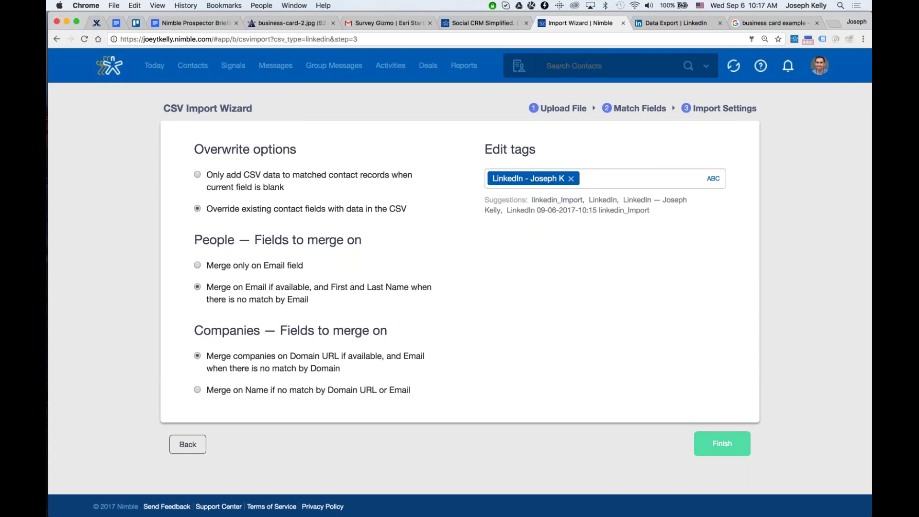
left_click(722, 443)
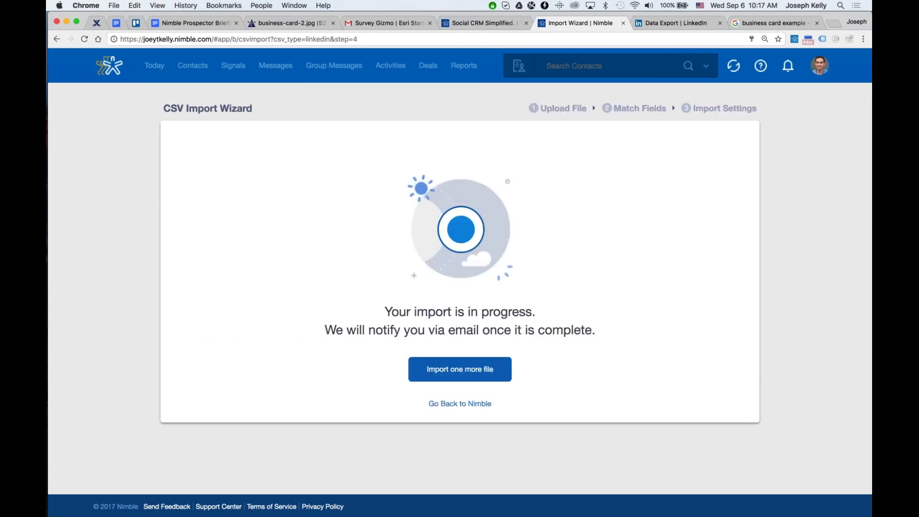
Zoom the browser out and return from the running import to Contacts.
key("super+minus")
key("super+minus")
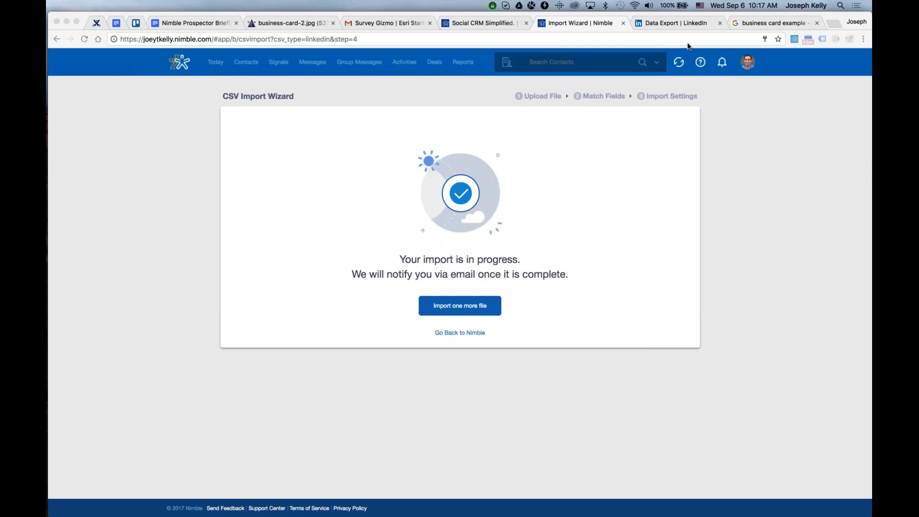
left_click(321, 99)
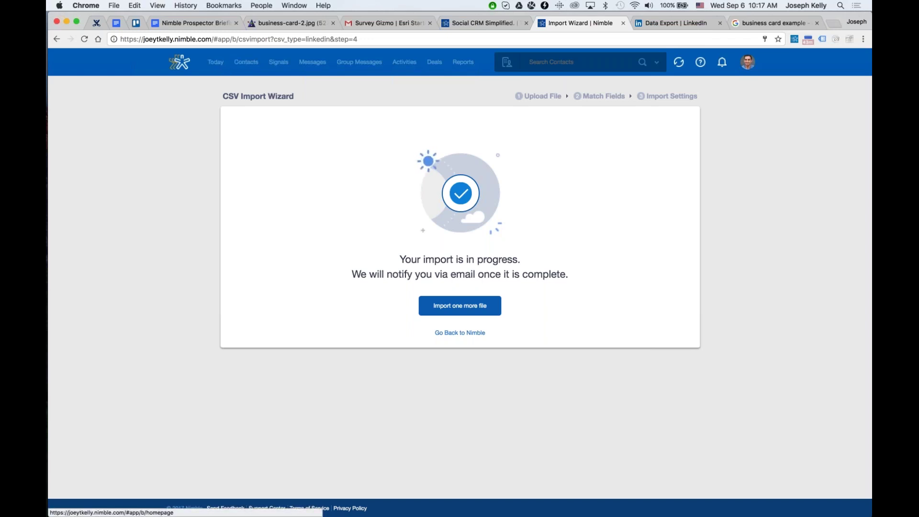
left_click(241, 64)
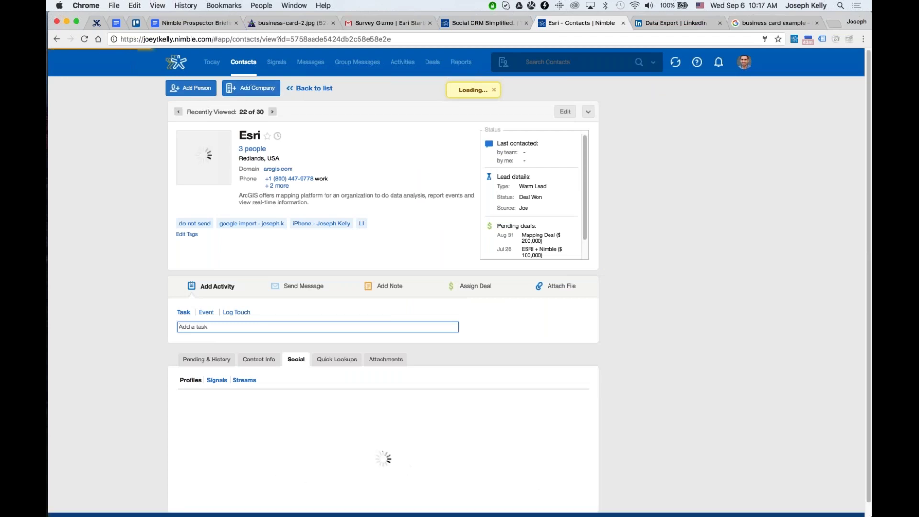
Open the contacts list, zoom in, and filter to the Marked Important contacts.
key("super+Tab")
key("super+Tab")
key("super+Tab")
key("super+shift+Tab")
key("super+shift+Tab")
key("super+shift+Tab")
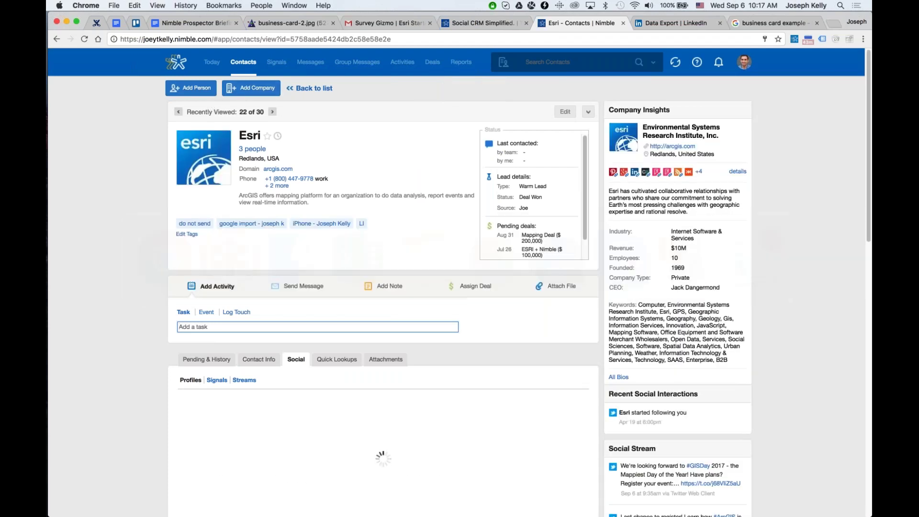
left_click(249, 63)
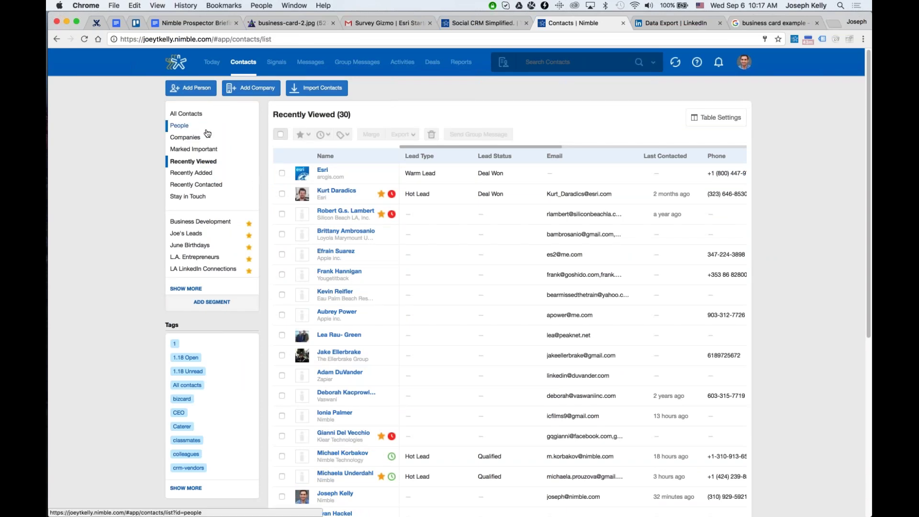
key("super+equal")
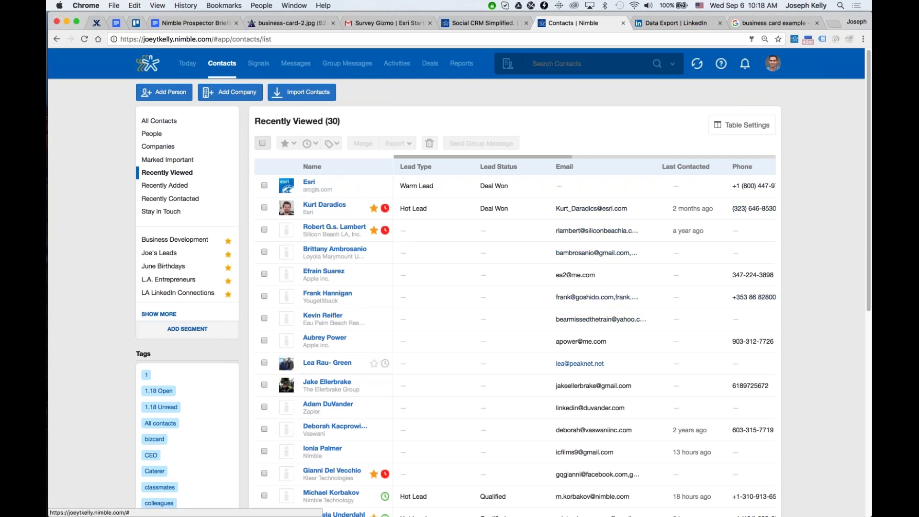
scroll(377, 375, "down", 3)
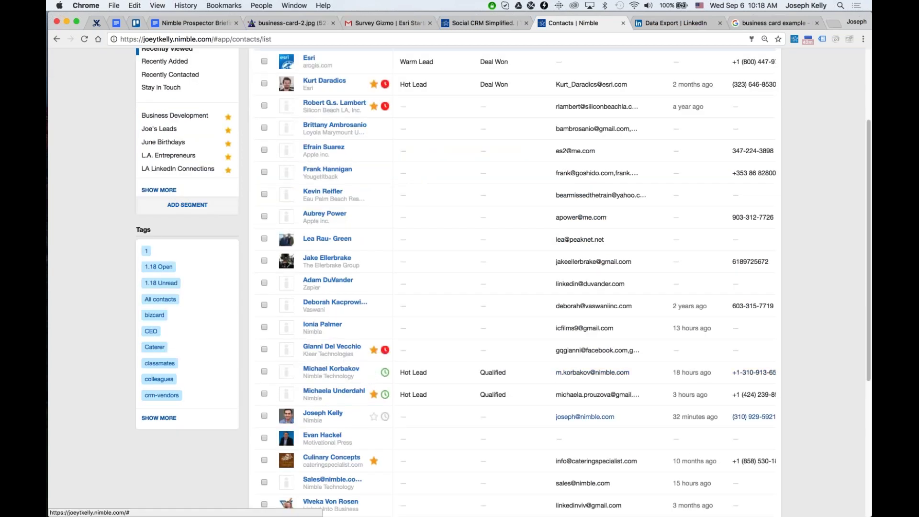
scroll(375, 423, "down", 3)
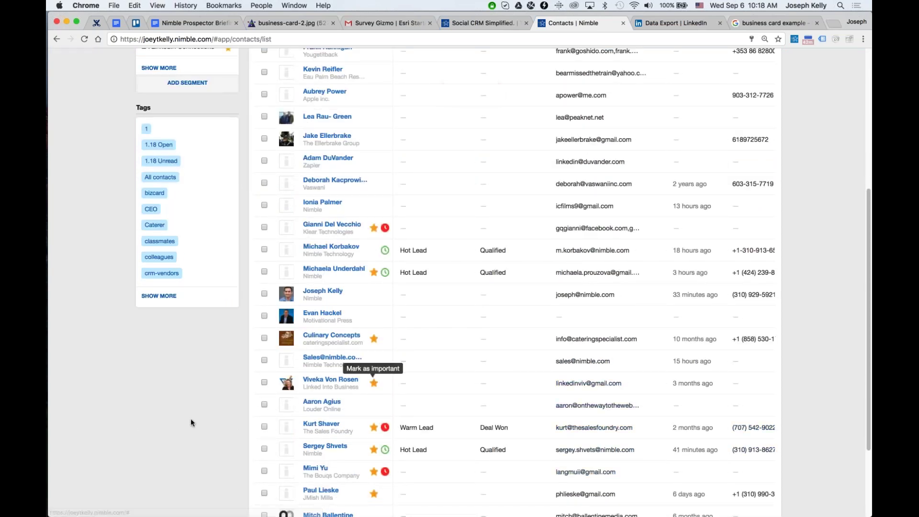
scroll(191, 419, "up", 5)
left_click(183, 163)
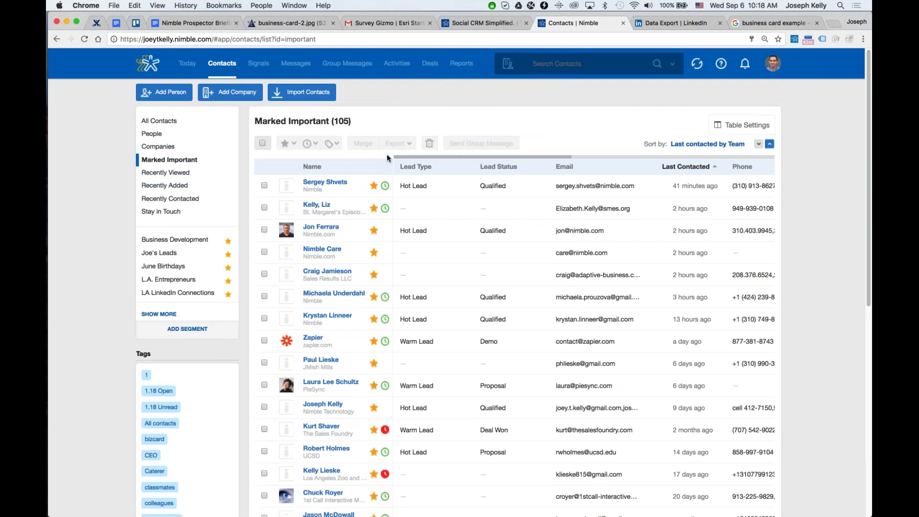
Reverse the Marked Important list's order by last contacted date.
left_click(717, 144)
left_click(707, 144)
scroll(520, 161, "right", 2)
scroll(520, 161, "left", 2)
left_click(686, 166)
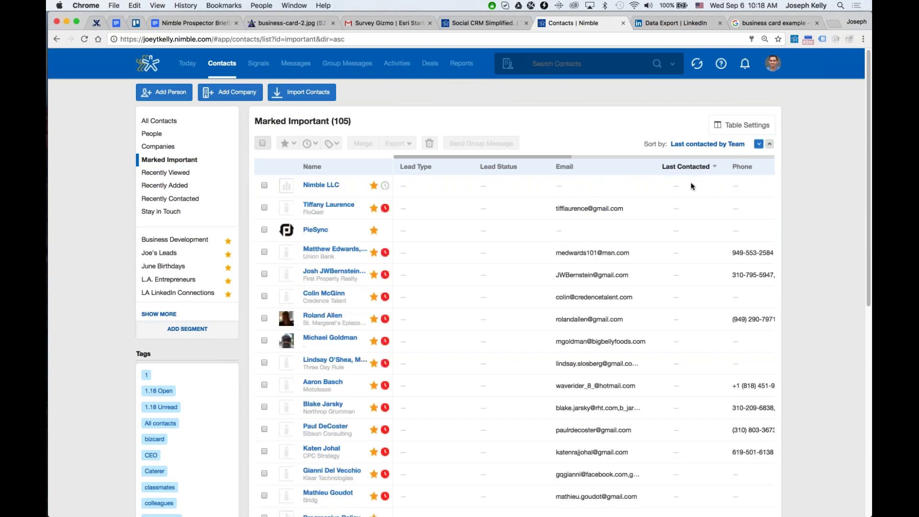
Unmark three contacts as important.
left_click(374, 208)
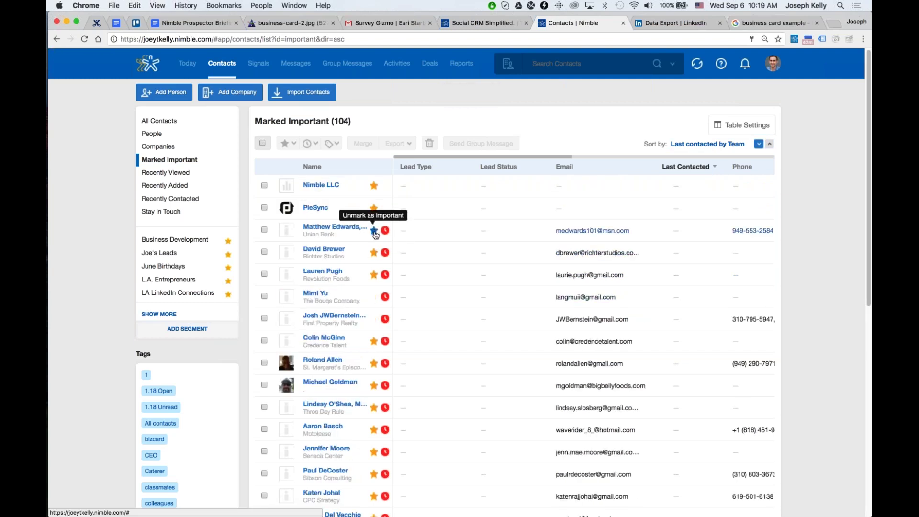
left_click(375, 233)
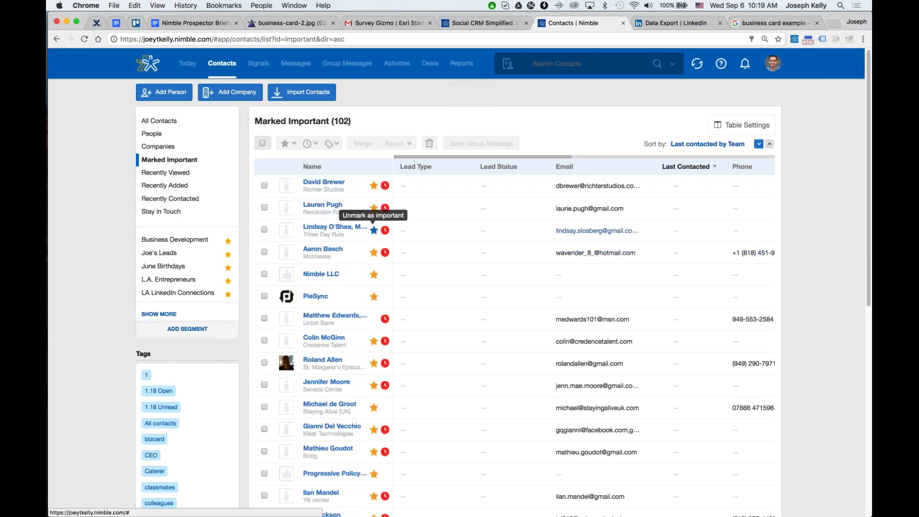
left_click(374, 230)
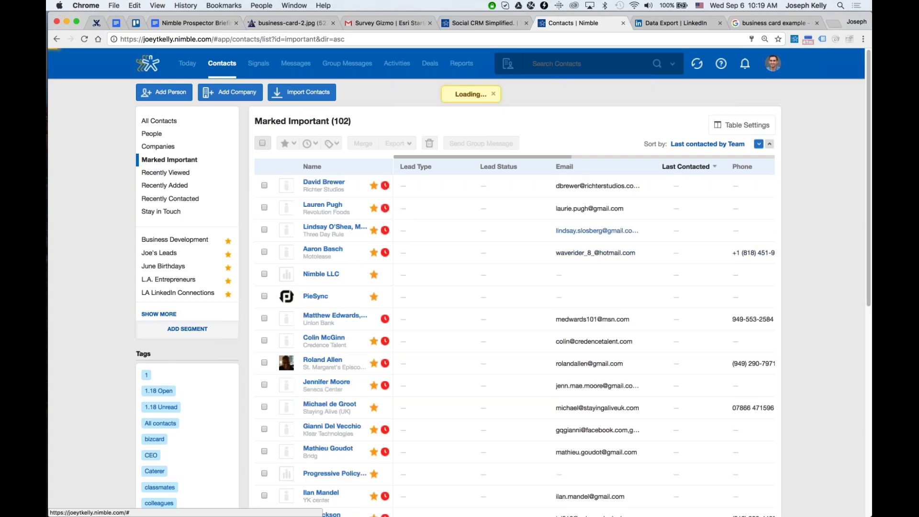
Sort the important contacts by Klout score and flip the sort direction.
left_click(728, 146)
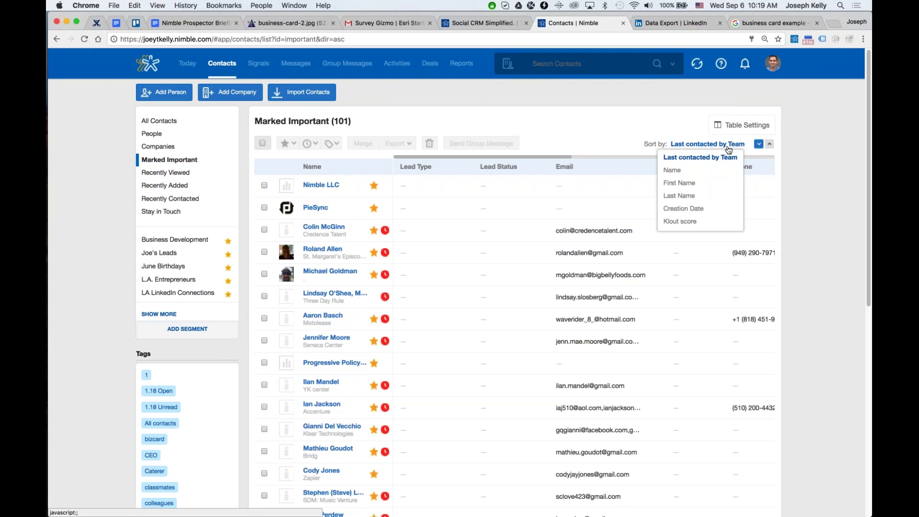
left_click(680, 221)
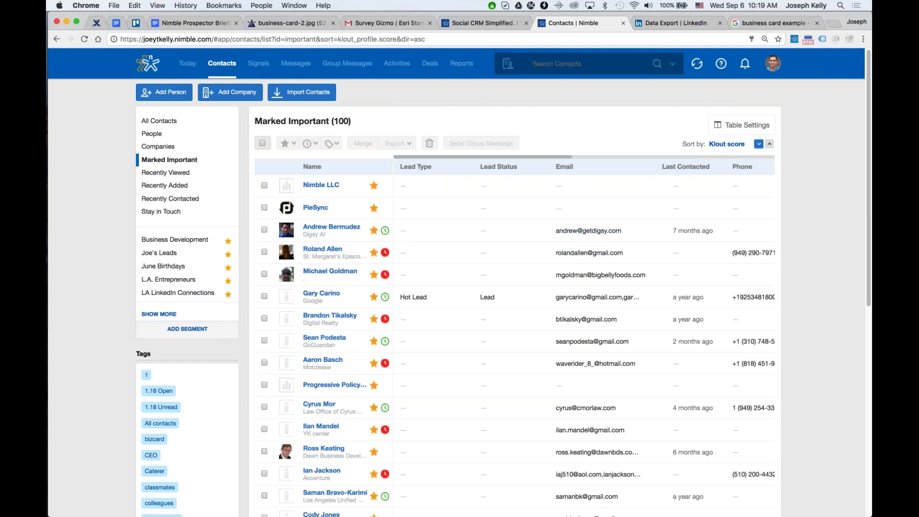
left_click(768, 144)
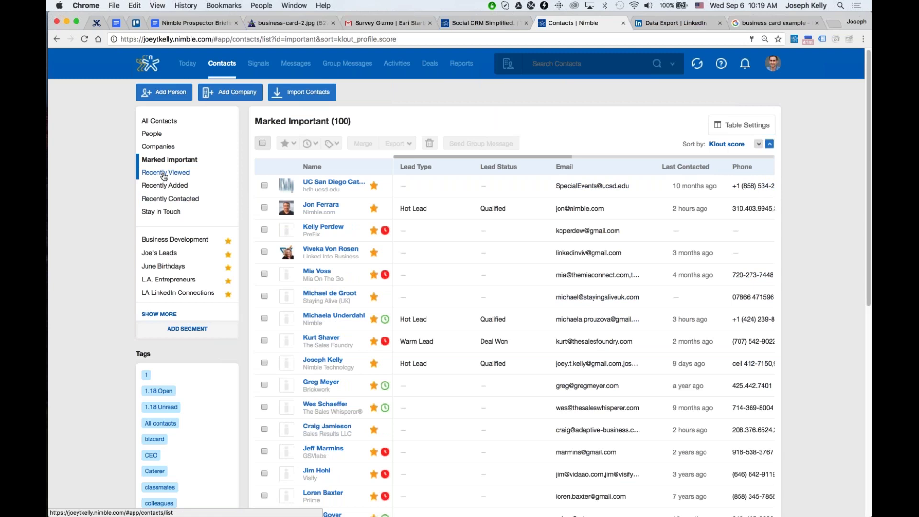
Browse Recently Viewed, Recently Added and Recently Contacted, then open an overdue Stay in Touch reminder.
left_click(164, 176)
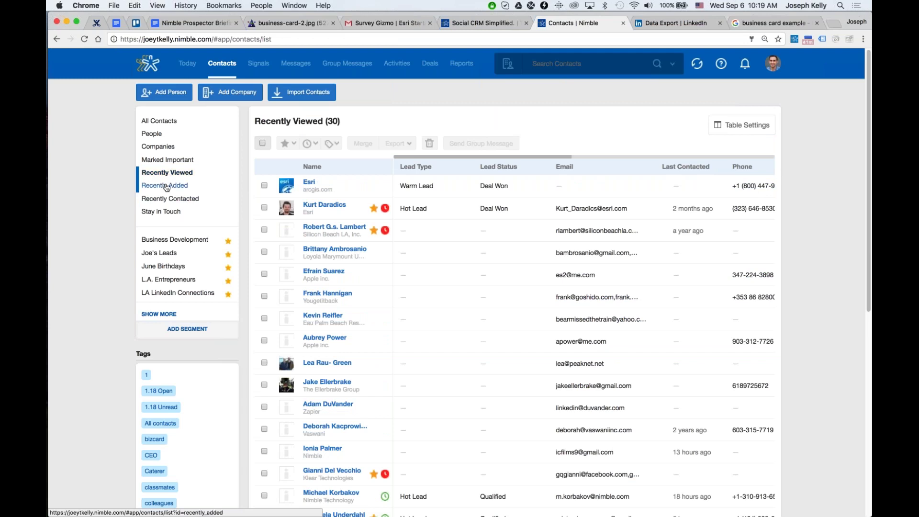
left_click(166, 186)
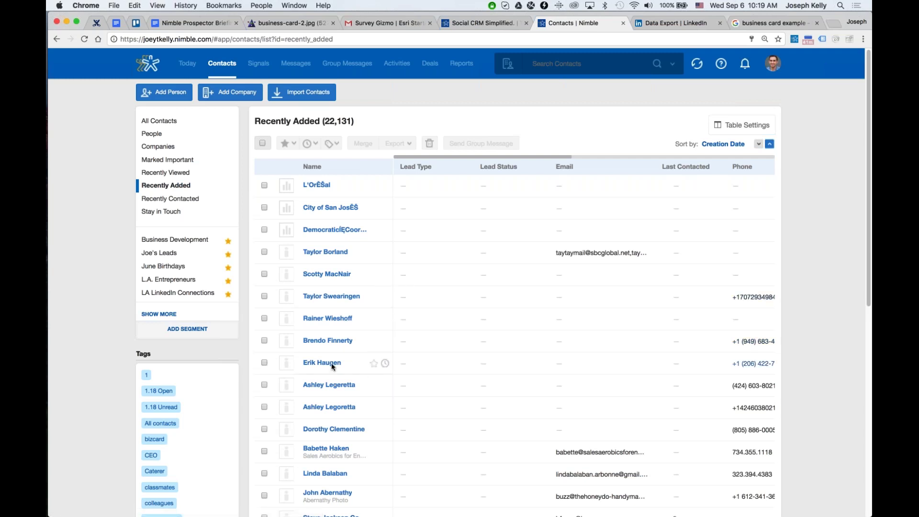
left_click(177, 205)
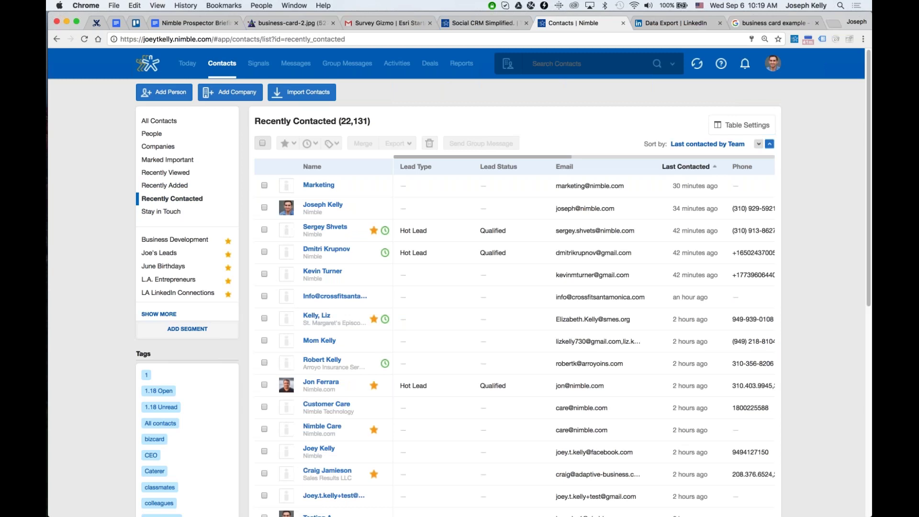
left_click(172, 211)
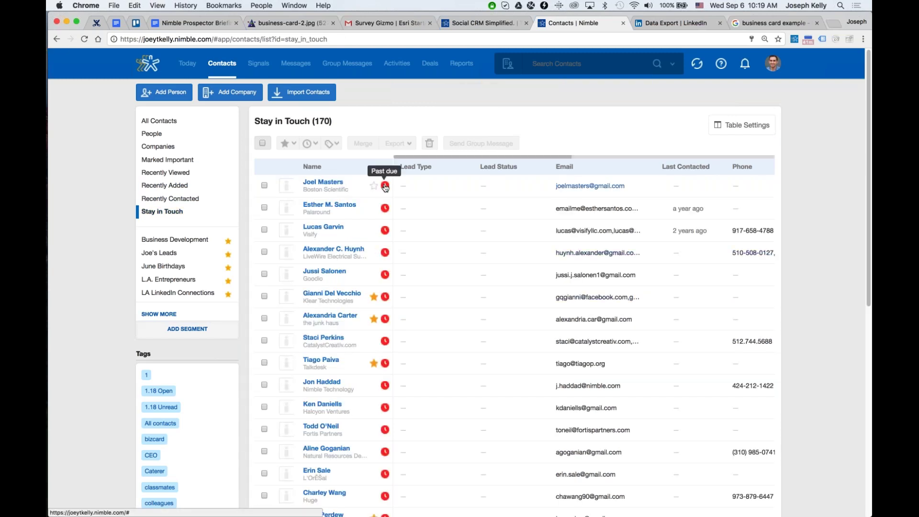
left_click(385, 186)
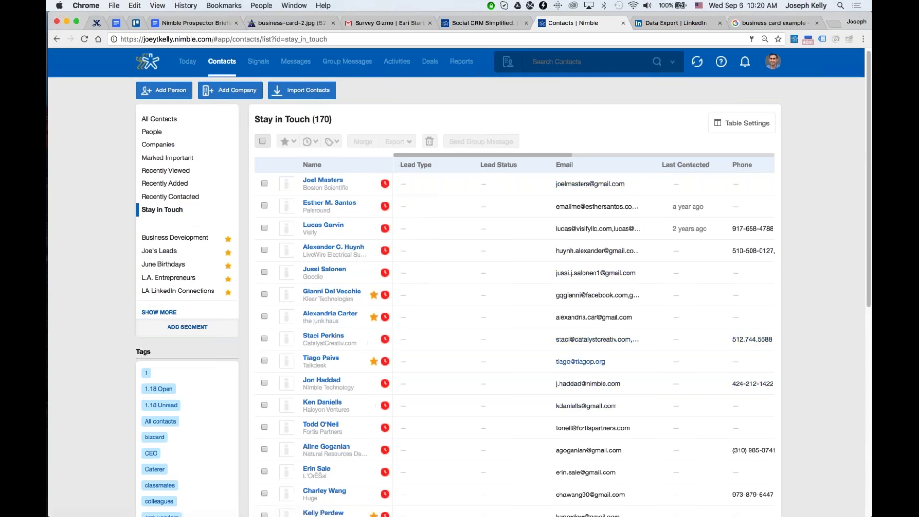
Jump to the Stay in Touch list's last page, check a reminder unchanged, then begin a blank contact search.
scroll(386, 364, "down", 3)
scroll(478, 335, "down", 10)
left_click(537, 477)
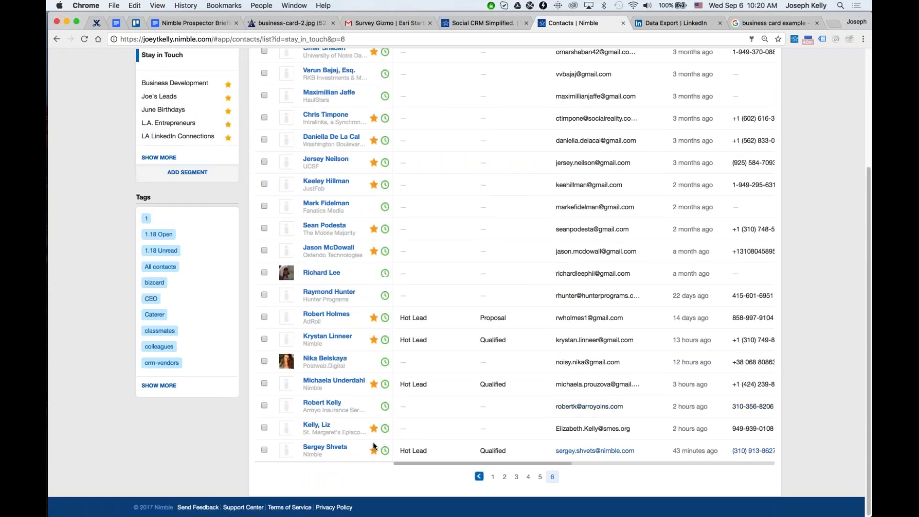
scroll(374, 443, "up", 5)
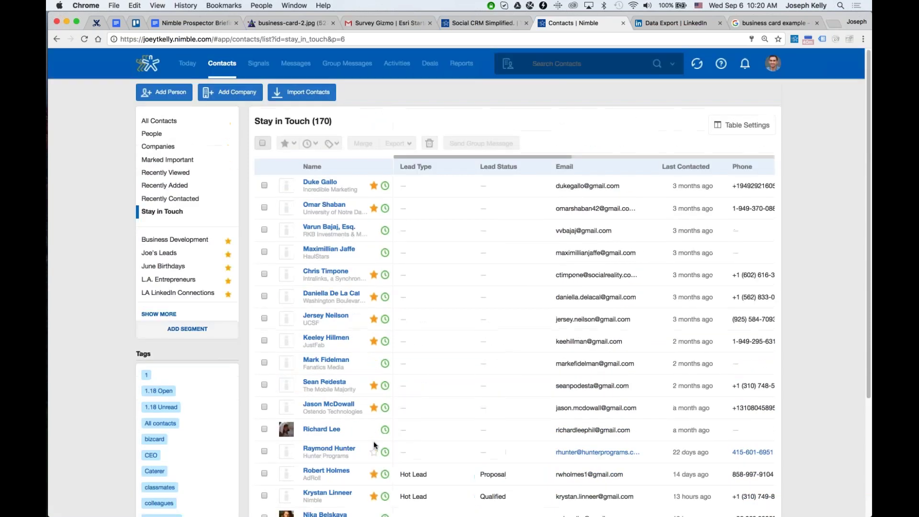
left_click(385, 187)
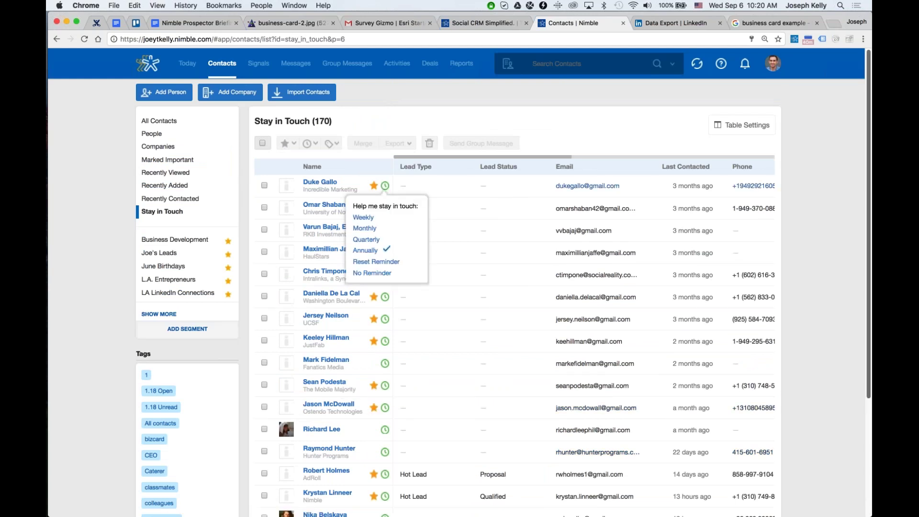
left_click(859, 180)
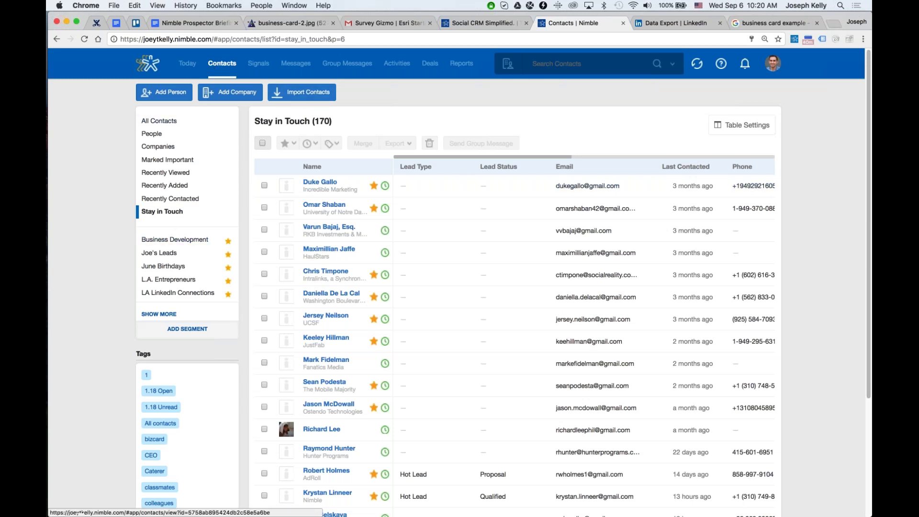
left_click(533, 64)
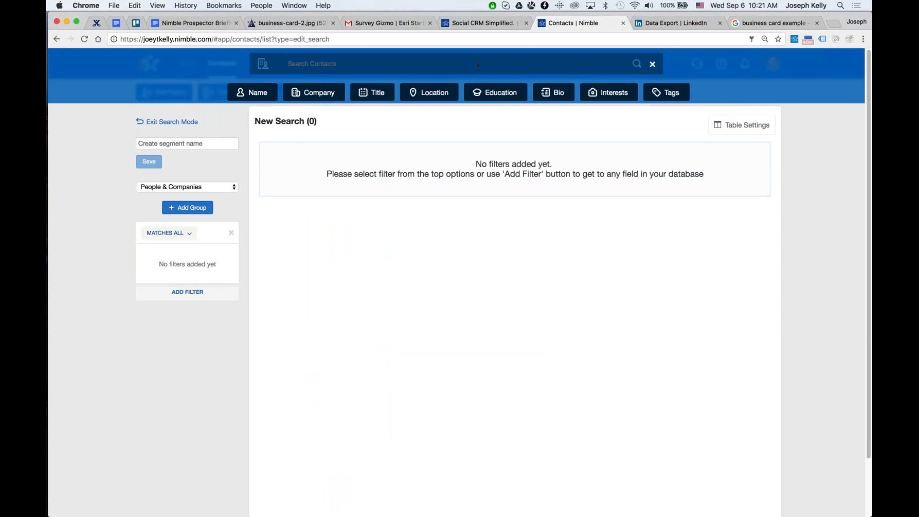
type("ceo")
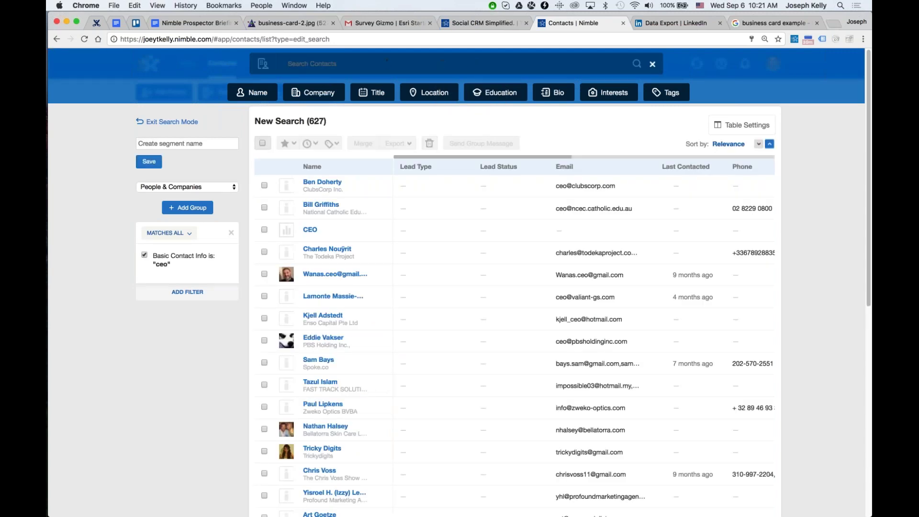
type("los angeles")
key("Return")
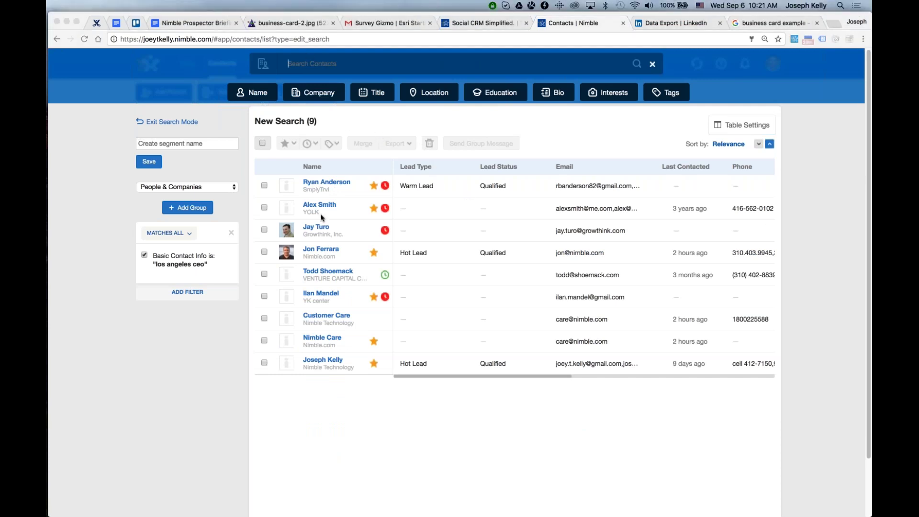
left_click(229, 270)
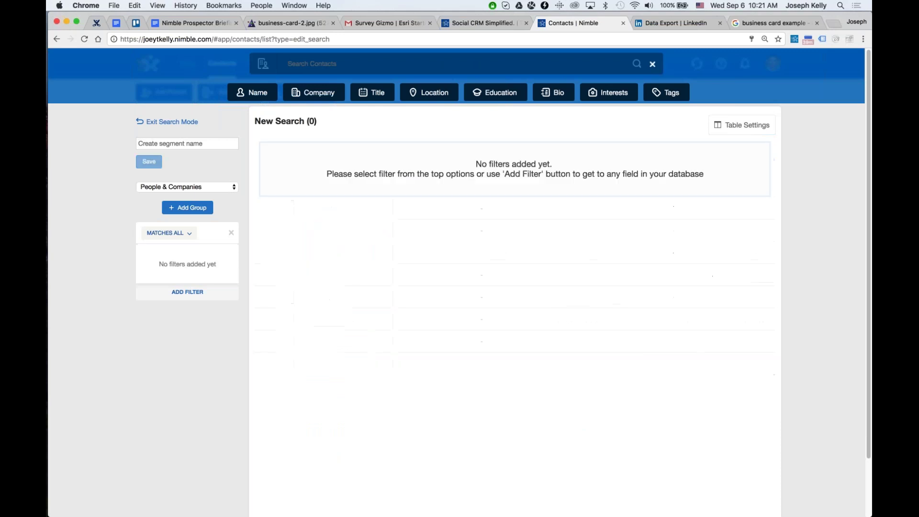
left_click(315, 99)
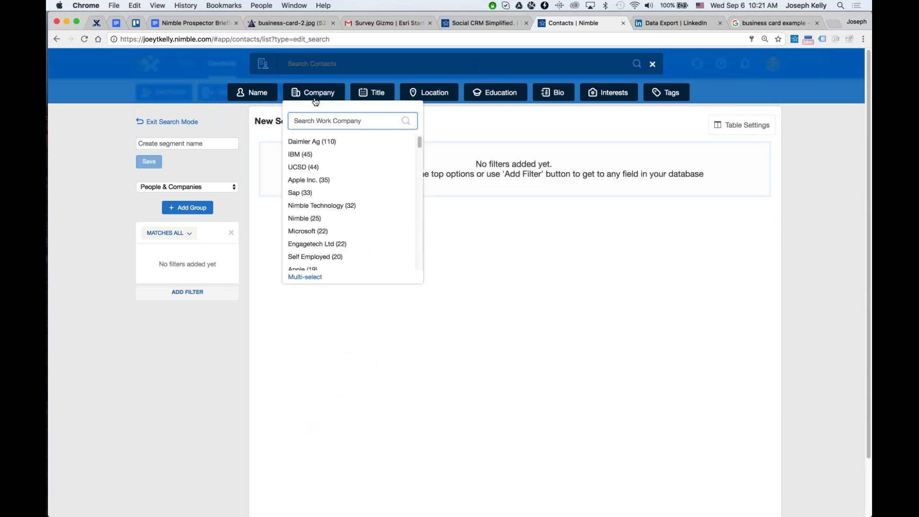
left_click(374, 94)
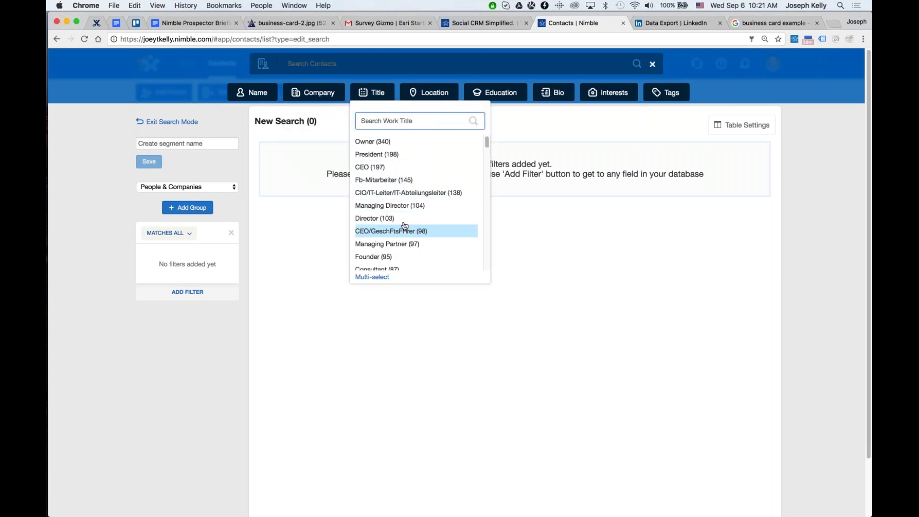
left_click(383, 257)
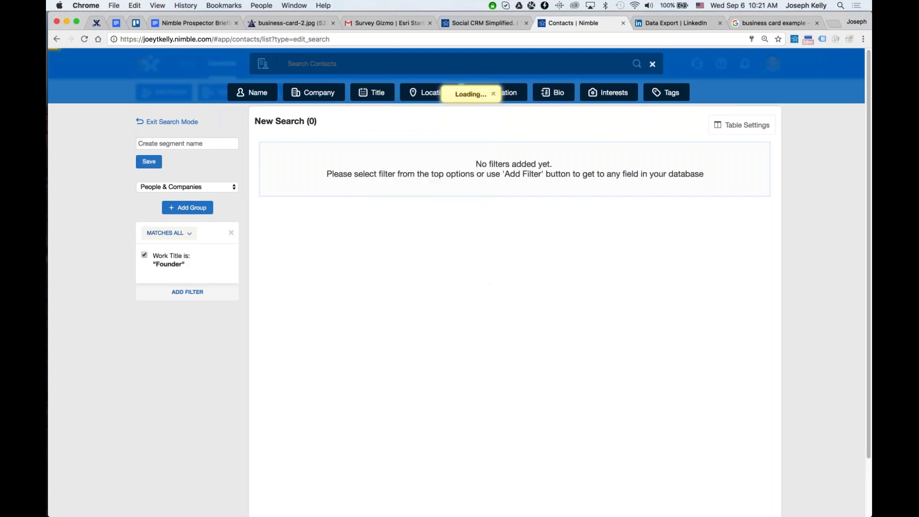
left_click(425, 102)
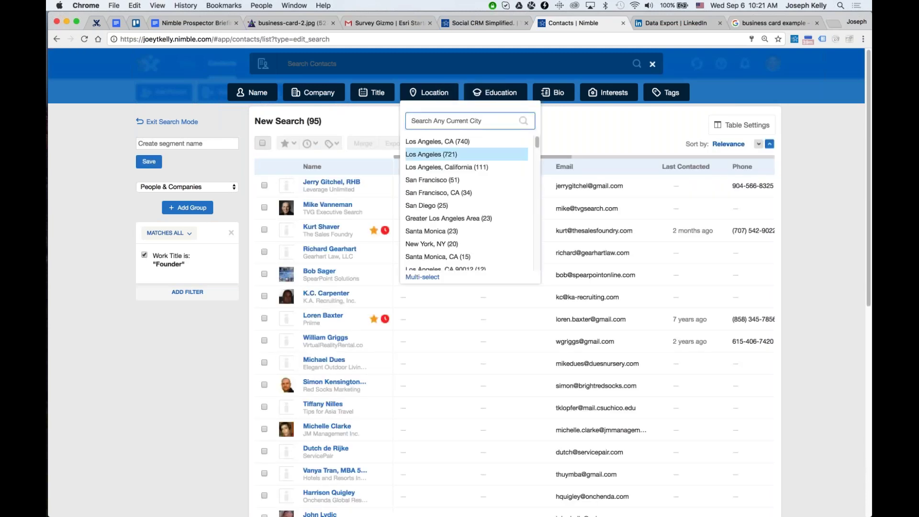
left_click(598, 123)
left_click(609, 93)
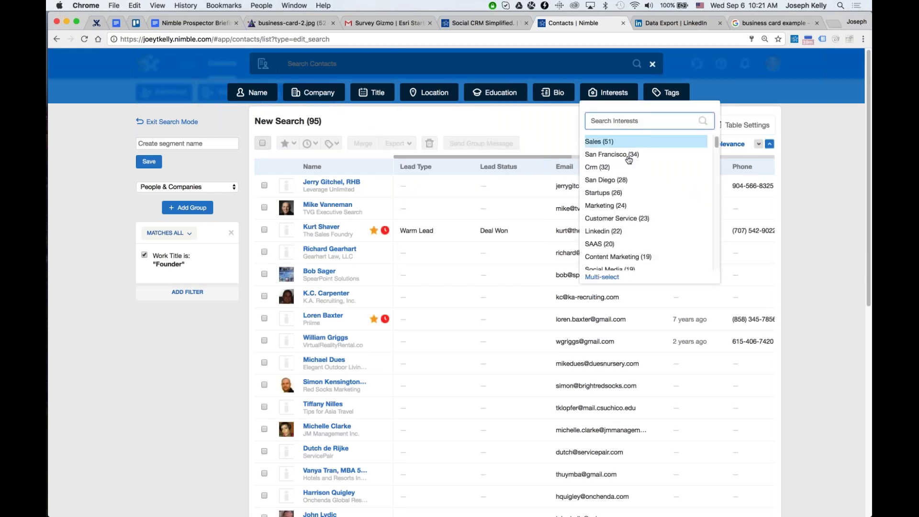
left_click(638, 147)
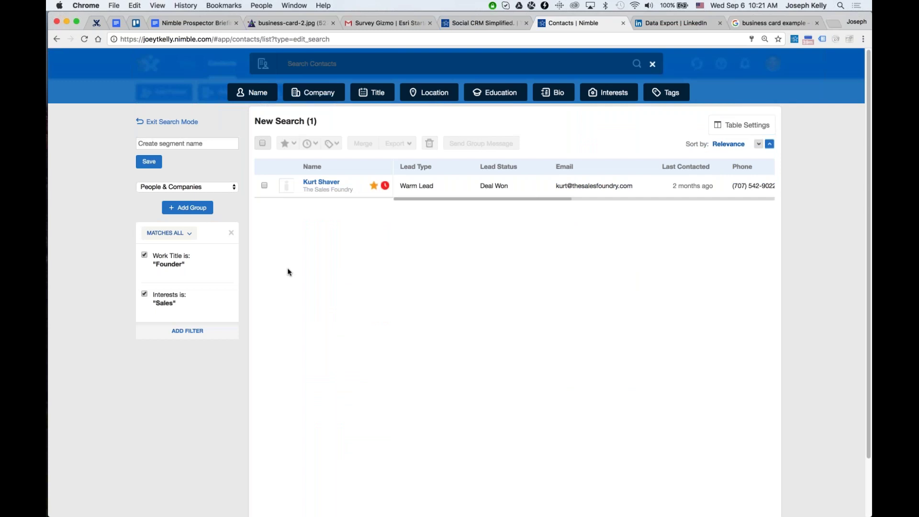
left_click(235, 314)
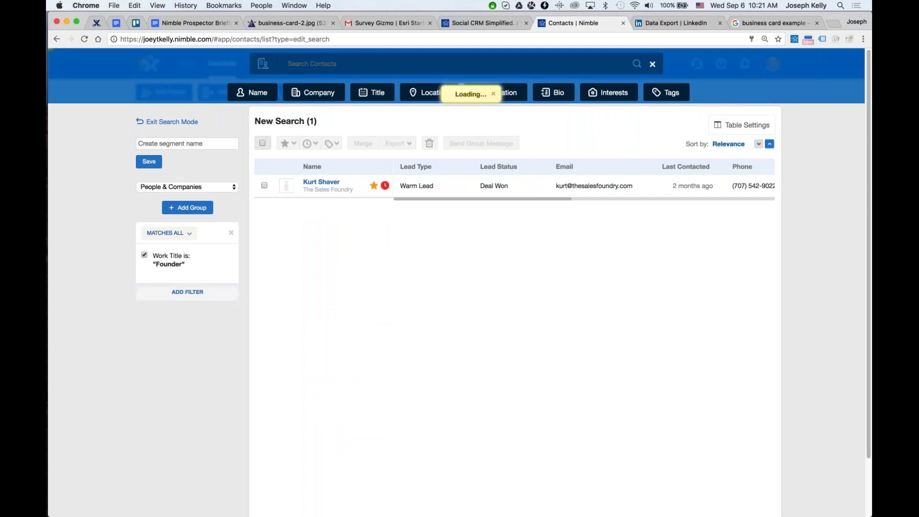
left_click(512, 98)
left_click(555, 93)
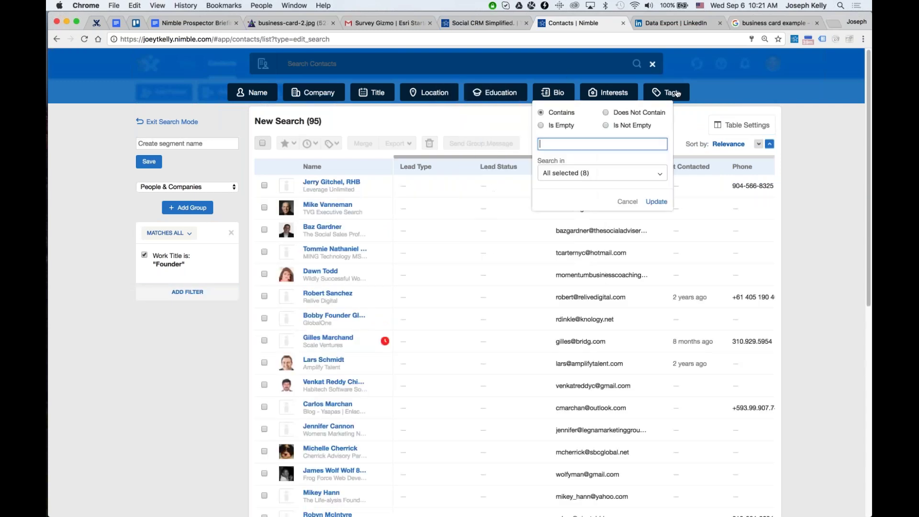
left_click(677, 94)
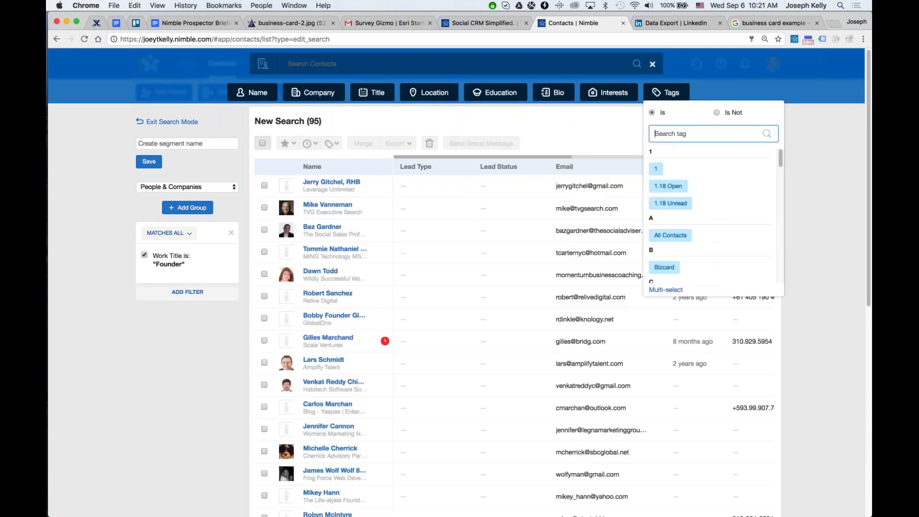
left_click(485, 133)
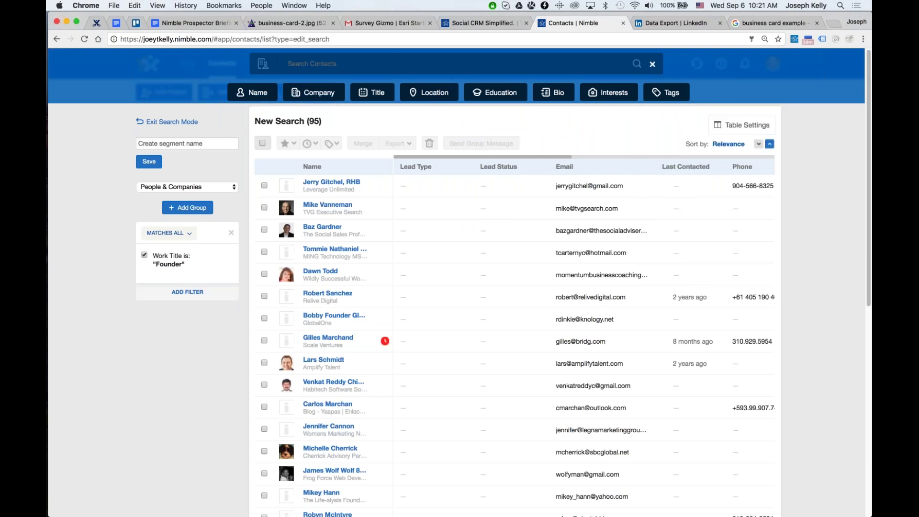
left_click(231, 233)
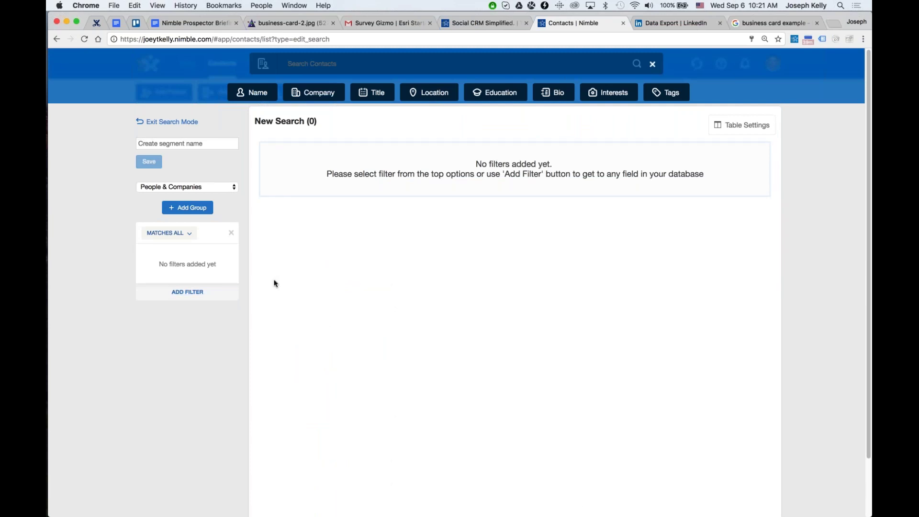
left_click(652, 65)
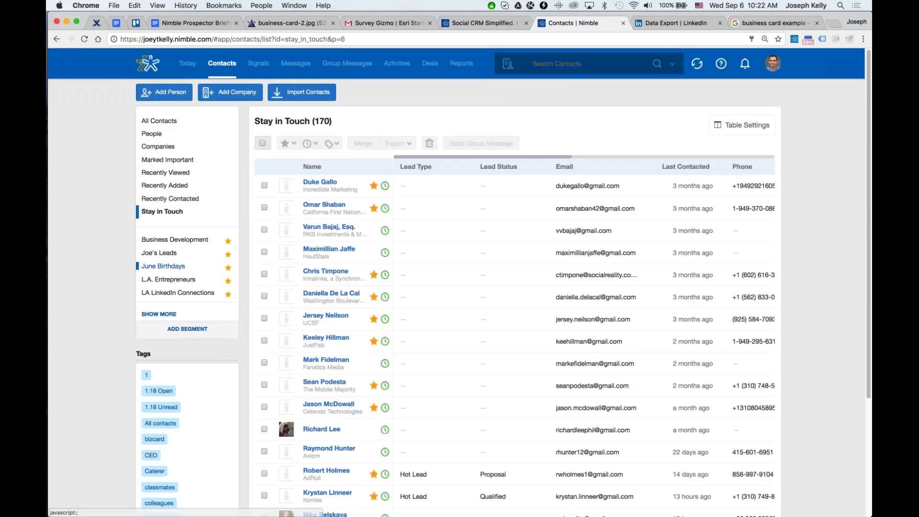
left_click(192, 330)
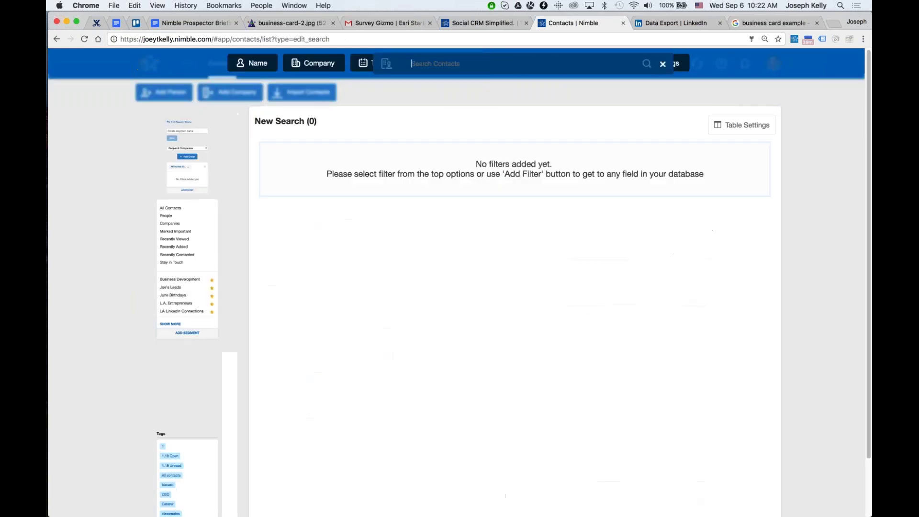
Limit the search to People and add an Email is not empty filter.
left_click(187, 292)
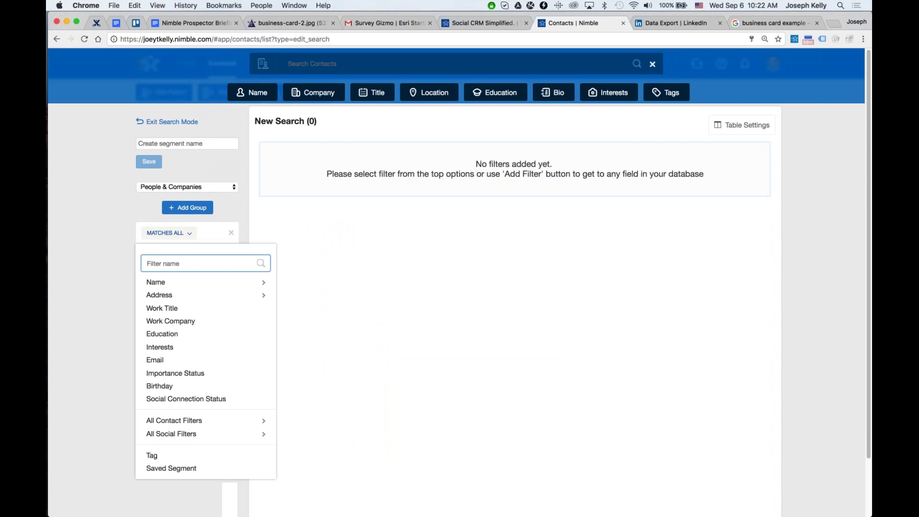
left_click(203, 187)
left_click(87, 191)
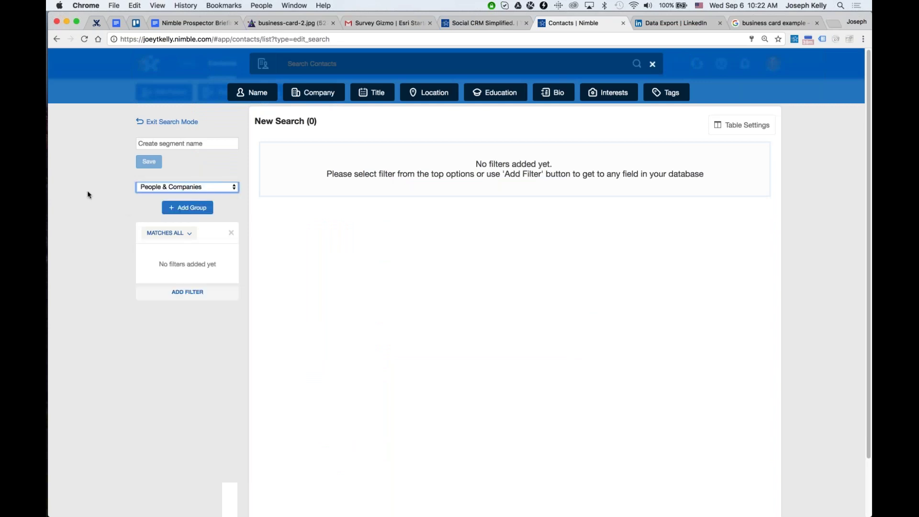
left_click(186, 209)
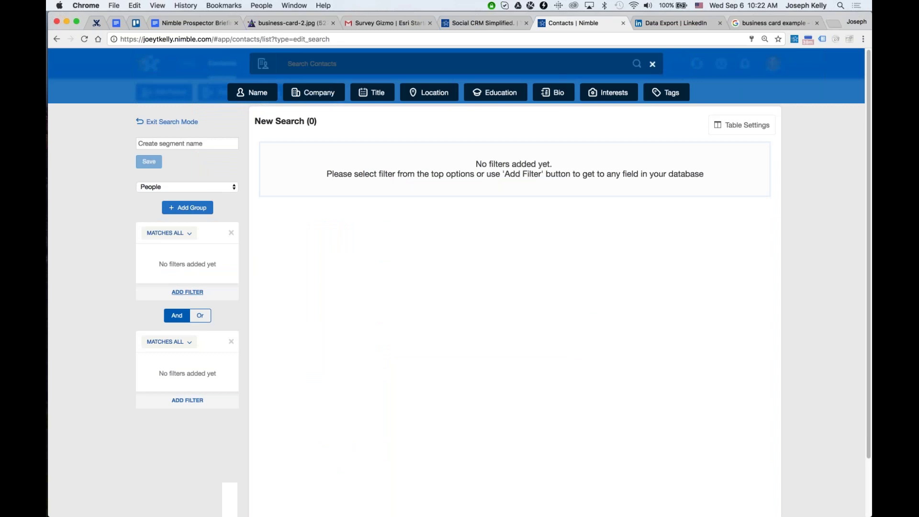
left_click(199, 293)
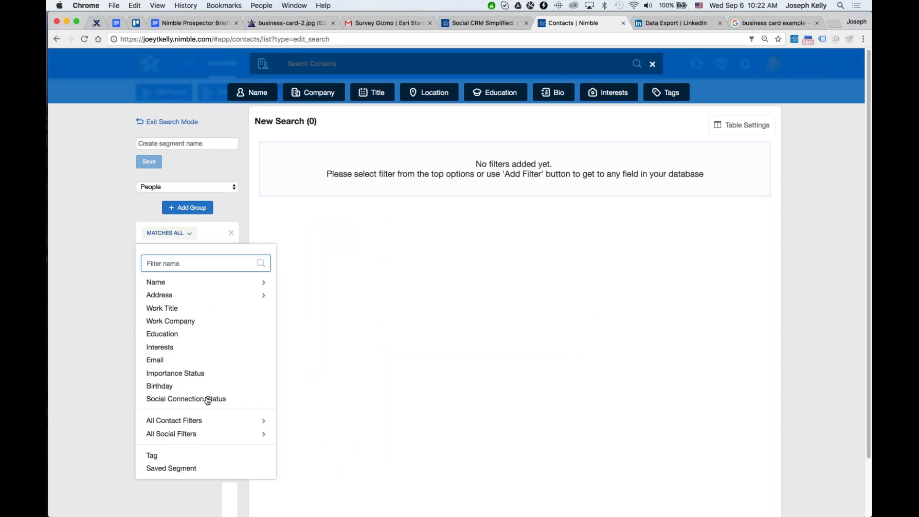
left_click(155, 361)
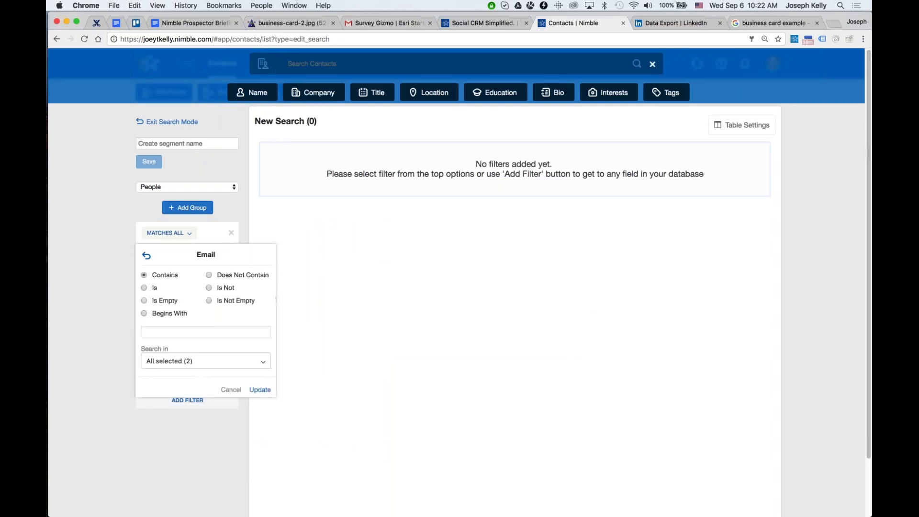
left_click(209, 300)
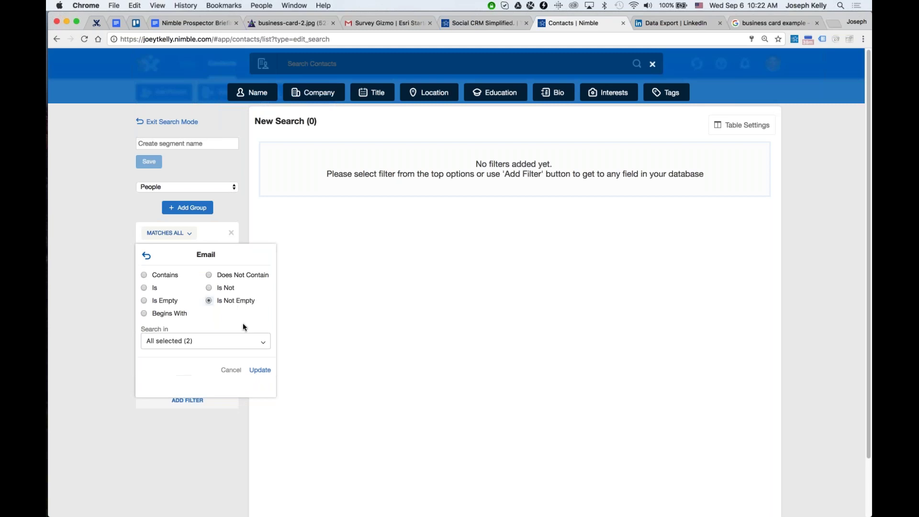
left_click(259, 371)
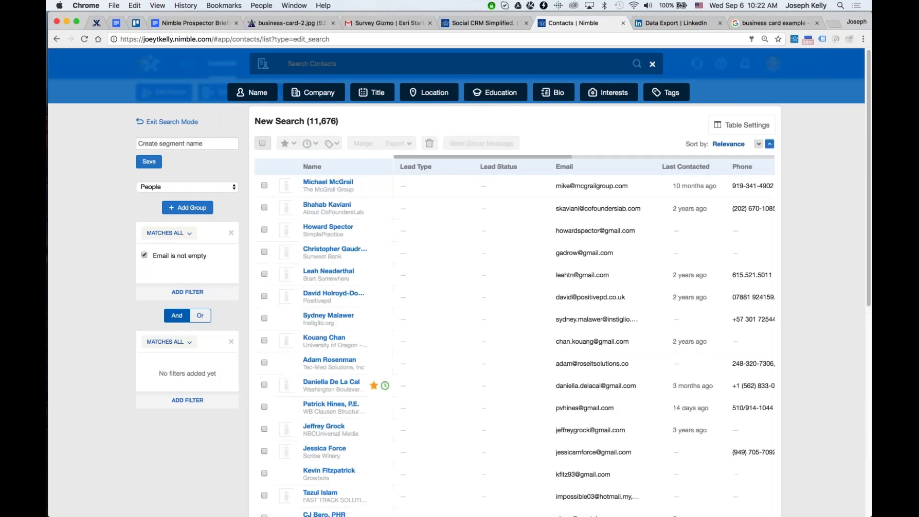
Try an Or group with Interests is Sales, then delete that group.
left_click(187, 400)
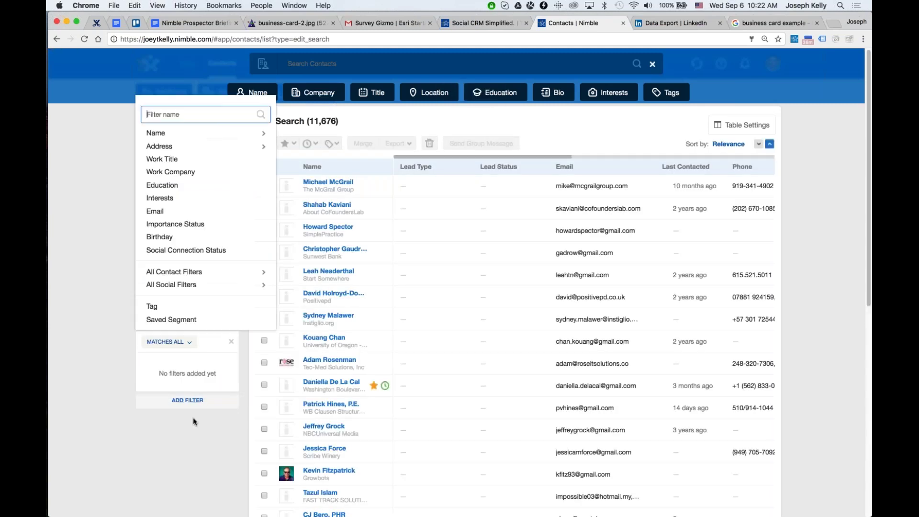
left_click(159, 198)
left_click(164, 169)
type("Sales")
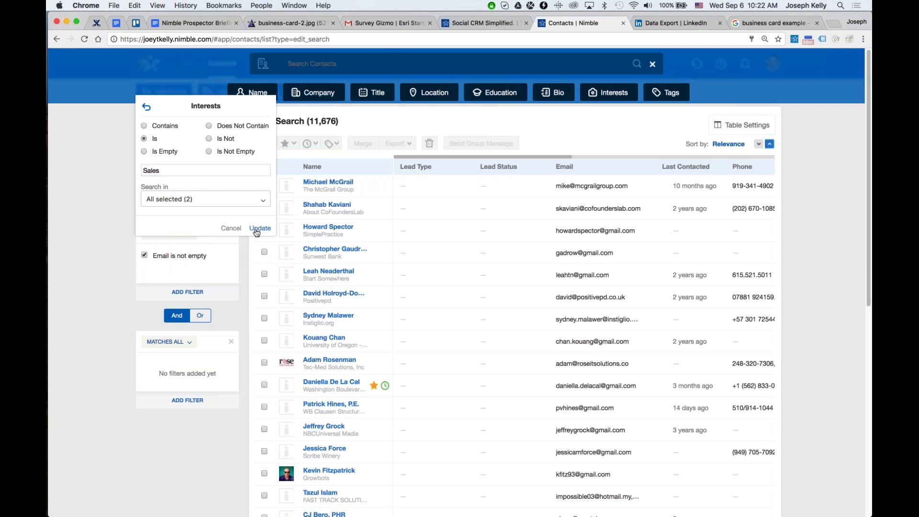
left_click(258, 229)
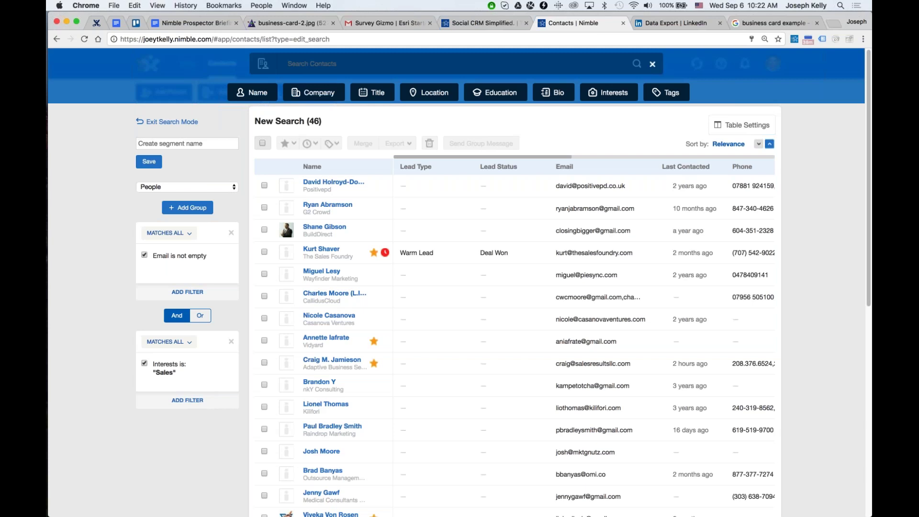
left_click(197, 317)
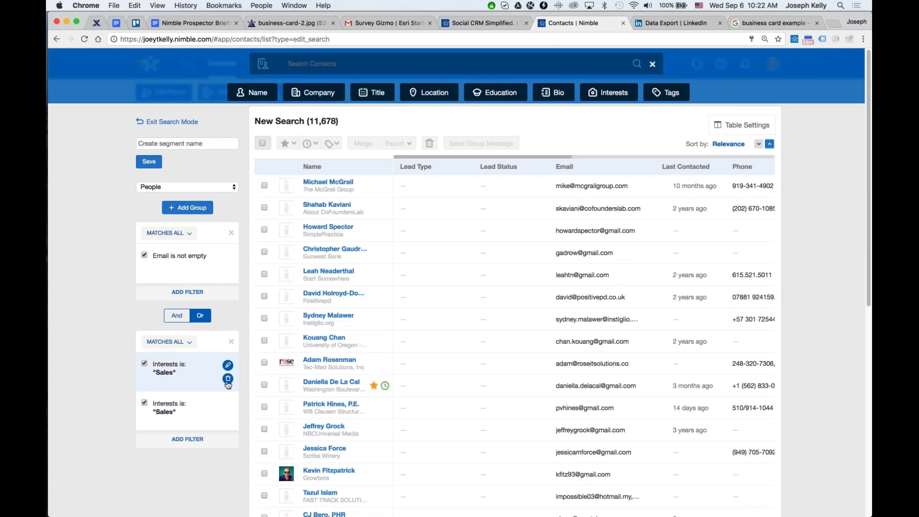
left_click(228, 379)
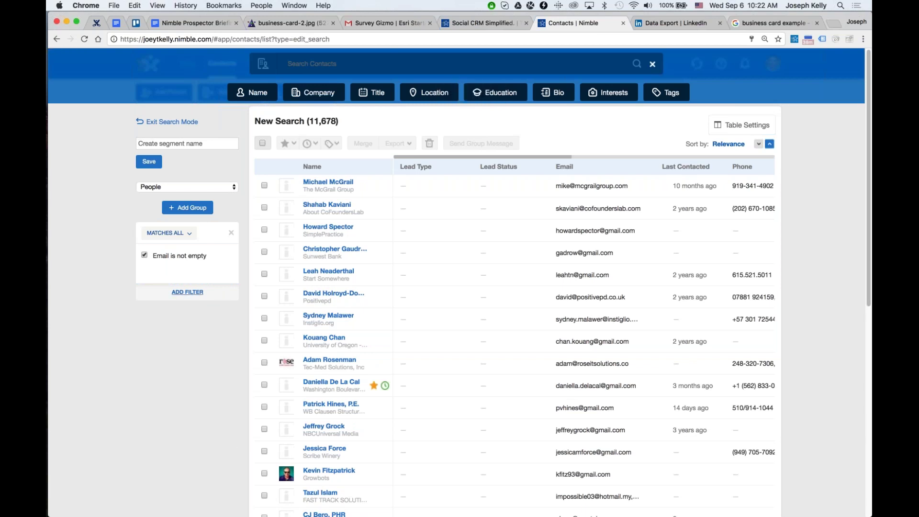
Add a Birthday filter set to This Month (September 1–30).
left_click(187, 292)
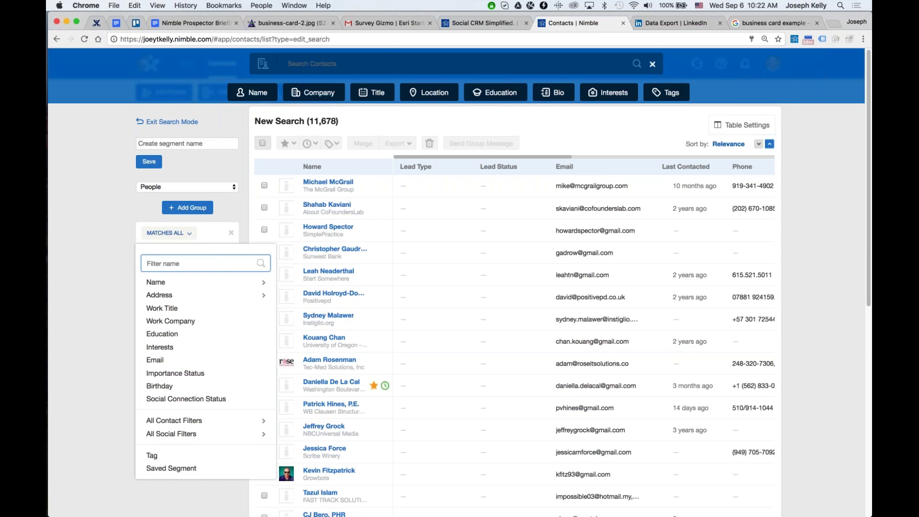
left_click(160, 385)
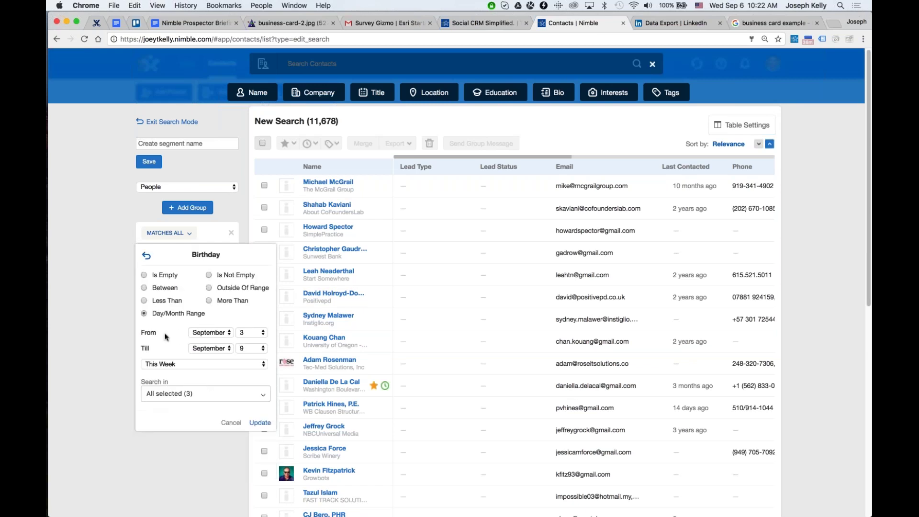
left_click(211, 363)
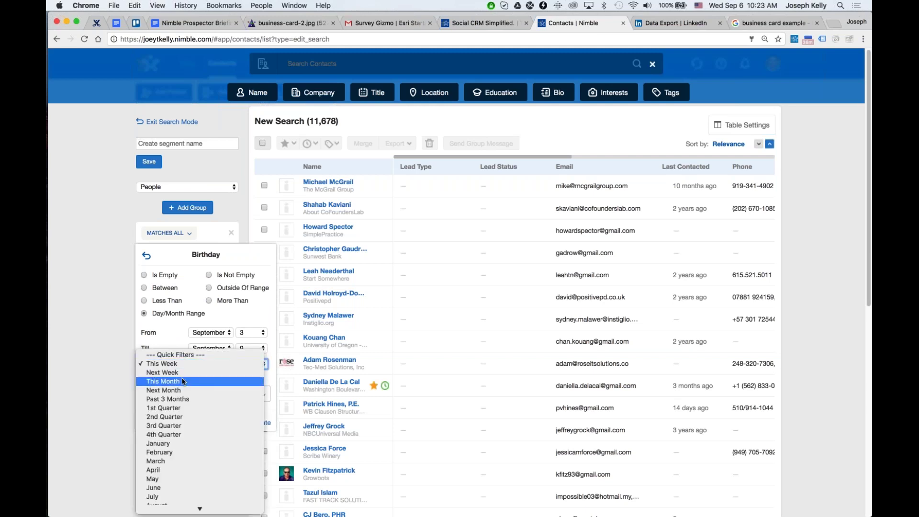
left_click(182, 381)
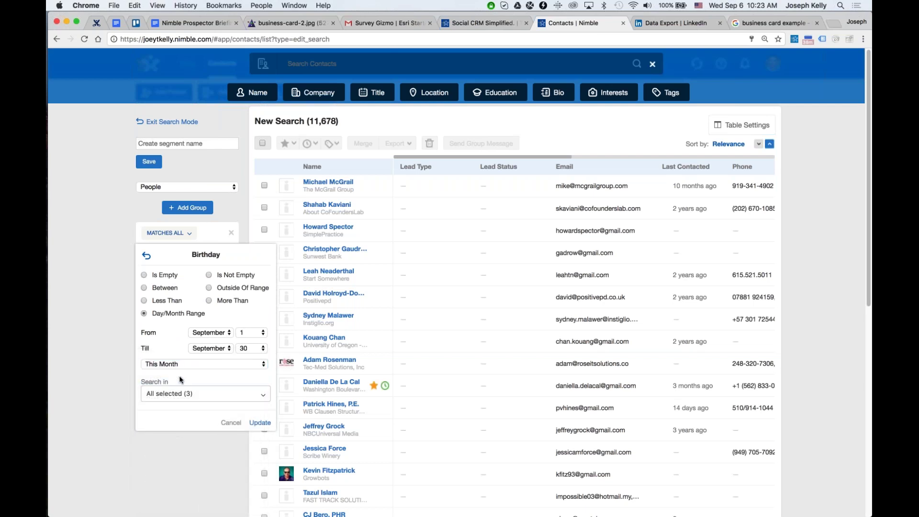
left_click(259, 423)
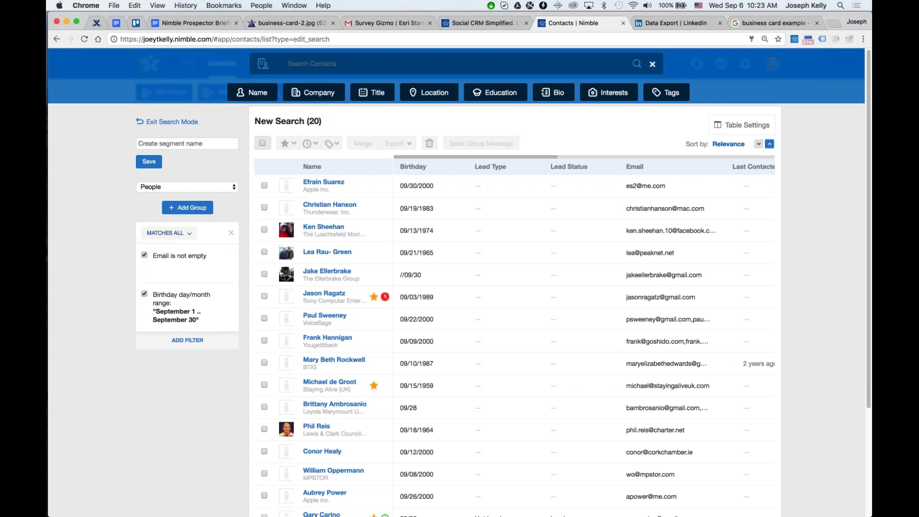
Save the search as the segment 'September Birthdays'.
left_click(214, 142)
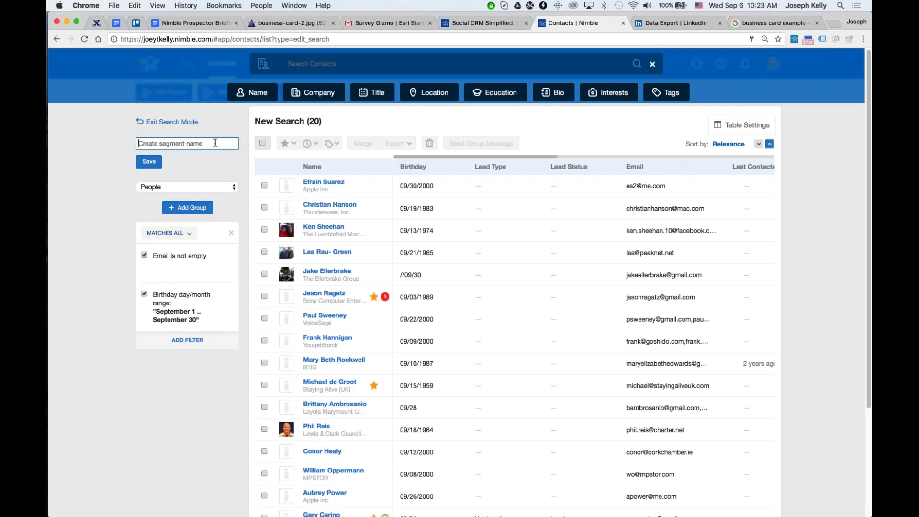
type("September Birthdays")
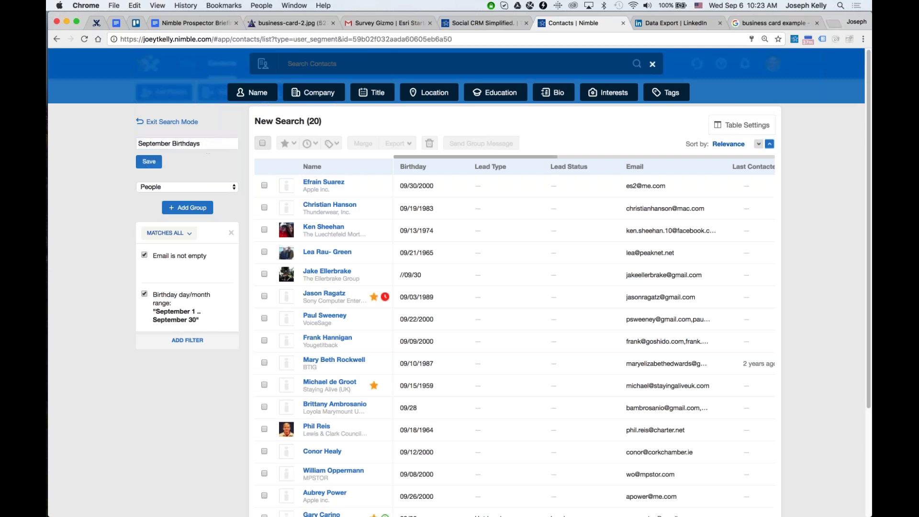
key("Return")
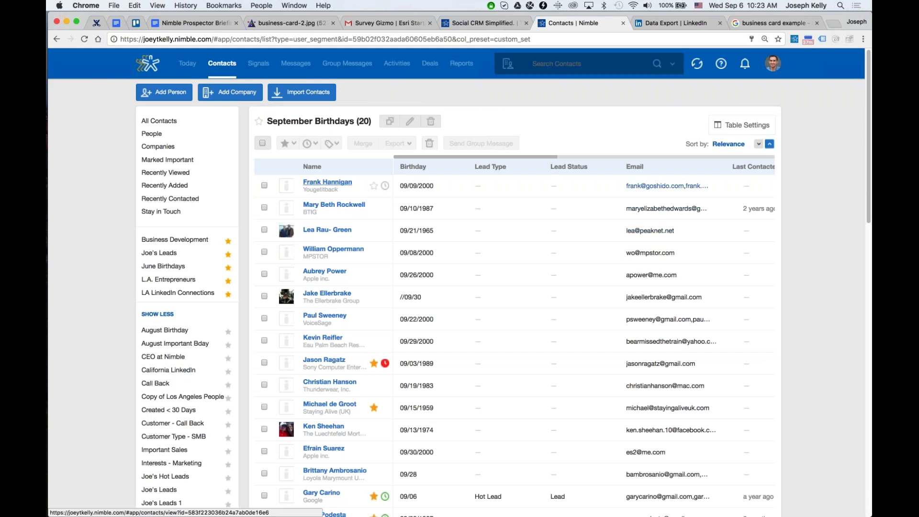
Select all 20 contacts and look through the importance, reminder, tag and Export menus.
left_click(262, 143)
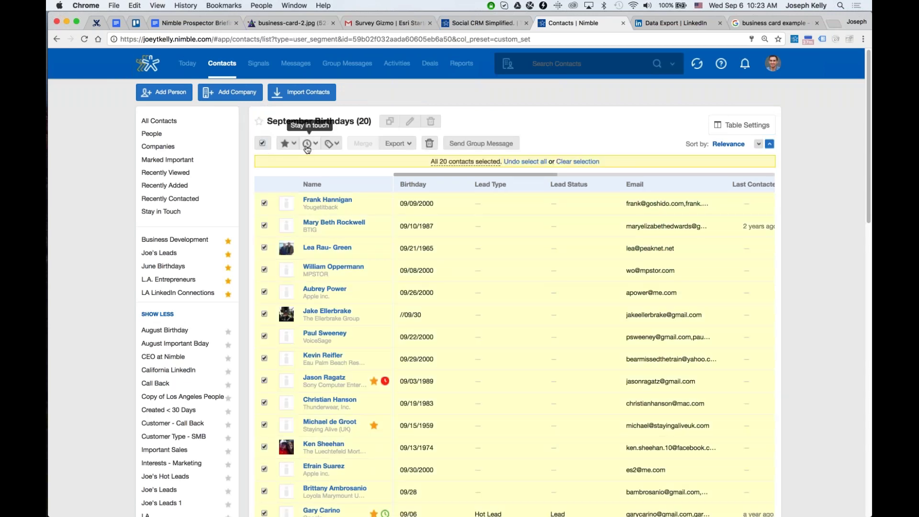
left_click(288, 143)
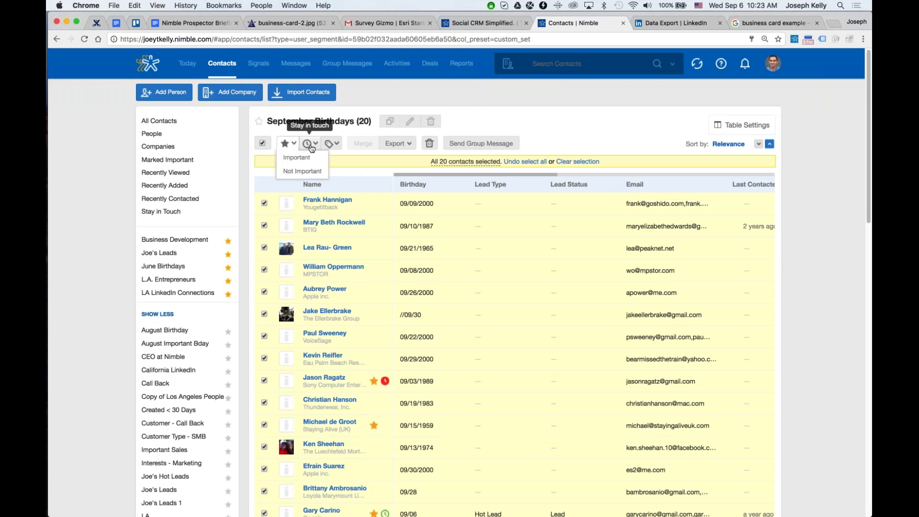
left_click(309, 143)
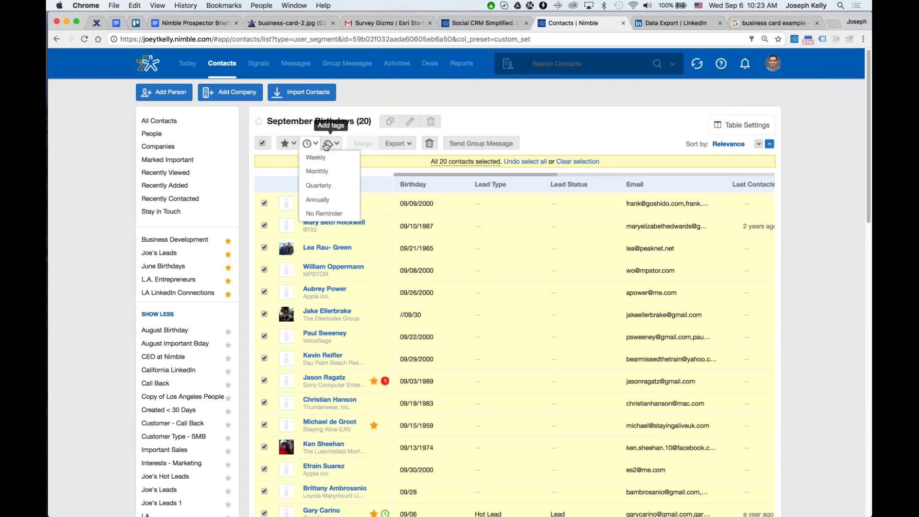
left_click(330, 144)
left_click(391, 144)
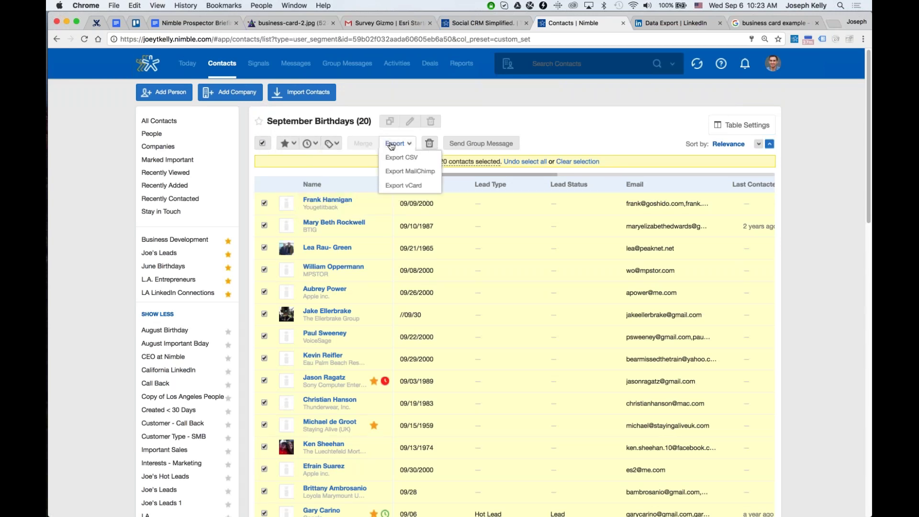
left_click(544, 116)
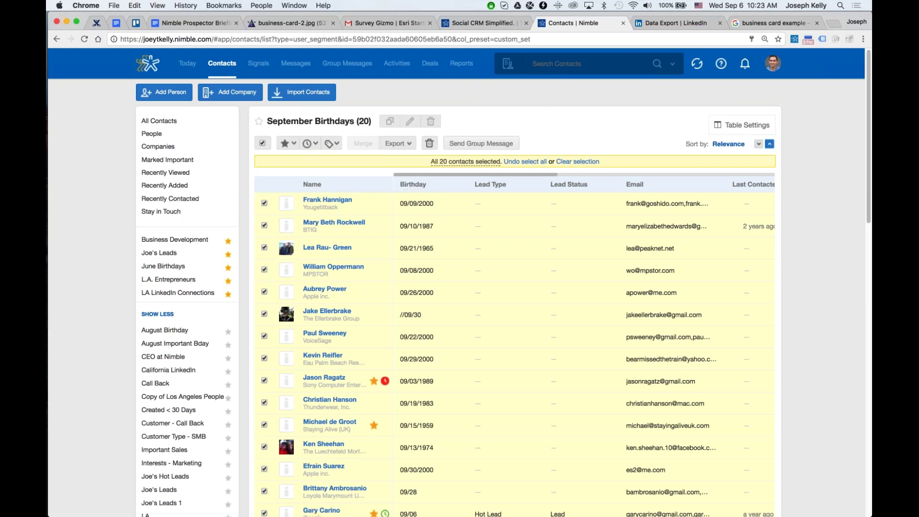
Start a group message from Template 1 and delete its duplicate plain signature.
left_click(481, 143)
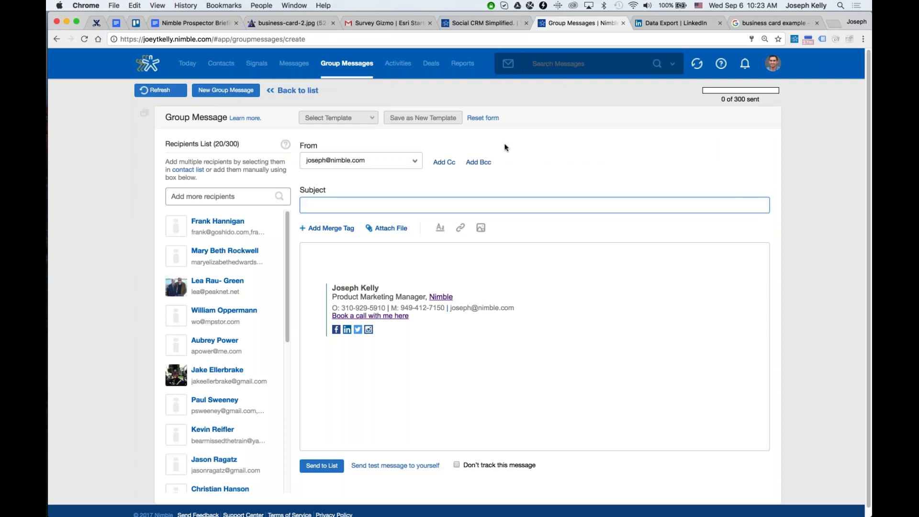
left_click(335, 118)
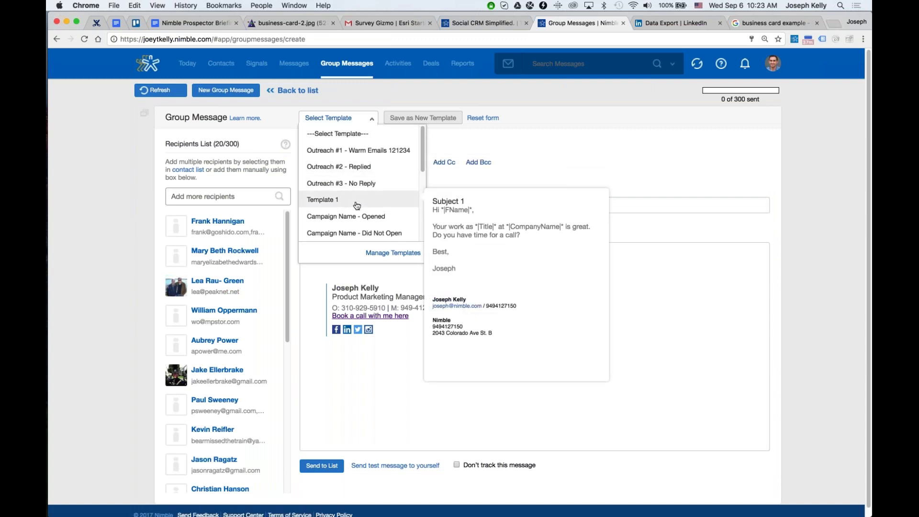
left_click(335, 199)
left_click(499, 301)
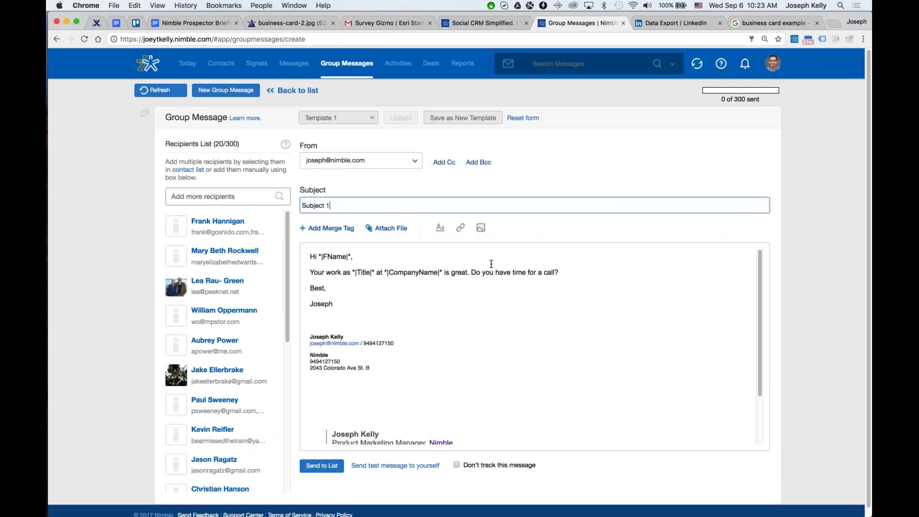
left_click_drag(319, 257, 350, 255)
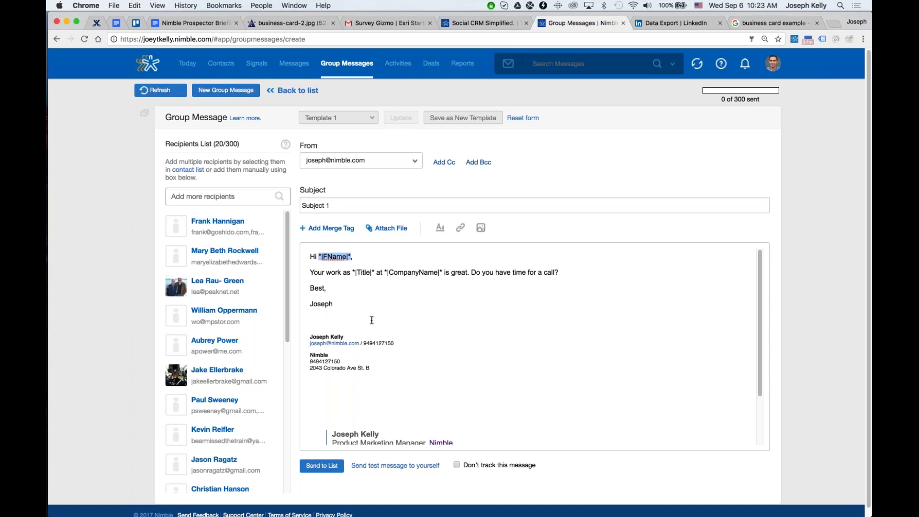
triple_click(420, 373)
key("BackSpace")
key("BackSpace")
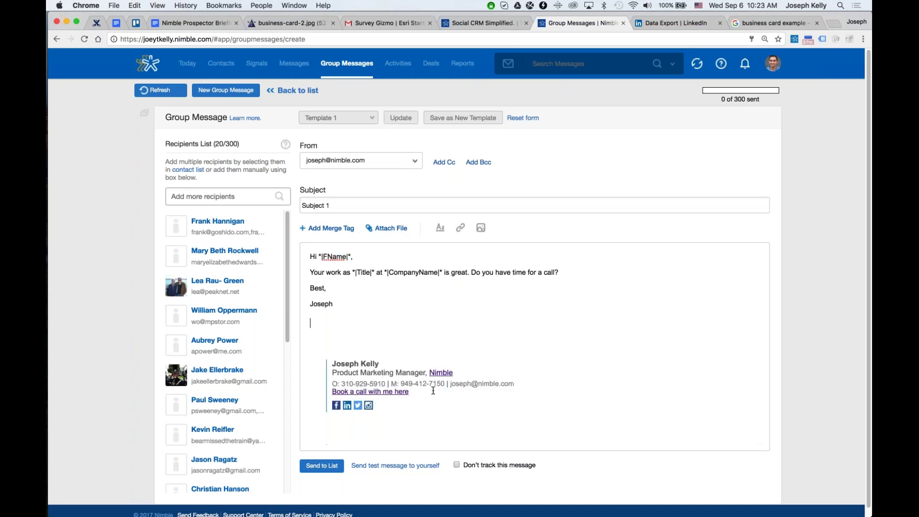
Keep the current sender address and review the available merge tags and templates.
left_click(340, 162)
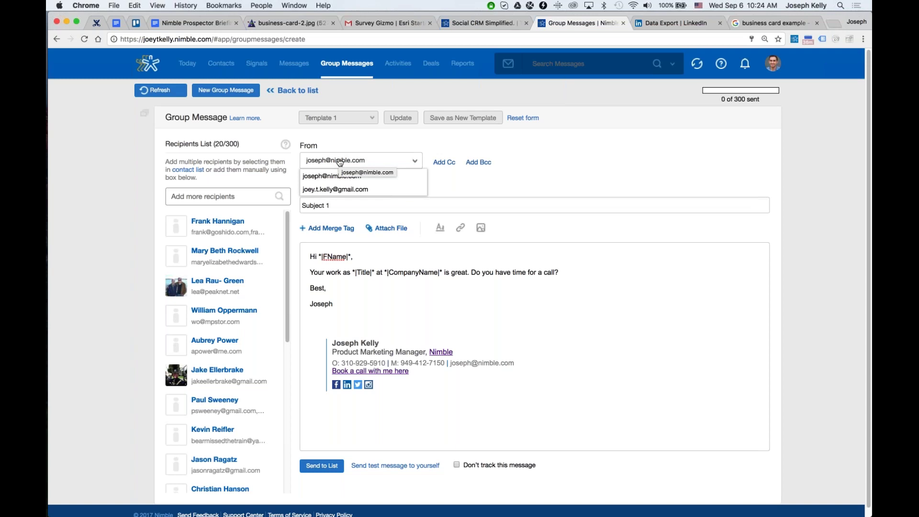
left_click(329, 147)
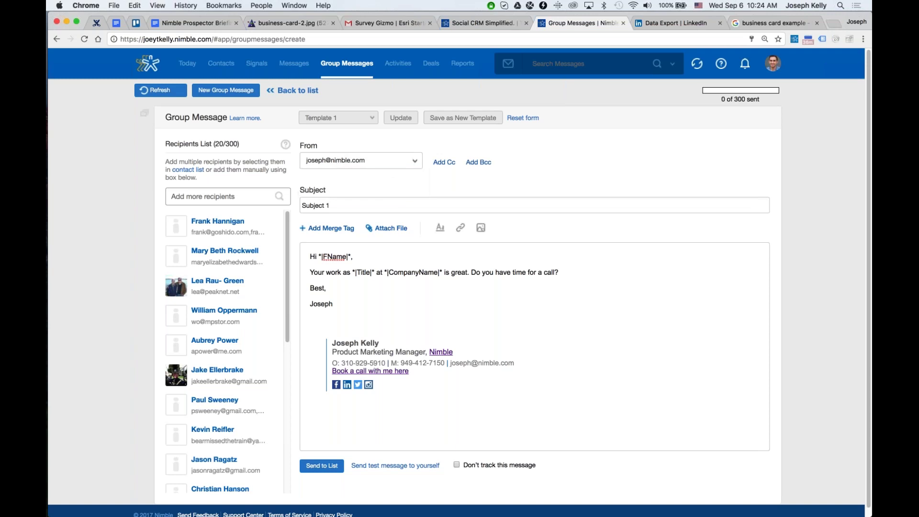
left_click(329, 228)
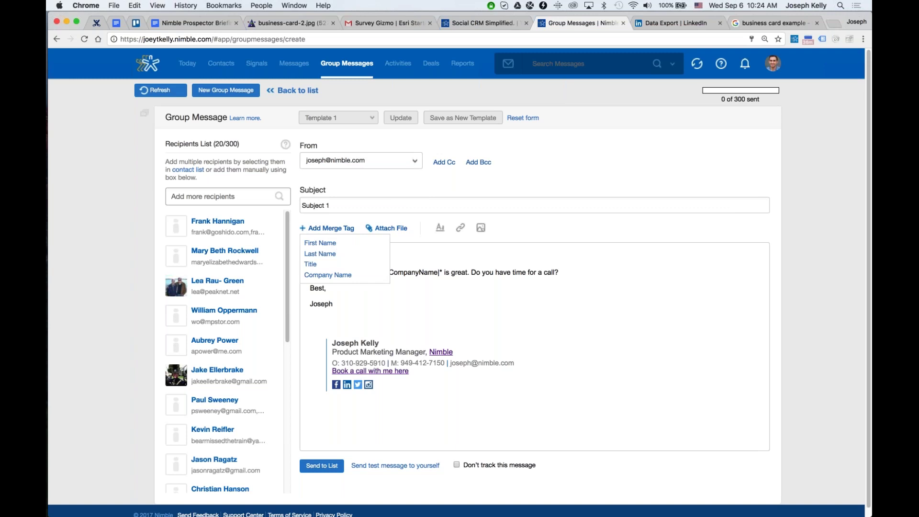
left_click(338, 118)
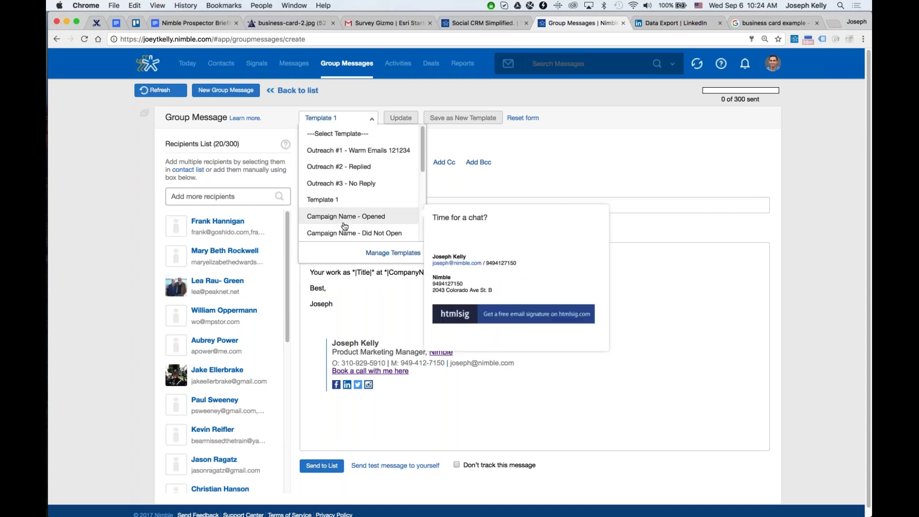
scroll(357, 225, "down", 3)
scroll(361, 237, "down", 3)
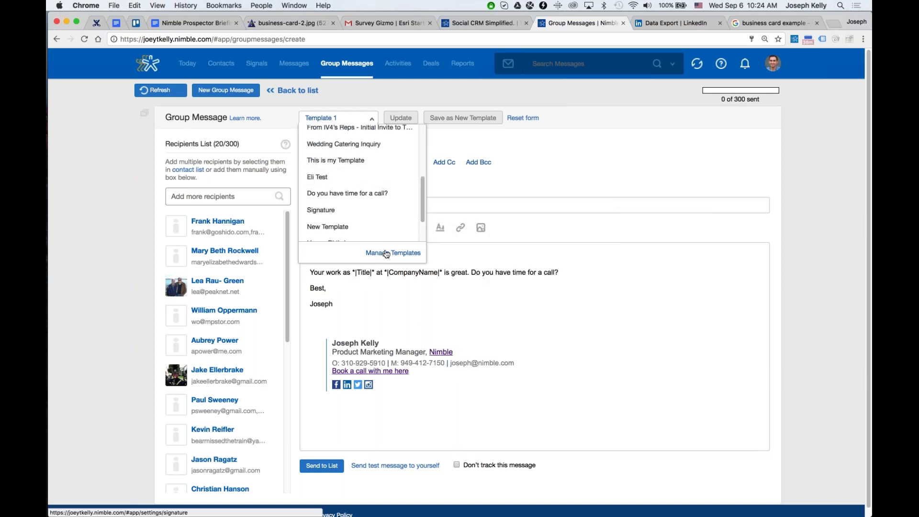
In Manage Templates, start a new template and try its formatting, link and image tools.
left_click(387, 253)
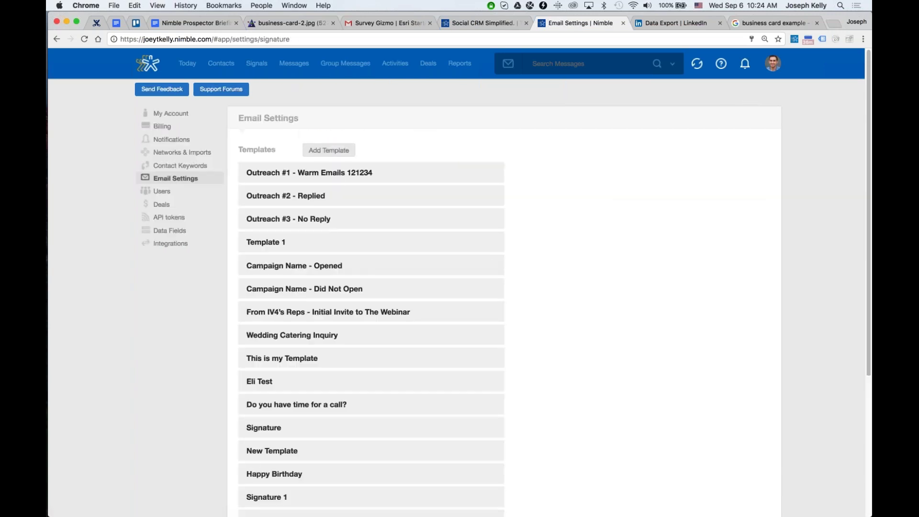
left_click(329, 149)
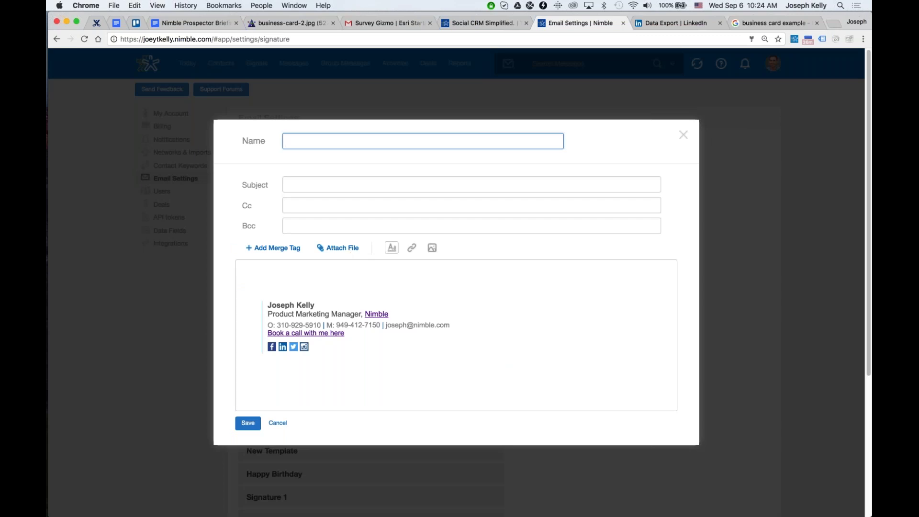
left_click(394, 250)
left_click(411, 247)
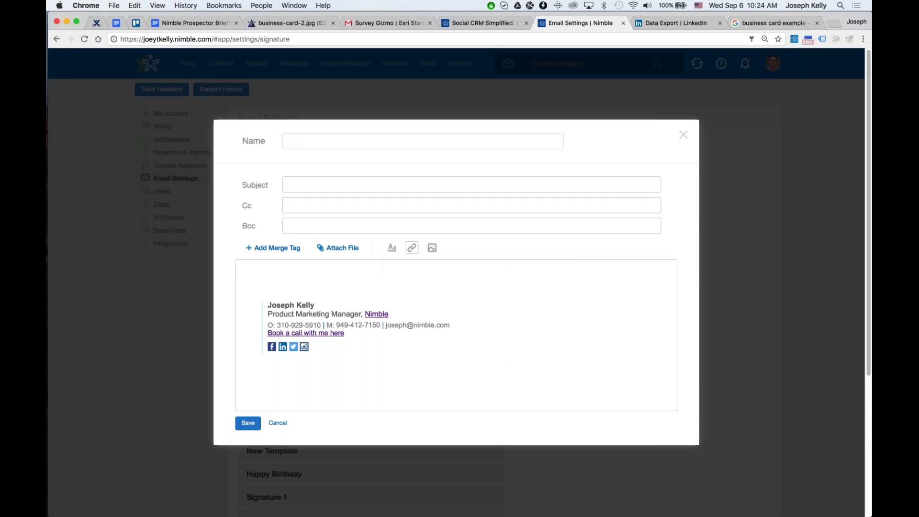
left_click(580, 239)
left_click(430, 250)
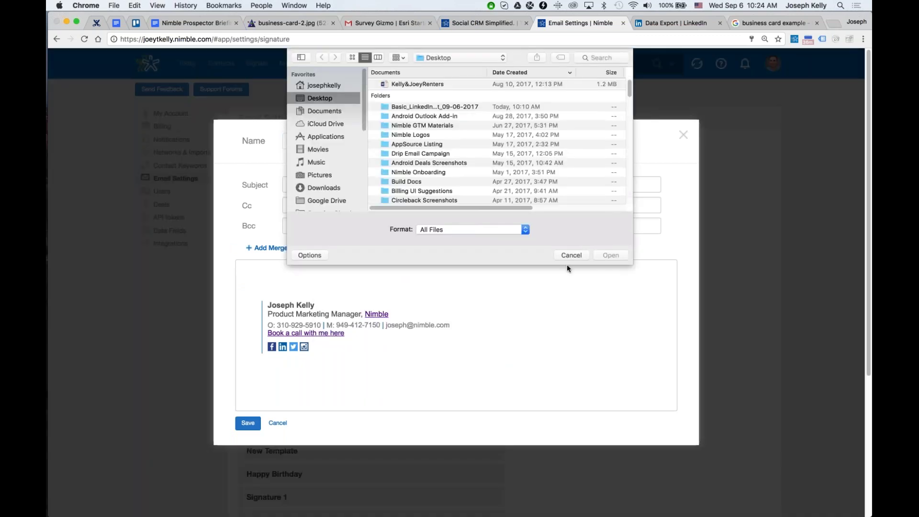
left_click(571, 255)
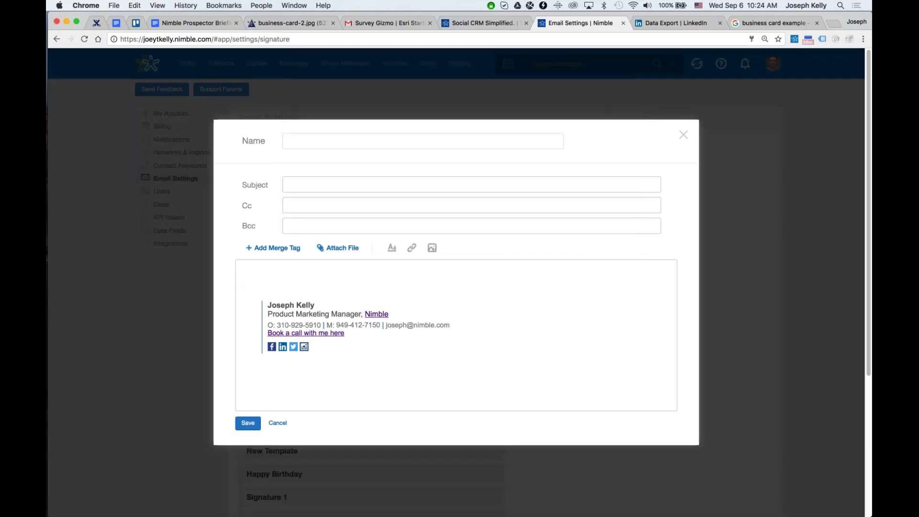
Discard the new template and go to the list of sent group messages.
key("Escape")
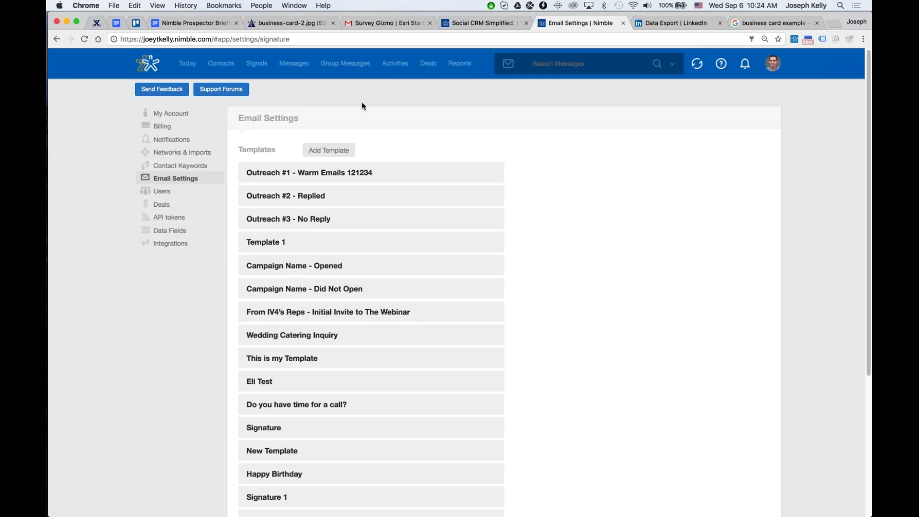
left_click(345, 64)
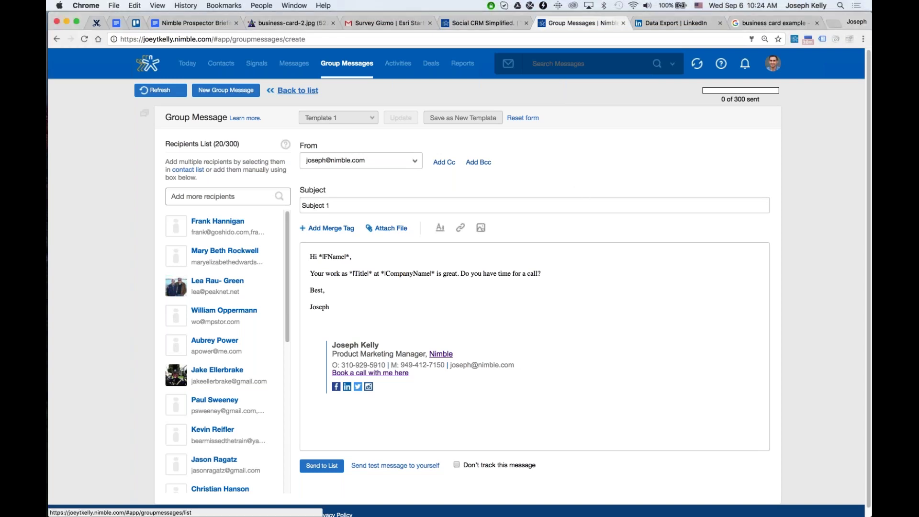
left_click(147, 118)
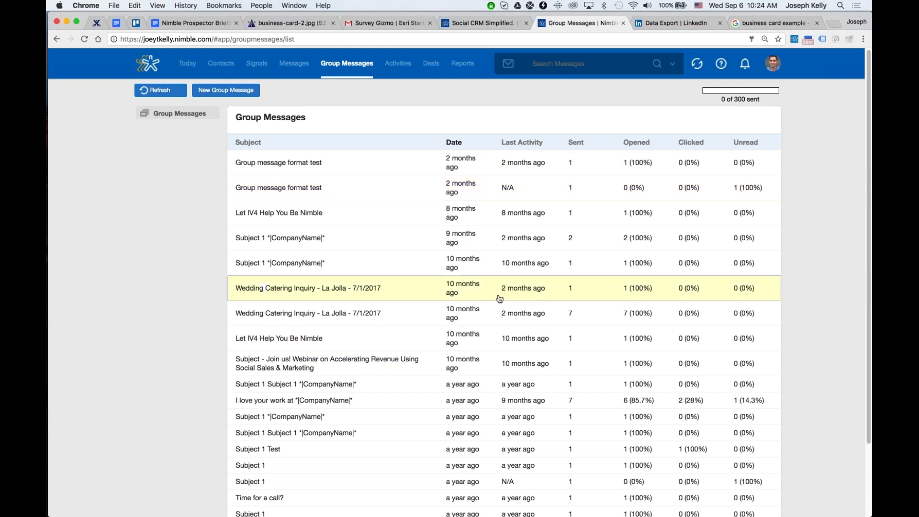
Review the Wedding Catering Inquiry message's opened, clicked and unread recipients and draft a follow-up to the openers.
left_click(365, 316)
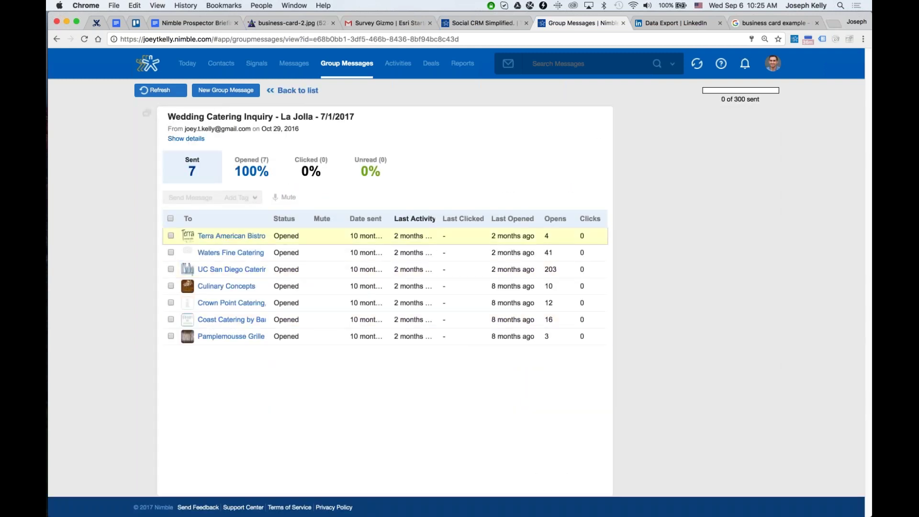
left_click(279, 178)
left_click(321, 175)
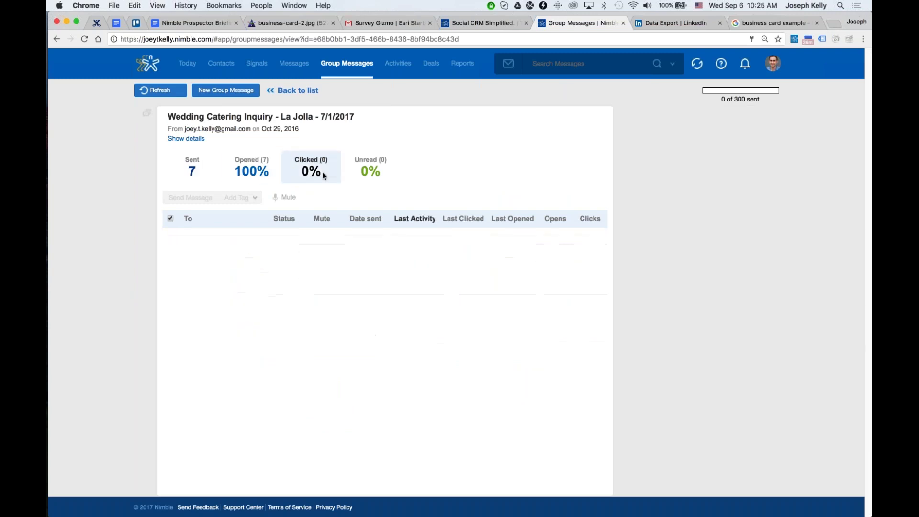
left_click(370, 170)
left_click(239, 174)
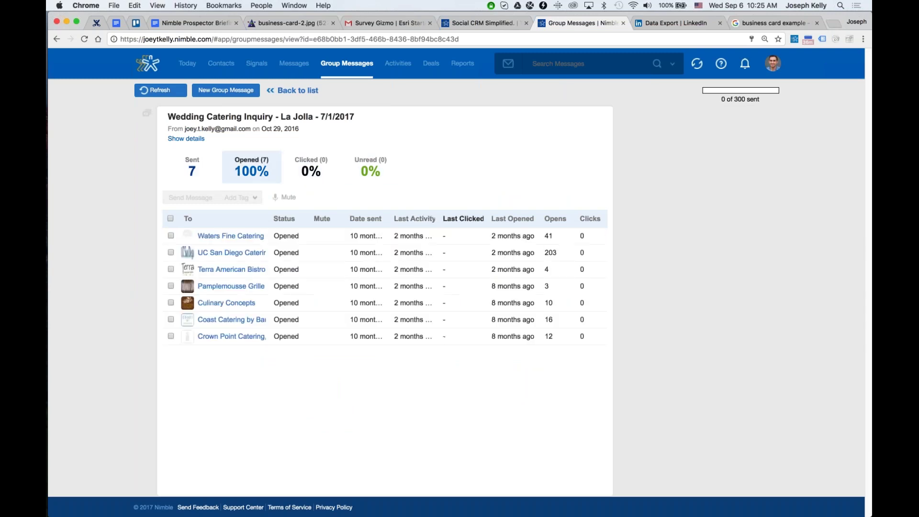
left_click(171, 219)
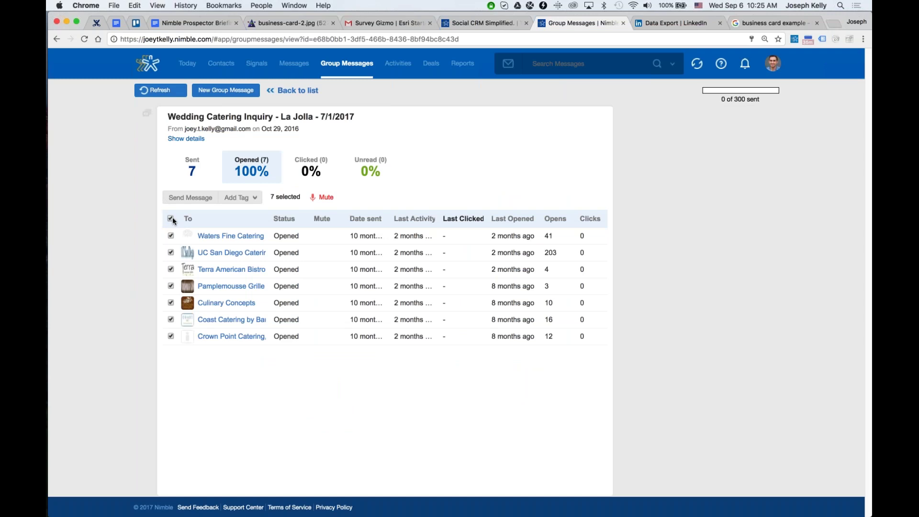
left_click(190, 197)
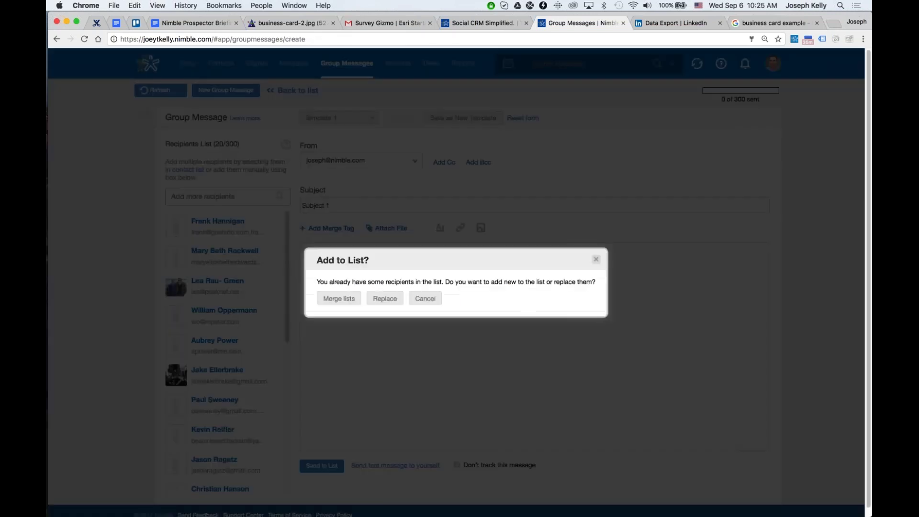
left_click(381, 299)
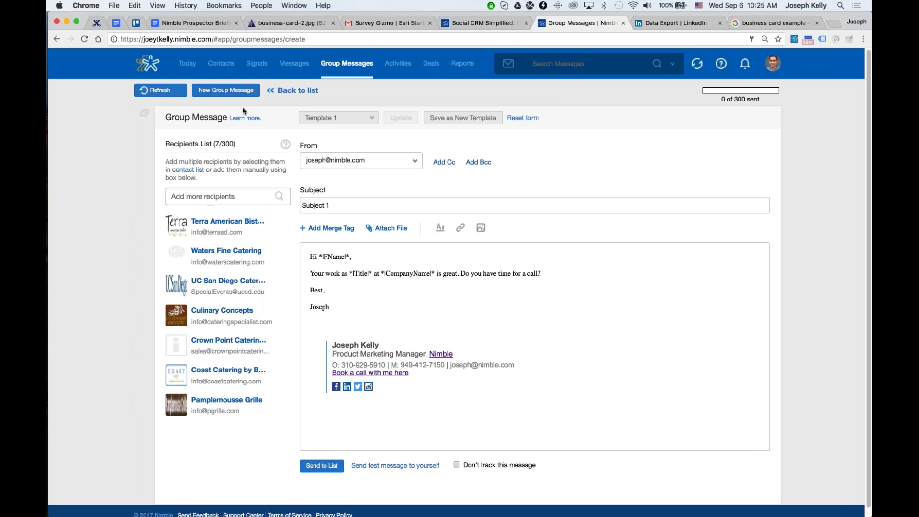
left_click(287, 98)
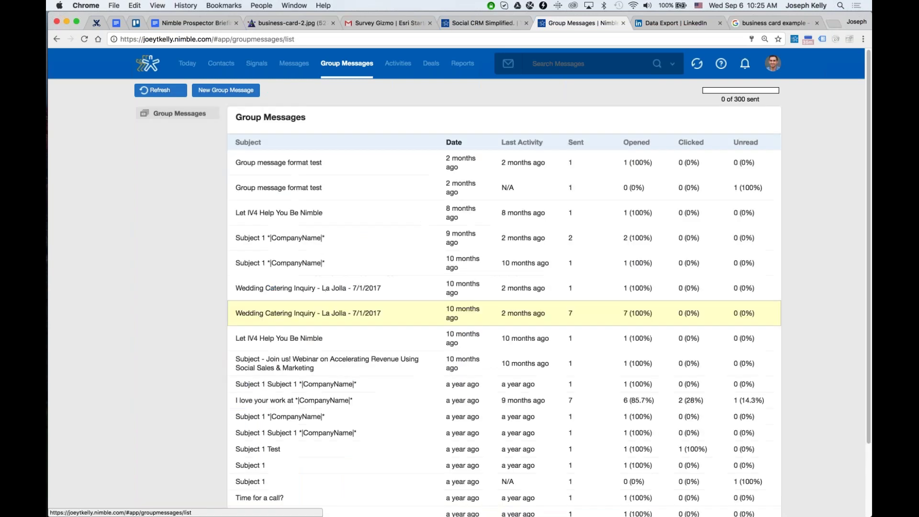
Reopen the message, select all seven recipients and close the tag prompt without tagging.
left_click(319, 319)
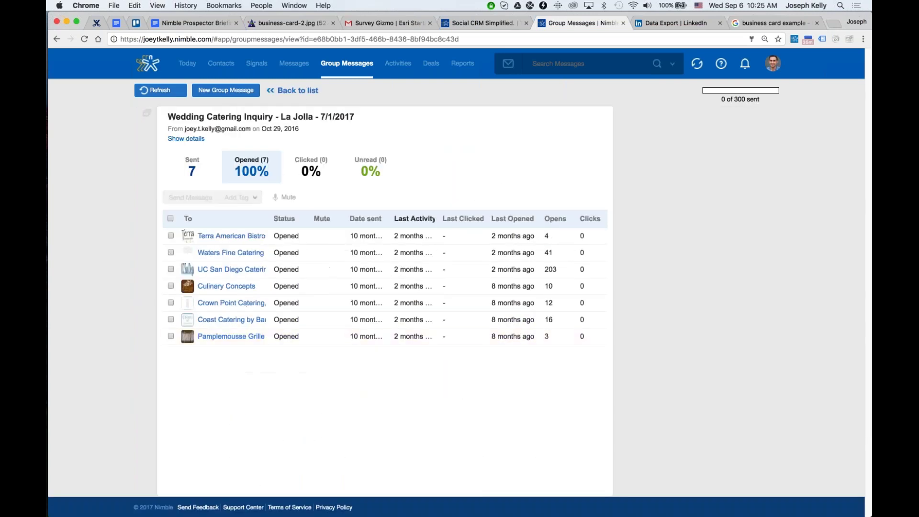
left_click(171, 219)
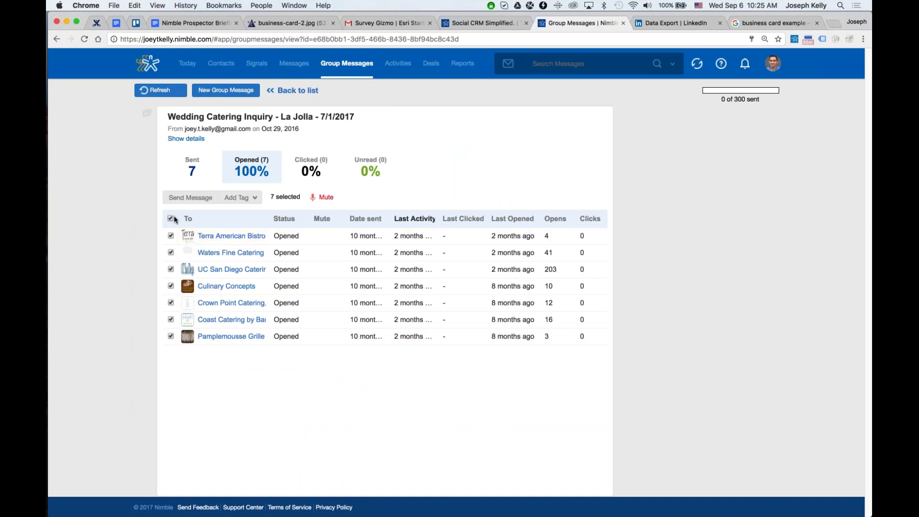
left_click(236, 197)
left_click(271, 229)
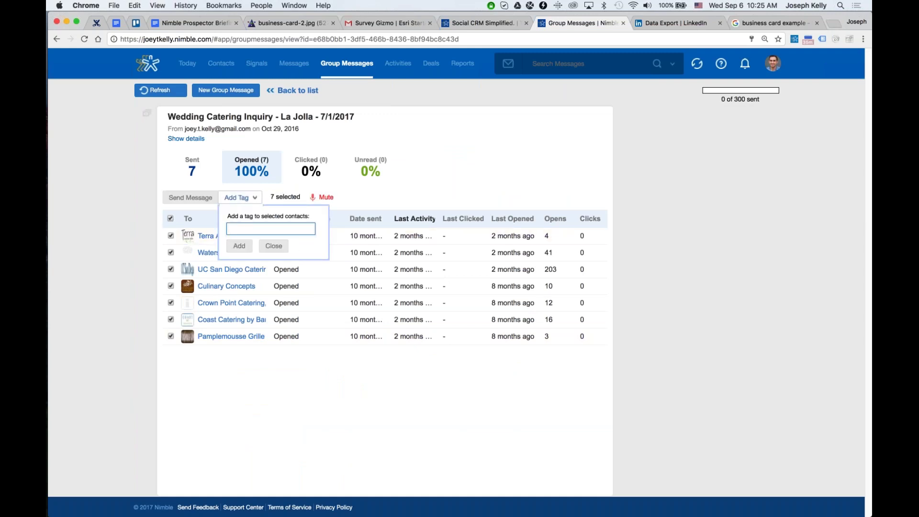
left_click(273, 246)
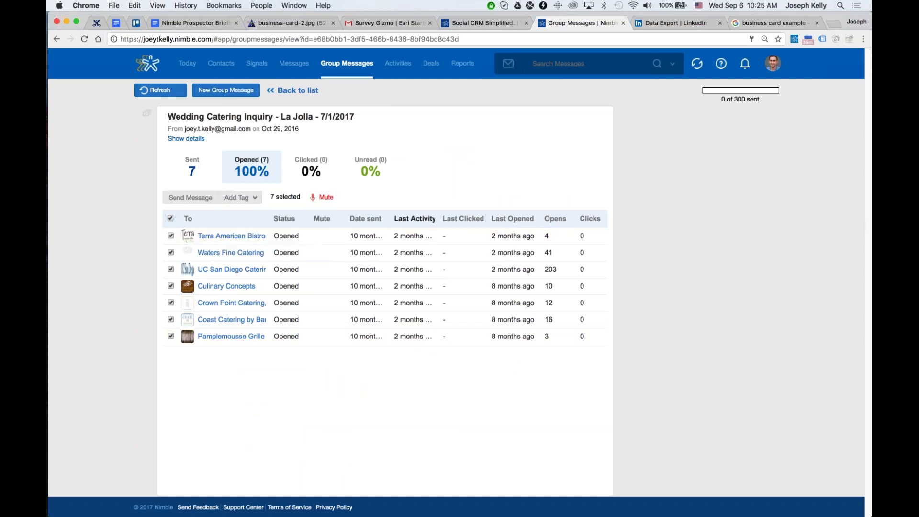
View the Terra American Bistro, Waters Fine Catering and UC San Diego Catering profiles.
left_click(321, 239)
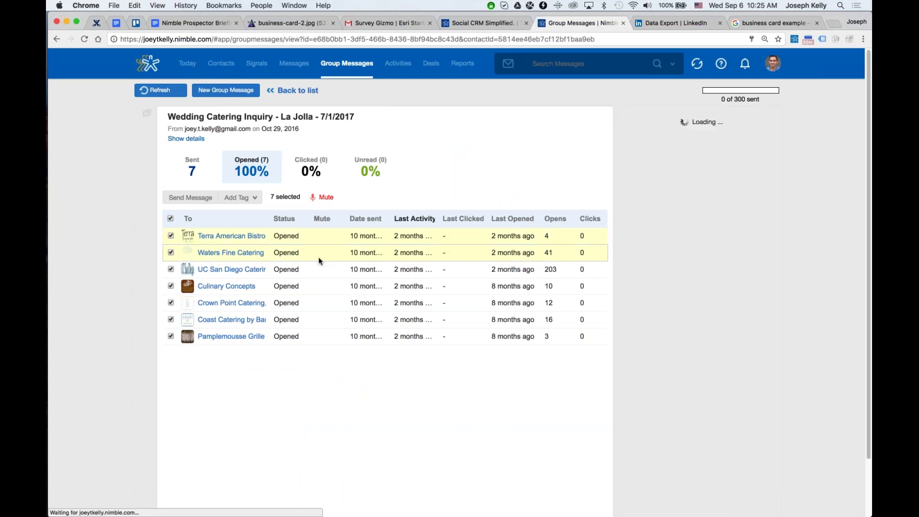
left_click(318, 257)
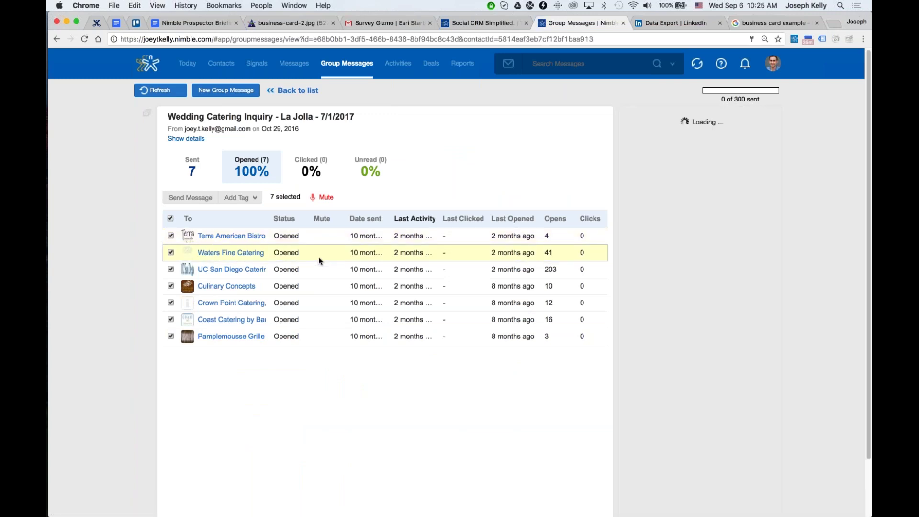
left_click(322, 271)
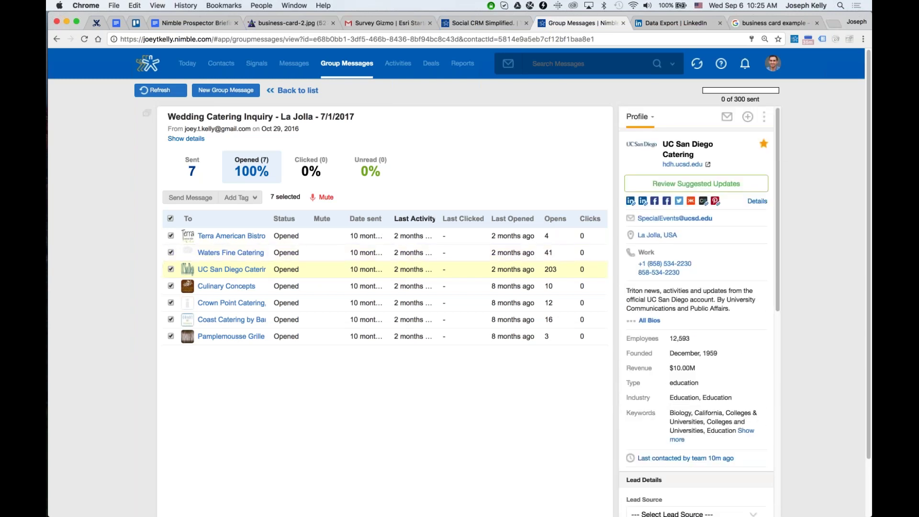
scroll(696, 311, "down", 15)
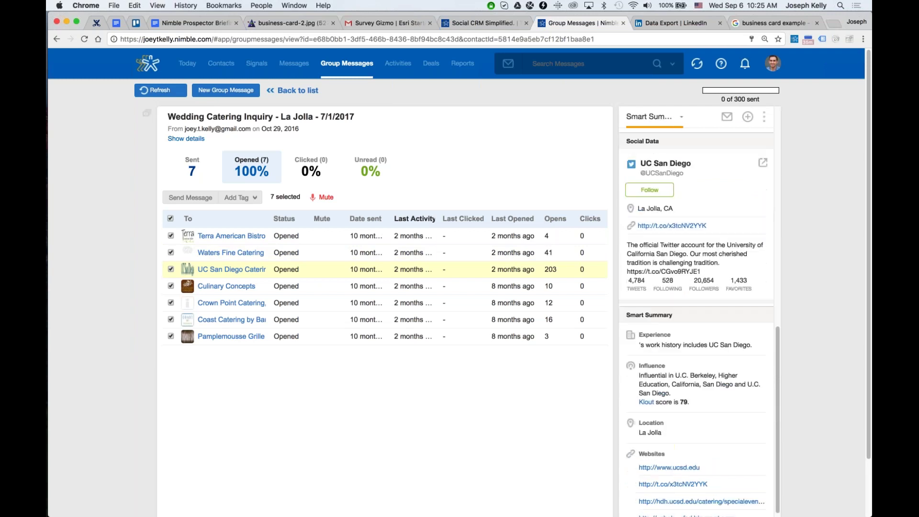
scroll(683, 351, "up", 15)
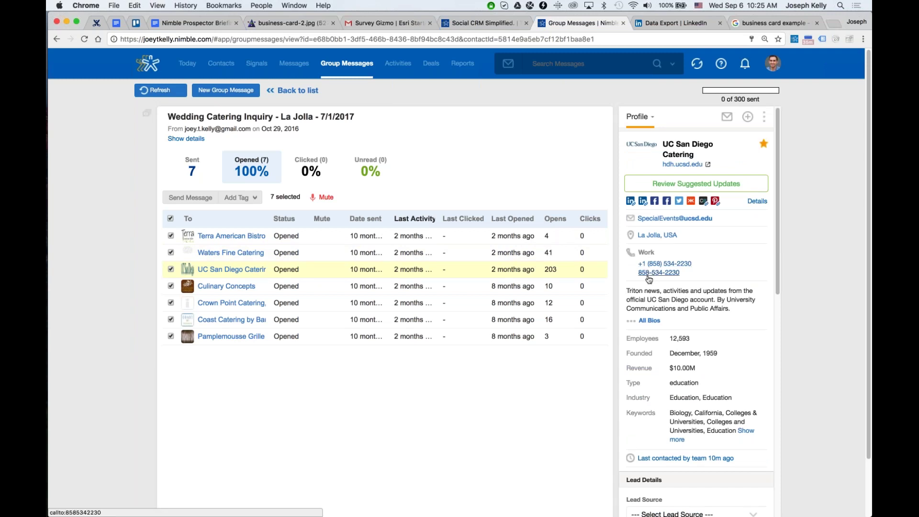
scroll(650, 274, "down", 1)
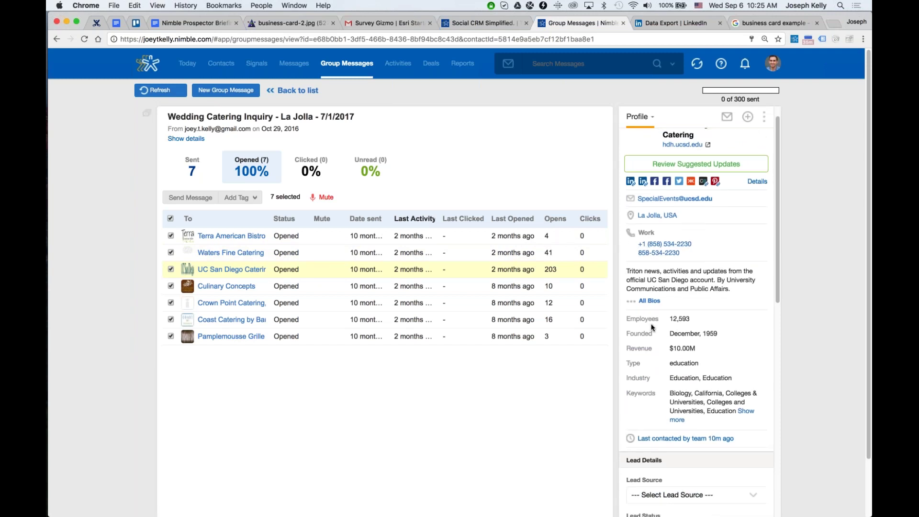
scroll(652, 327, "down", 1)
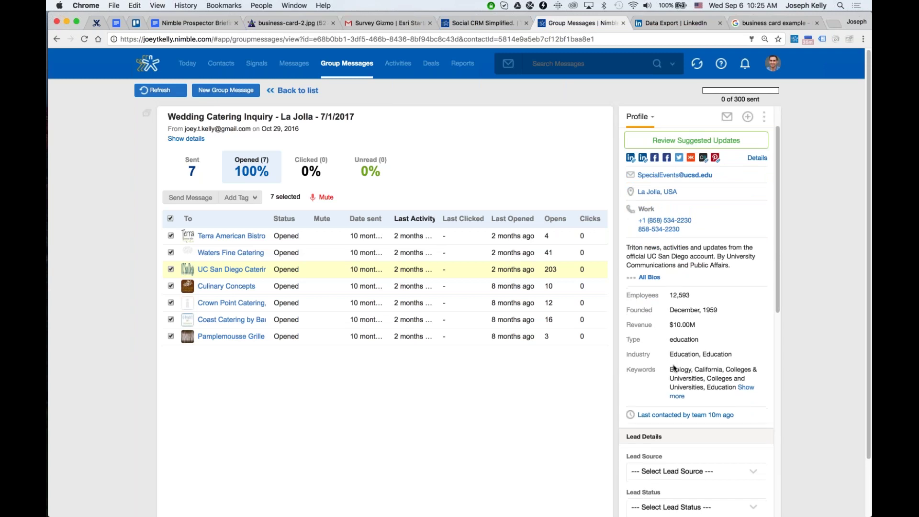
scroll(674, 368, "down", 1)
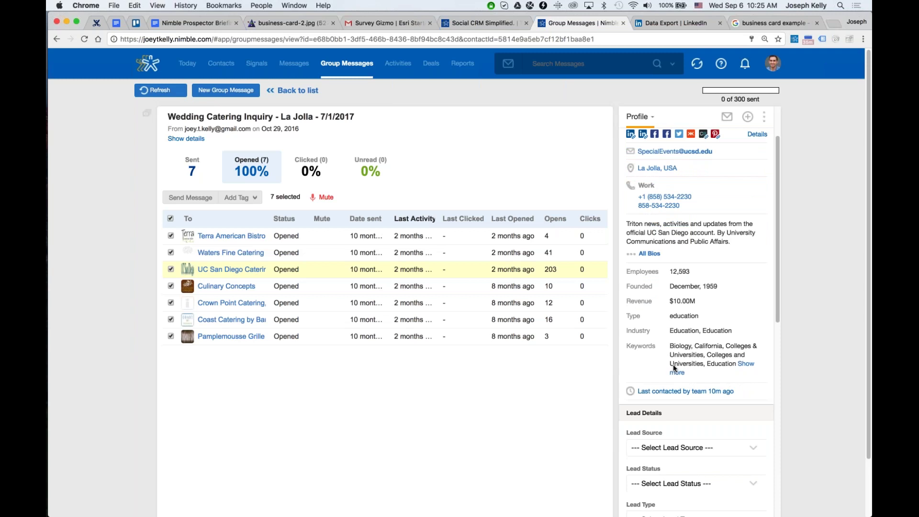
scroll(689, 366, "up", 3)
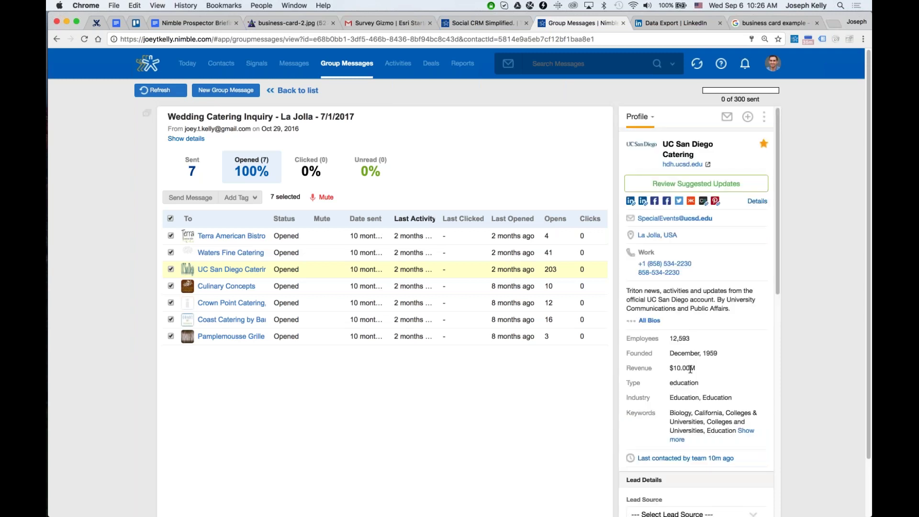
left_click(631, 201)
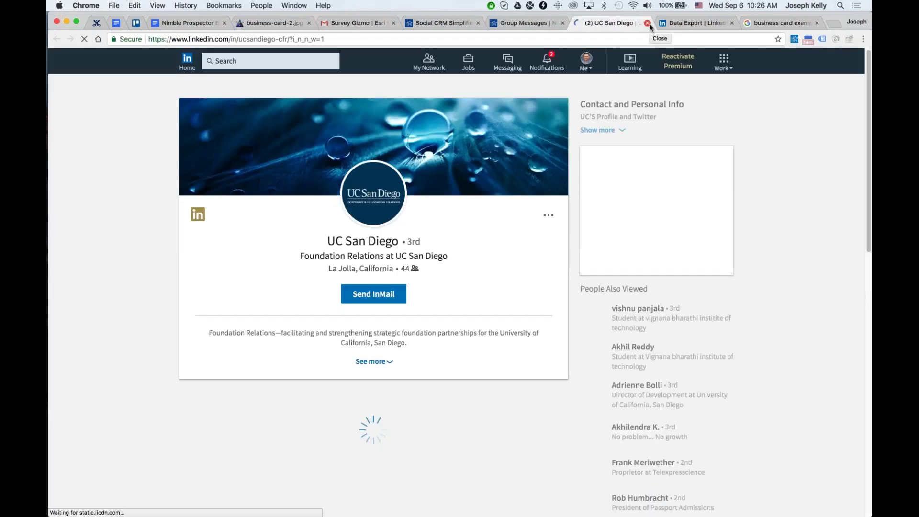
left_click(647, 23)
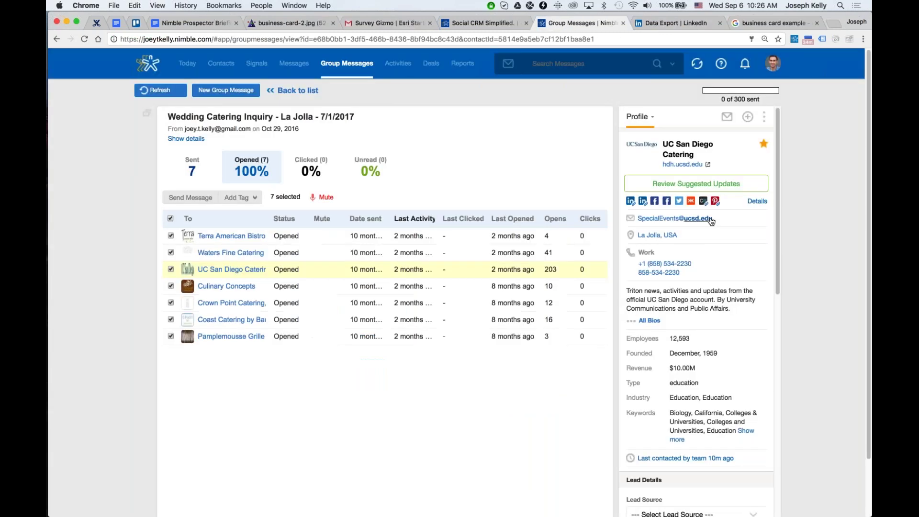
scroll(697, 311, "down", 5)
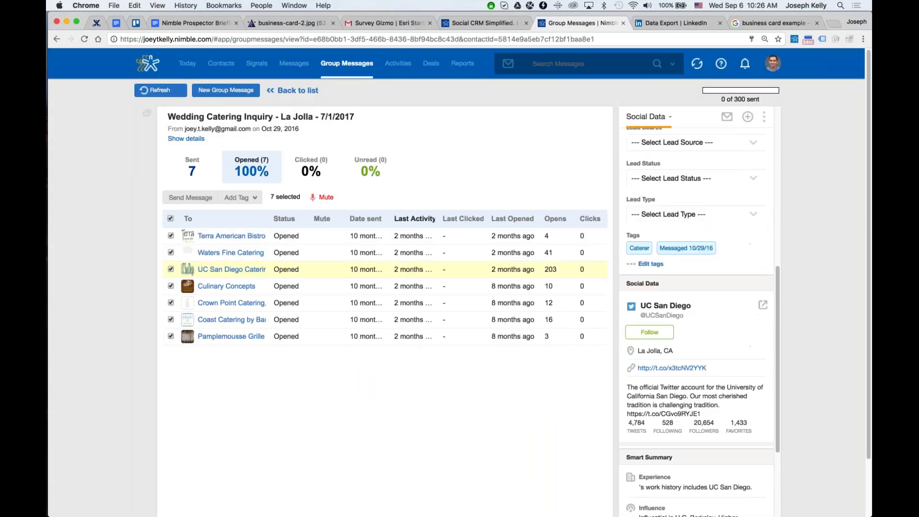
scroll(697, 311, "down", 1)
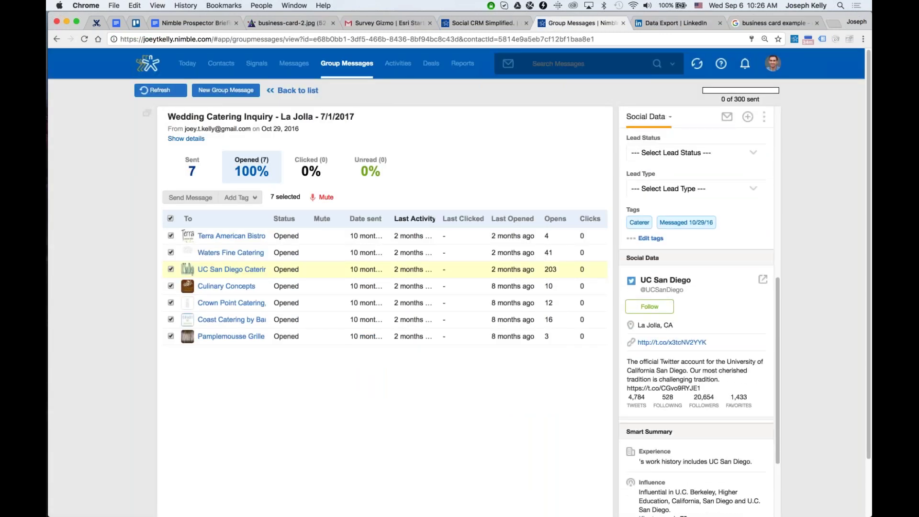
left_click(662, 310)
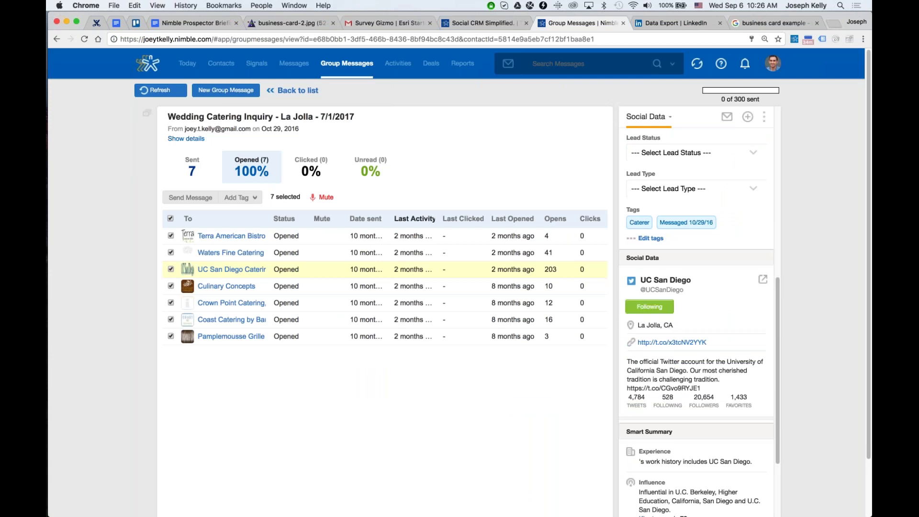
scroll(667, 353, "down", 5)
scroll(670, 287, "up", 10)
Show UC San Diego Catering's tweet stream and favourite its latest tweet about the university's ranking.
left_click(640, 116)
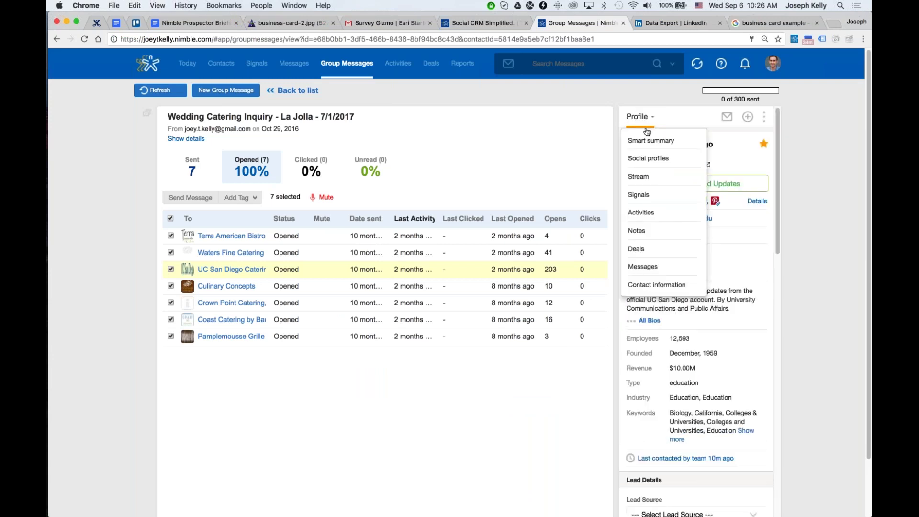
left_click(639, 180)
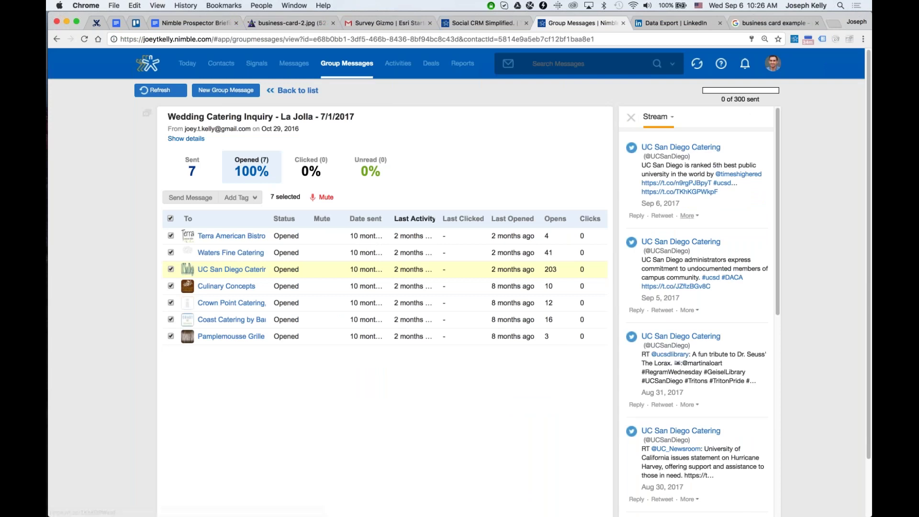
left_click(687, 216)
left_click(680, 224)
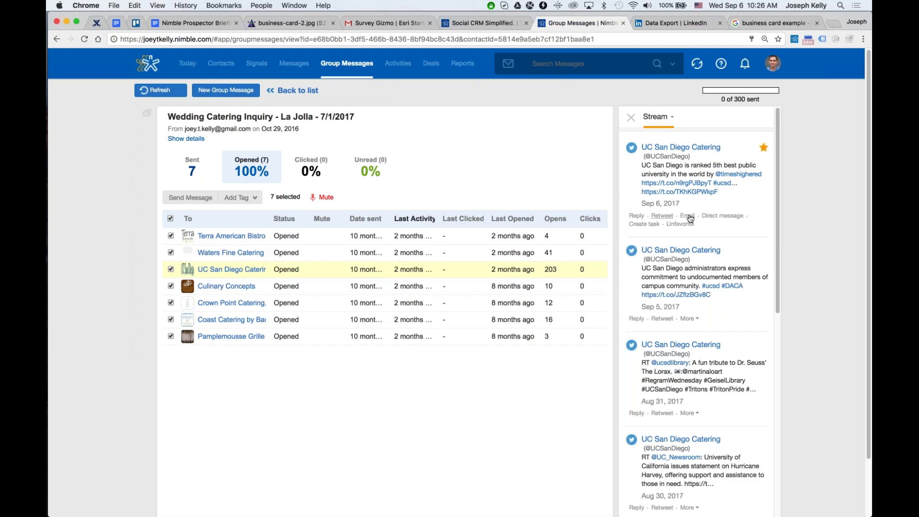
Start a reply to the ranking tweet, then discard it and return to the stream.
scroll(724, 226, "down", 1)
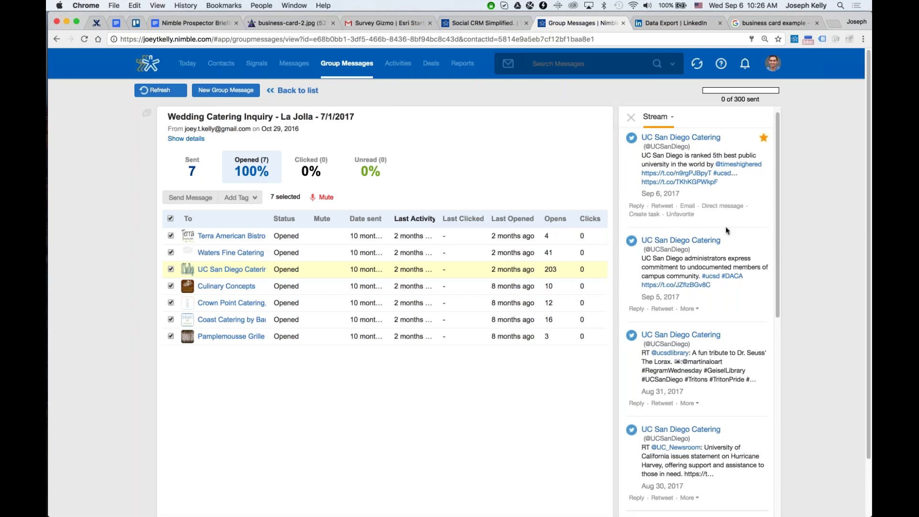
scroll(725, 226, "down", 3)
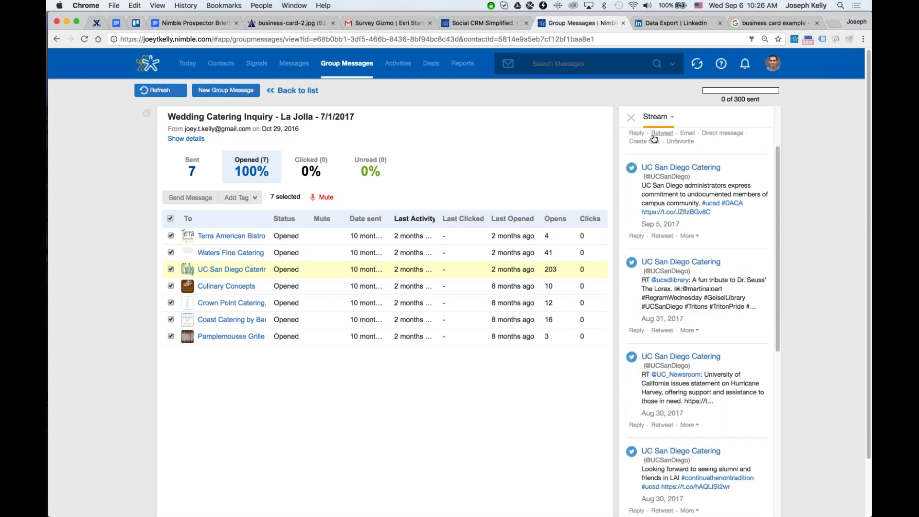
left_click(636, 133)
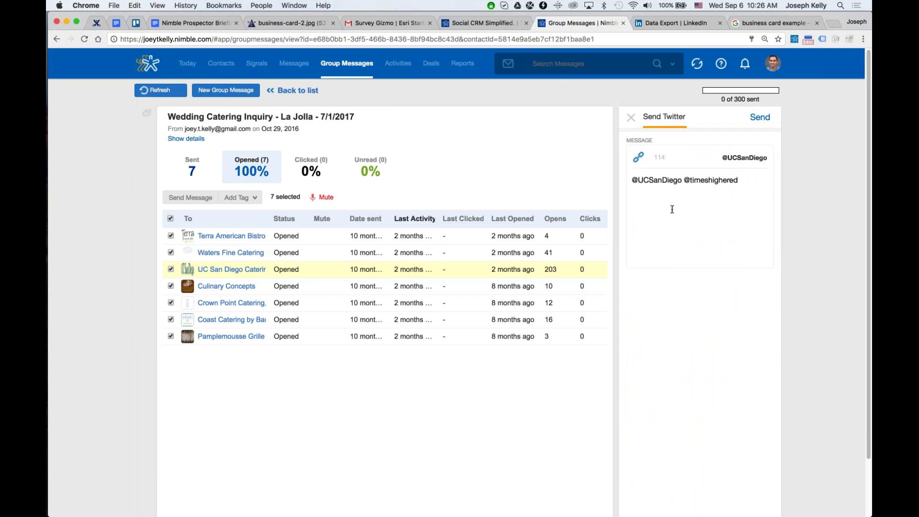
left_click(630, 118)
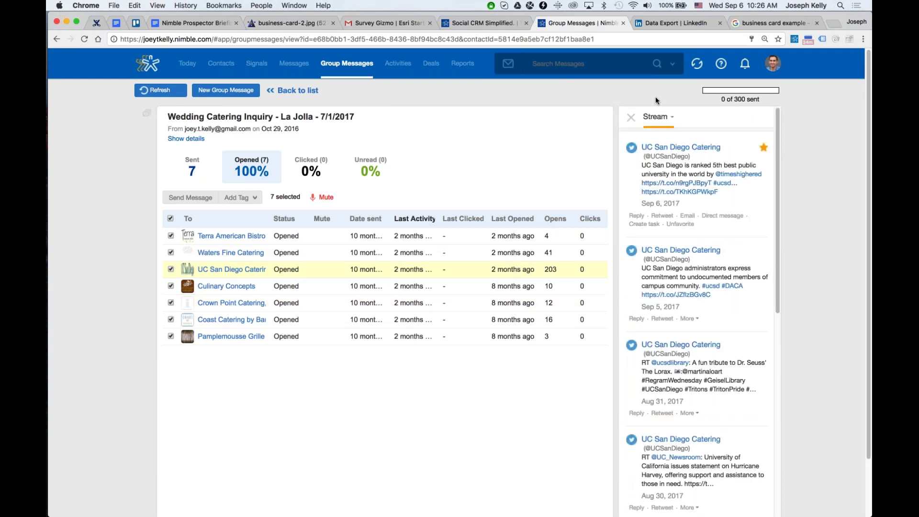
Open the first contact in the saved September Birthdays list.
left_click(223, 66)
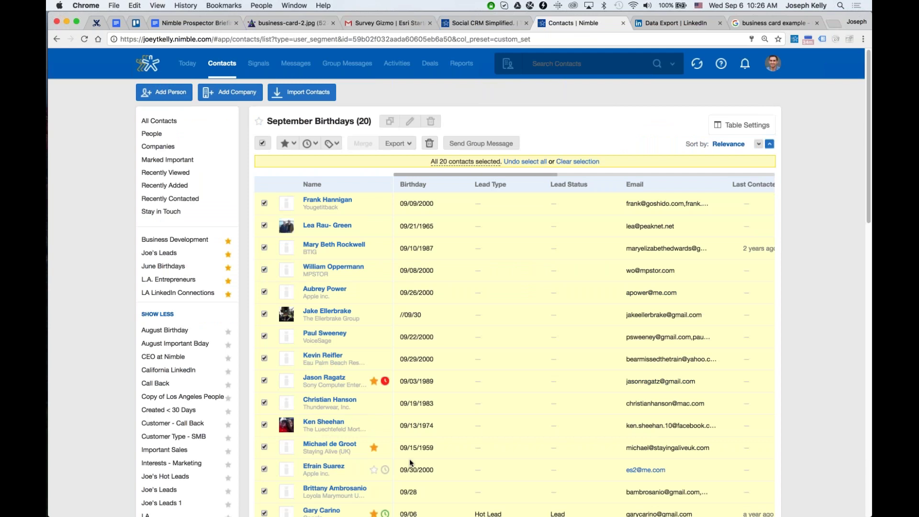
scroll(409, 459, "down", 1)
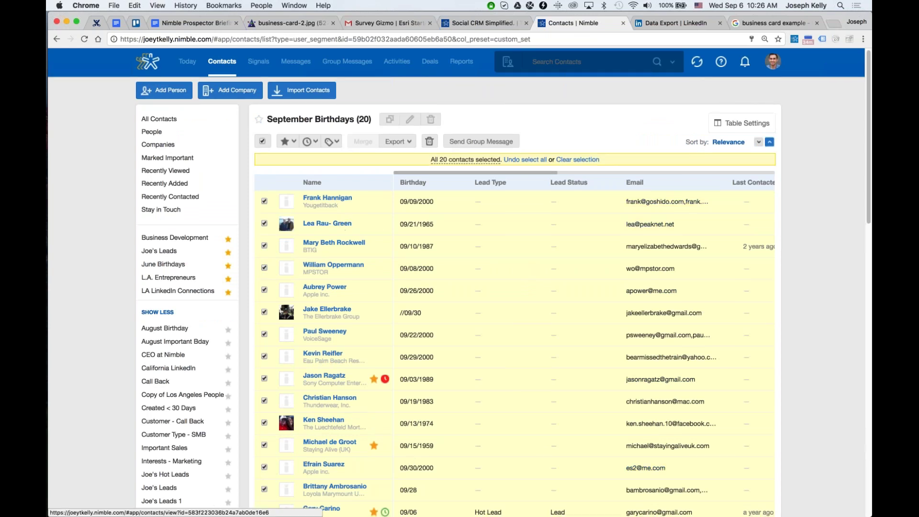
left_click(328, 202)
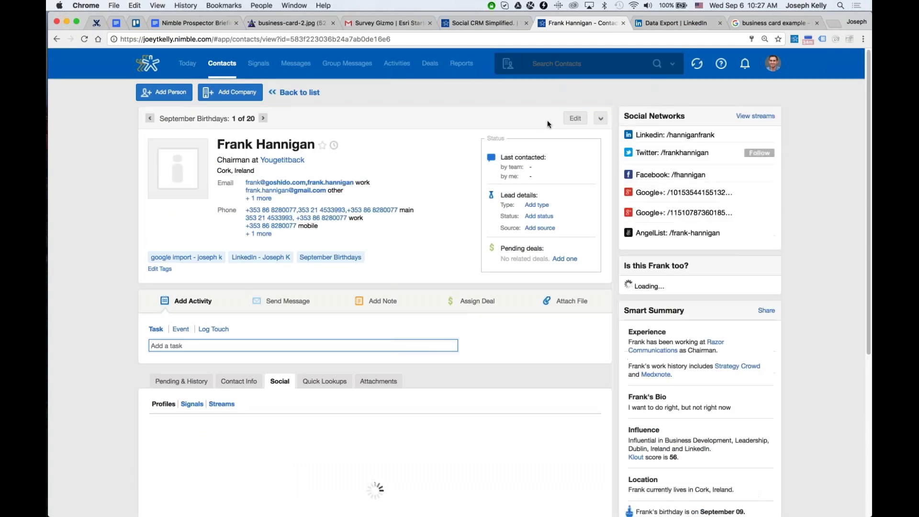
Edit the contact to delete the combined work email and overlong main phone entries, then save.
left_click(575, 118)
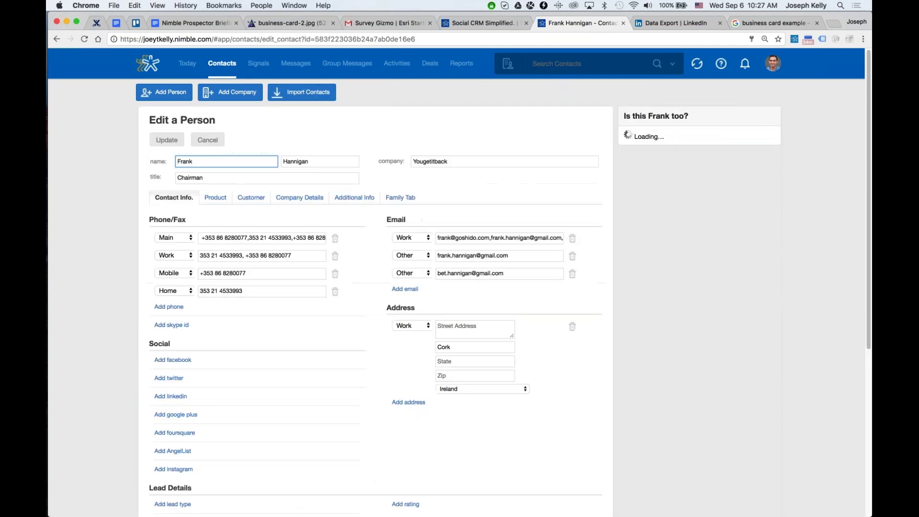
left_click(572, 238)
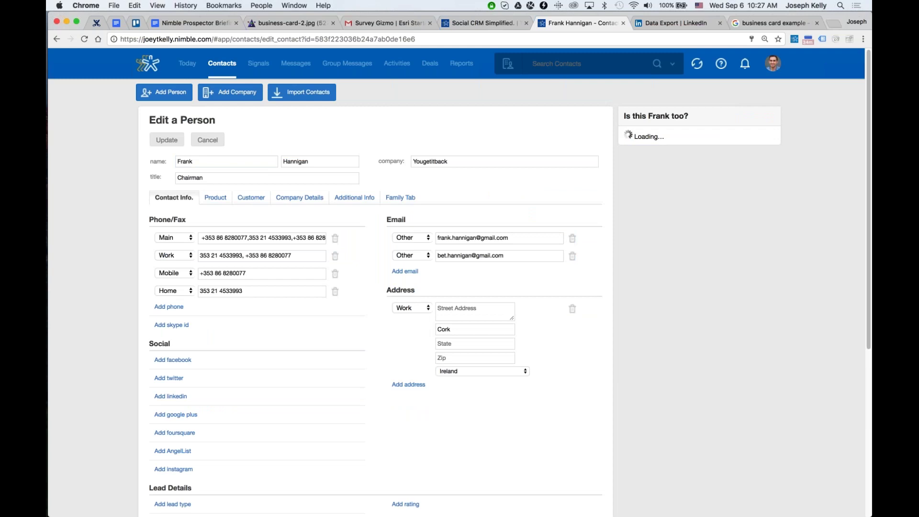
left_click(166, 140)
left_click(335, 238)
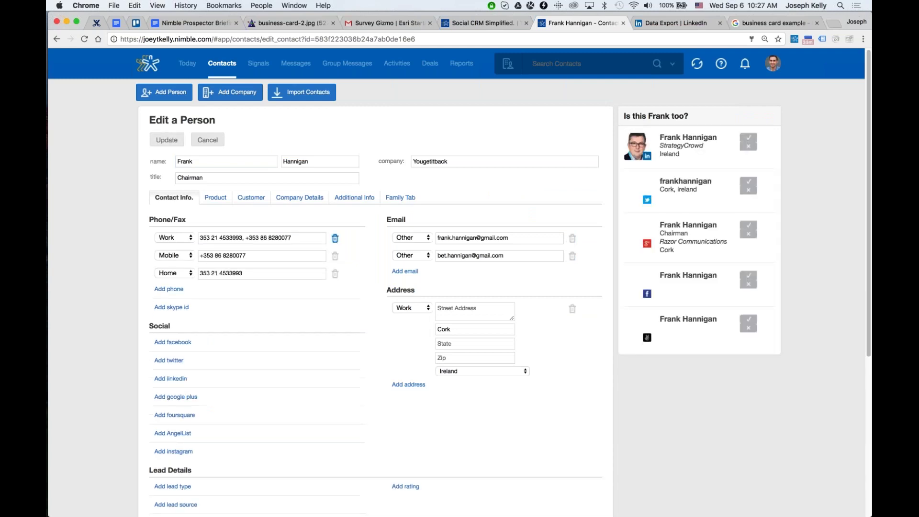
left_click(166, 140)
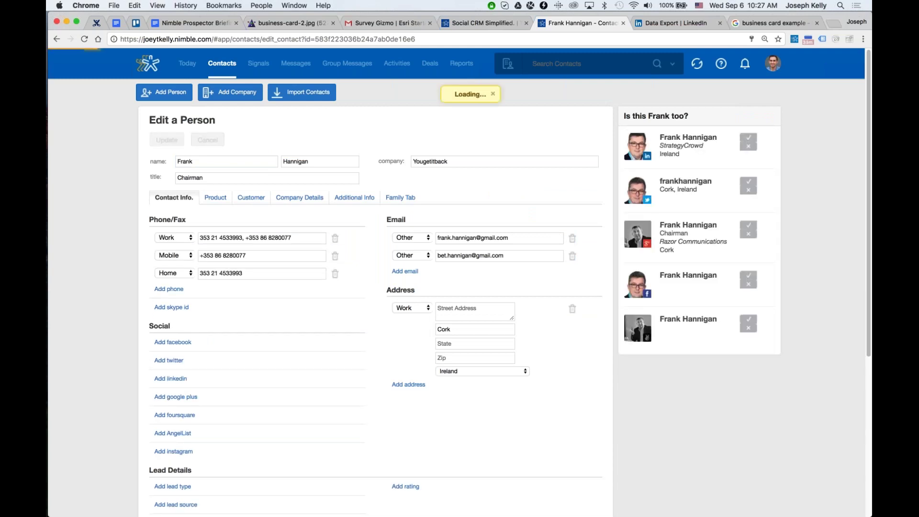
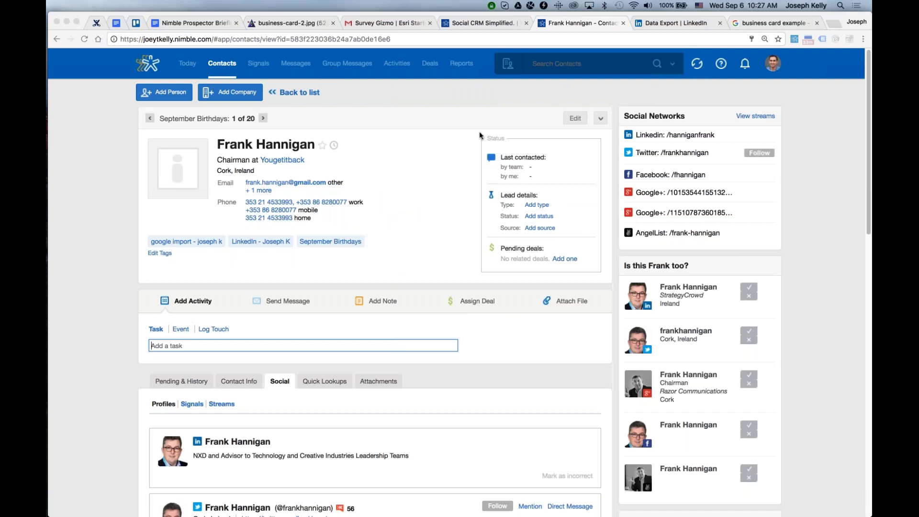
Confirm two suggested social profiles, including the Twitter one, as belonging to this contact.
left_click(470, 91)
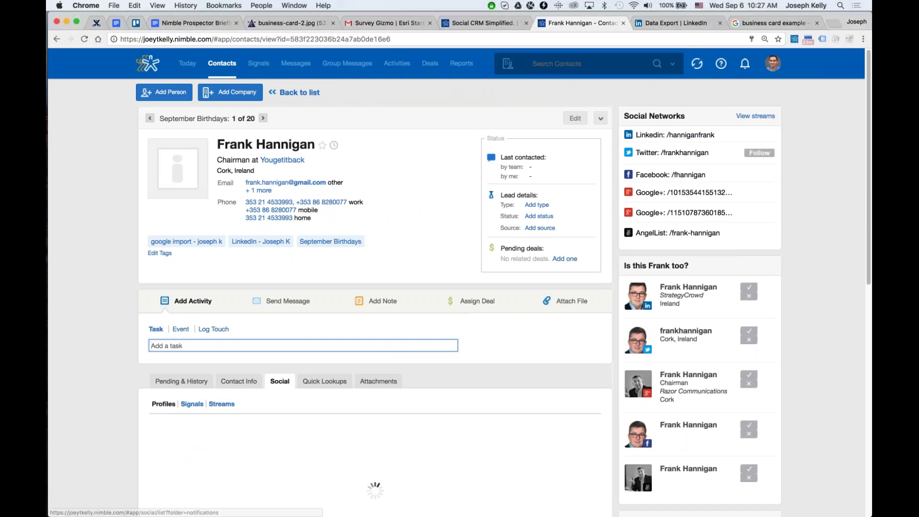
scroll(429, 260, "down", 3)
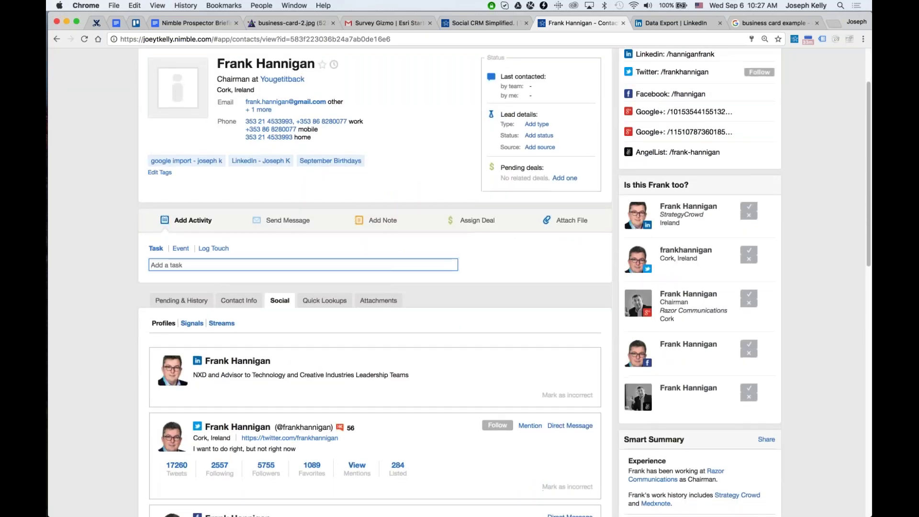
scroll(558, 313, "up", 1)
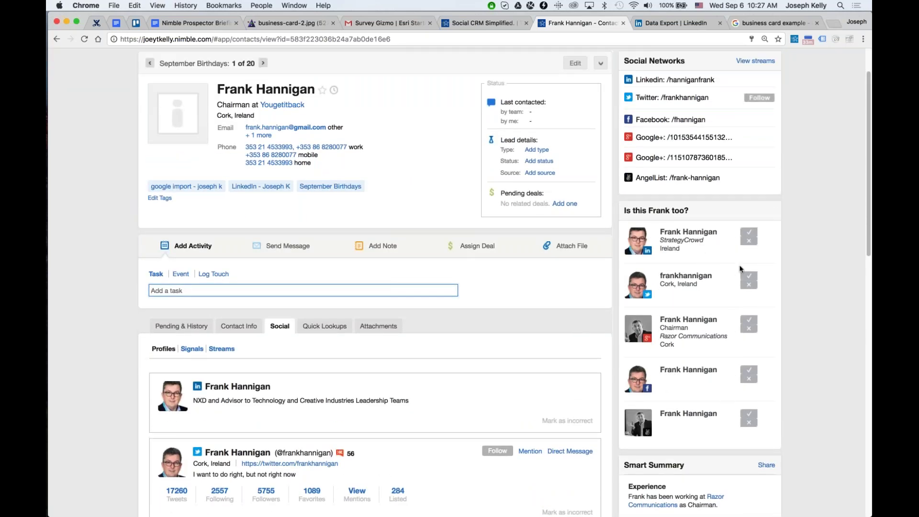
left_click(750, 371)
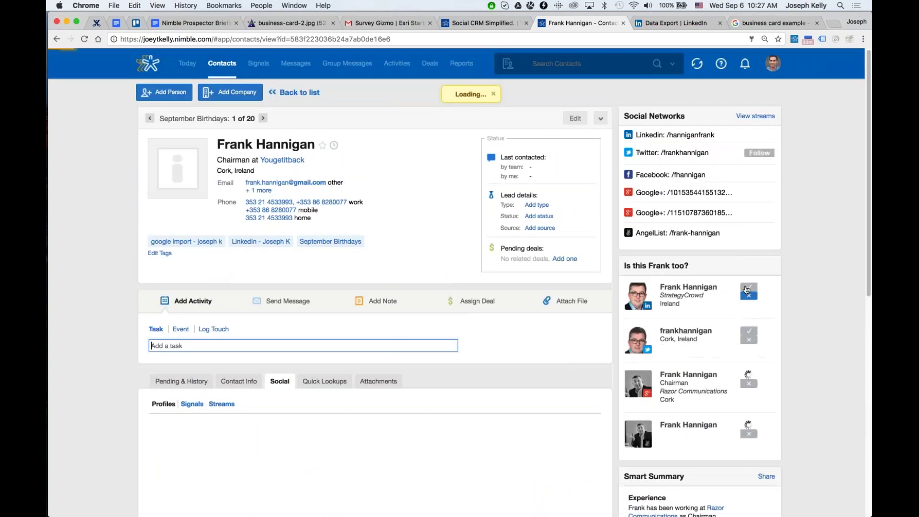
left_click(748, 335)
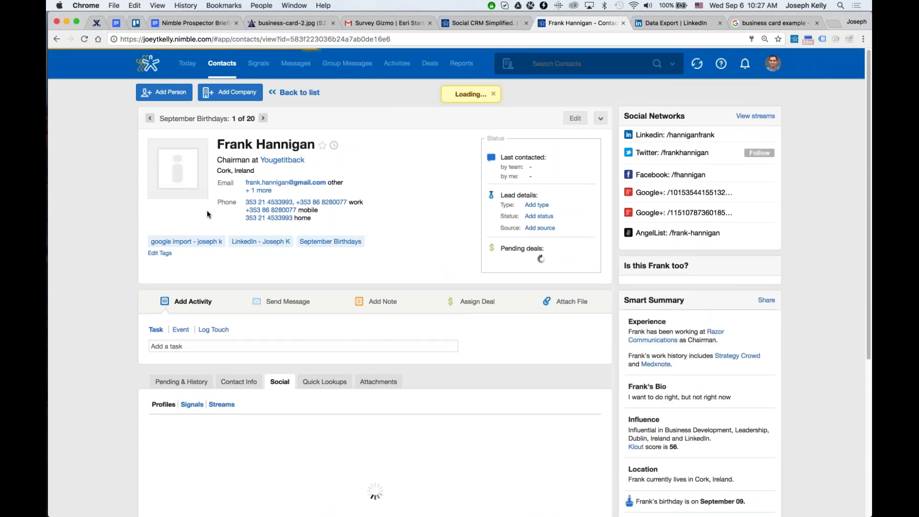
Save a new contact photo and move to the next September Birthdays contact.
left_click(178, 191)
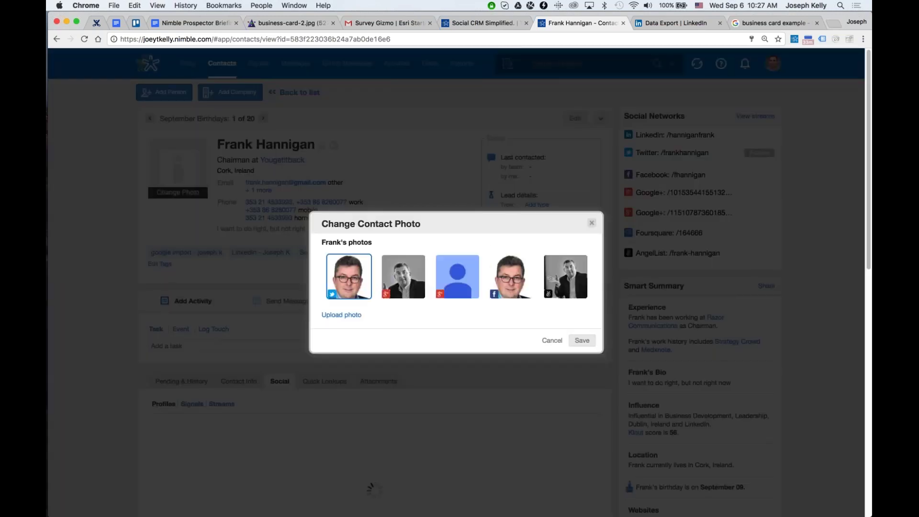
left_click(582, 341)
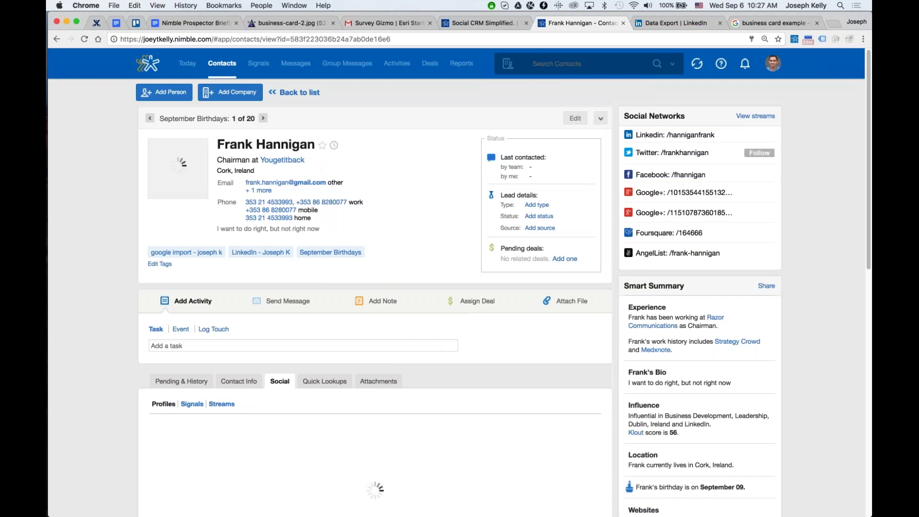
left_click(263, 119)
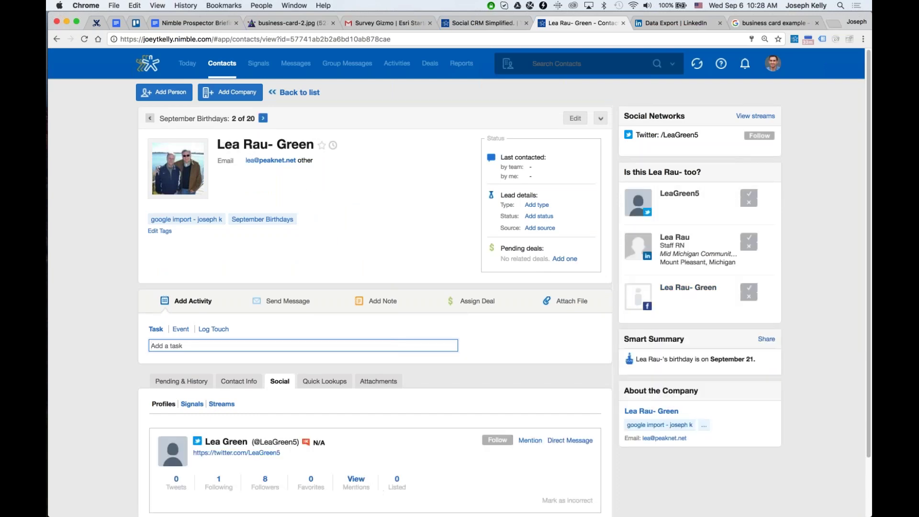
On the third September Birthdays contact, set the AngelList photo as the contact photo.
left_click(263, 118)
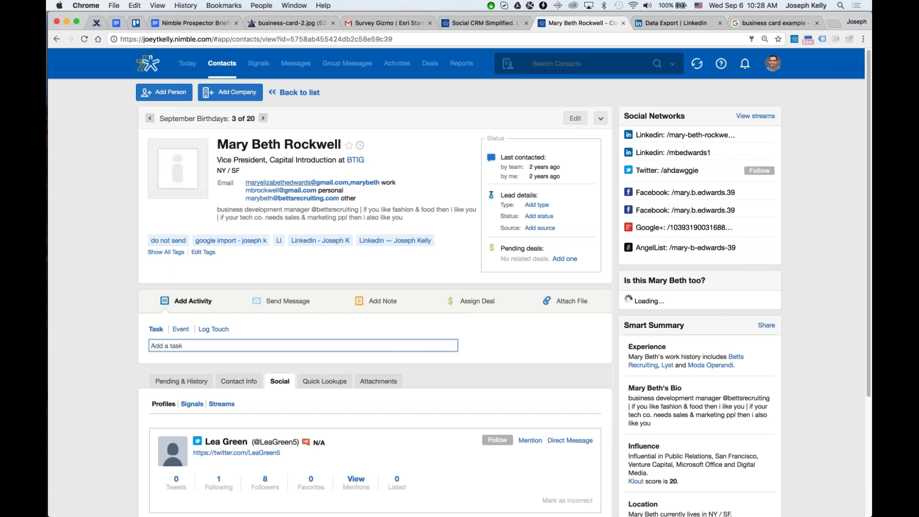
left_click(178, 192)
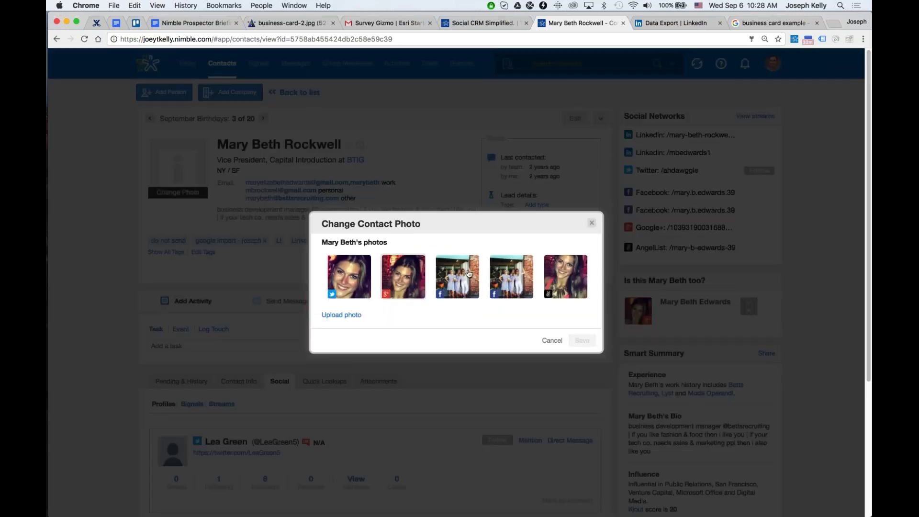
left_click(542, 271)
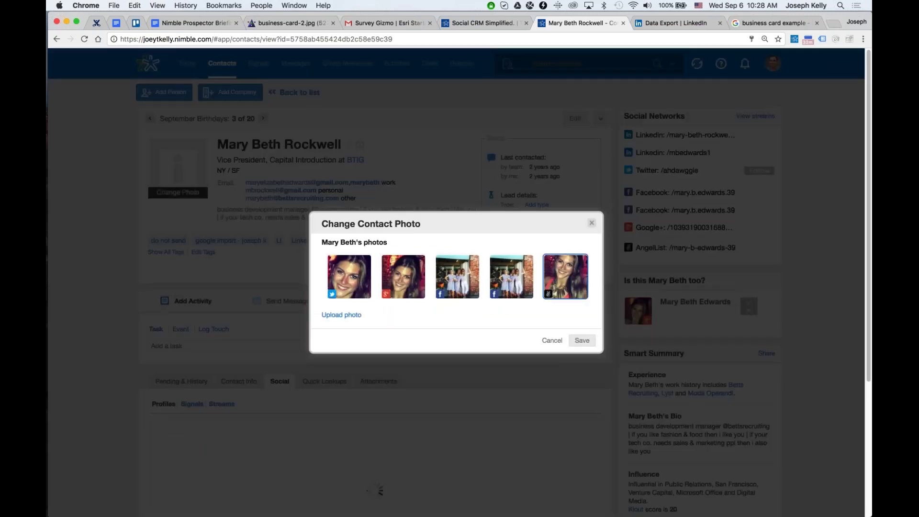
left_click(582, 340)
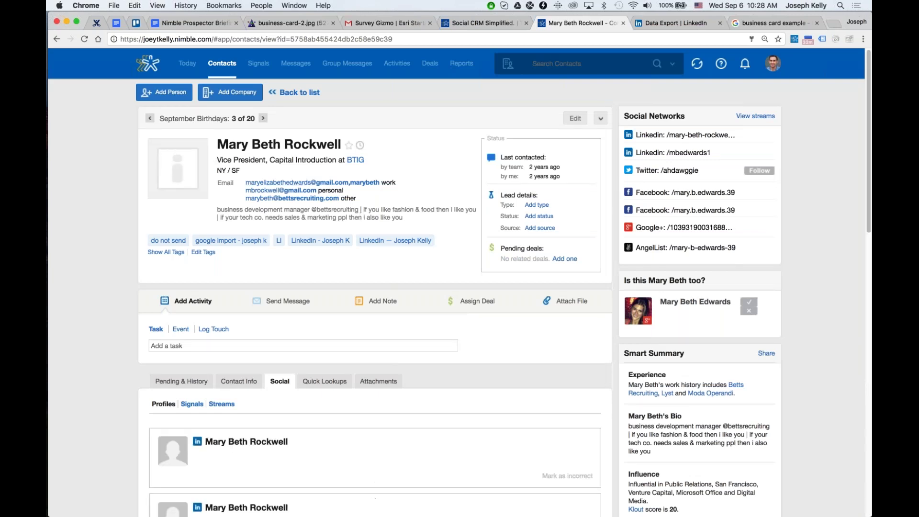
Start and discard a Smart Summary share email, then confirm the suggested matching profile.
scroll(482, 247, "down", 3)
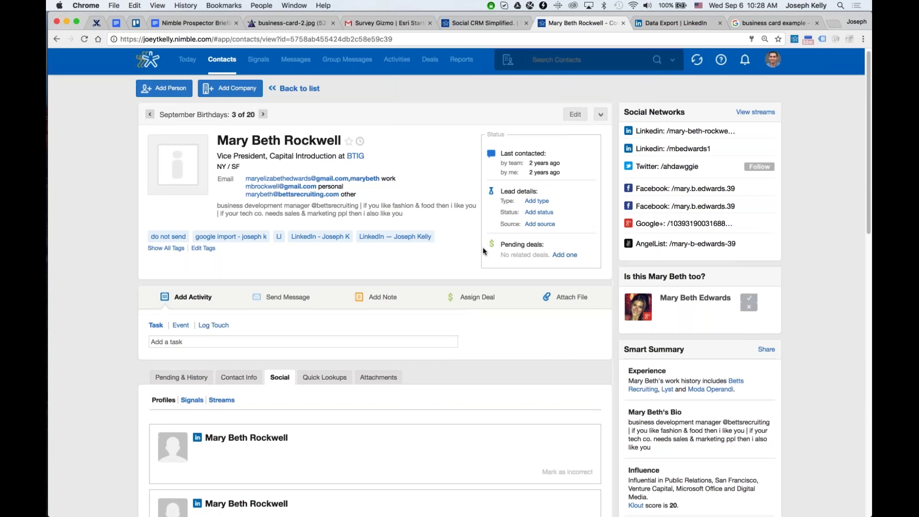
scroll(682, 331, "down", 5)
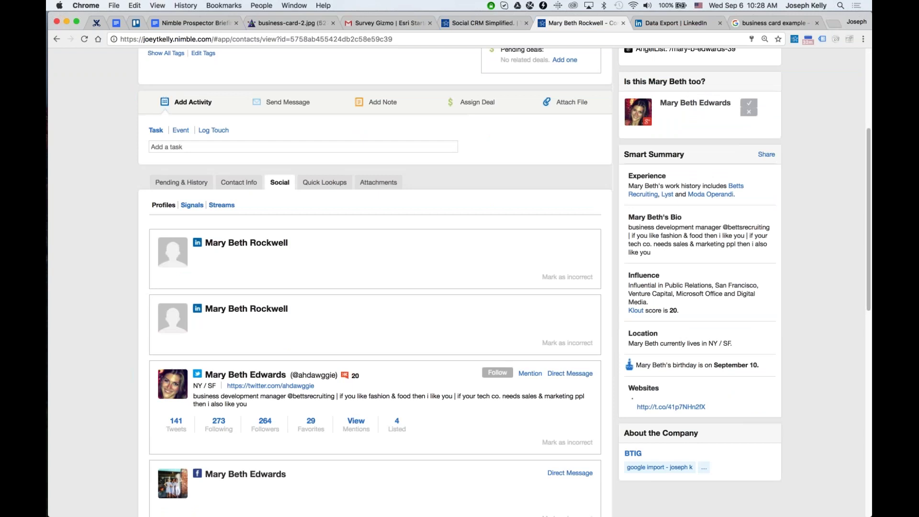
scroll(324, 271, "down", 4)
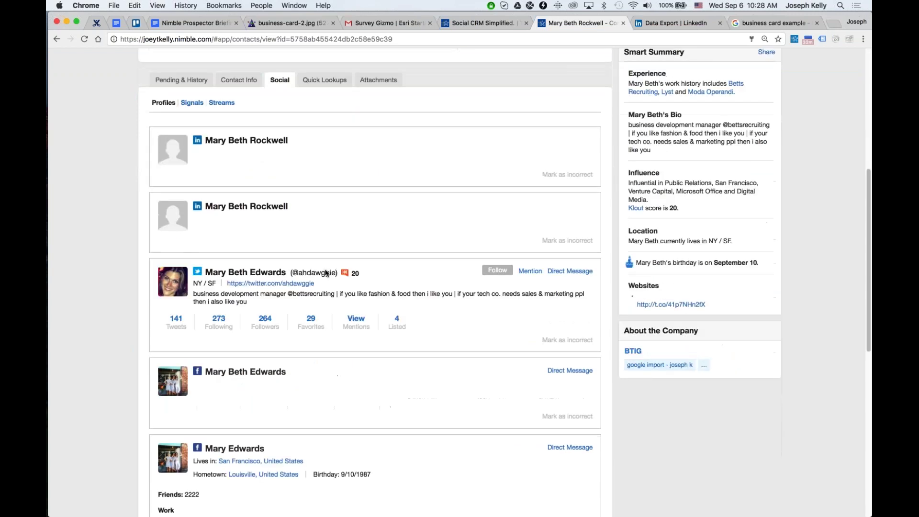
scroll(388, 349, "down", 10)
scroll(387, 348, "up", 11)
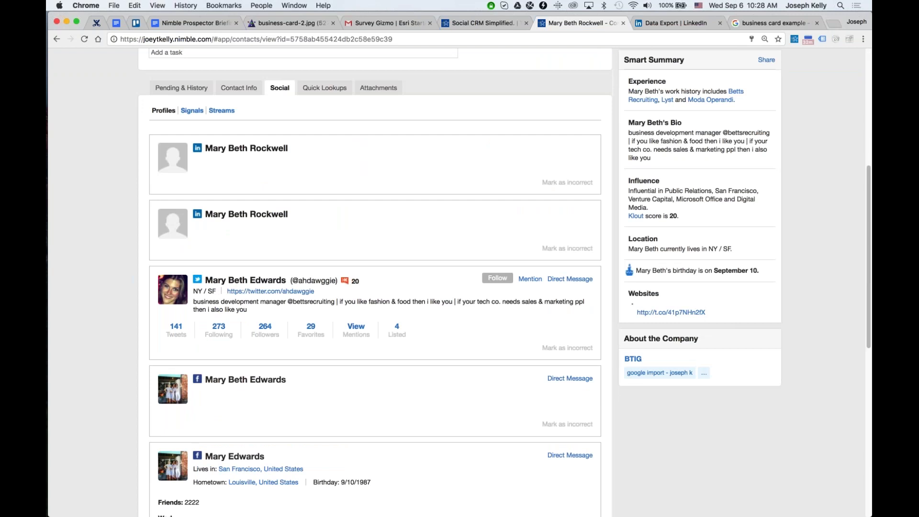
scroll(375, 283, "up", 5)
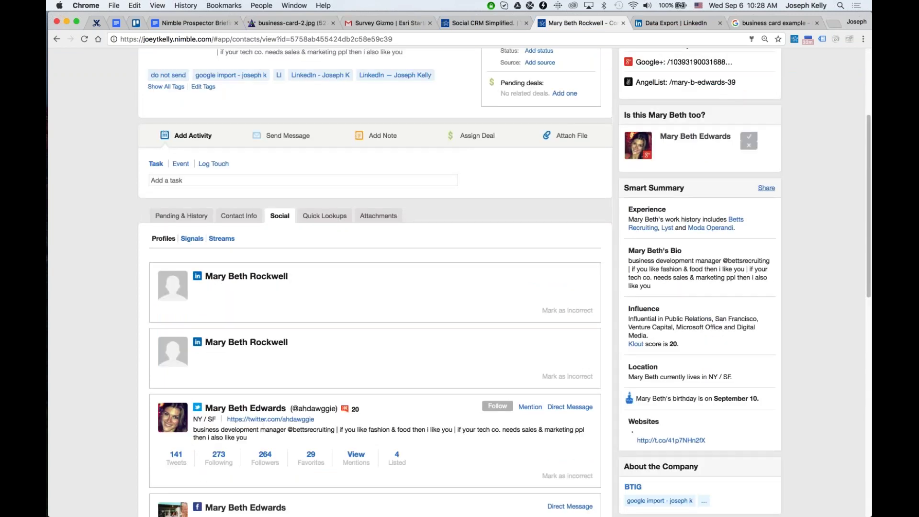
left_click(766, 188)
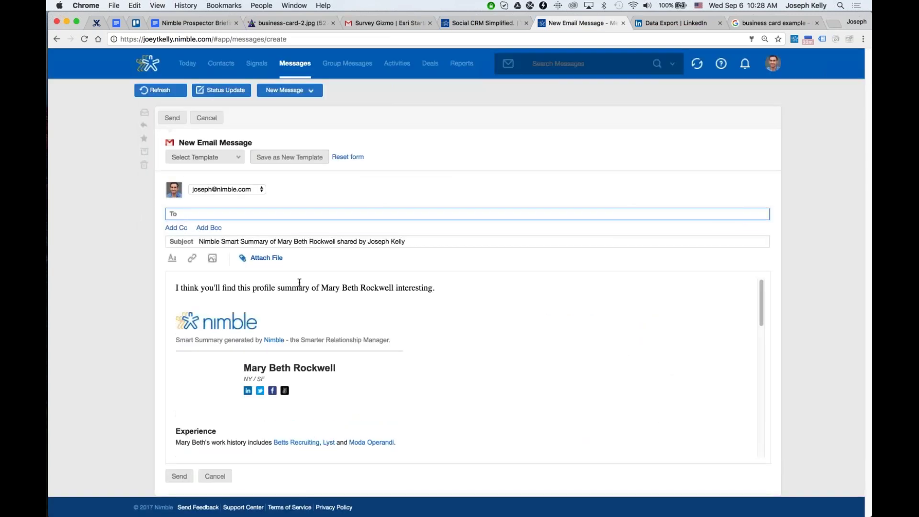
scroll(299, 282, "down", 3)
scroll(299, 282, "down", 1)
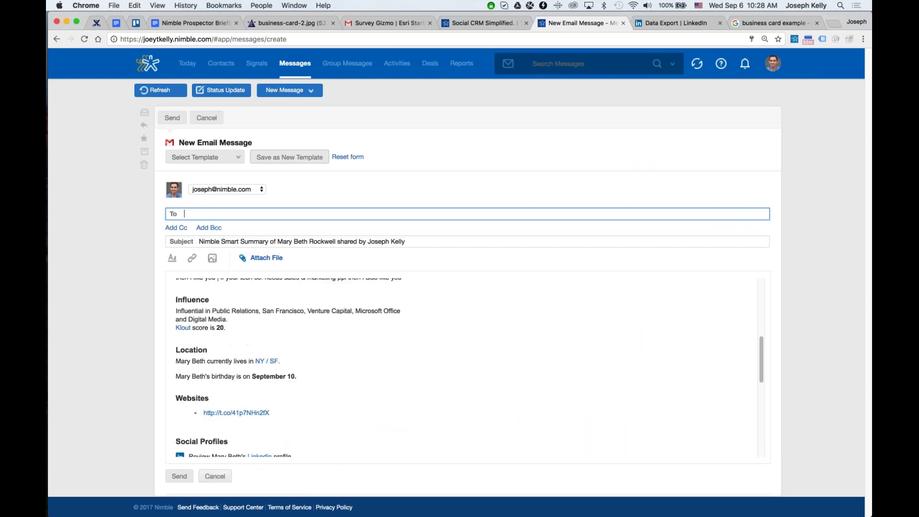
left_click(223, 477)
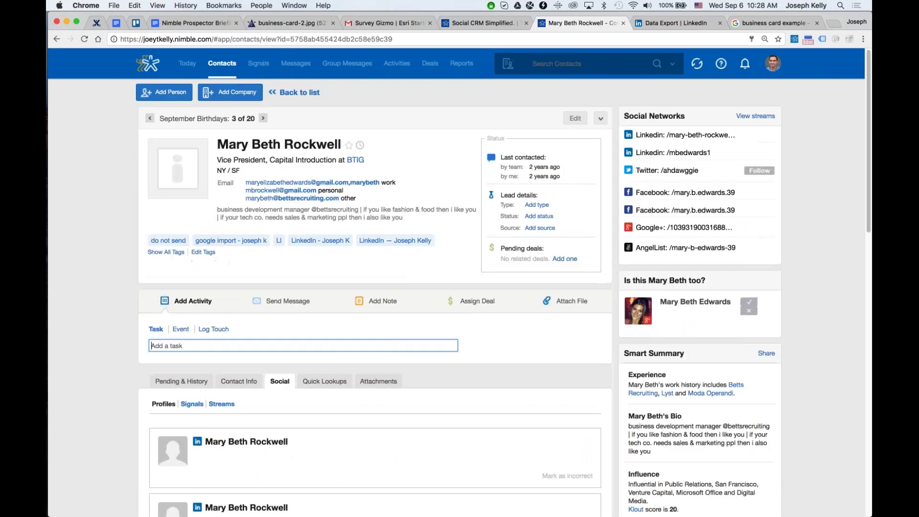
left_click(749, 302)
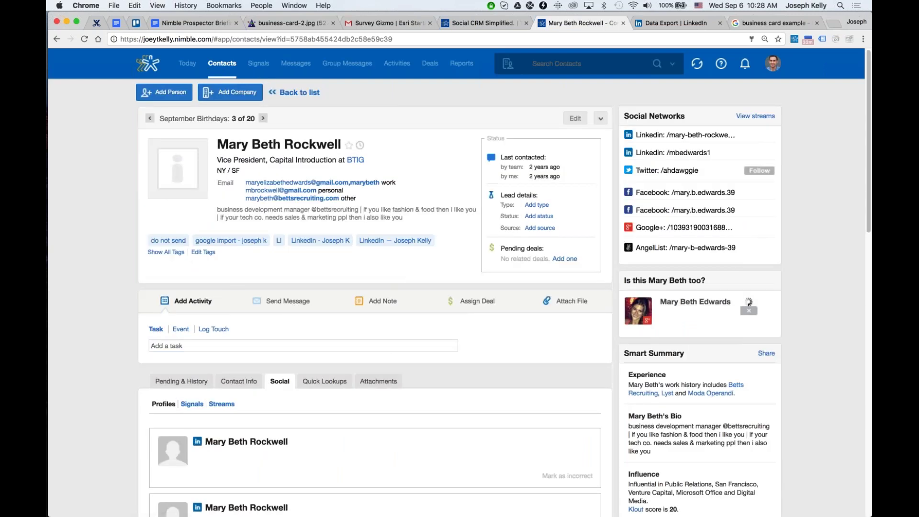
Open a recently viewed contact and set their Twitter photo as the contact photo.
left_click(223, 66)
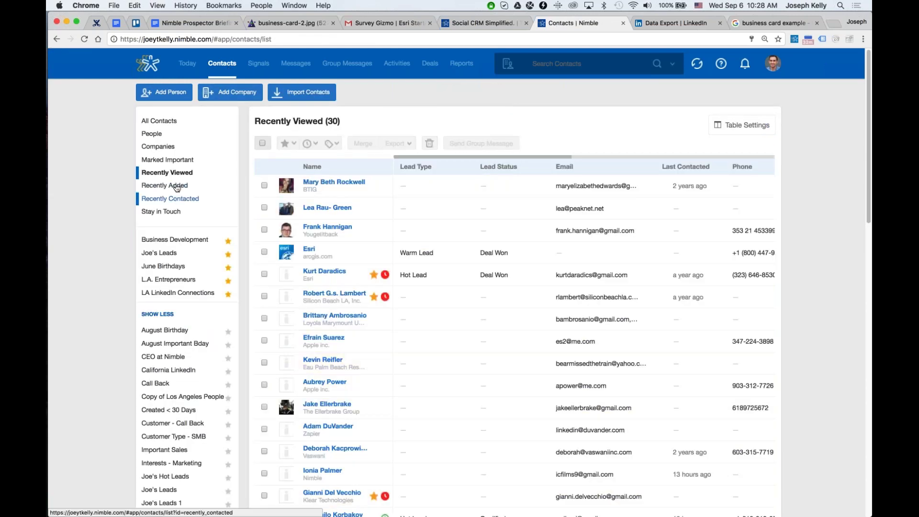
left_click(317, 271)
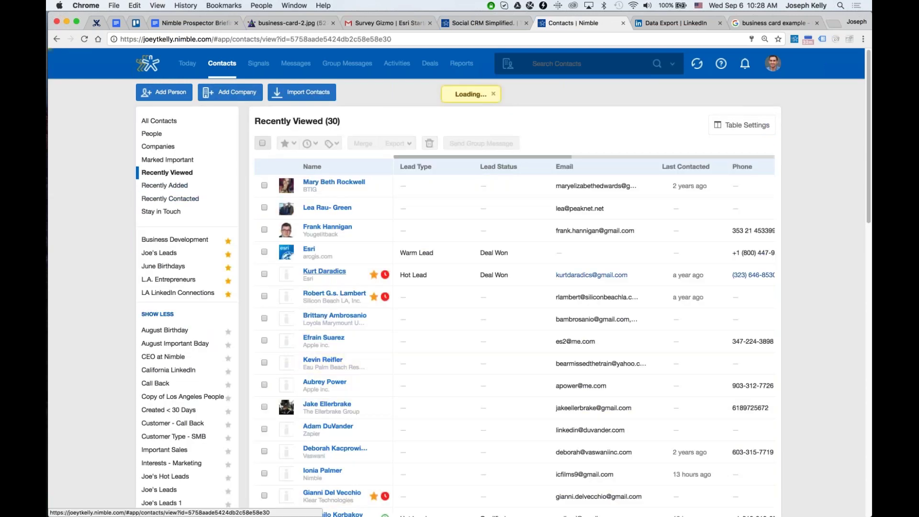
mouse_move(173, 198)
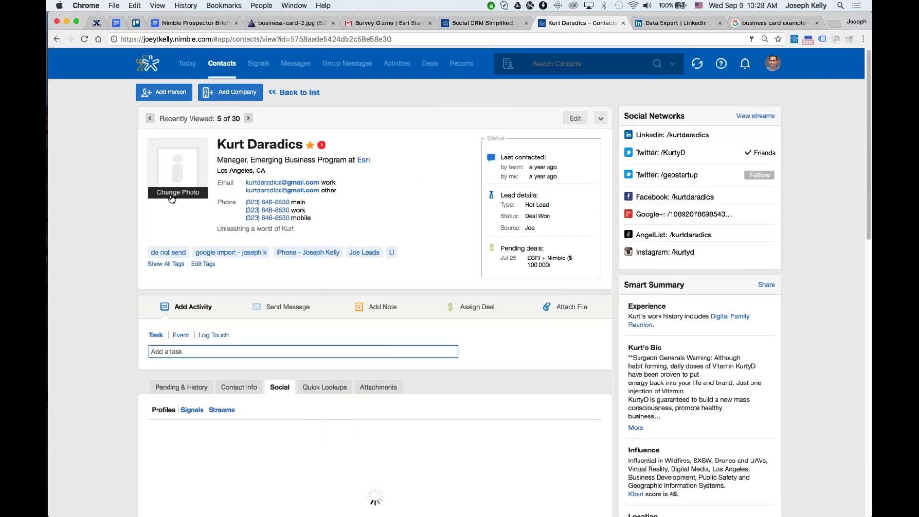
left_click(172, 196)
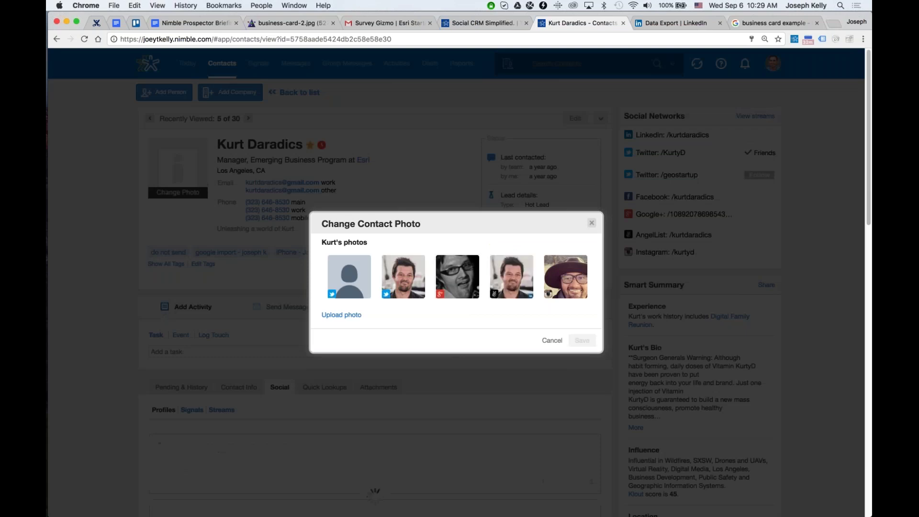
left_click(586, 343)
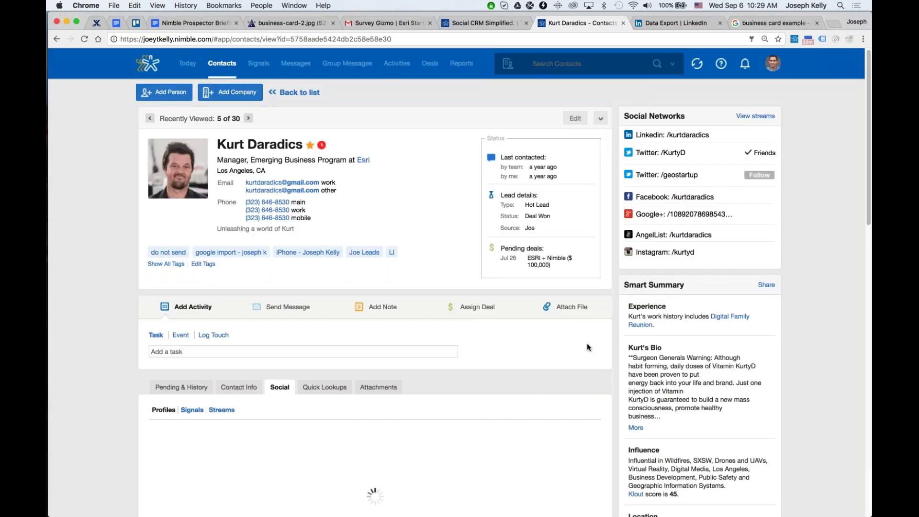
left_click(193, 196)
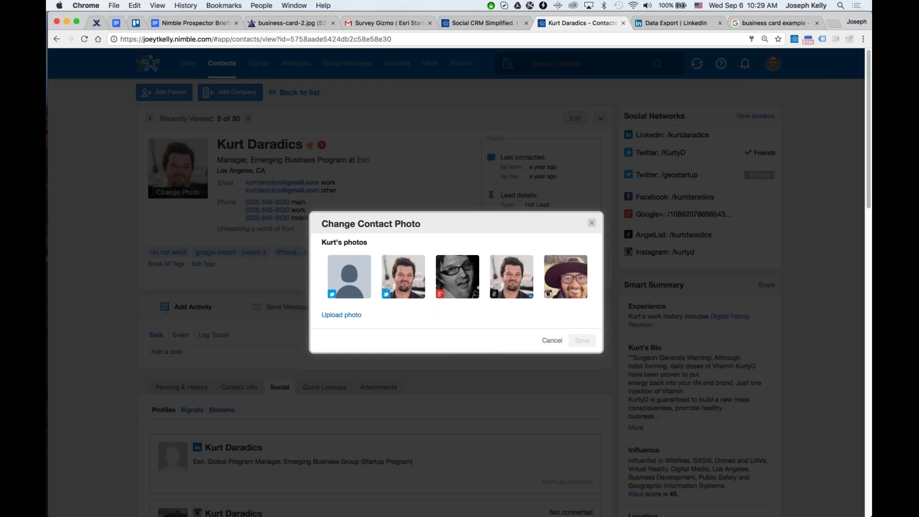
left_click(551, 341)
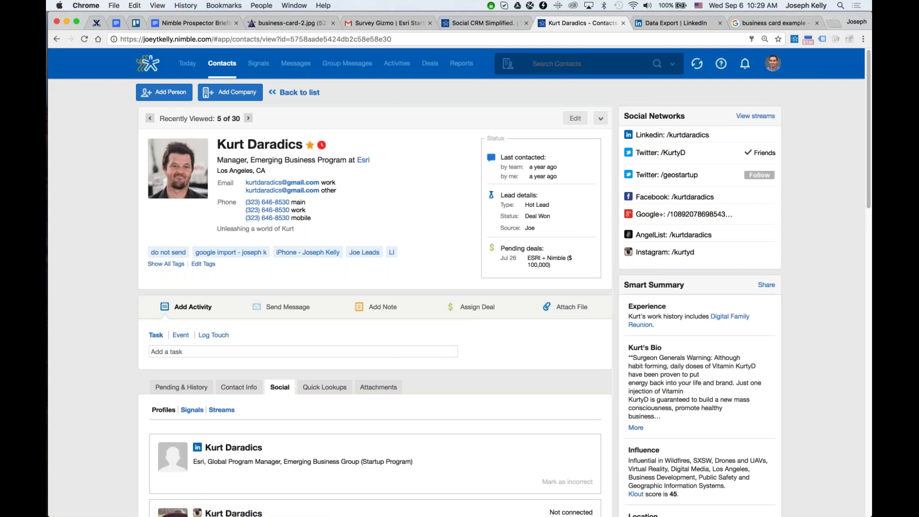
Try calling the contact's work phone and setting a stay-in-touch reminder, dismissing both.
left_click(253, 203)
left_click(446, 180)
left_click(321, 145)
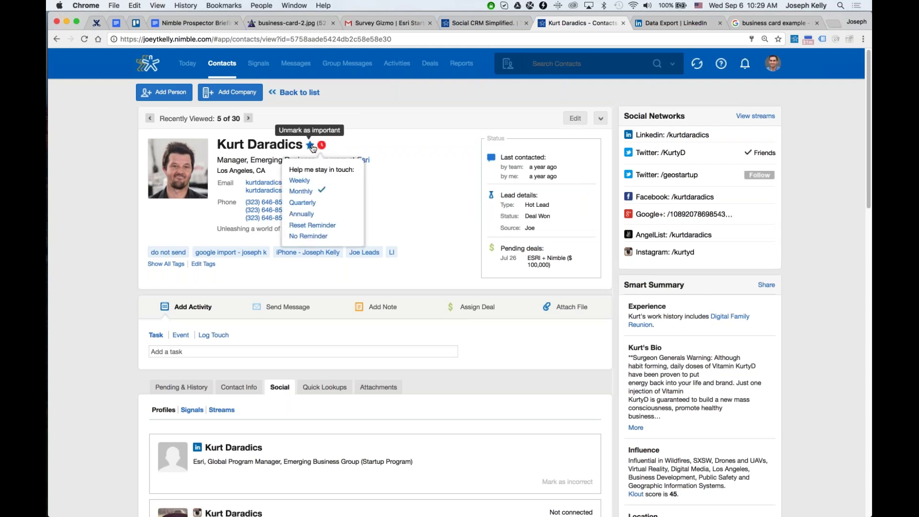
left_click(397, 150)
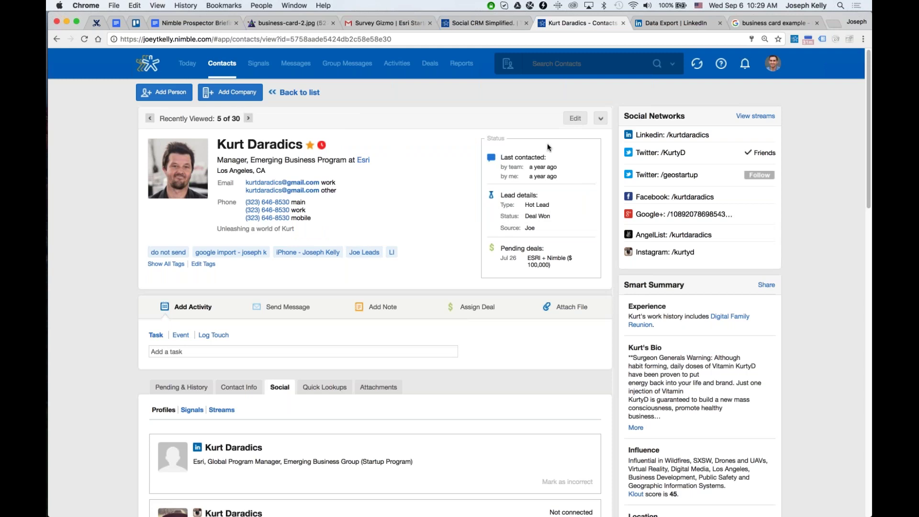
Show the contact's Pending & History tab.
scroll(540, 166, "down", 3)
left_click(181, 261)
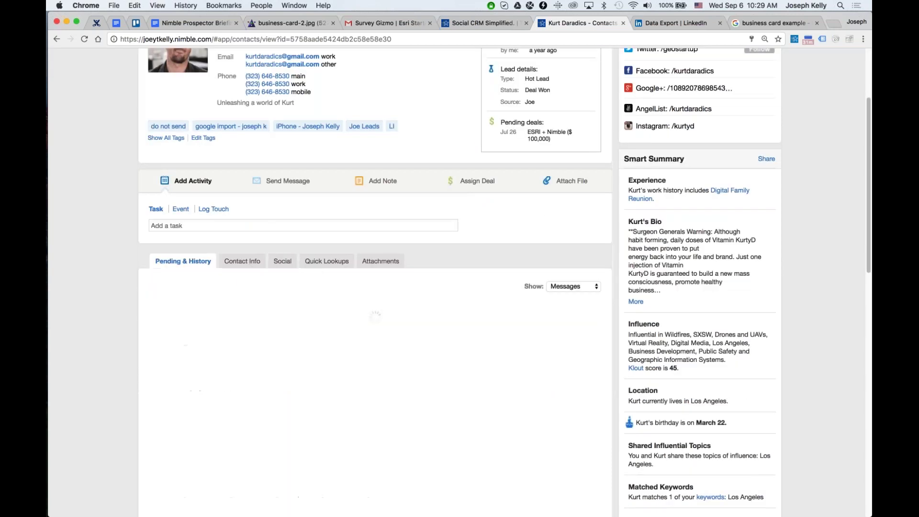
scroll(350, 280, "up", 3)
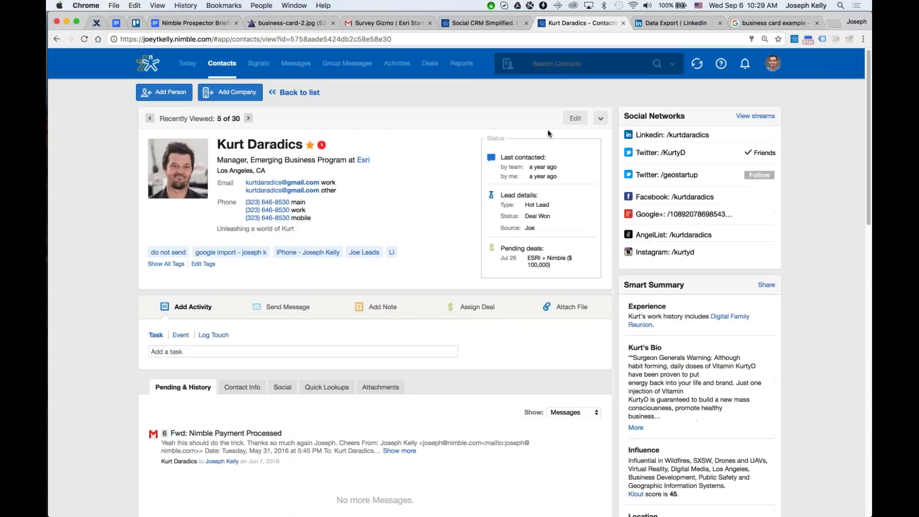
Search for duplicates of this contact and close without merging.
left_click(600, 119)
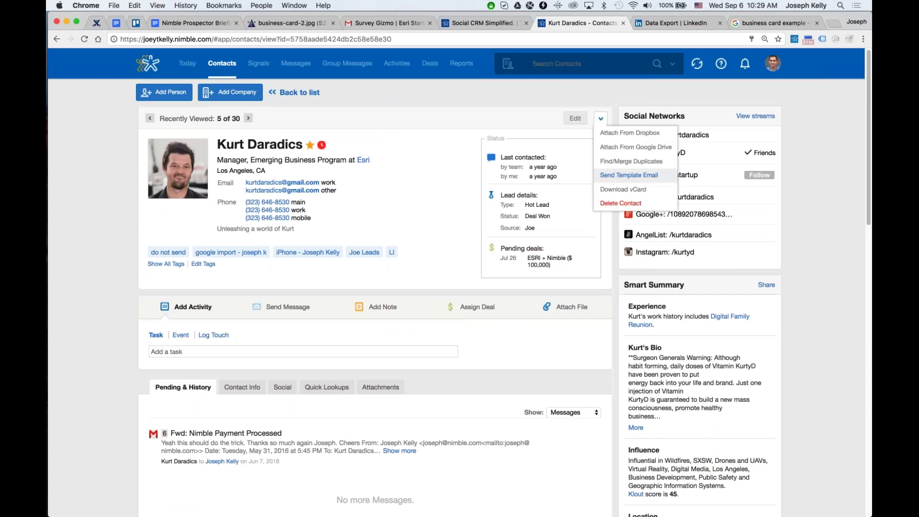
left_click(616, 171)
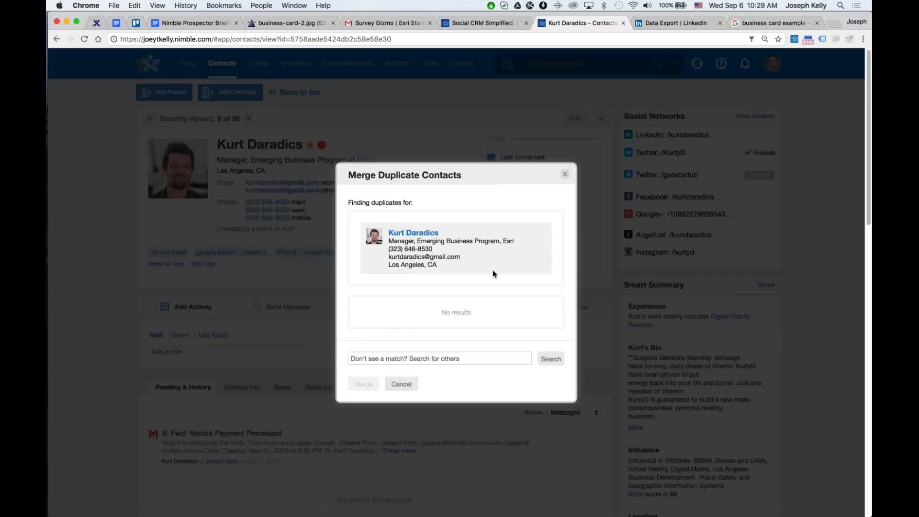
left_click(401, 384)
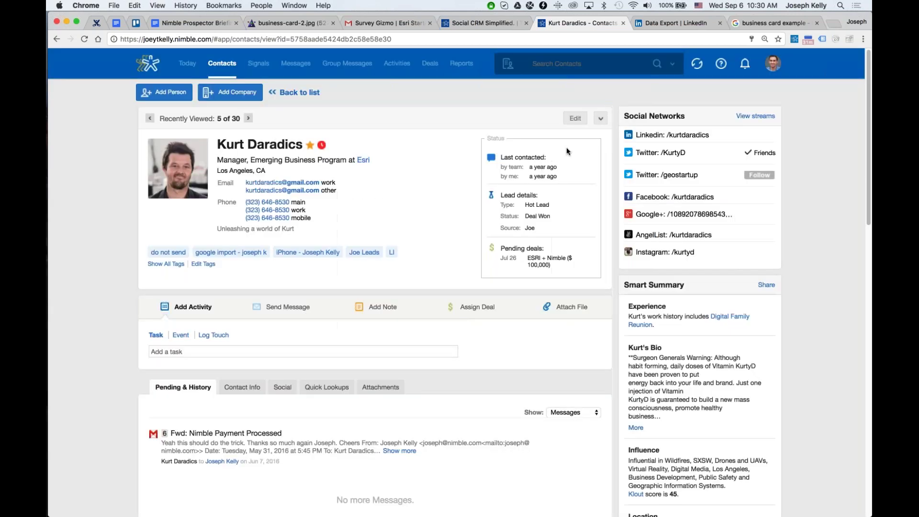
Replace the contact's work email with the sender address copied from the Survey Gizmo email.
left_click(385, 24)
left_click_drag(212, 136, 283, 142)
key("super+c")
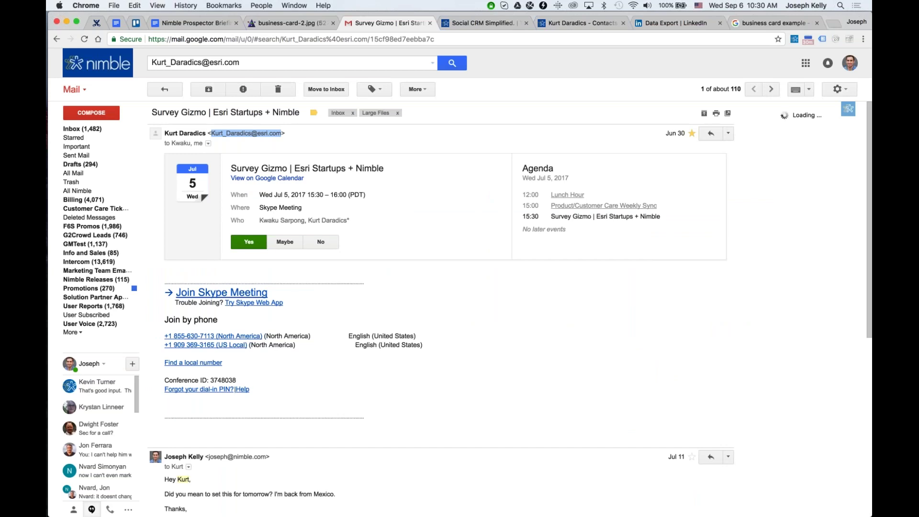
left_click(592, 23)
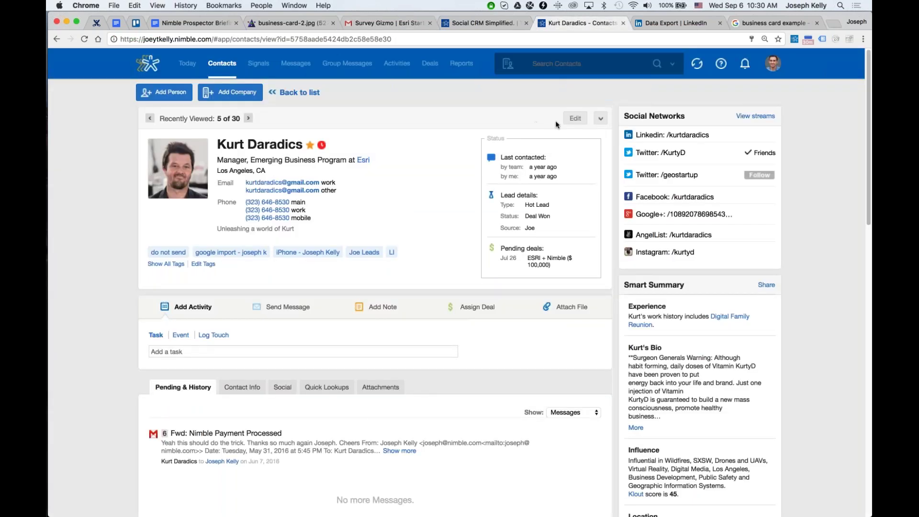
left_click(569, 121)
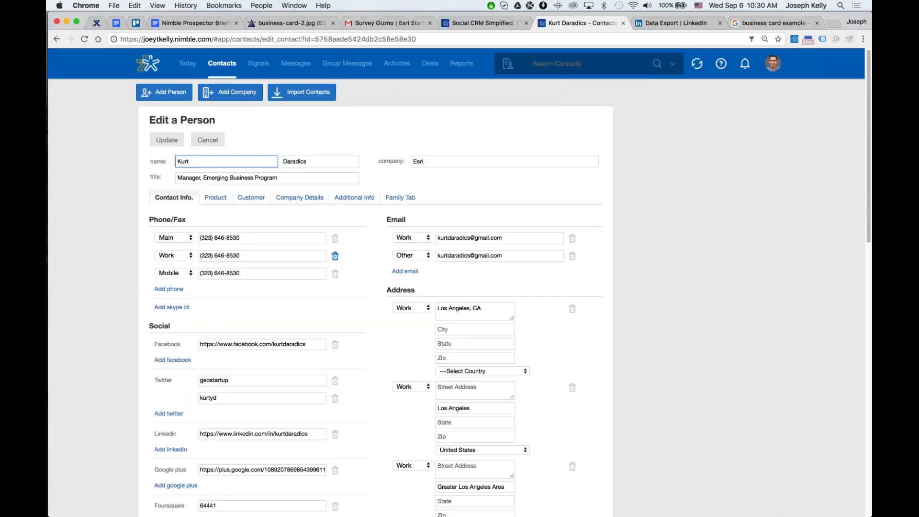
left_click_drag(503, 238, 378, 240)
key("super+v")
left_click(178, 142)
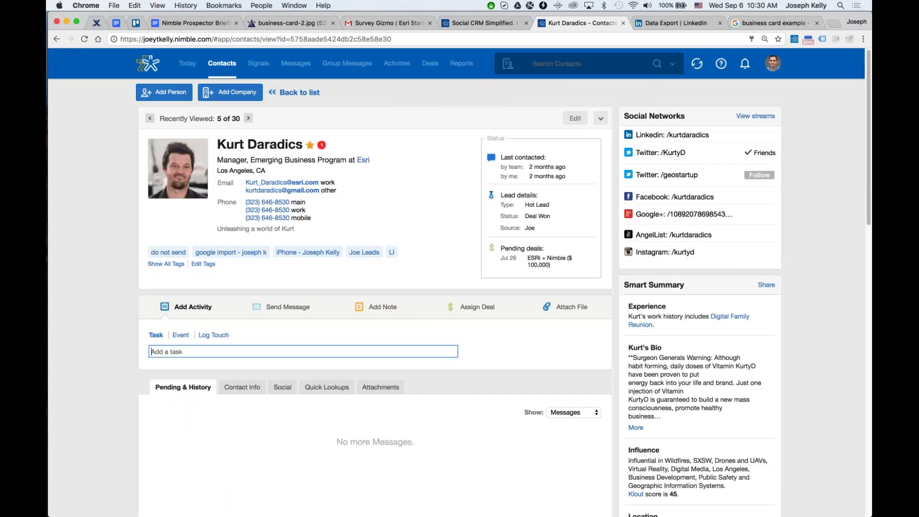
Scroll to the history and check the filter choices without changing them.
scroll(191, 386, "down", 2)
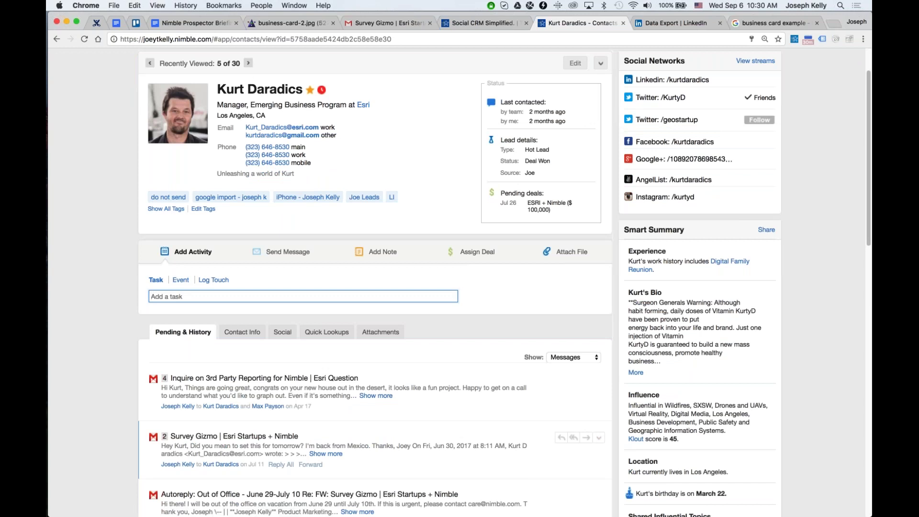
scroll(211, 476, "down", 5)
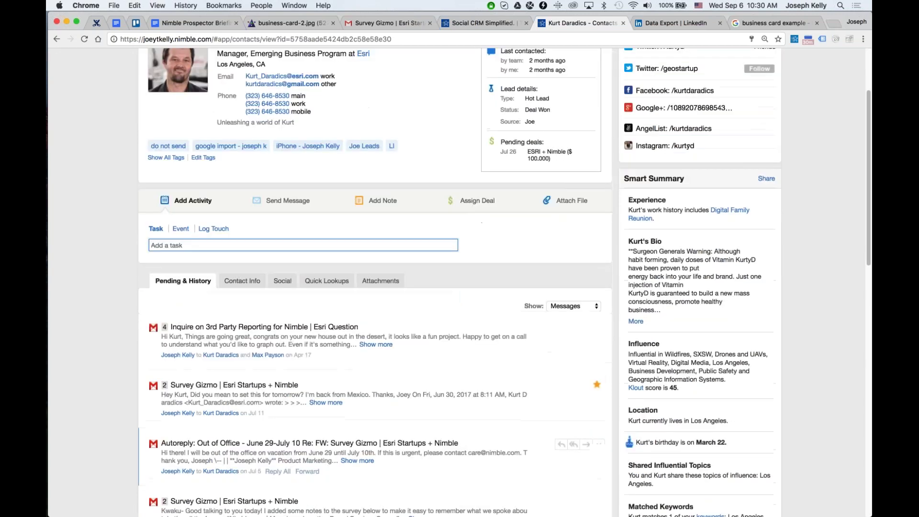
left_click(573, 258)
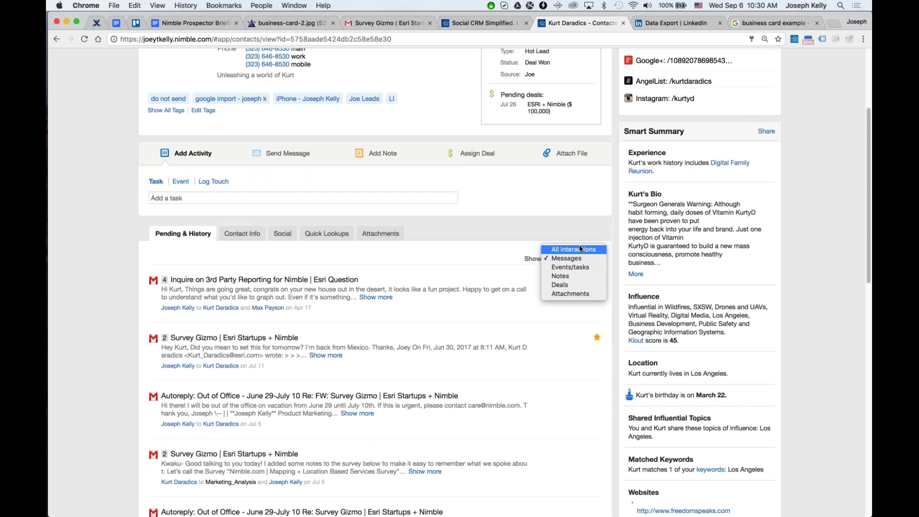
left_click(567, 239)
Filter the history to Events/tasks, then back to All interactions.
key("a")
left_click(559, 260)
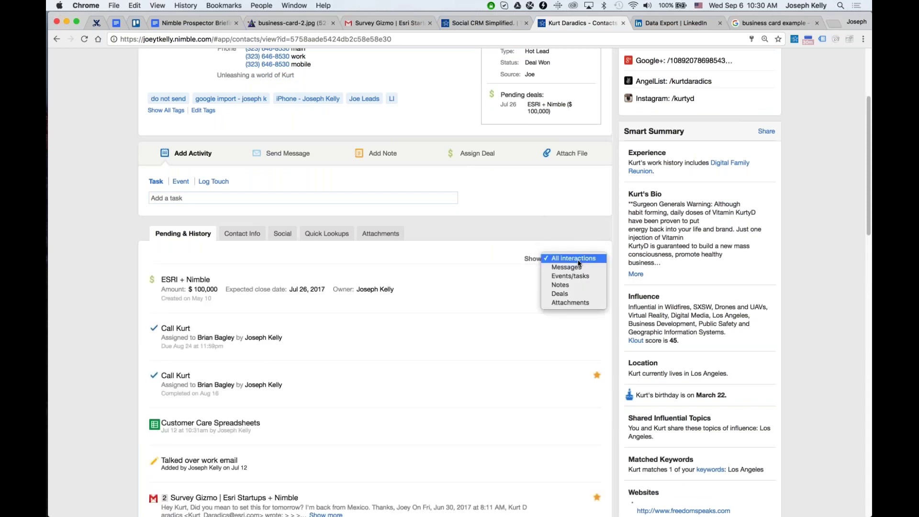
left_click(570, 276)
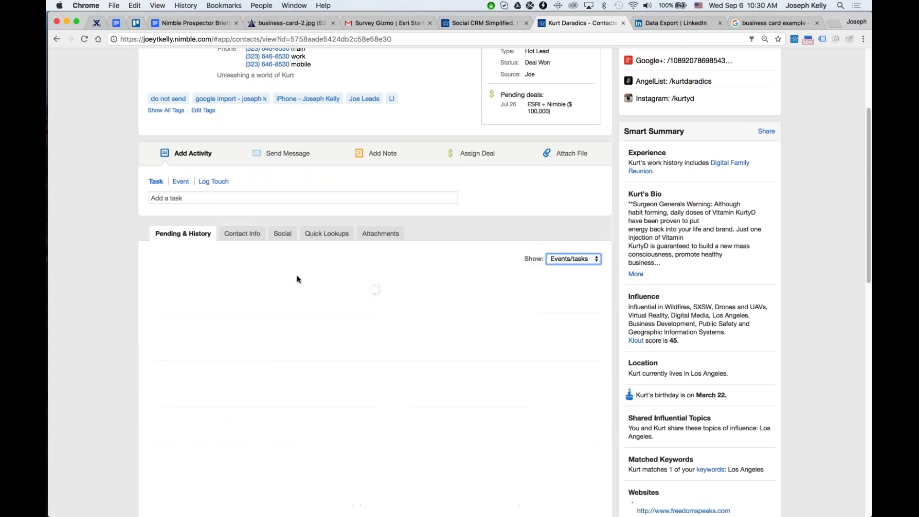
left_click(69, 301)
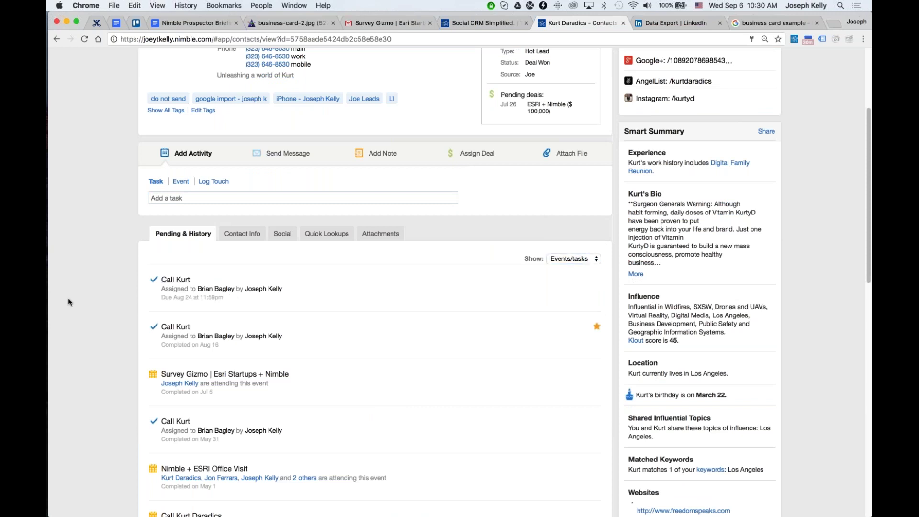
left_click(571, 264)
left_click(574, 238)
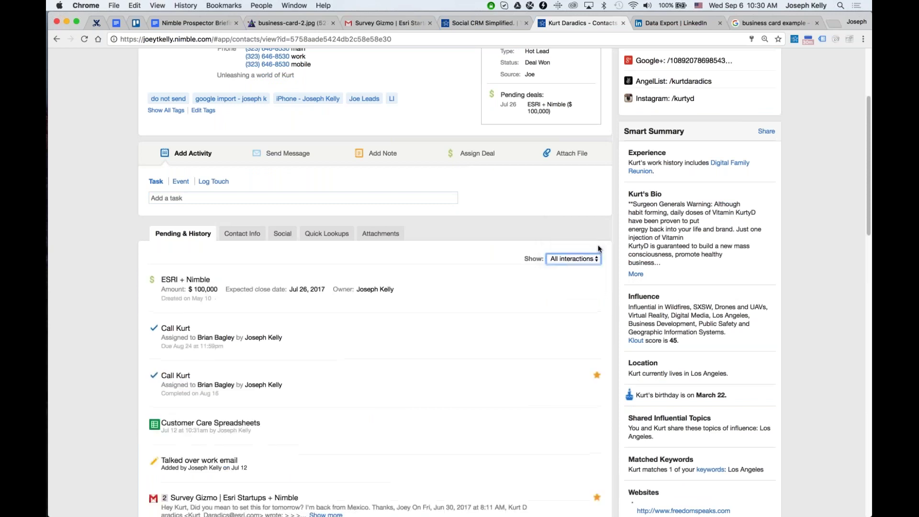
left_click(594, 228)
Zoom in, keep lead type Hot Lead, and change lead source to Rick then back to Joe.
scroll(354, 286, "up", 4)
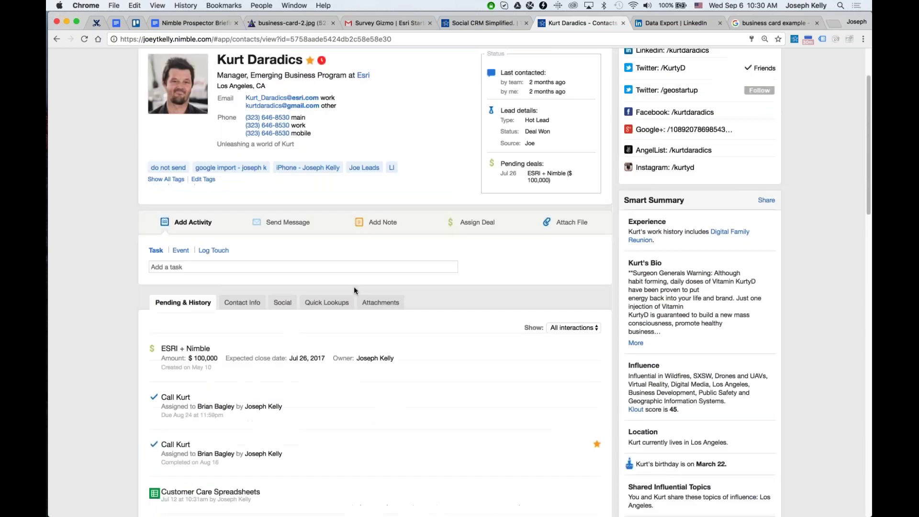
scroll(339, 328, "up", 2)
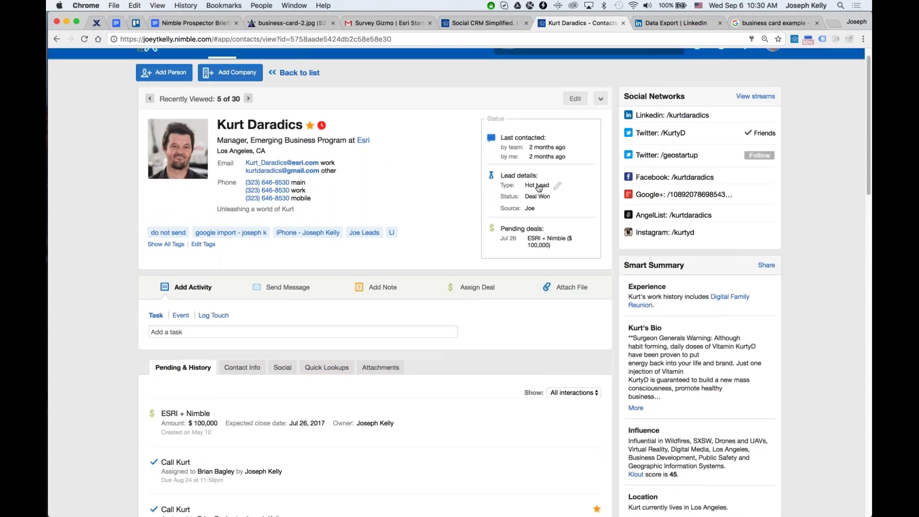
key("super+equal")
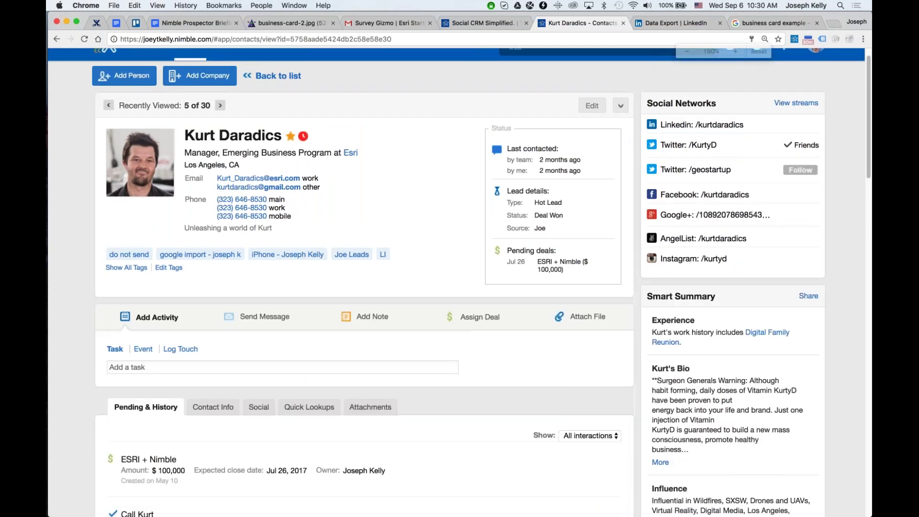
key("super+equal")
scroll(522, 194, "down", 1)
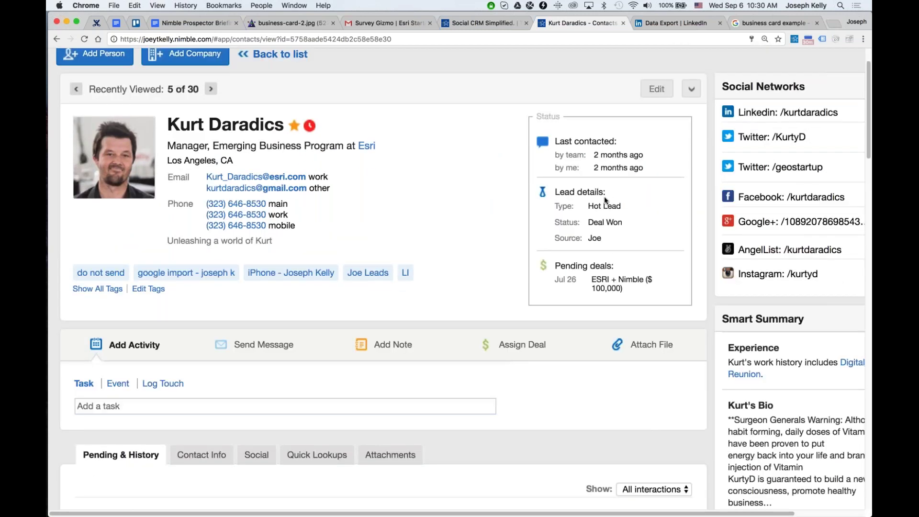
left_click(630, 207)
left_click(630, 206)
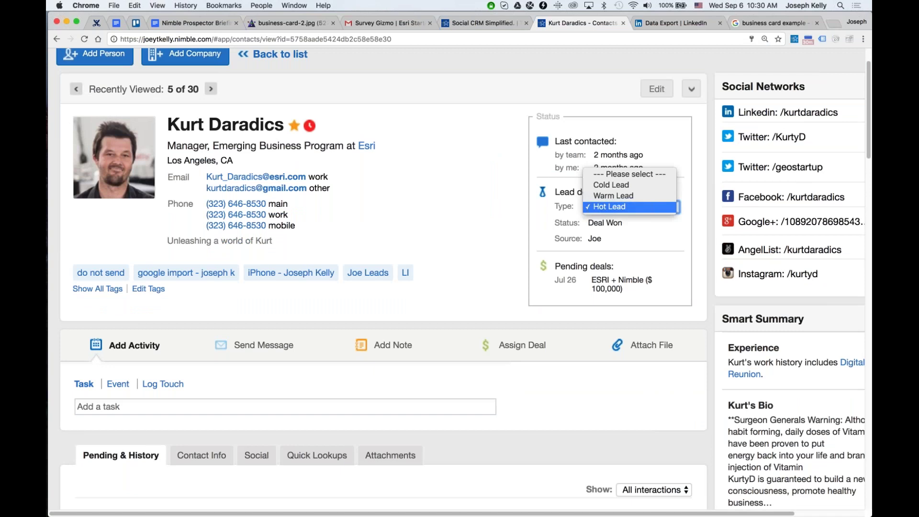
left_click(559, 214)
left_click(621, 240)
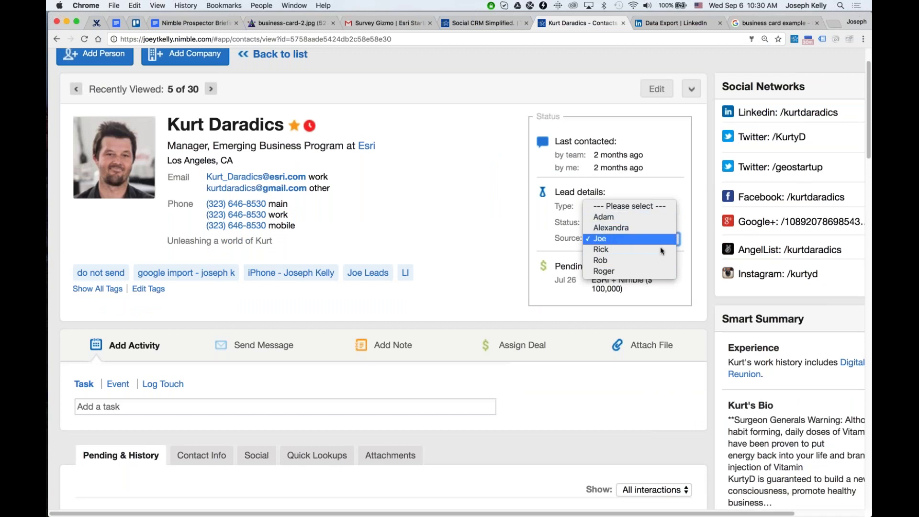
left_click(626, 251)
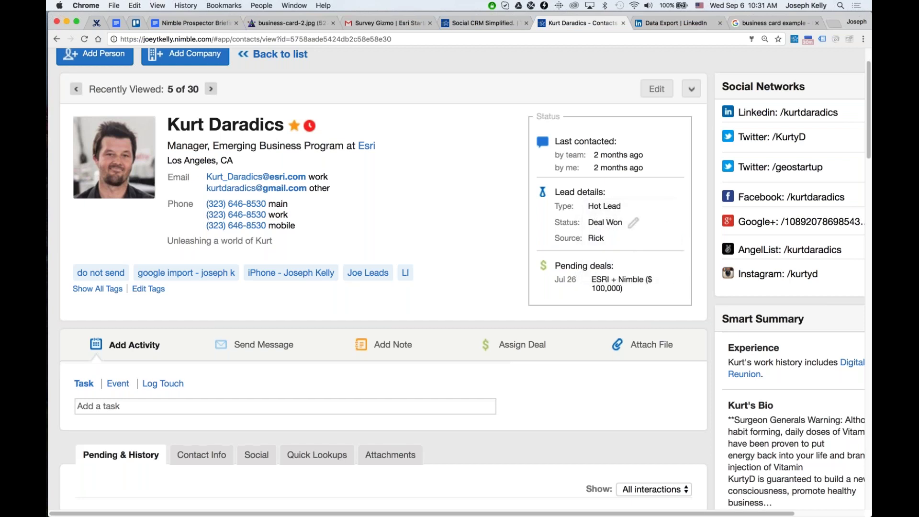
left_click(613, 239)
left_click(614, 238)
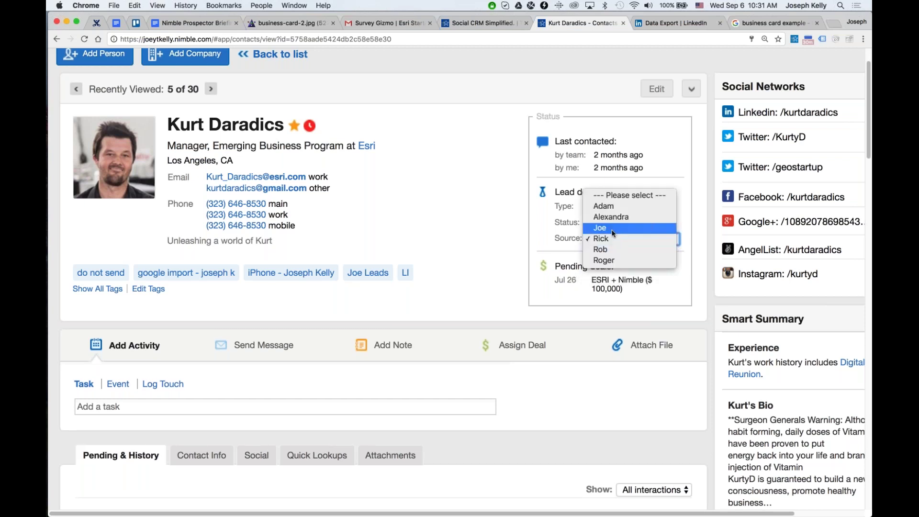
left_click(614, 237)
Keep lead status Deal Won and lead type Hot Lead, then expand all tags.
left_click(550, 231)
left_click(607, 223)
left_click(609, 224)
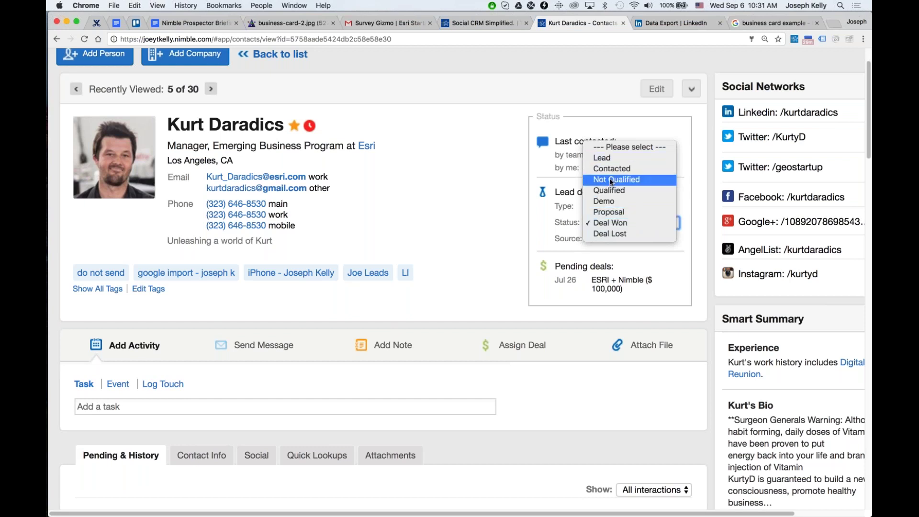
left_click(604, 223)
left_click(611, 207)
left_click(611, 207)
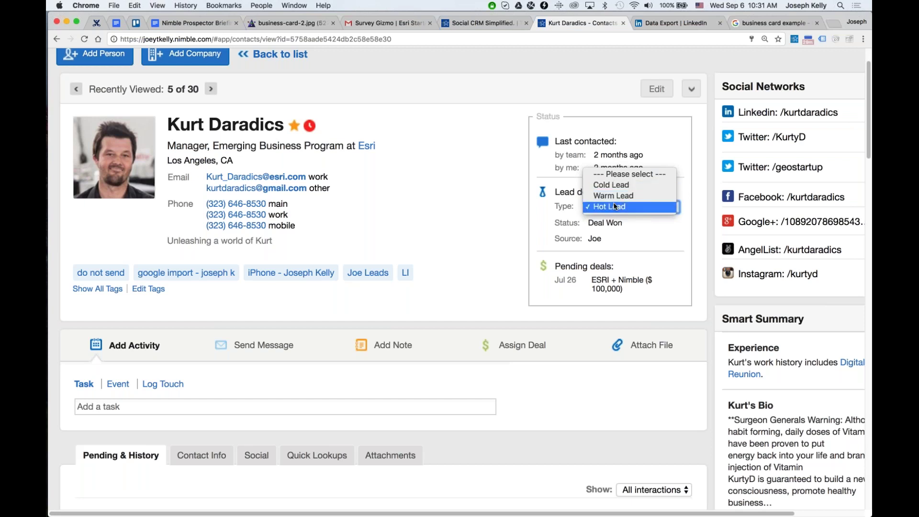
left_click(586, 211)
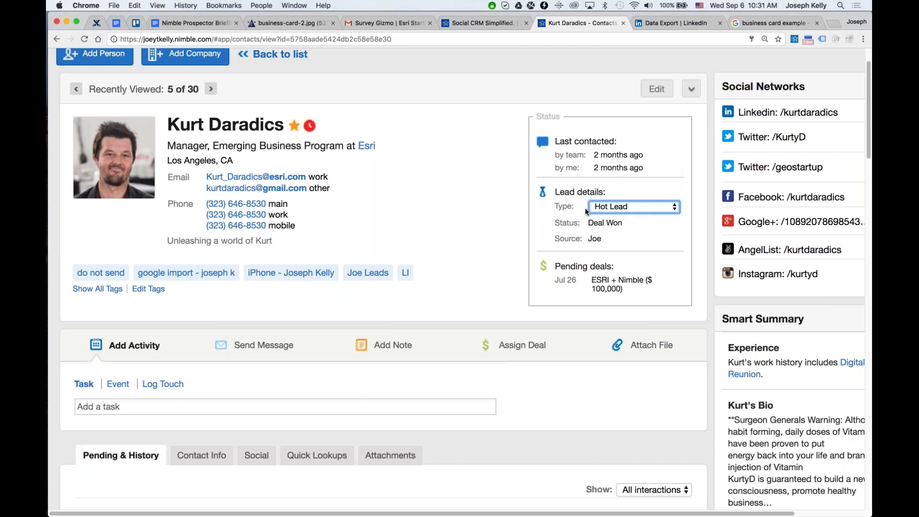
scroll(96, 288, "down", 1)
left_click(95, 286)
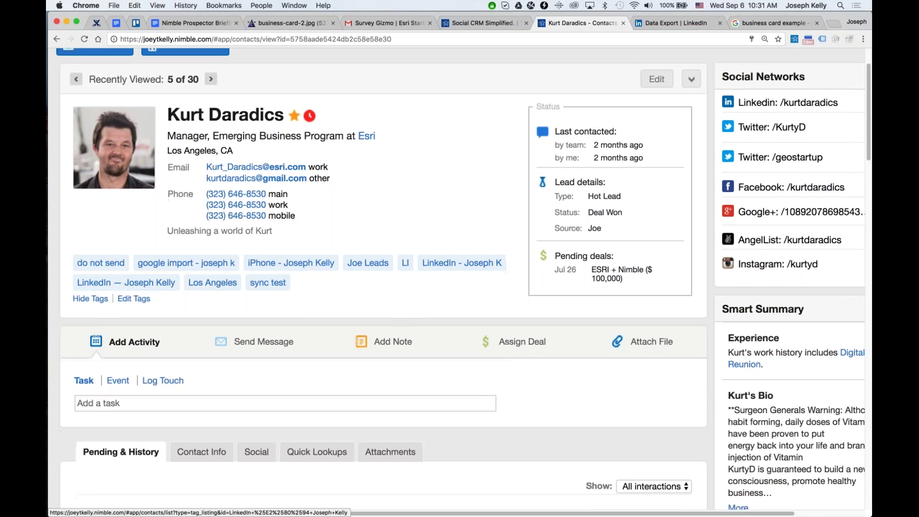
Start a new task titled as a call to the contact.
scroll(149, 314, "down", 1)
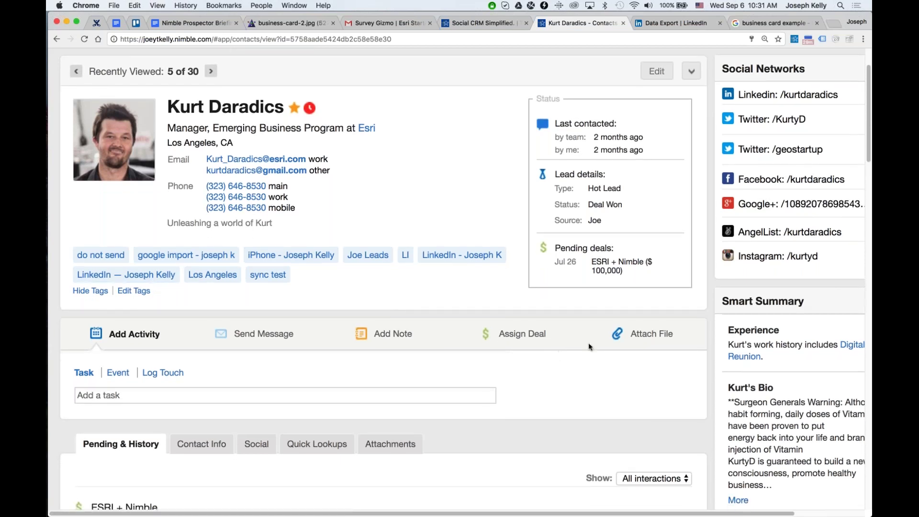
scroll(587, 343, "down", 5)
left_click(285, 263)
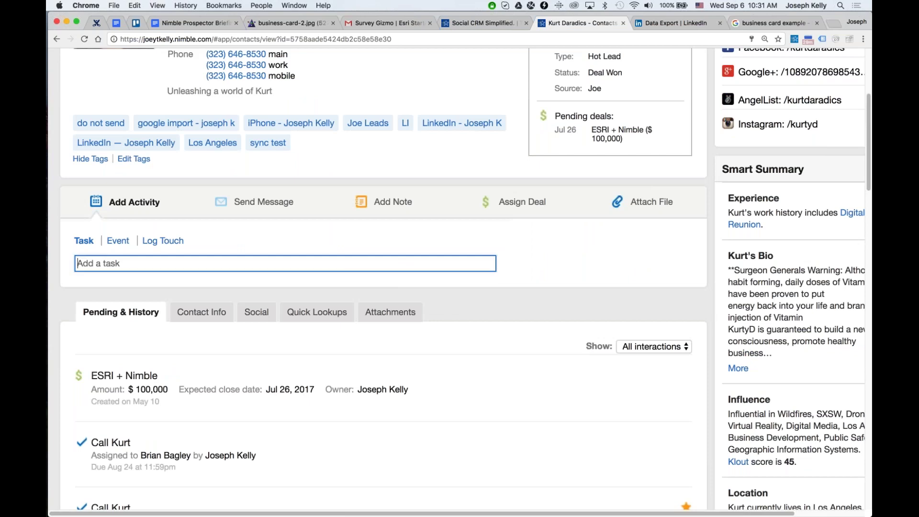
type("As")
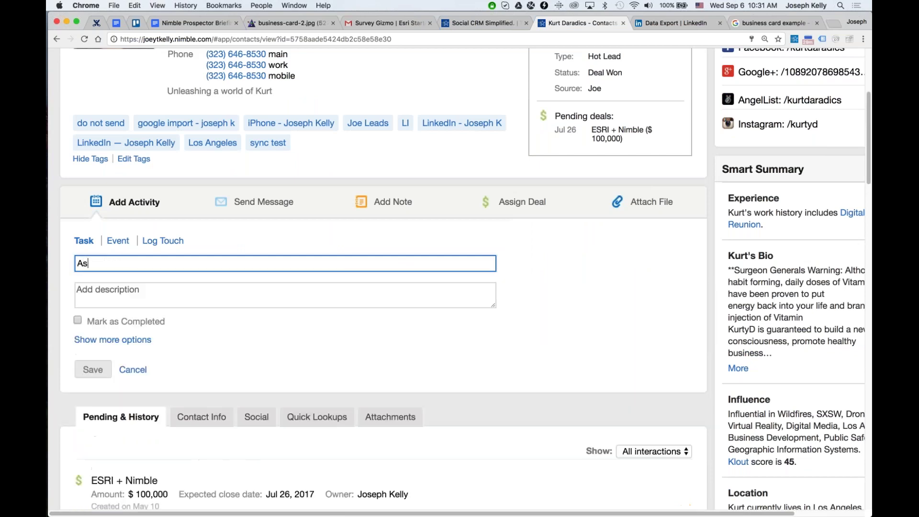
type("sign A")
key("ctrl+a")
type("Call Kurt")
Expand the task options, trying another assignee and a specific due date.
left_click(112, 340)
left_click(401, 360)
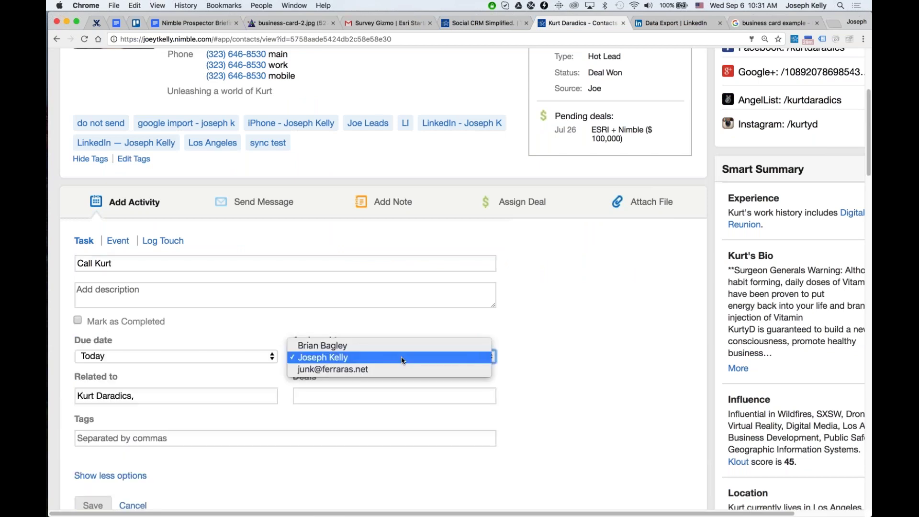
left_click(405, 344)
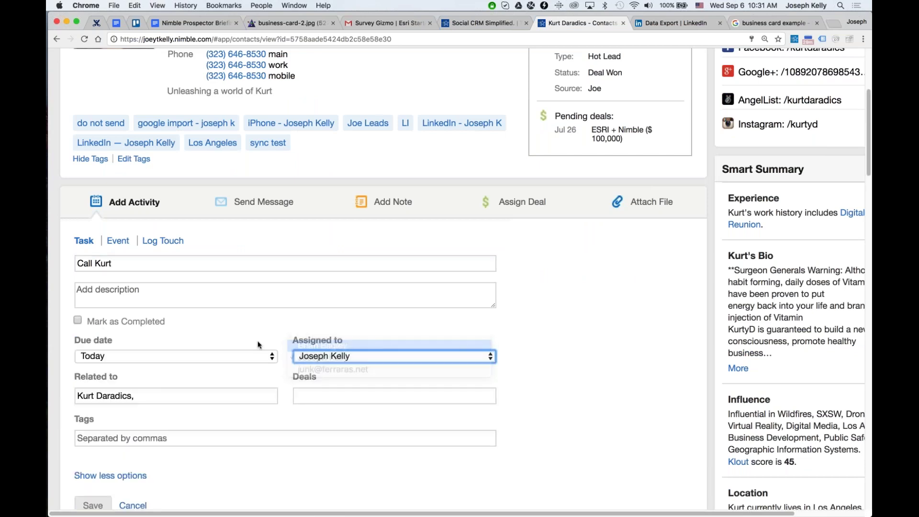
left_click(150, 358)
left_click(133, 415)
left_click(123, 413)
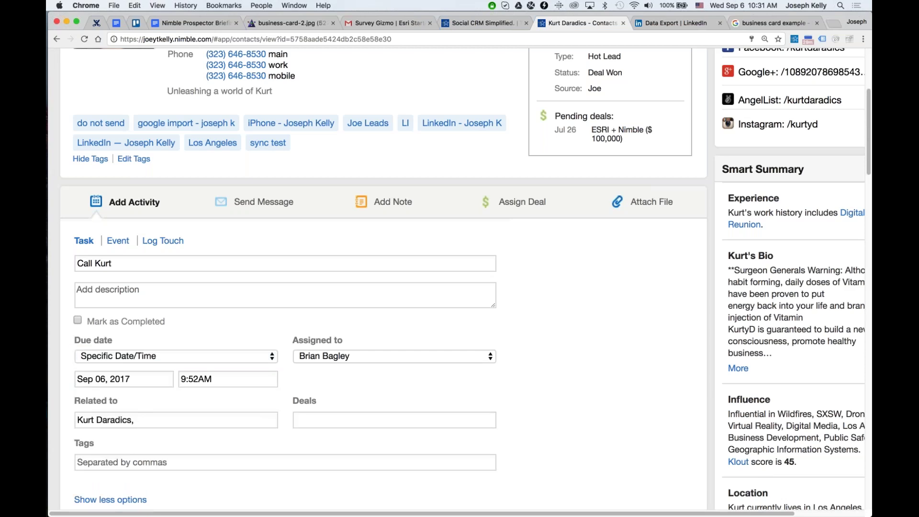
Set the due date to This Week, assign to the logged-in user, and save.
left_click(135, 357)
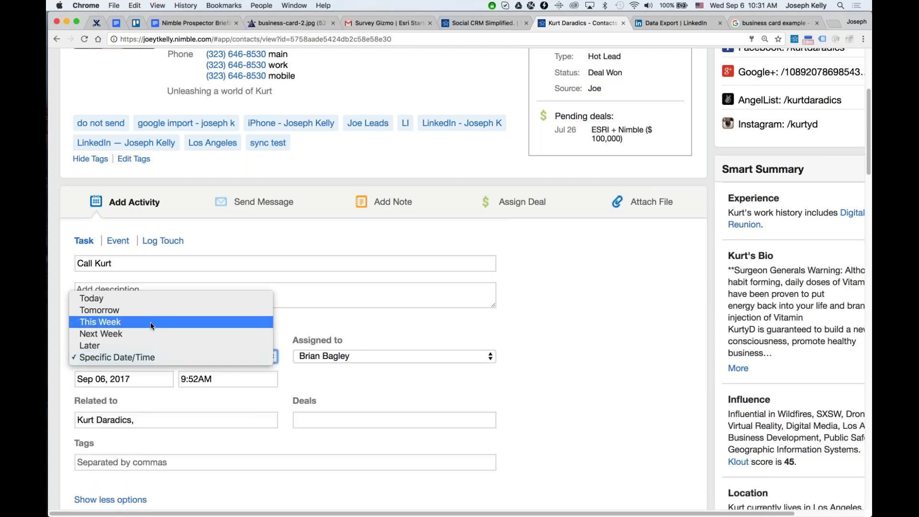
left_click(157, 309)
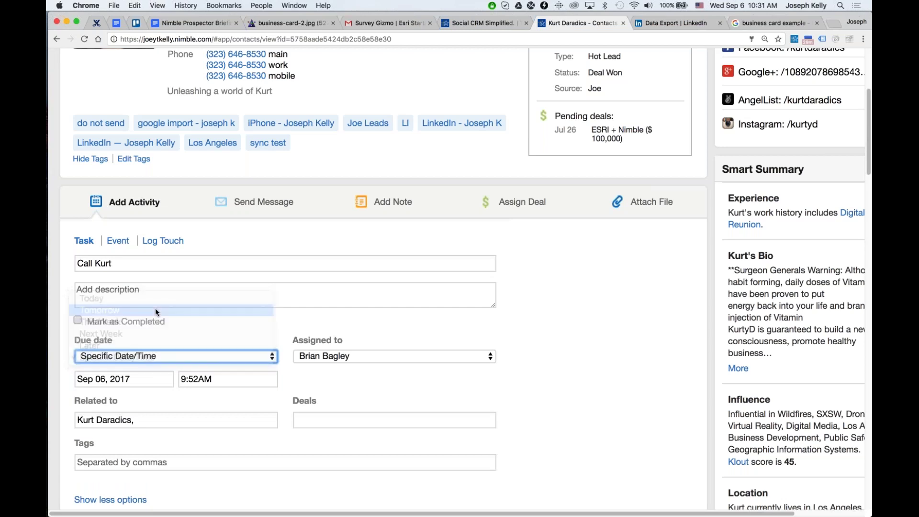
left_click(157, 356)
left_click(156, 370)
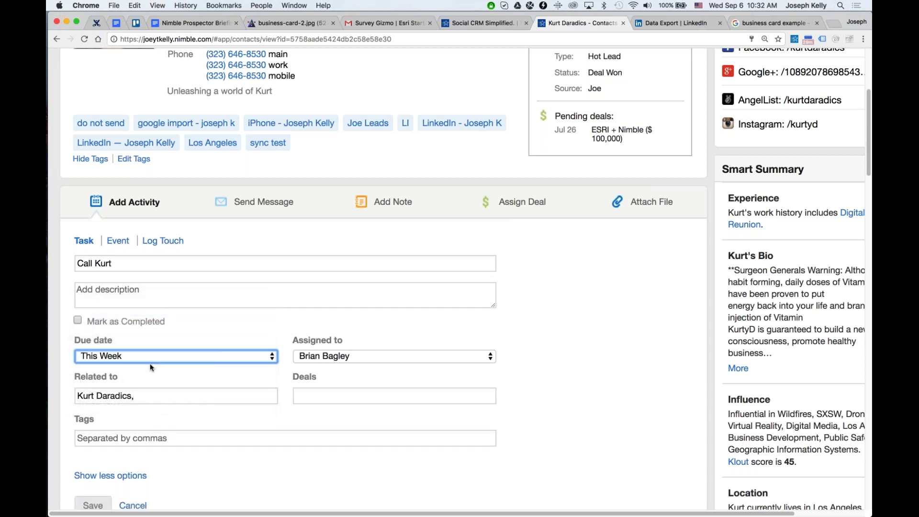
left_click(147, 374)
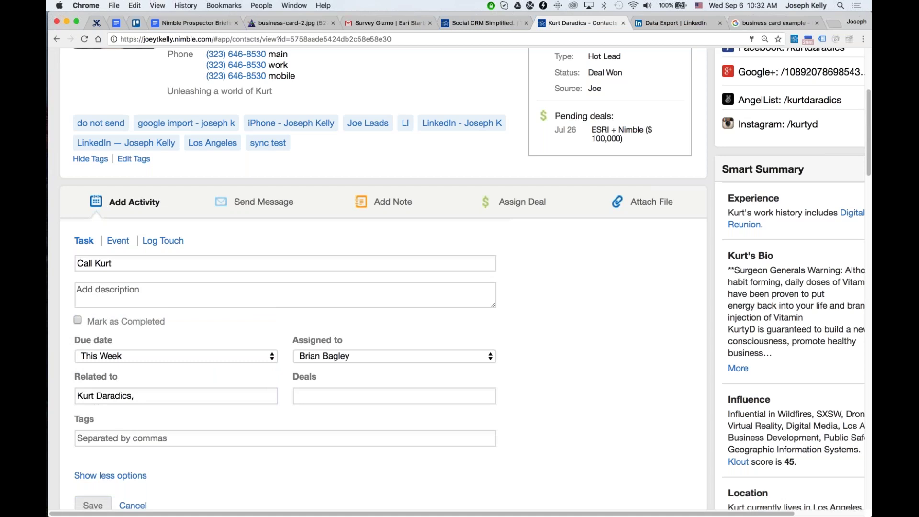
left_click(342, 356)
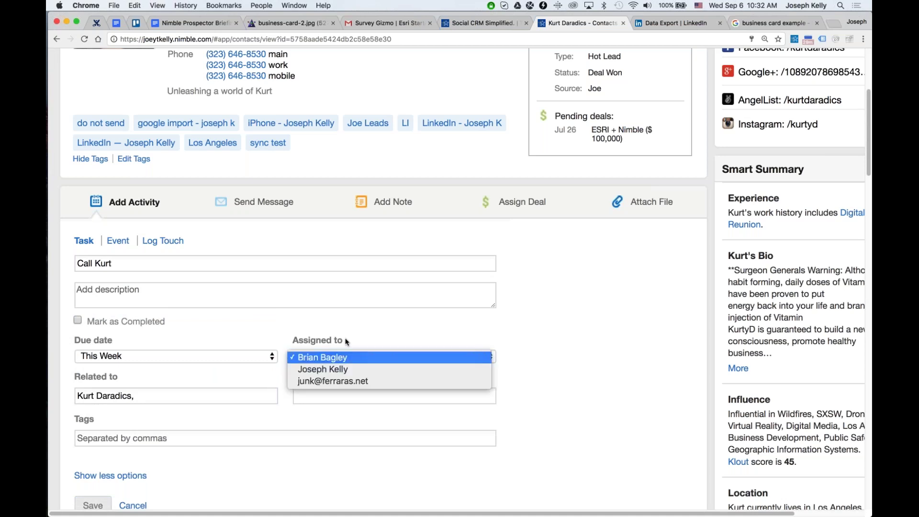
left_click(335, 369)
left_click(92, 505)
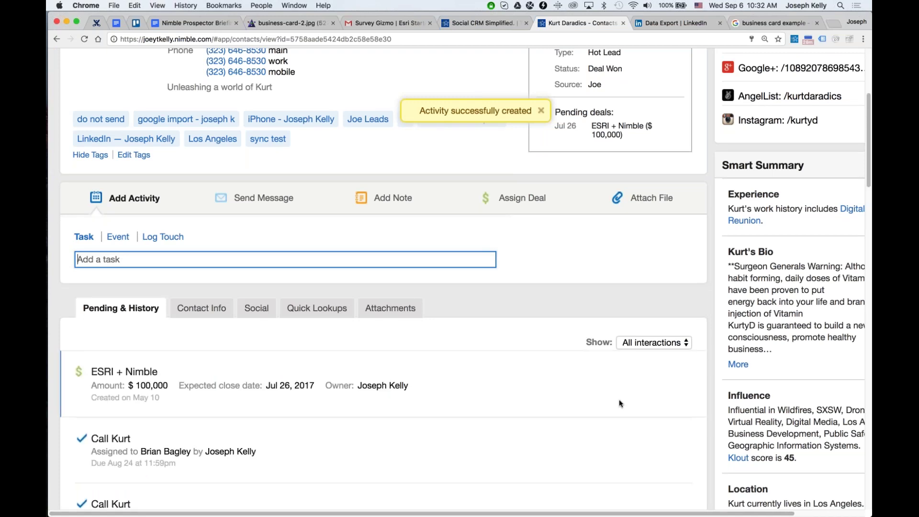
Delete the Aug 24 call task, keeping the Sep 9 one.
left_click(555, 287)
scroll(550, 289, "down", 3)
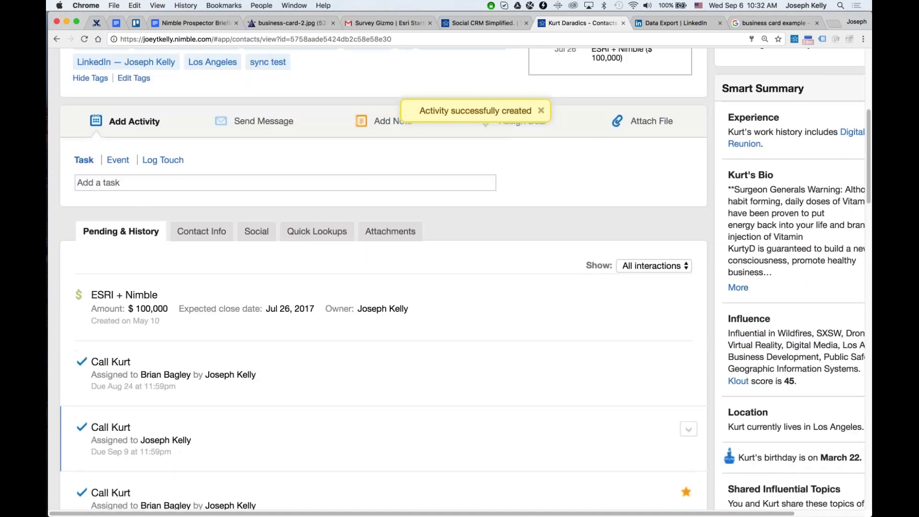
left_click(671, 429)
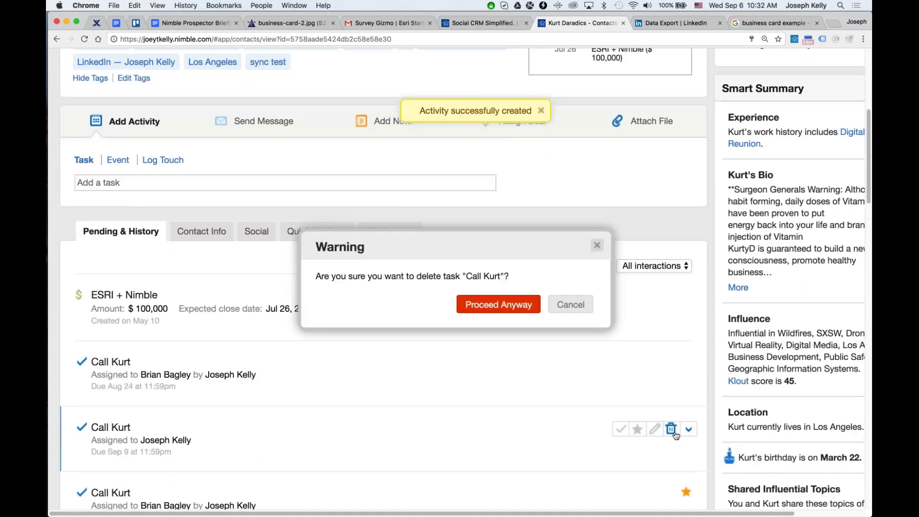
left_click(570, 303)
mouse_move(687, 366)
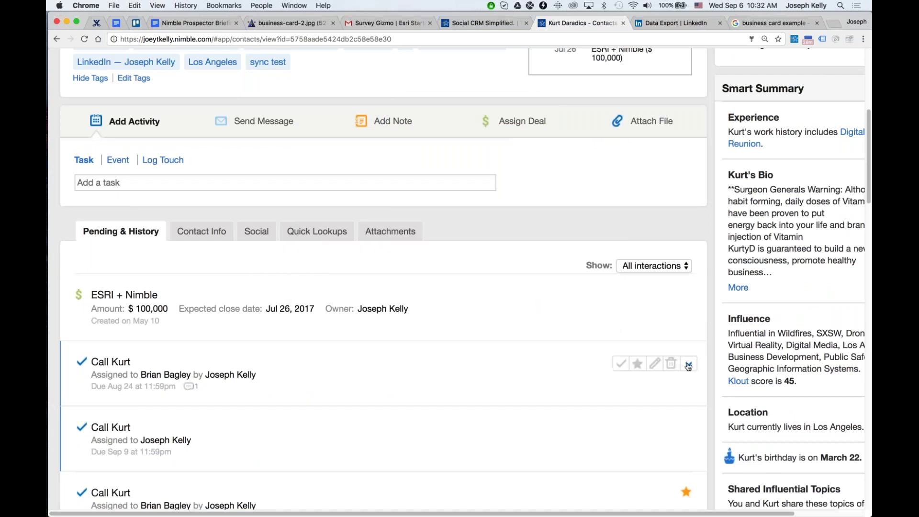
left_click(671, 364)
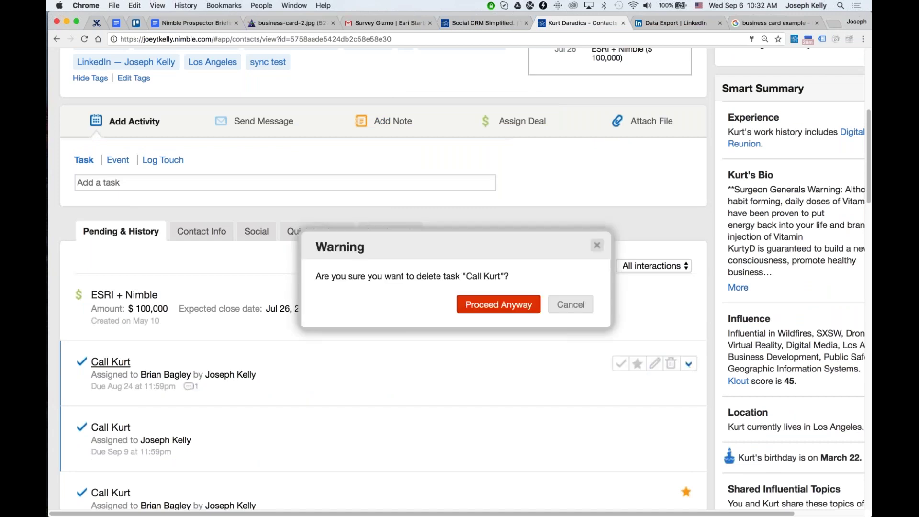
left_click(499, 302)
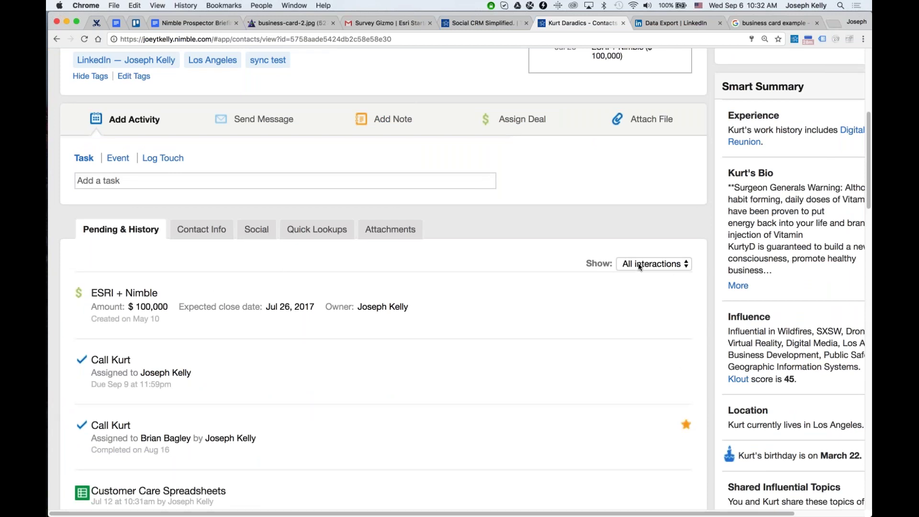
Cycle the history filter through Email and Events/tasks, then back to All interactions.
left_click(656, 266)
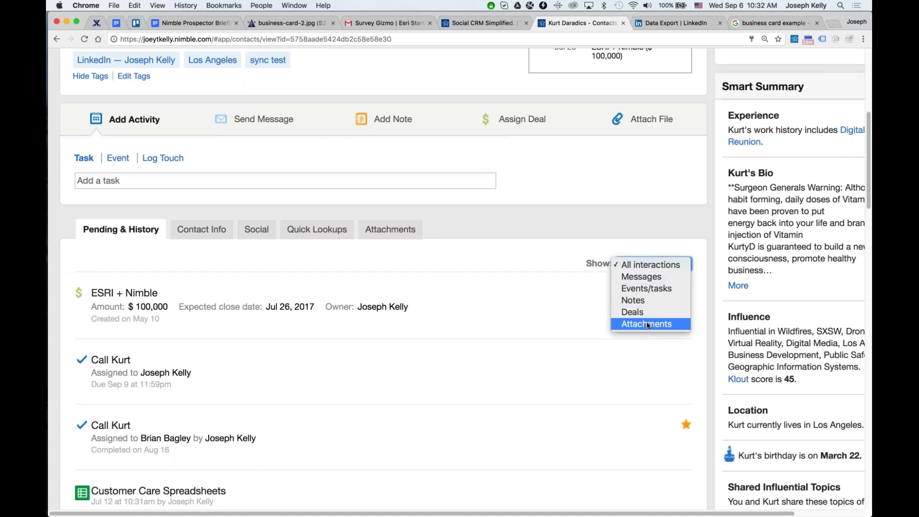
left_click(650, 279)
left_click(646, 267)
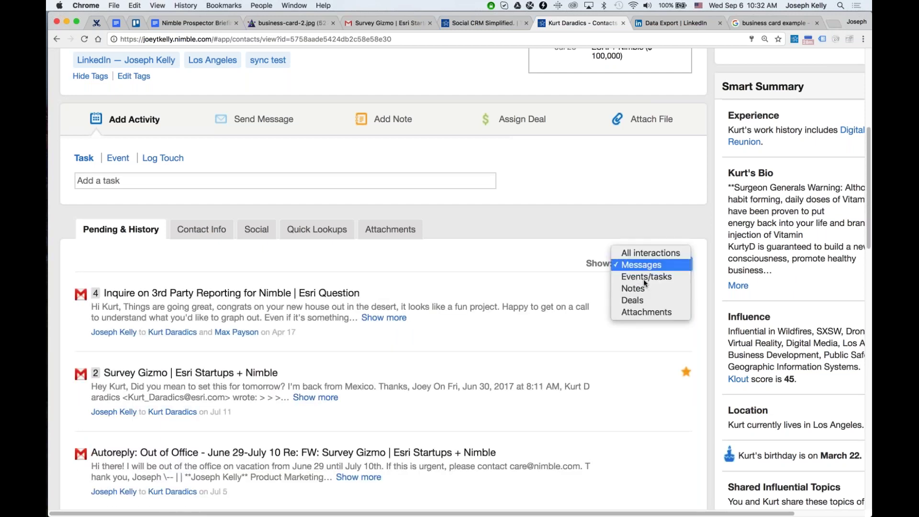
left_click(655, 274)
left_click(656, 265)
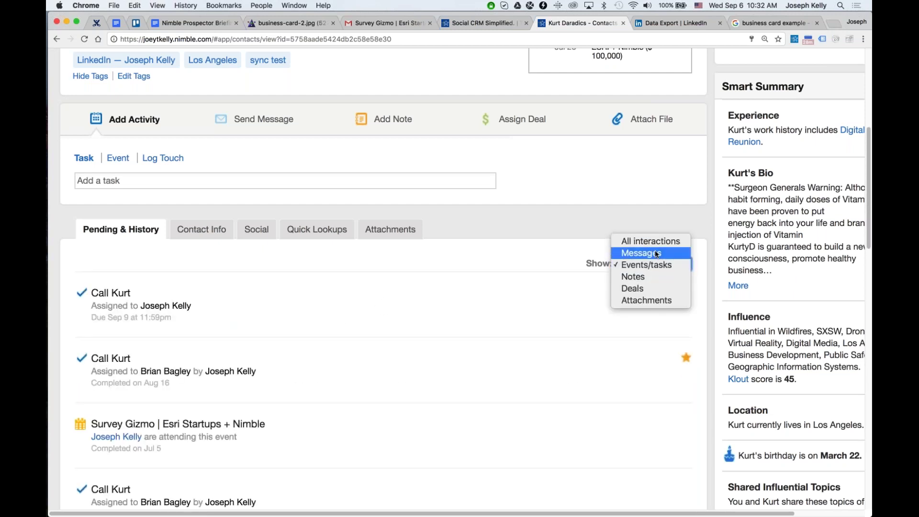
left_click(653, 252)
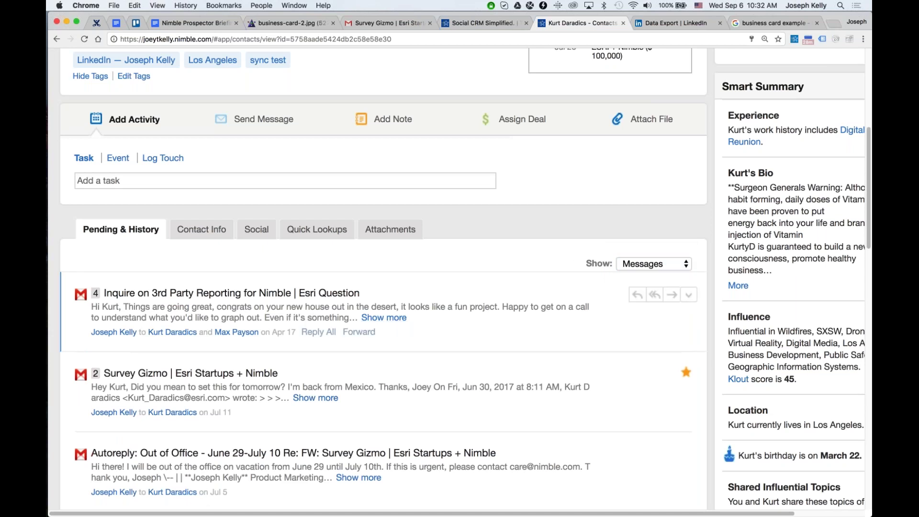
left_click(636, 266)
left_click(622, 253)
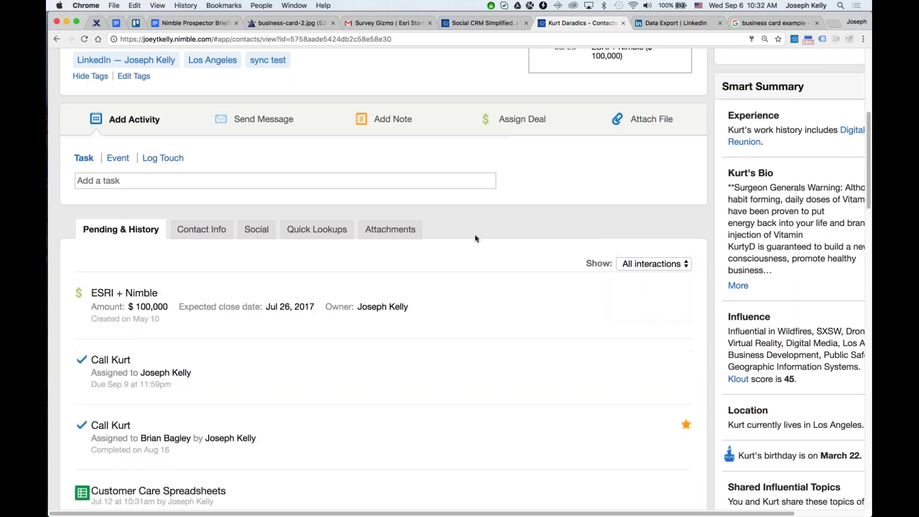
Explore adding an event, keeping Nimble Calendar and opening the guest list.
scroll(185, 190, "up", 2)
left_click(117, 232)
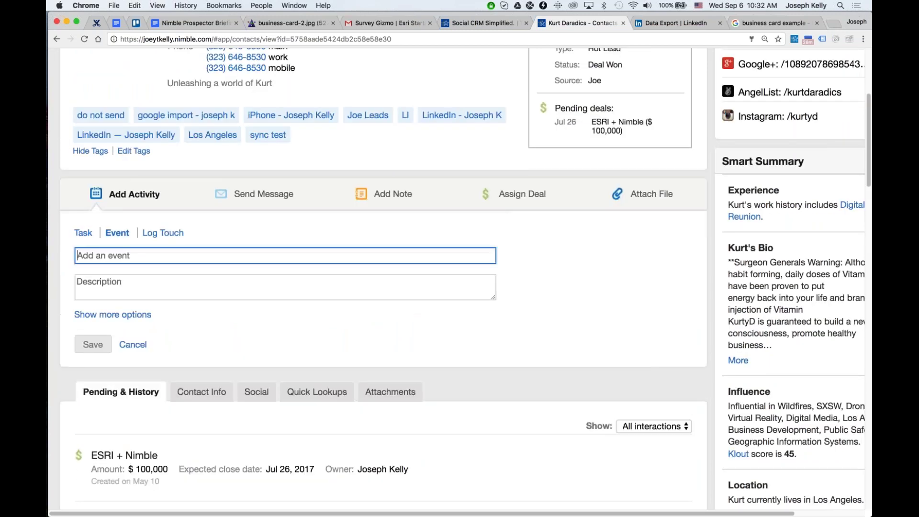
left_click(110, 315)
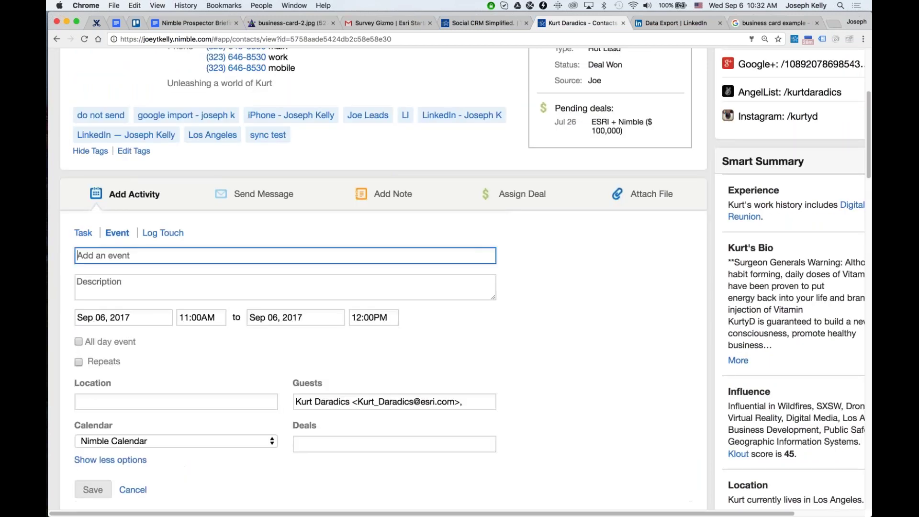
left_click(220, 443)
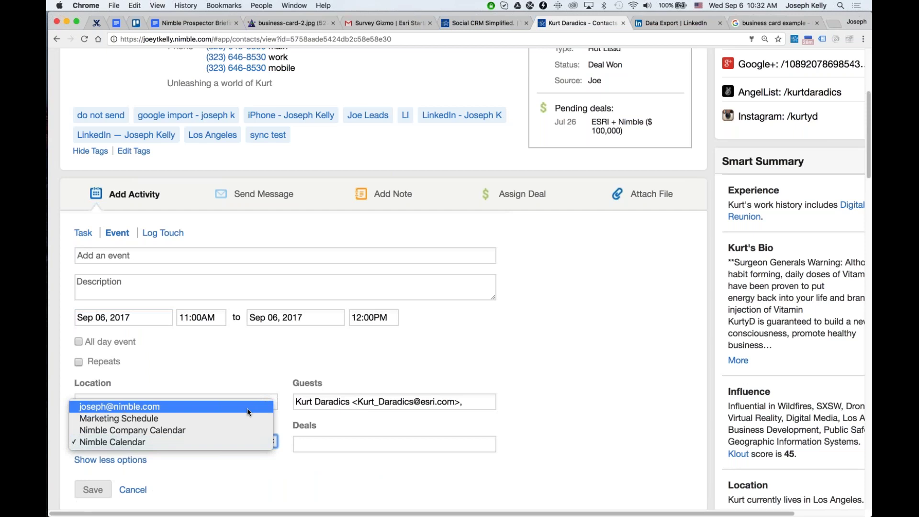
left_click(306, 380)
left_click(489, 401)
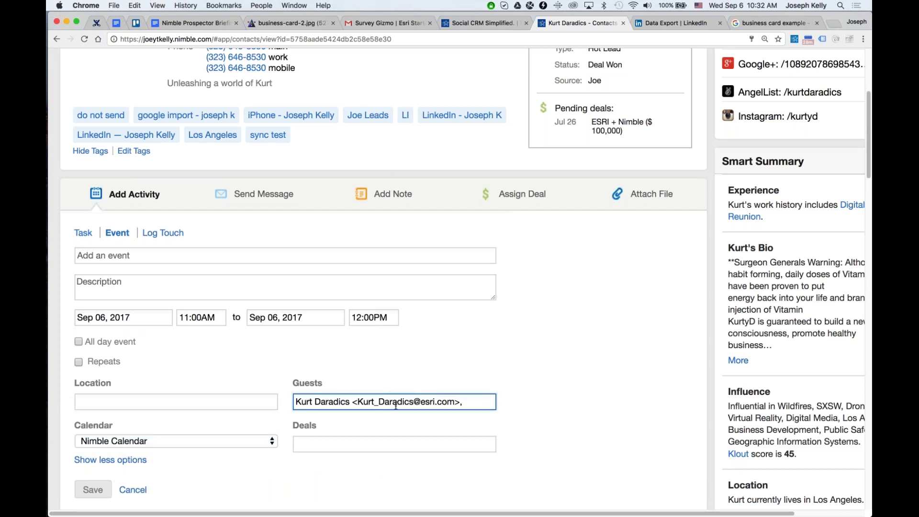
Log a 'Texted with' touch note and update the stay-in-touch cycle.
left_click(184, 240)
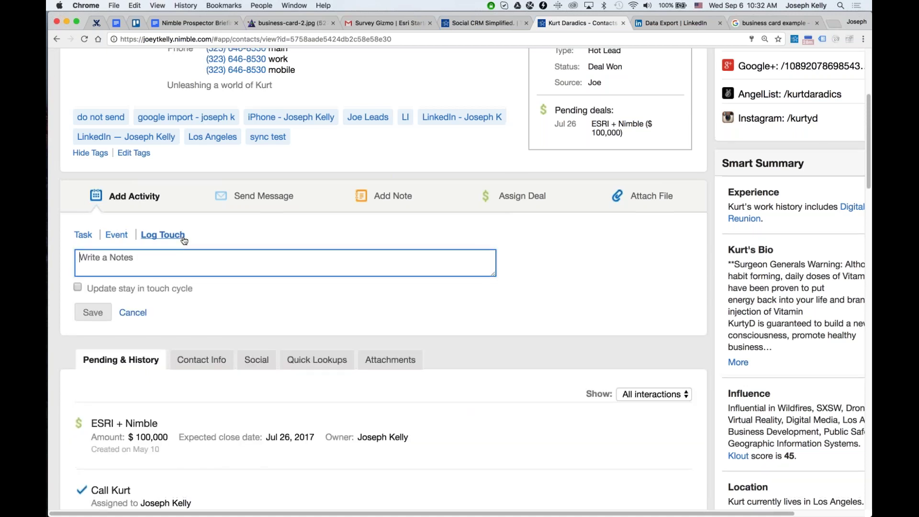
scroll(184, 240, "up", 5)
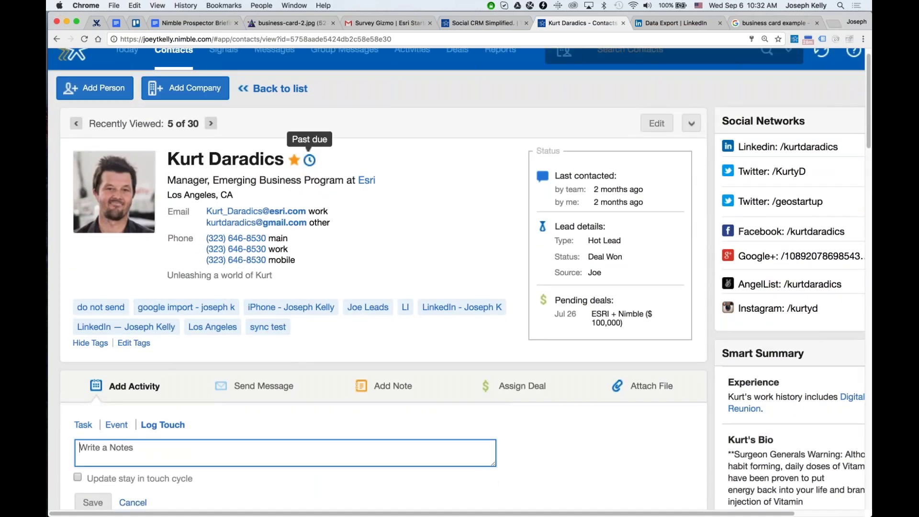
scroll(120, 402, "down", 1)
type("Texted with Kurt")
left_click(77, 465)
left_click(93, 490)
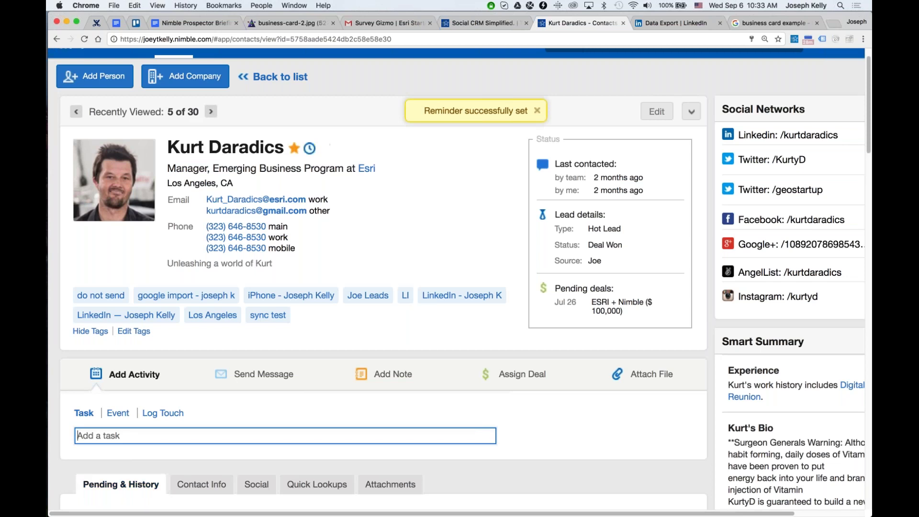
View the stay-in-touch settings and start a new email to the contact.
left_click(310, 148)
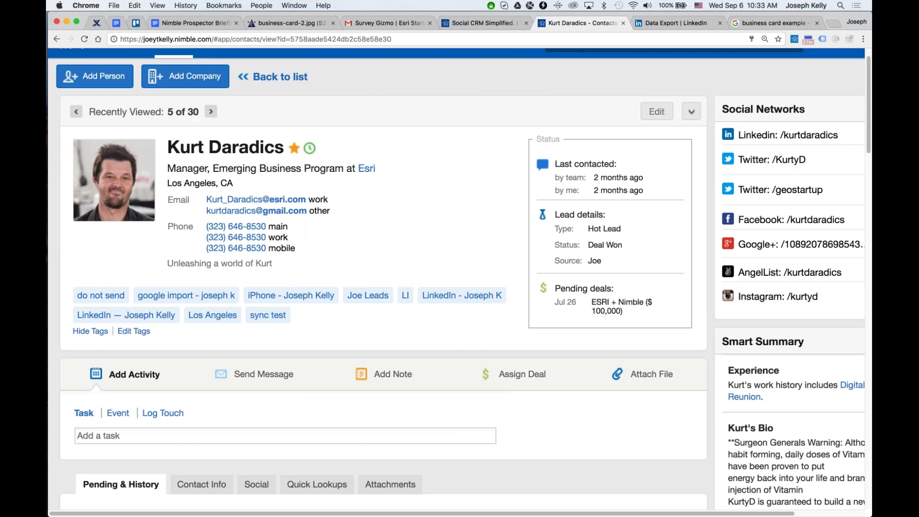
left_click(263, 374)
scroll(565, 394, "down", 5)
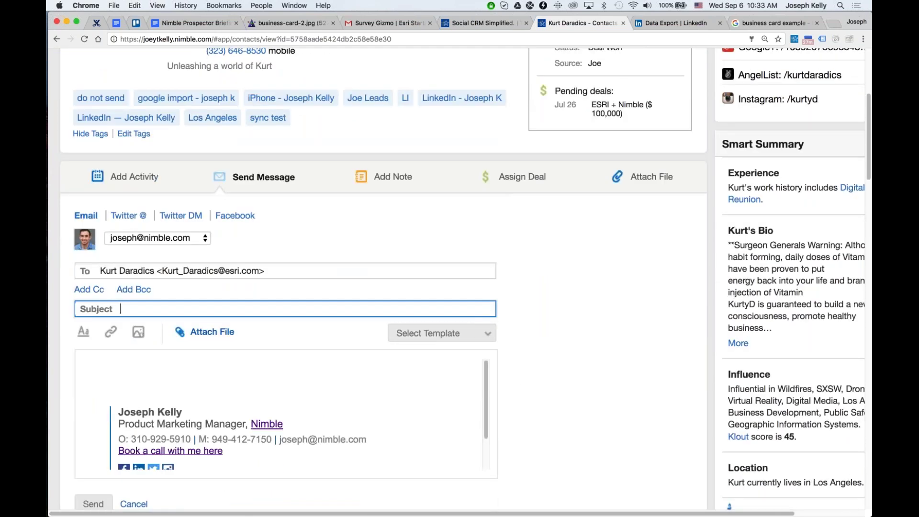
Preview the Twitter mention, Twitter DM and Facebook message options, then return to Email.
left_click(127, 215)
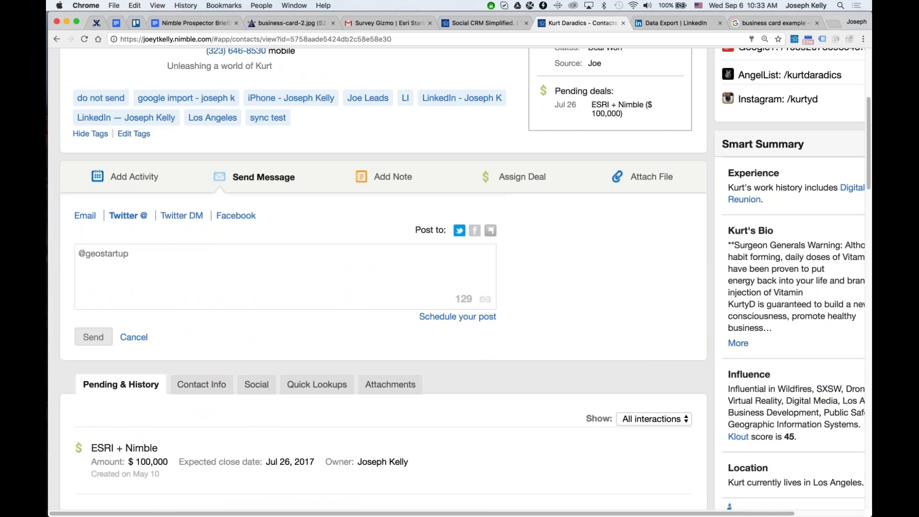
left_click(191, 217)
left_click(236, 216)
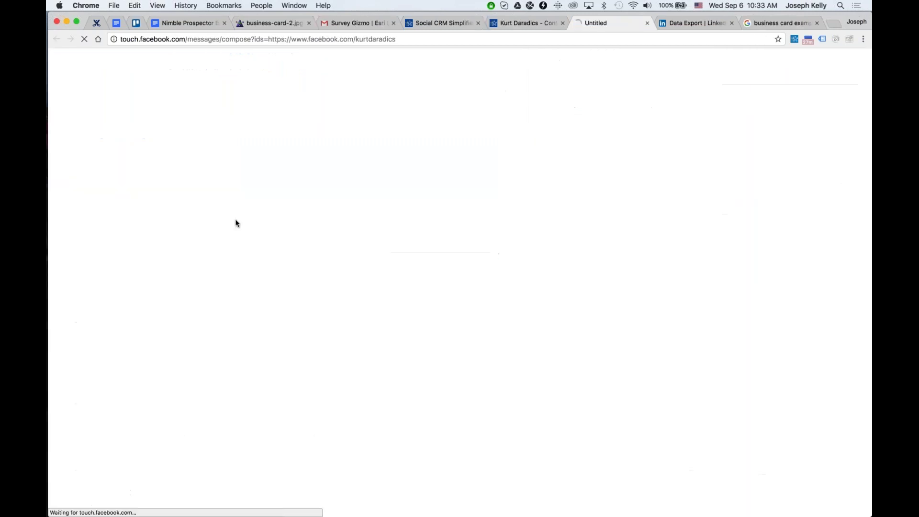
key("super+w")
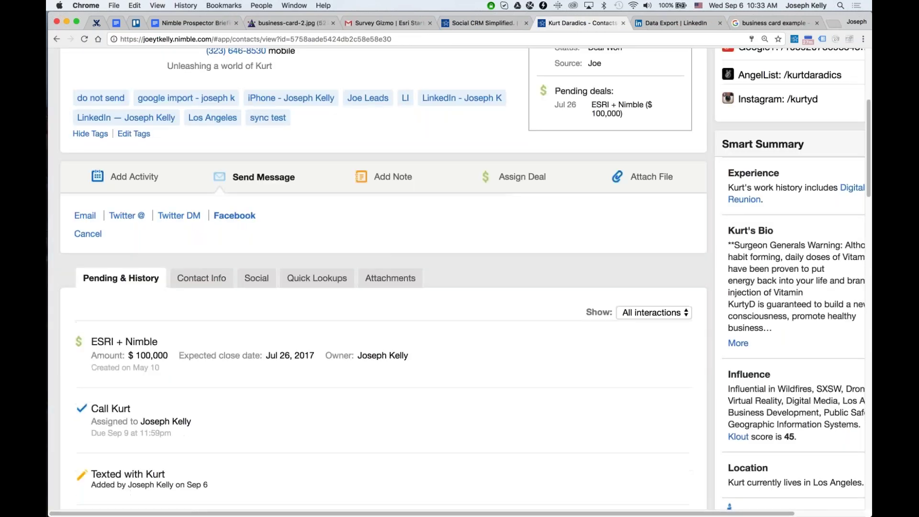
left_click(86, 216)
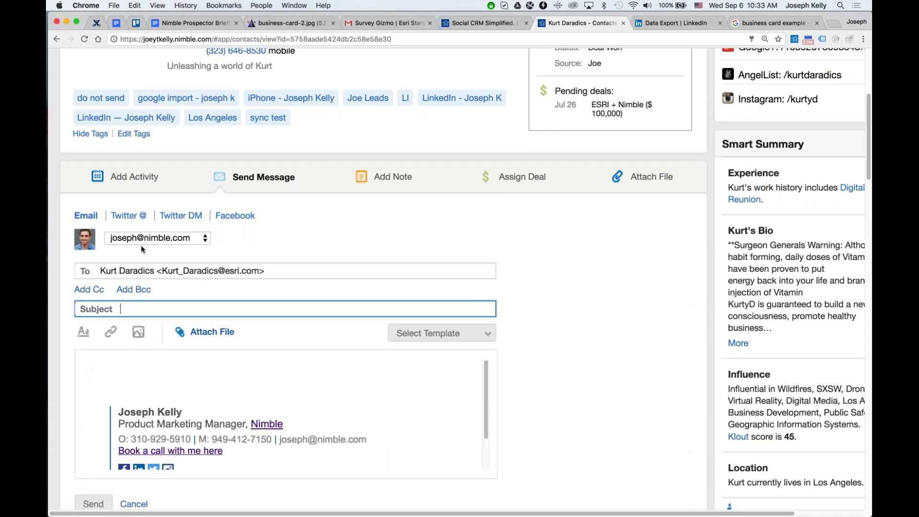
Clear a test entry from the body and apply Template 1, replacing the email content.
left_click(431, 334)
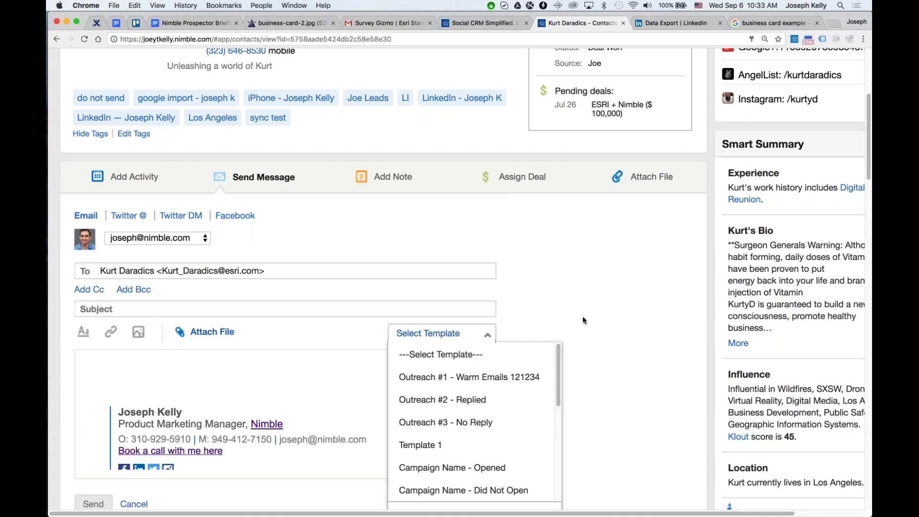
scroll(582, 316, "down", 3)
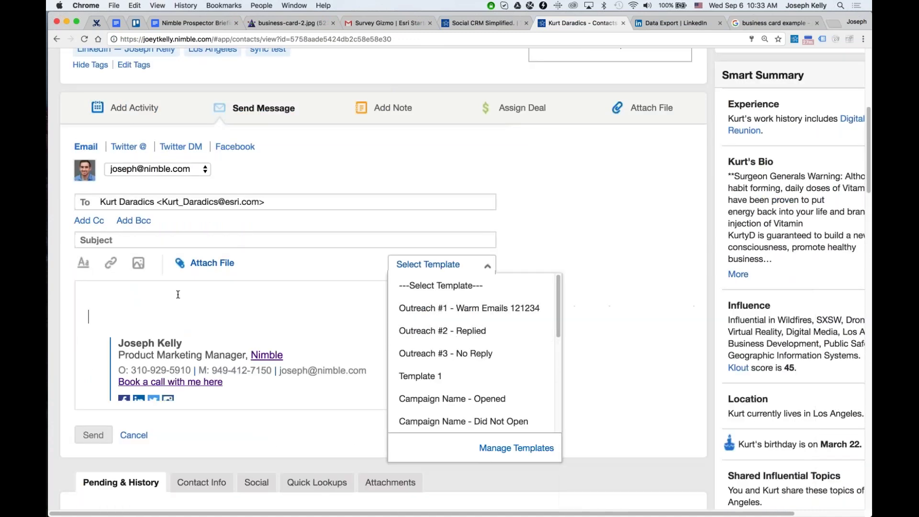
type("fsafasf")
key("shift+super+Left")
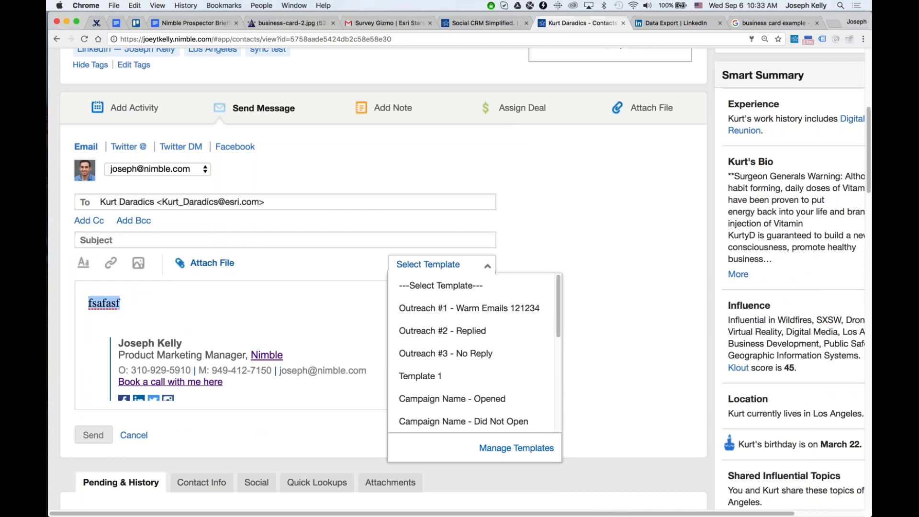
key("BackSpace")
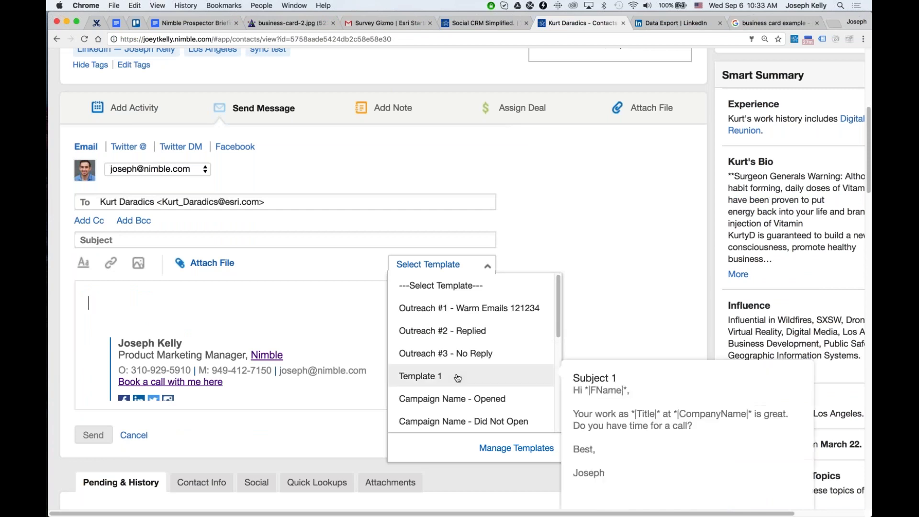
left_click(455, 376)
left_click(515, 309)
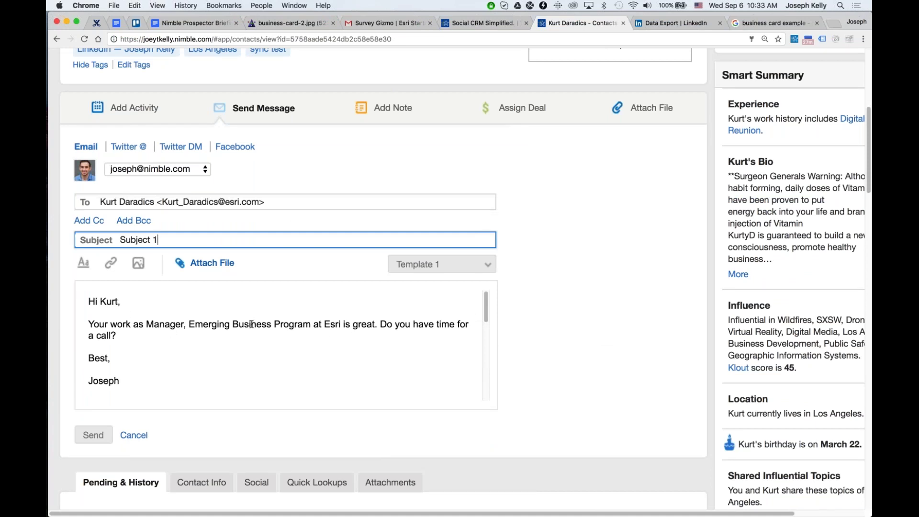
Review the filled email and leave Template 1 selected in the template list.
scroll(511, 326, "up", 5)
scroll(510, 327, "down", 1)
left_click(452, 474)
scroll(452, 477, "down", 4)
mouse_move(528, 393)
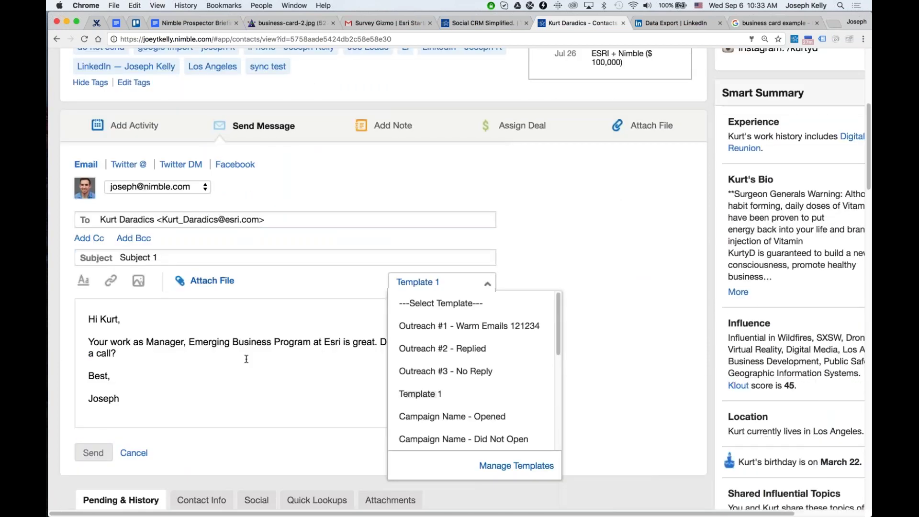
left_click(532, 315)
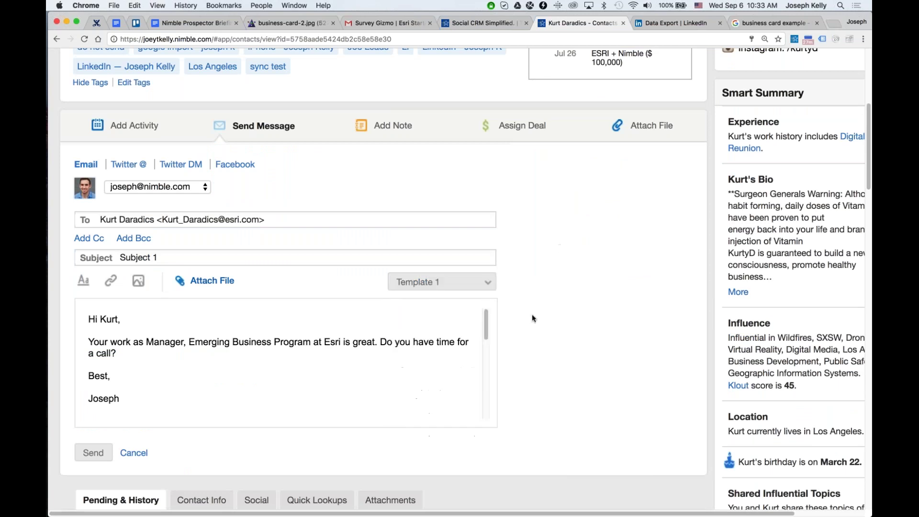
Try Add Note and Assign Deal with more options, then switch to Attach File and zoom out.
left_click(393, 126)
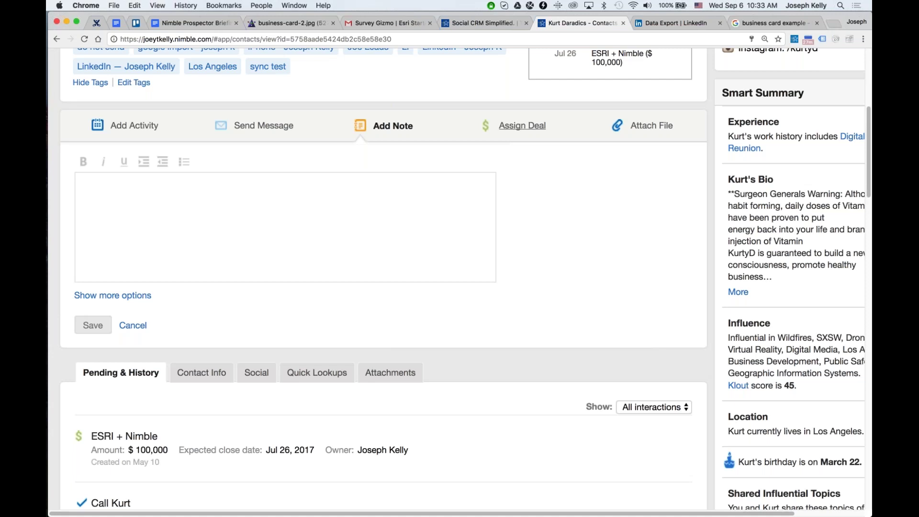
left_click(522, 125)
left_click(81, 245)
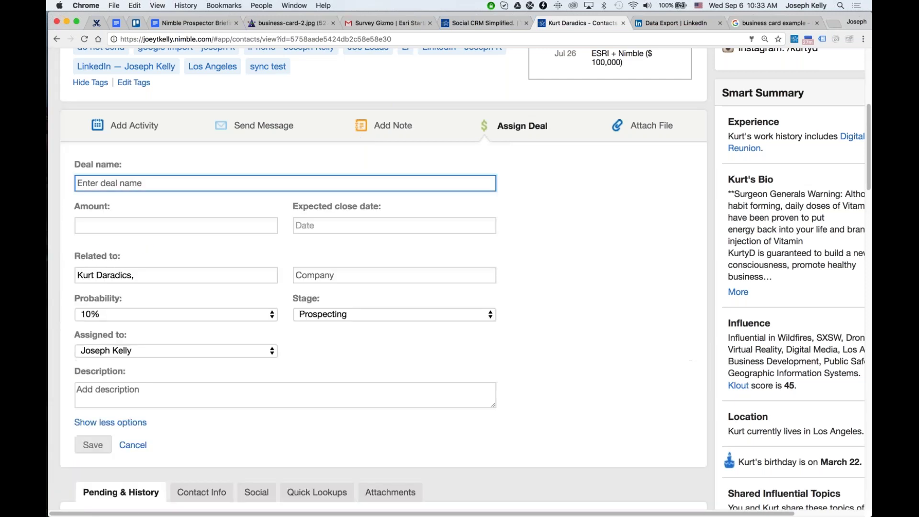
left_click(622, 126)
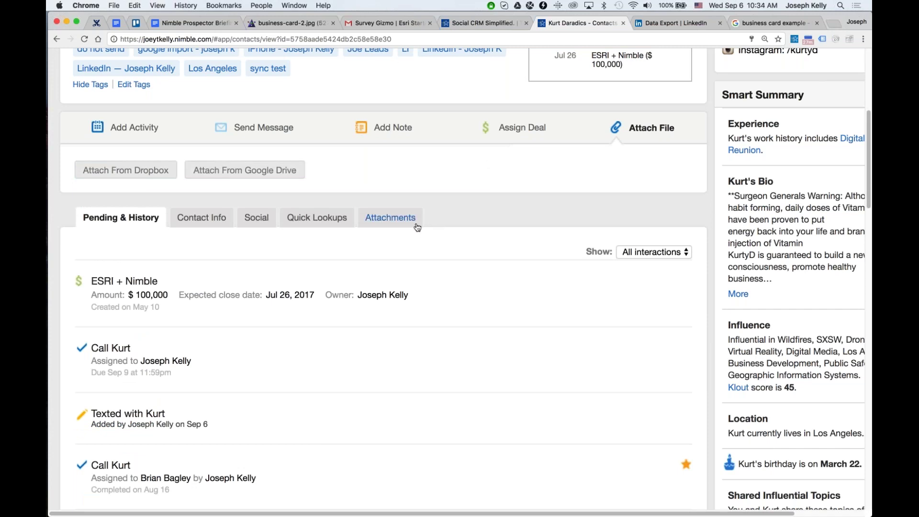
key("super+minus")
scroll(293, 267, "up", 3)
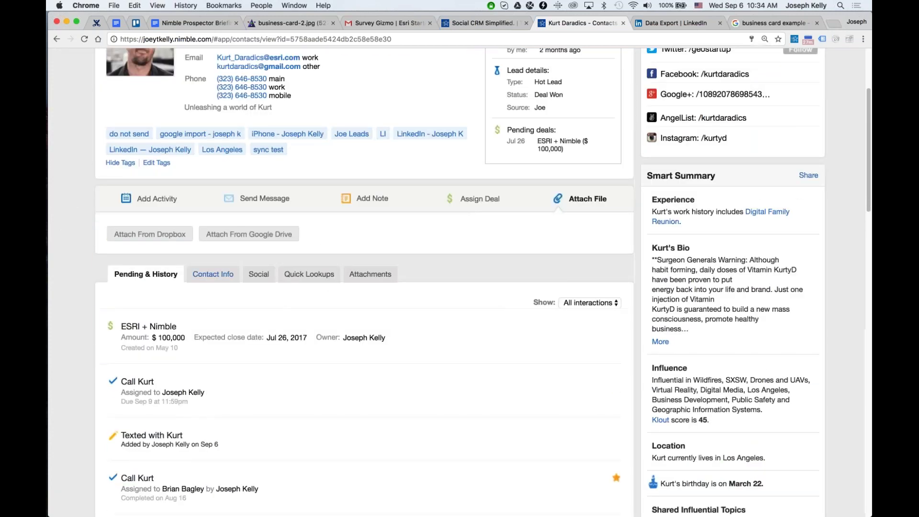
Cycle the history Show filter through All, Messages and Events/tasks.
left_click(577, 302)
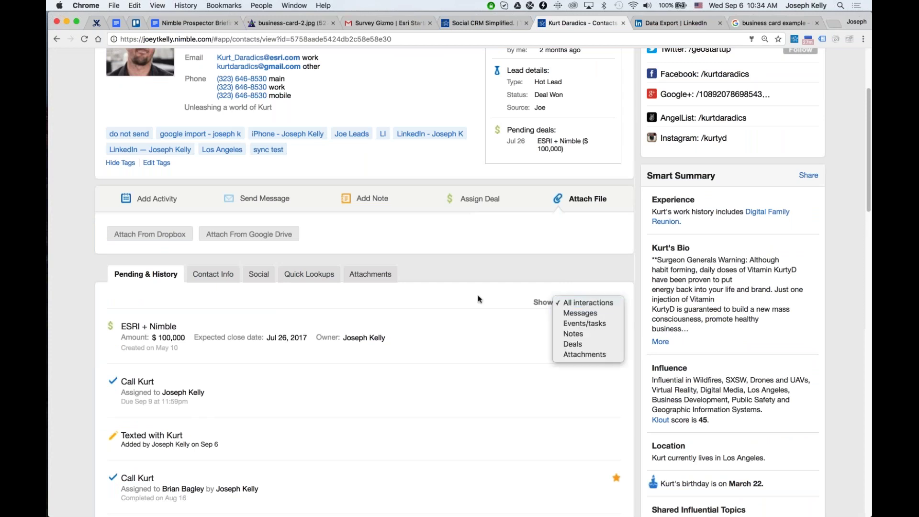
left_click(581, 300)
left_click(580, 302)
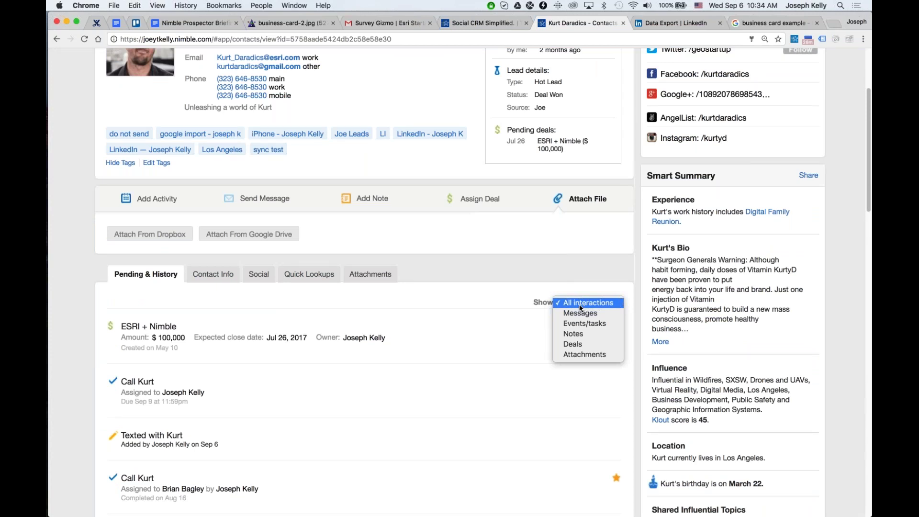
left_click(582, 312)
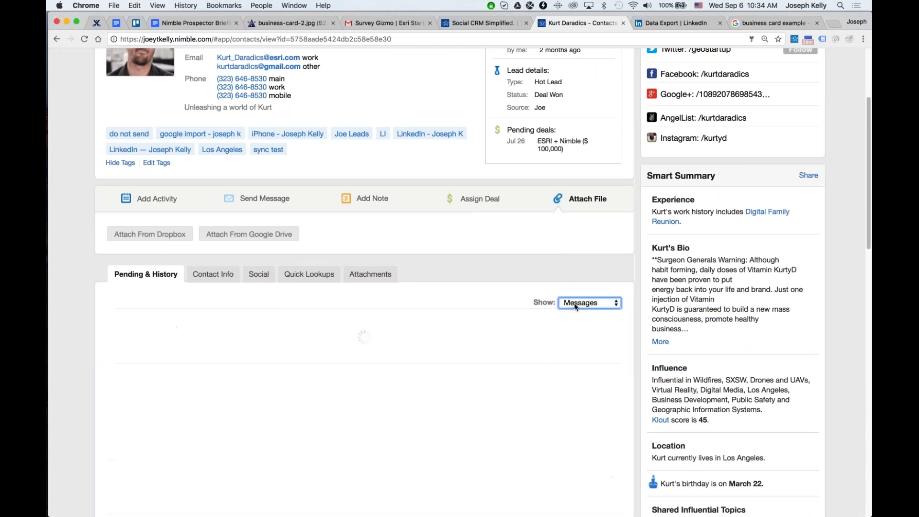
left_click(568, 303)
left_click(558, 314)
Try the Notes and Attachments filters, then show only Deals: ESRI + Nimble and Test Deal ESRI.
left_click(591, 303)
left_click(602, 312)
left_click(589, 303)
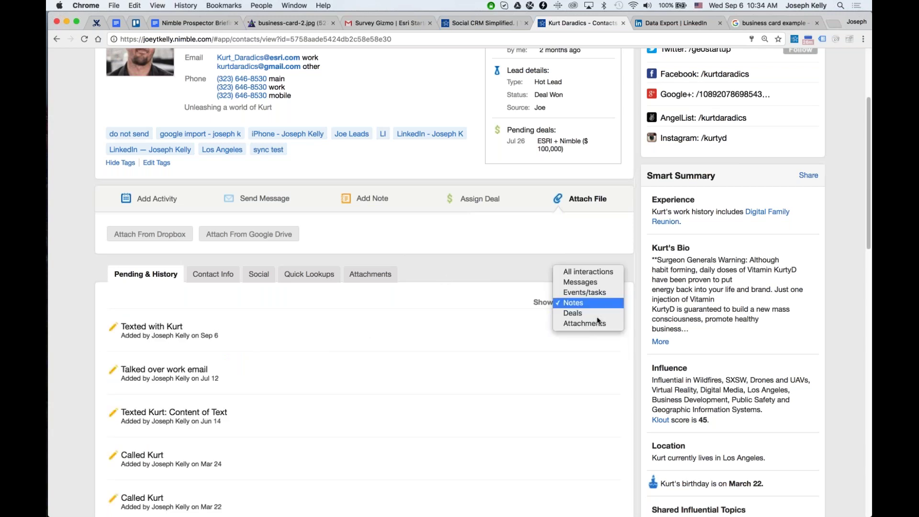
left_click(584, 323)
left_click(575, 305)
left_click(585, 292)
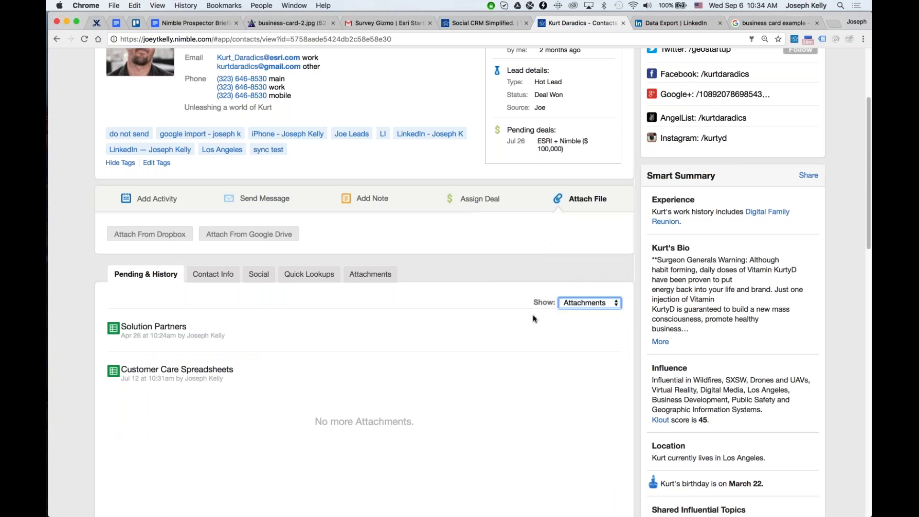
left_click(221, 275)
View the contact's System record dates, then return to the phone, email and social details.
scroll(167, 225, "down", 4)
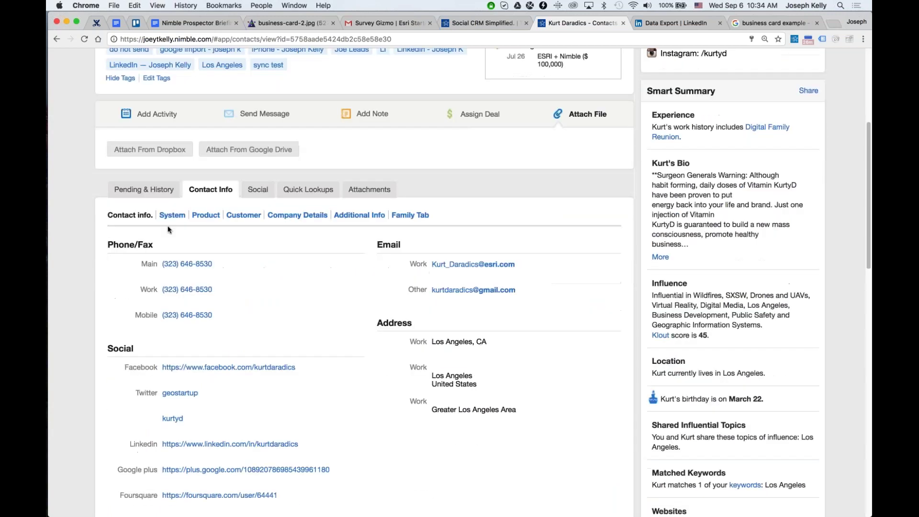
left_click(171, 215)
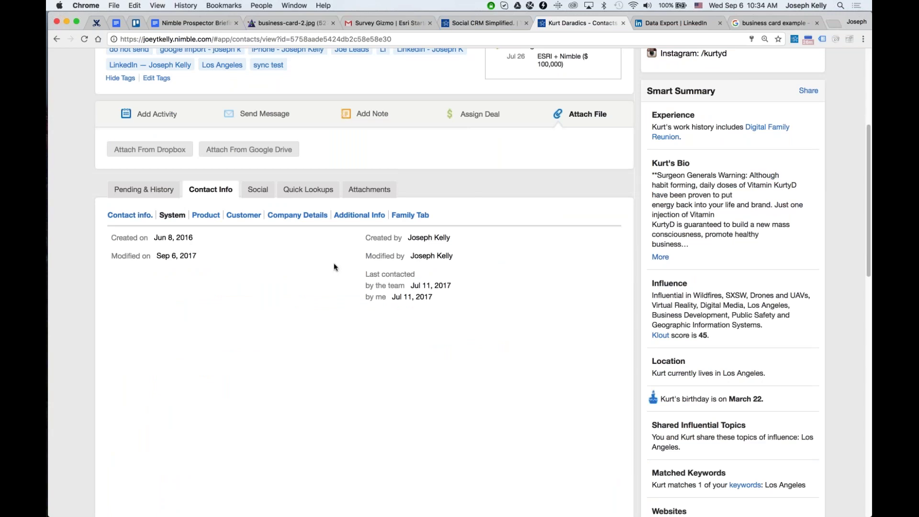
left_click(130, 215)
scroll(301, 316, "down", 1)
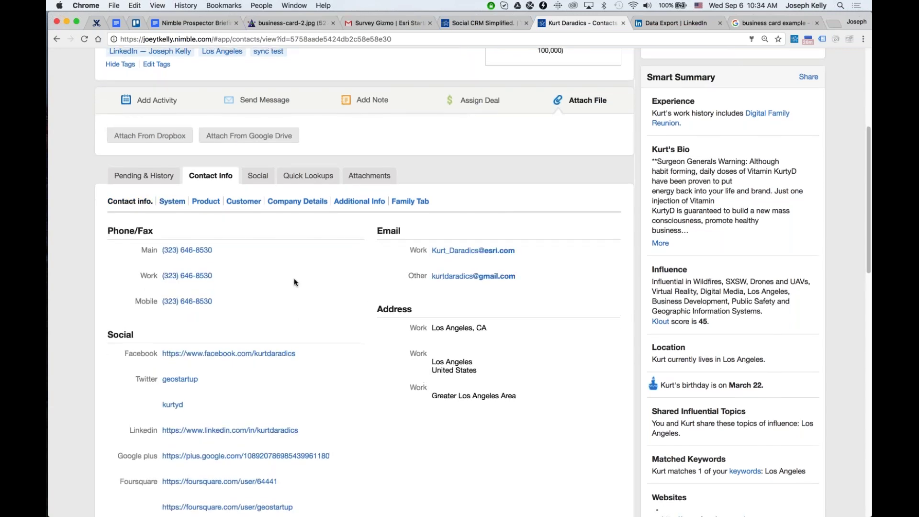
scroll(266, 334, "down", 2)
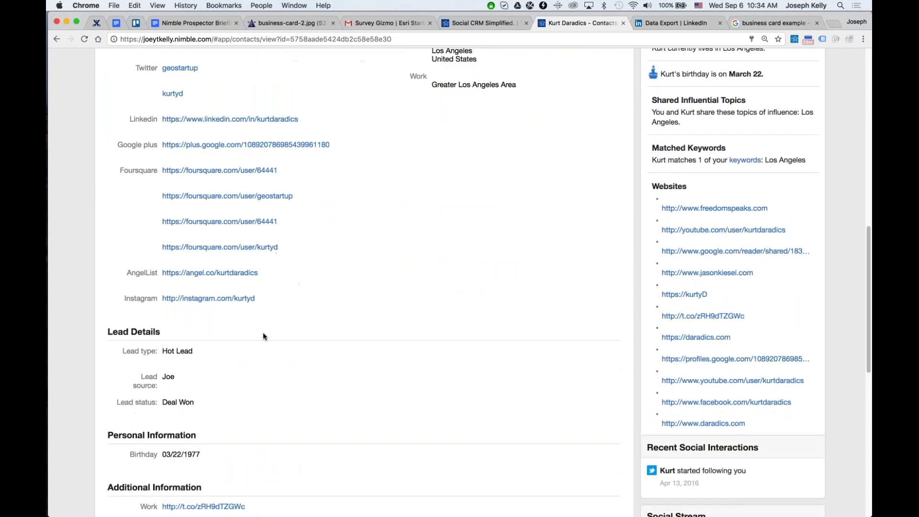
scroll(153, 318, "down", 10)
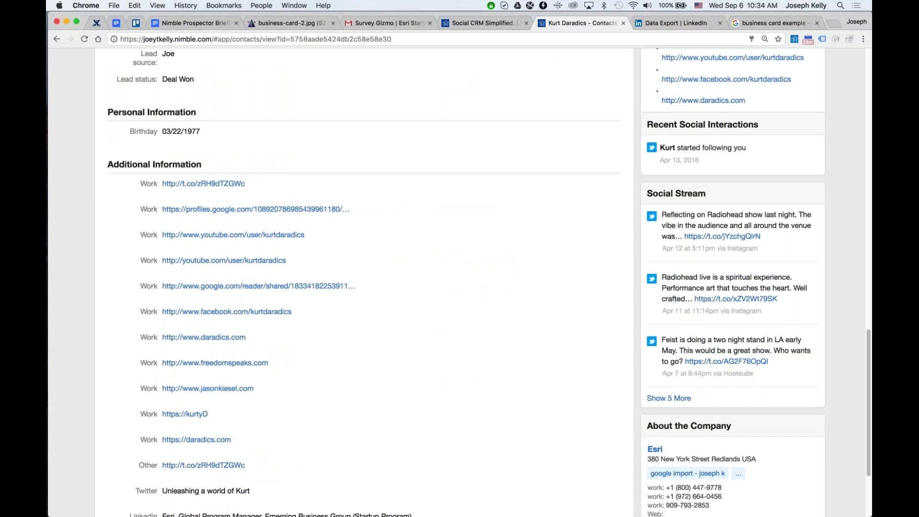
scroll(319, 306, "up", 15)
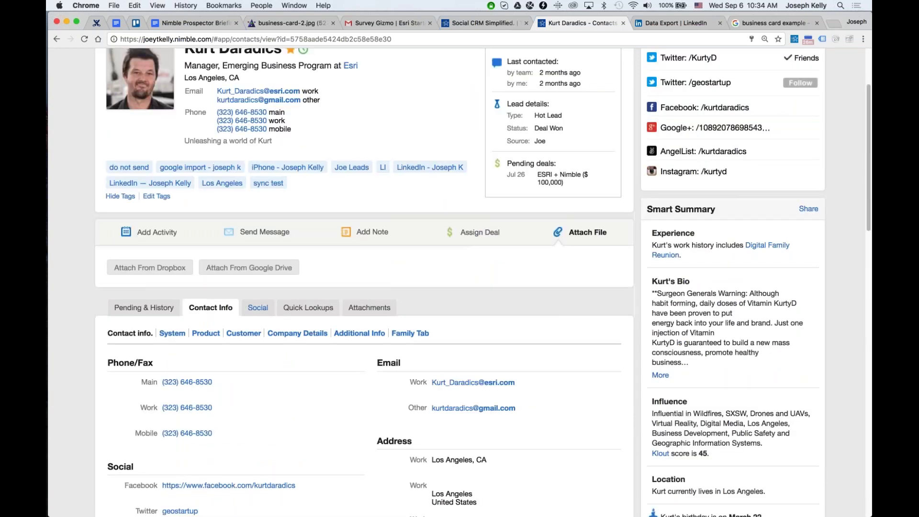
Browse the Product, Company Details, Additional Info and Family sub-tabs, ending on Customer.
left_click(205, 334)
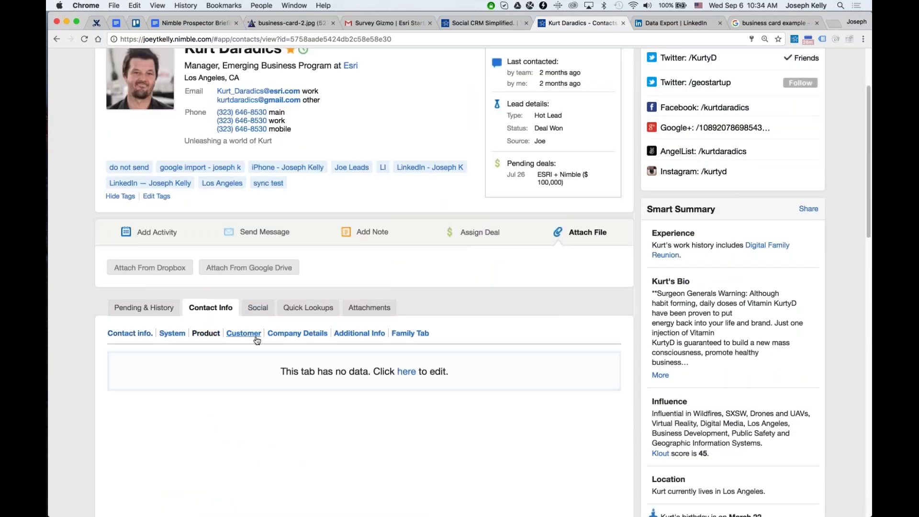
left_click(257, 335)
left_click(291, 334)
left_click(364, 333)
left_click(395, 335)
left_click(206, 334)
left_click(244, 334)
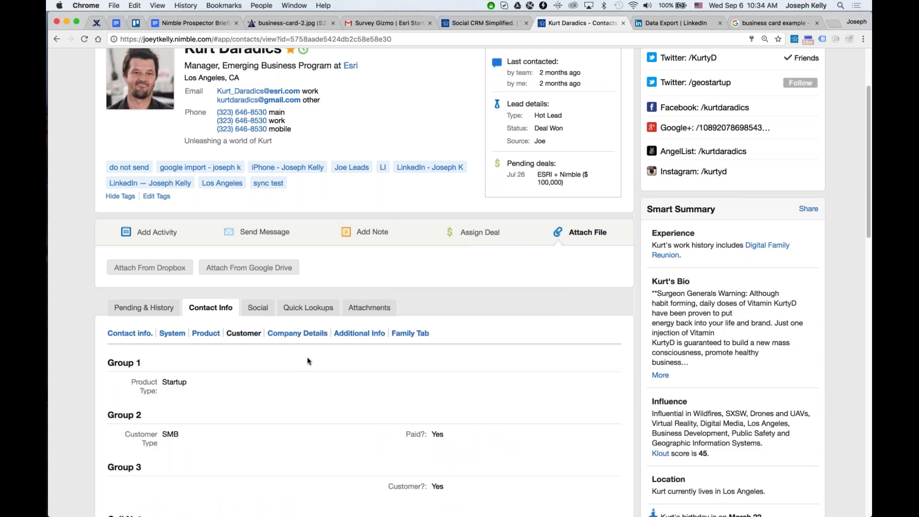
scroll(308, 361, "up", 3)
Open the contact for editing and check its Customer fields, keeping Product Type Startup.
left_click(592, 127)
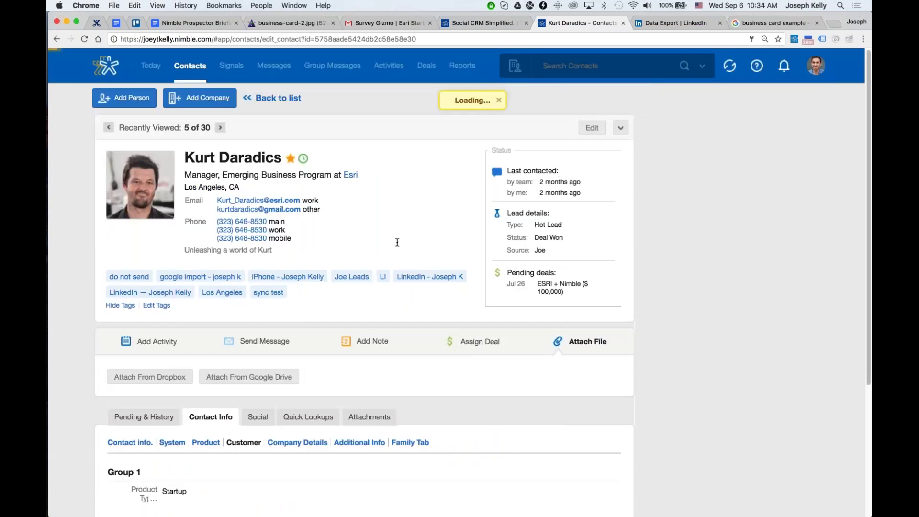
left_click(238, 218)
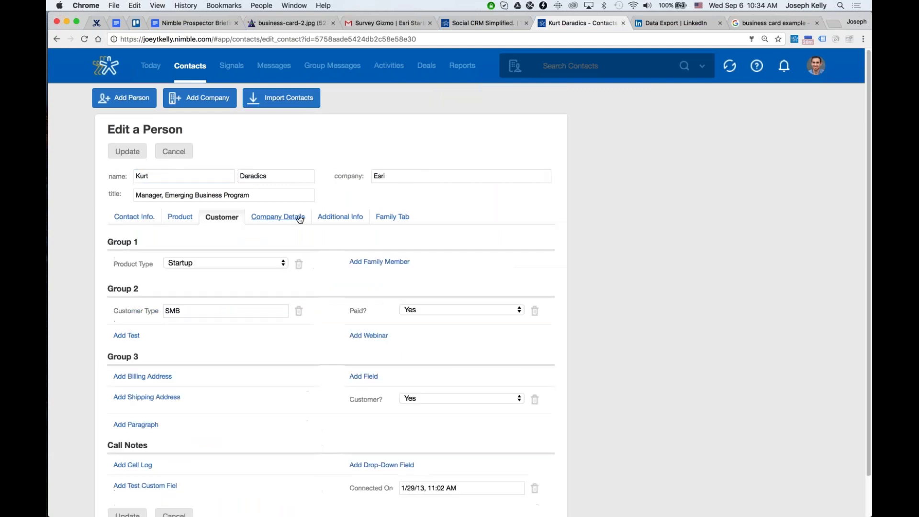
left_click(180, 217)
left_click(278, 217)
left_click(222, 217)
left_click(185, 263)
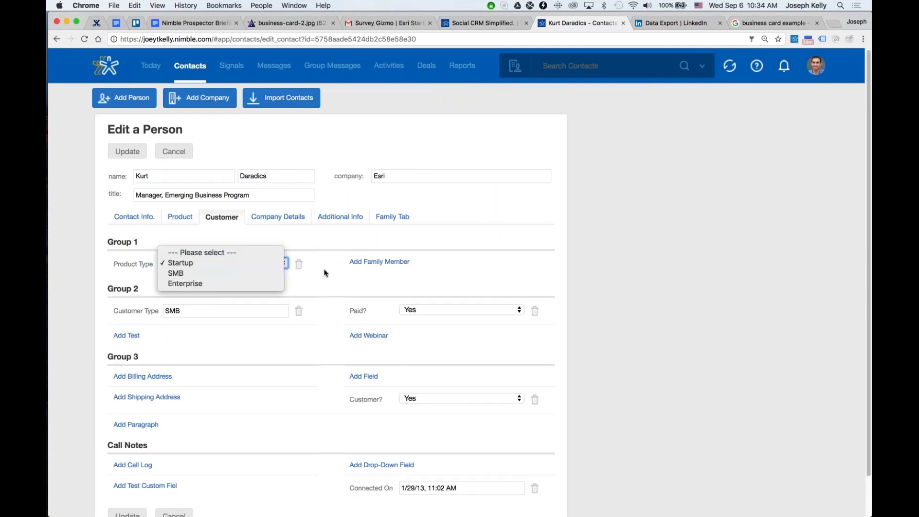
left_click(378, 262)
Add a Family Member field, add and remove a billing address, add a Paragraph, then cancel.
left_click(387, 263)
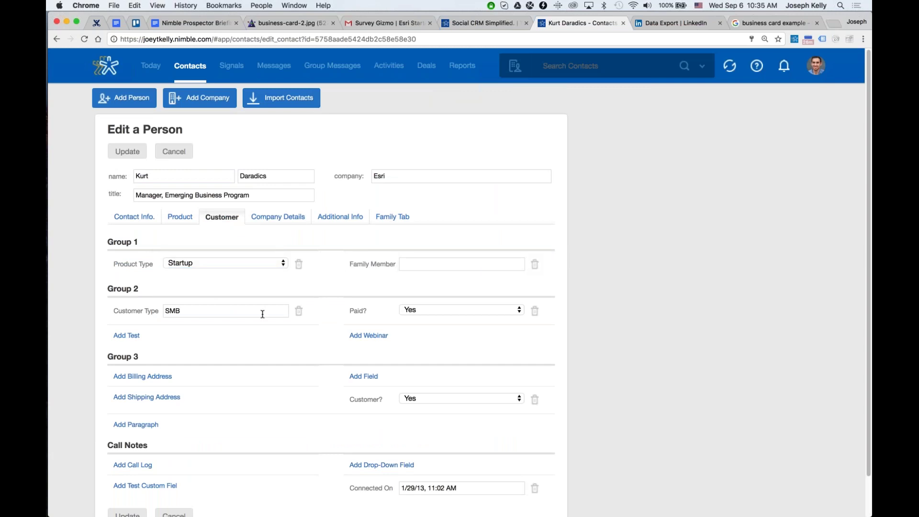
scroll(169, 335, "down", 2)
left_click(170, 333)
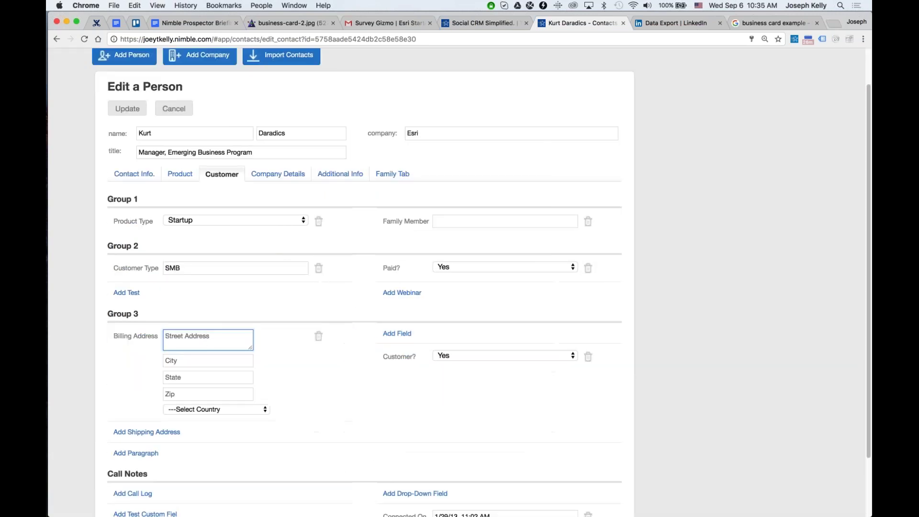
left_click(318, 335)
left_click(136, 381)
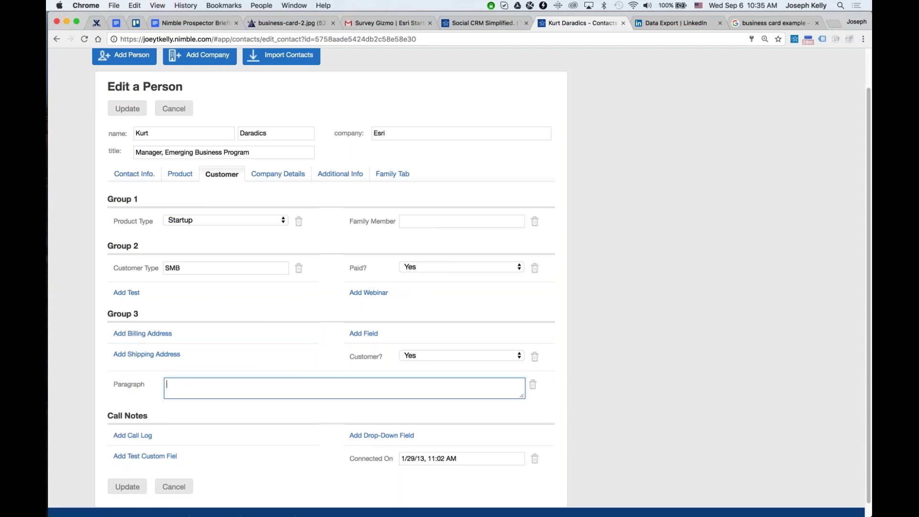
scroll(304, 398, "down", 2)
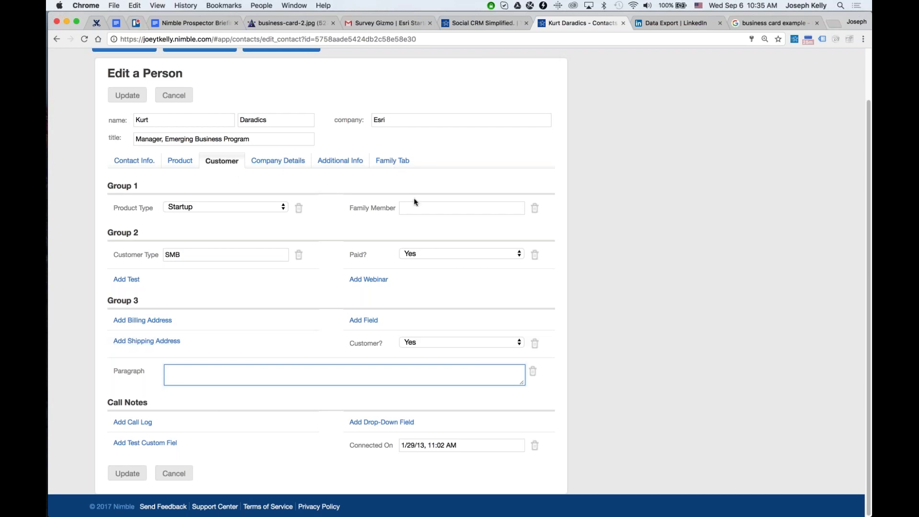
scroll(415, 202, "up", 2)
left_click(178, 152)
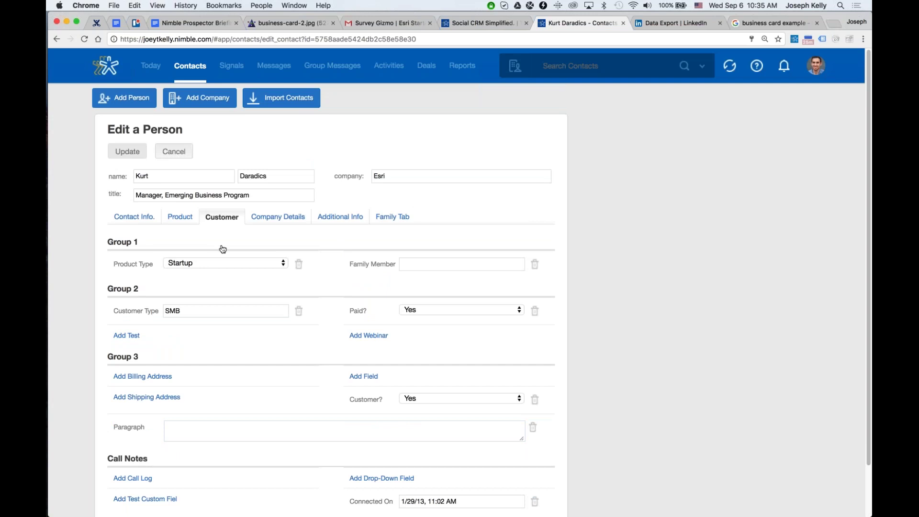
Show the contact's Pending & History filtered to Messages.
scroll(389, 189, "down", 5)
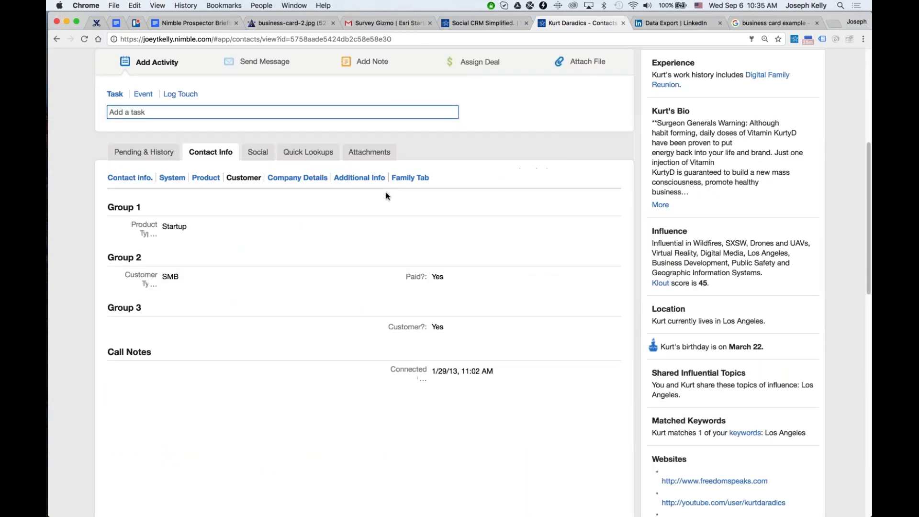
left_click(145, 152)
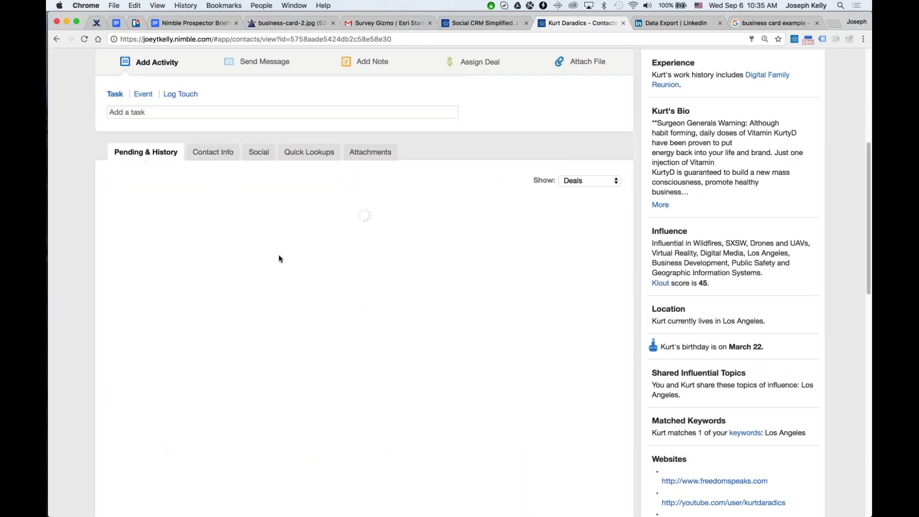
scroll(280, 256, "up", 5)
left_click(589, 310)
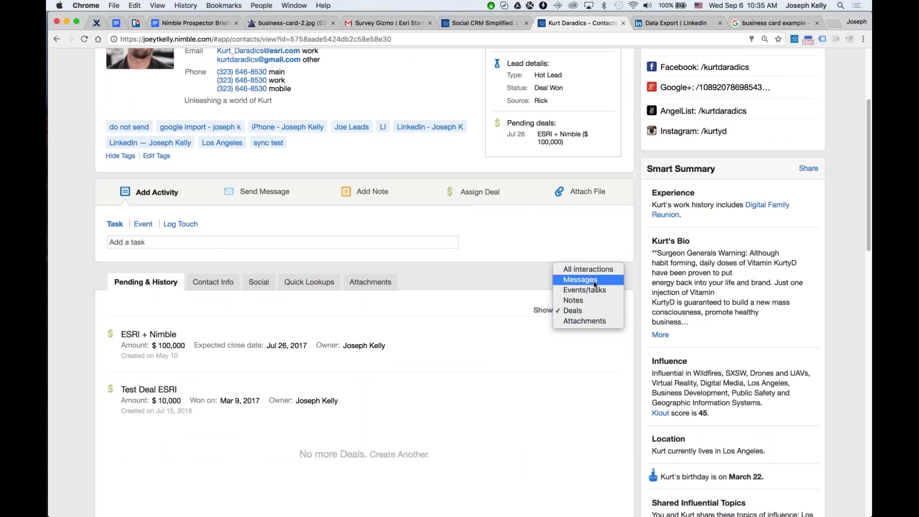
left_click(594, 284)
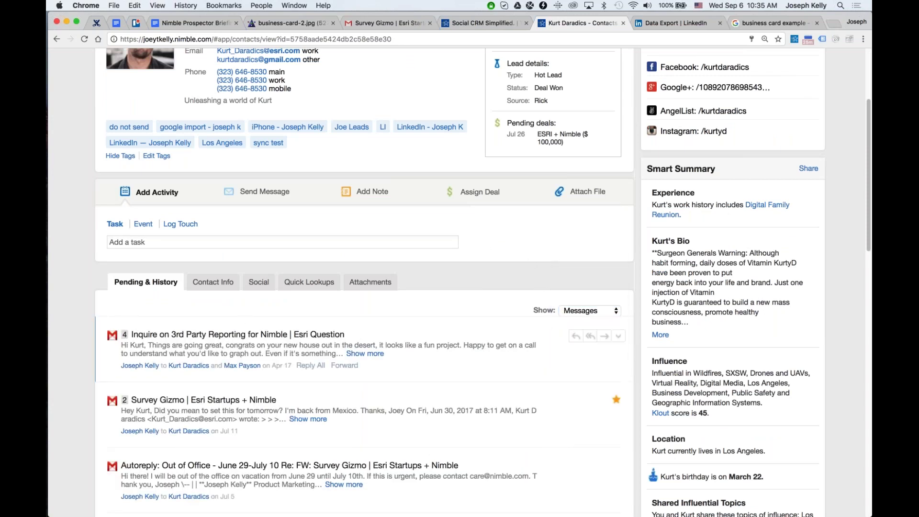
Open the Inquire on 3rd Party Reporting thread, expand the contact's message, and zoom out.
left_click(353, 365)
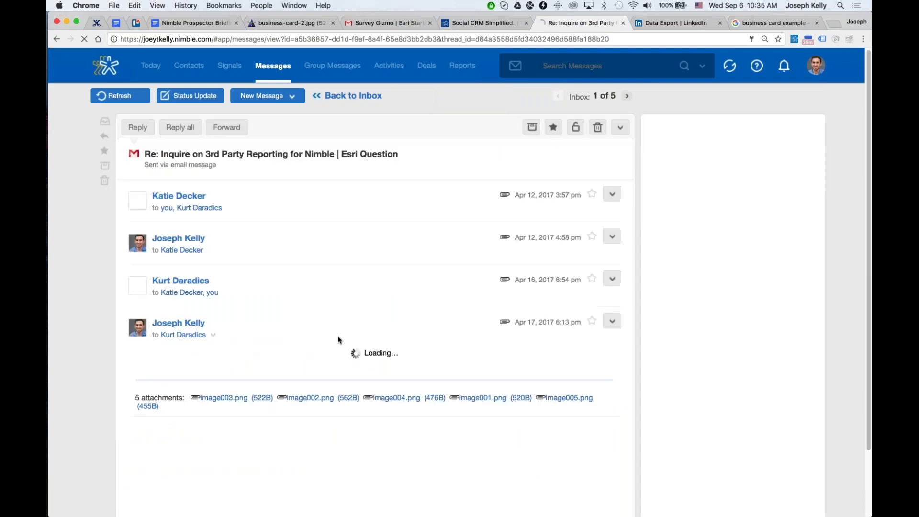
scroll(338, 336, "down", 1)
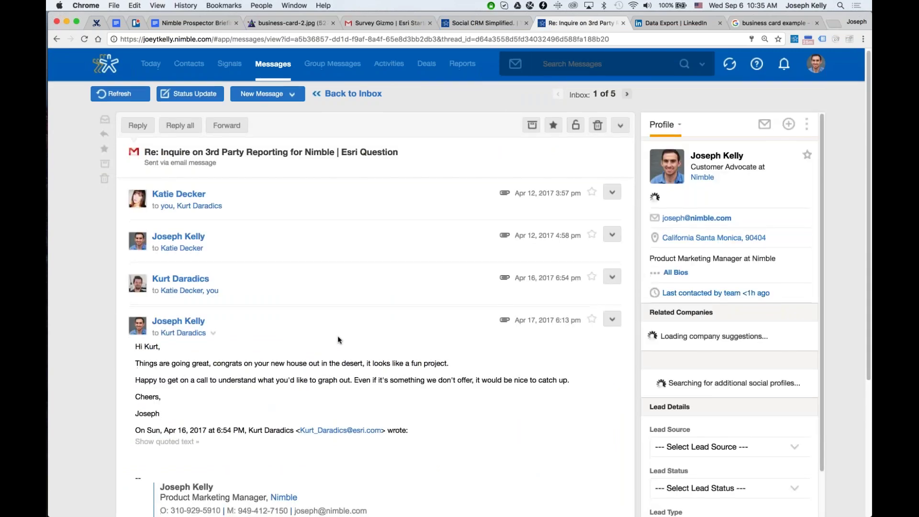
scroll(337, 340, "down", 1)
left_click(383, 259)
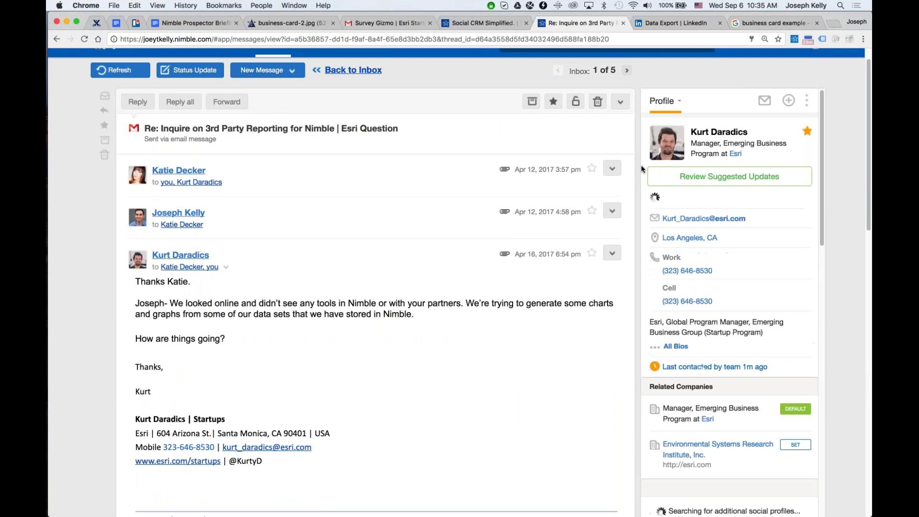
scroll(634, 208, "up", 1)
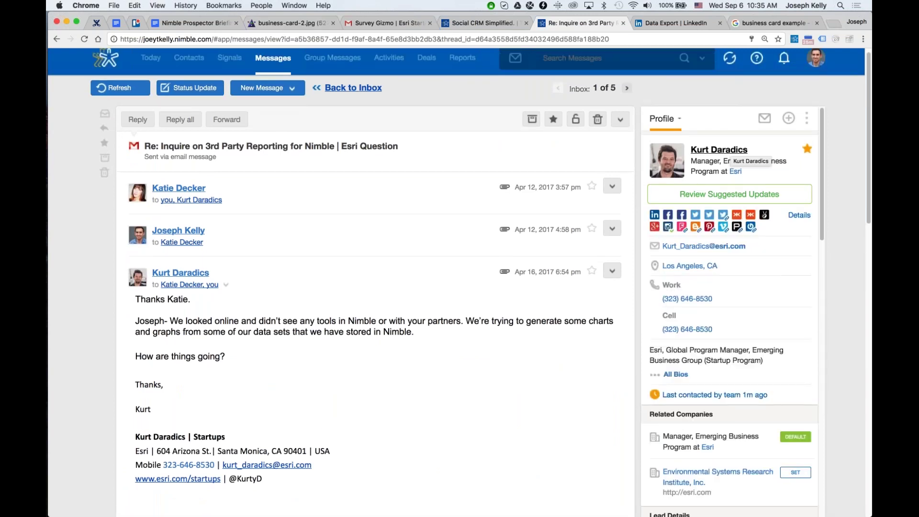
left_click(788, 118)
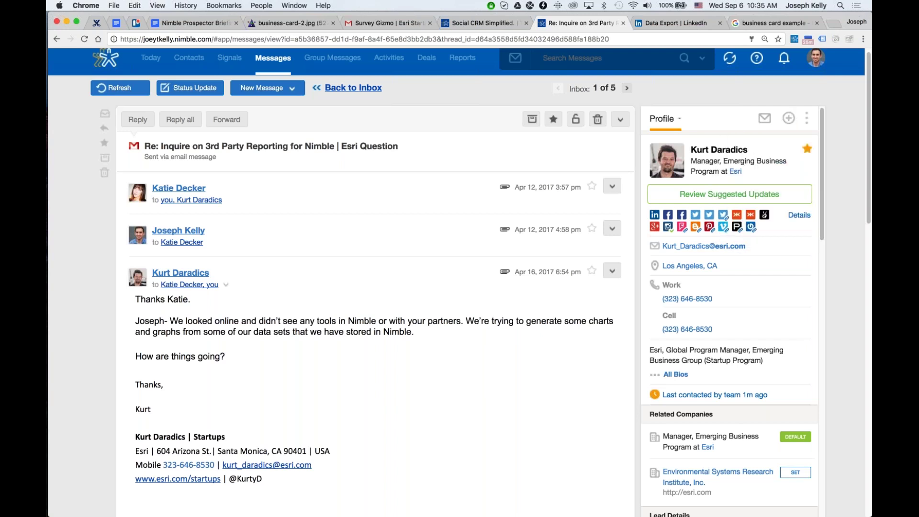
key("super+minus")
key("super+minus")
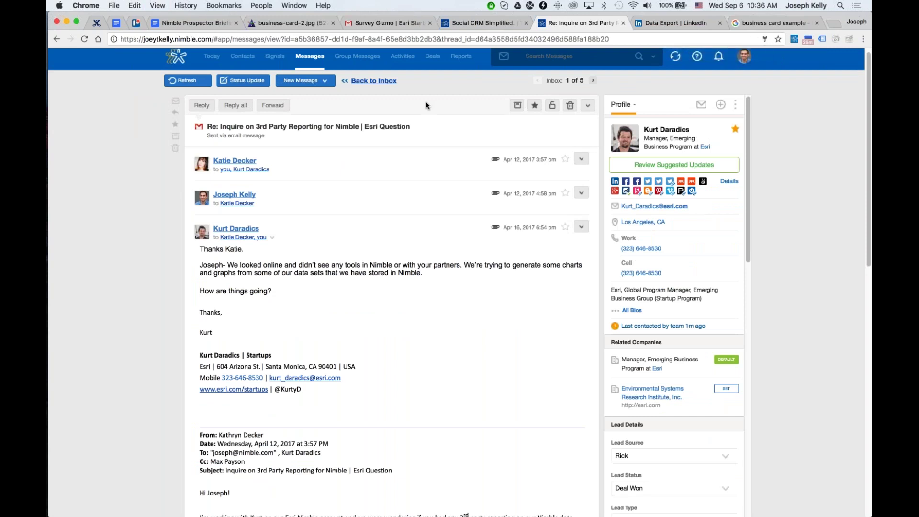
scroll(420, 111, "up", 1)
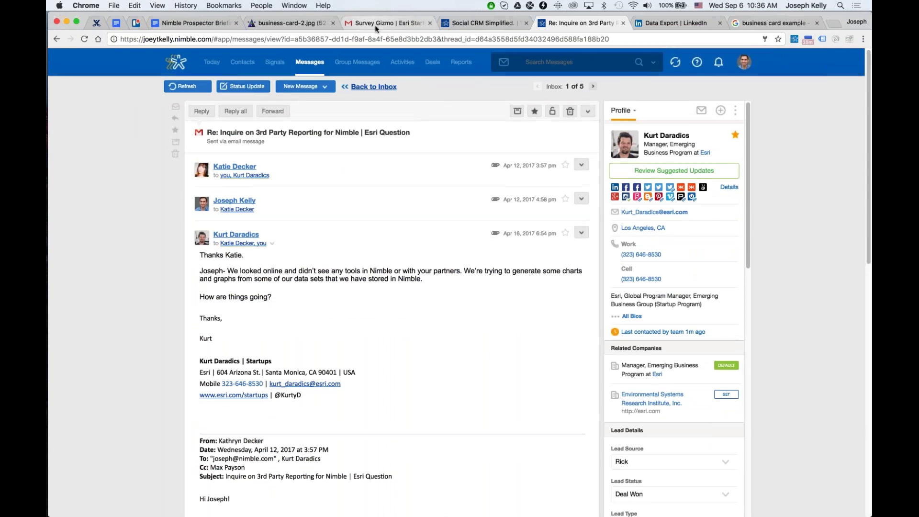
In the Gmail thread, open the Nimble sidebar and sign in with a Google account.
left_click(375, 25)
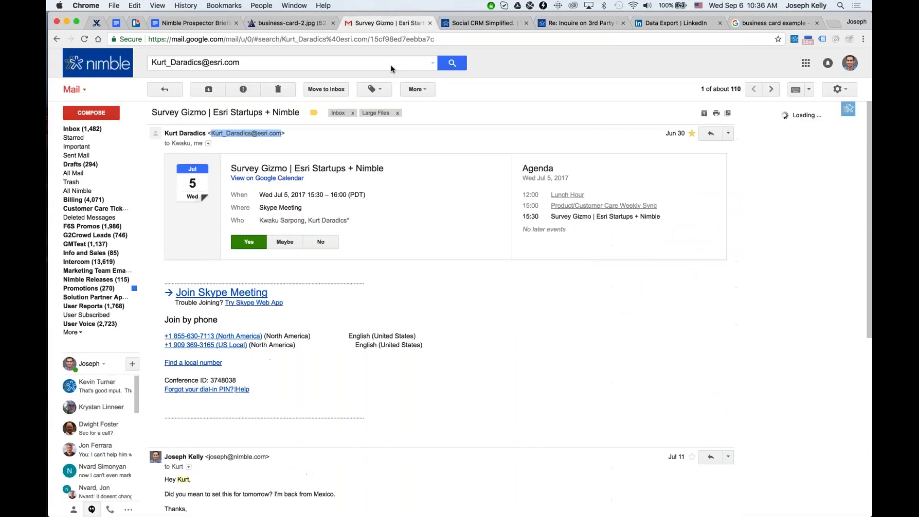
left_click(848, 110)
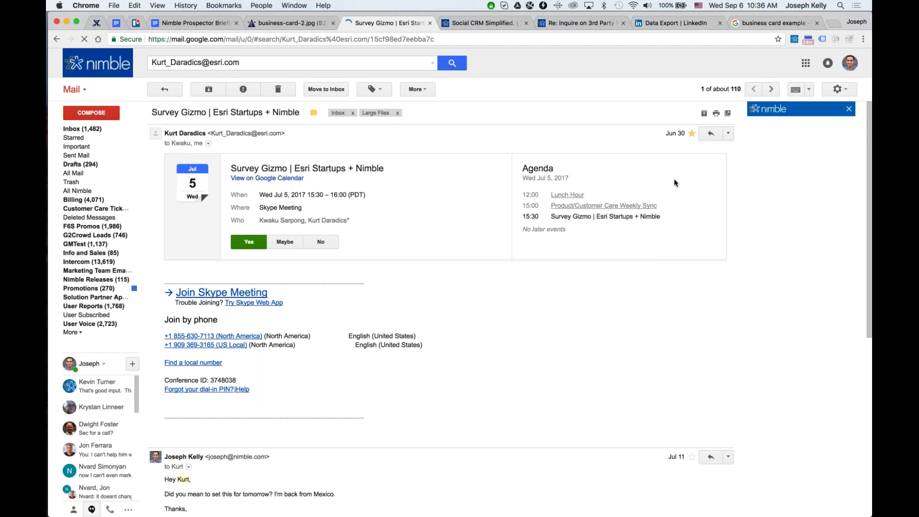
scroll(394, 308, "down", 5)
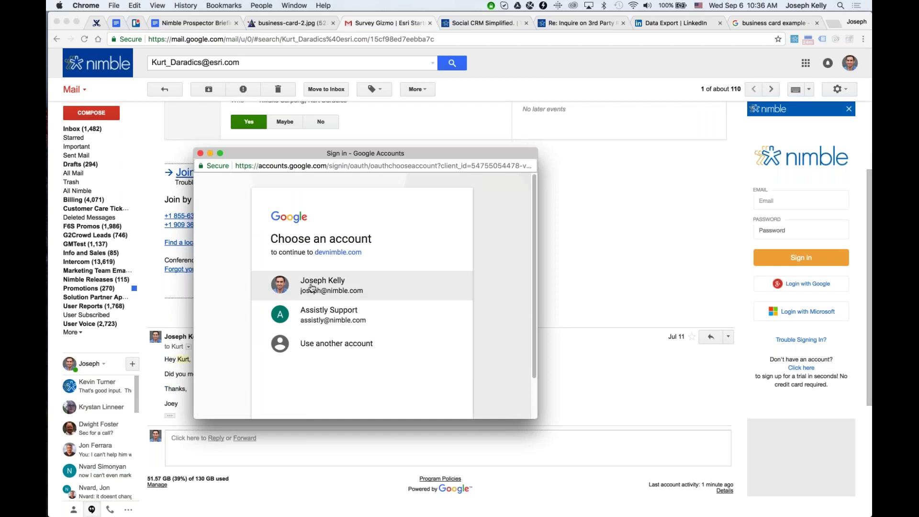
left_click(326, 287)
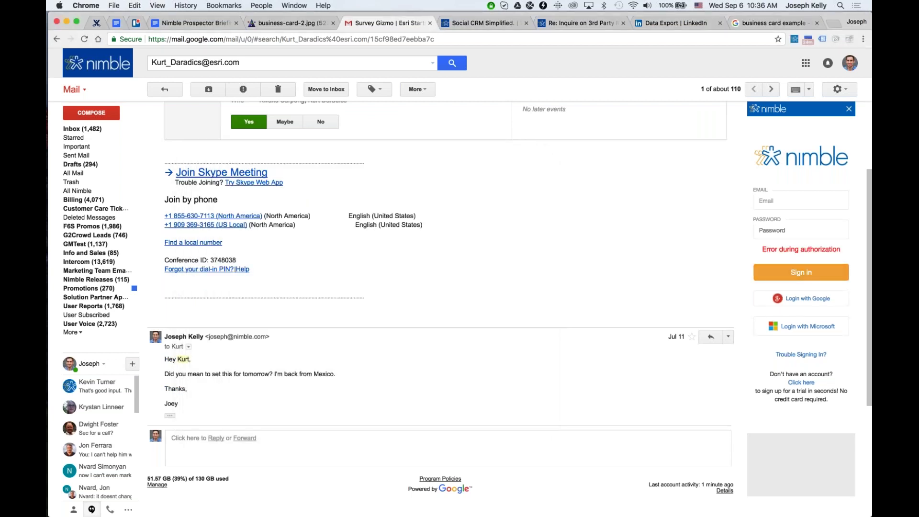
Reopen the sidebar, check the Nimble extension's options, and switch to the nimble.com tab.
left_click(848, 109)
right_click(795, 39)
left_click(475, 26)
left_click(478, 26)
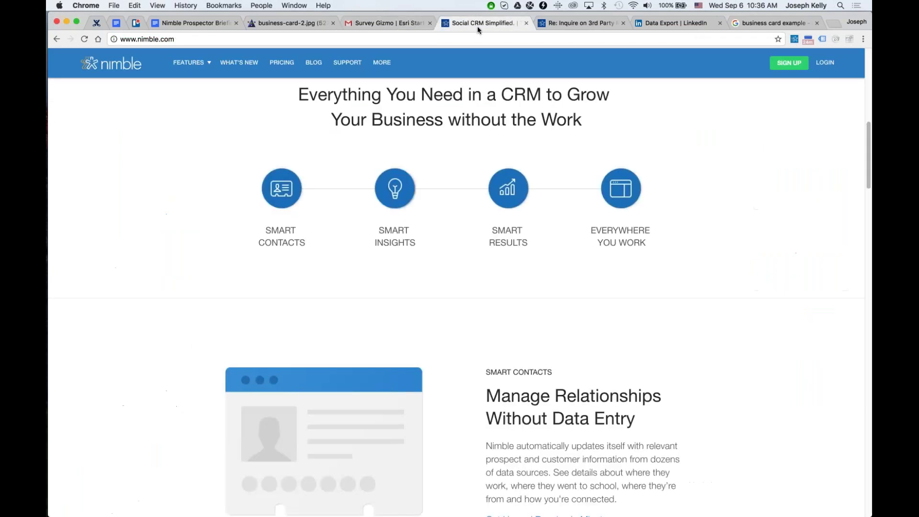
Return via the Gmail and Re: Inquire tabs to Nimble's Activities agenda starting Sep 6.
left_click(409, 22)
left_click(579, 23)
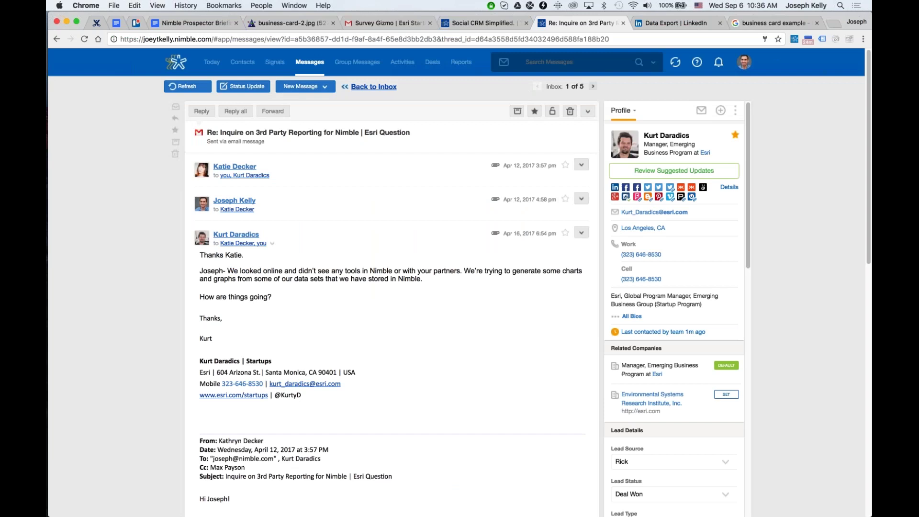
left_click(402, 62)
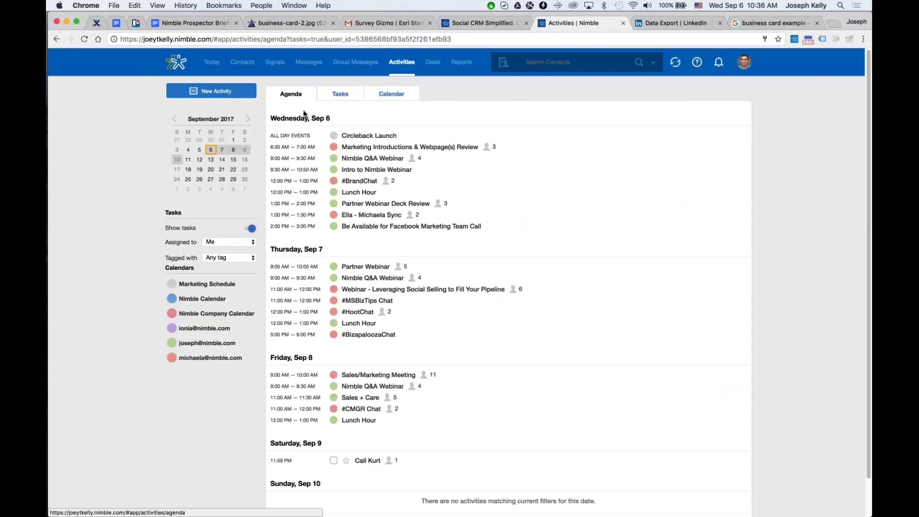
Zoom the page to 125% and scroll through the Activities agenda.
key("super+equal")
key("super+equal")
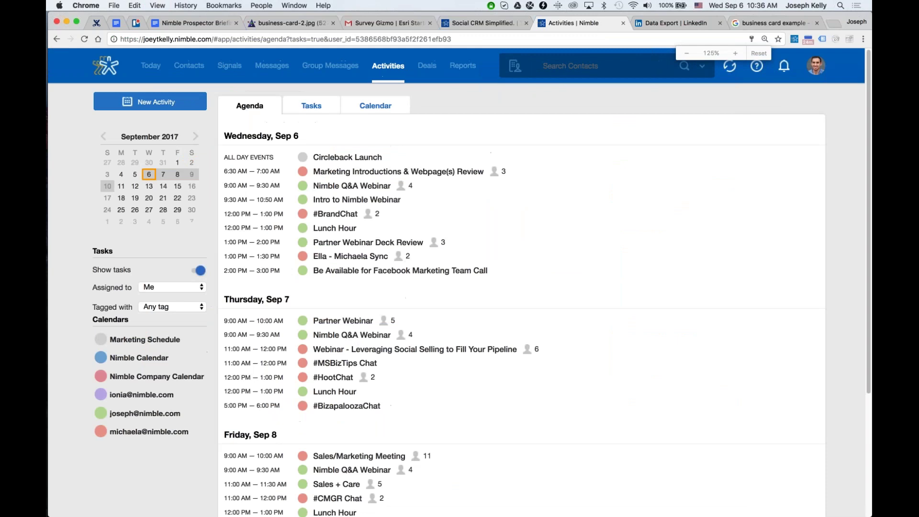
scroll(284, 170, "down", 1)
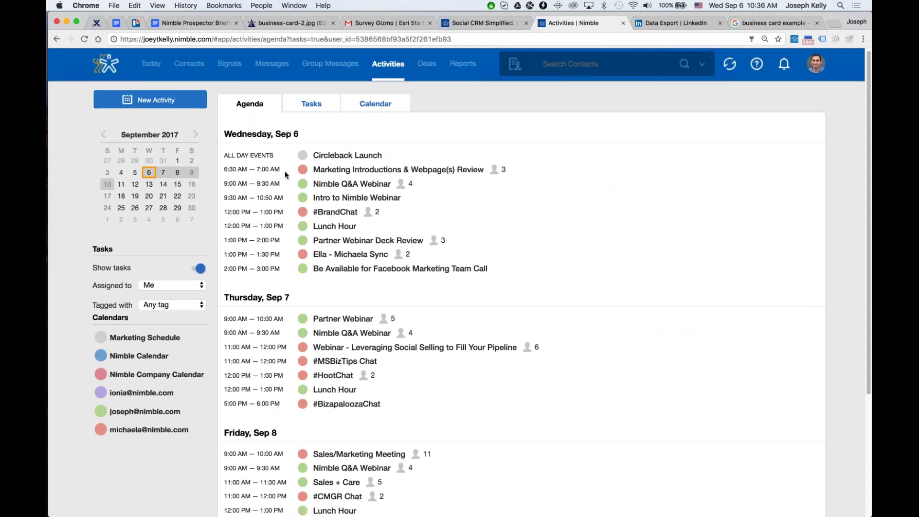
scroll(281, 168, "down", 1)
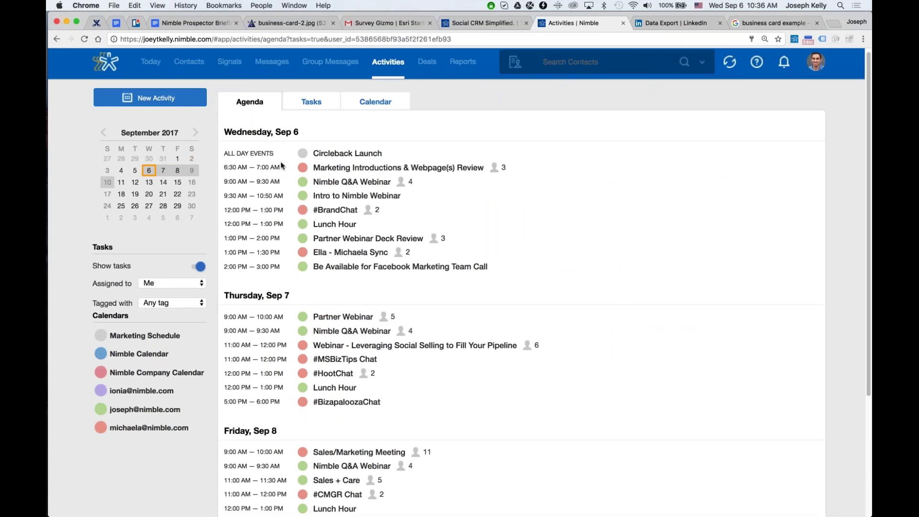
scroll(268, 181, "down", 2)
scroll(460, 282, "down", 3)
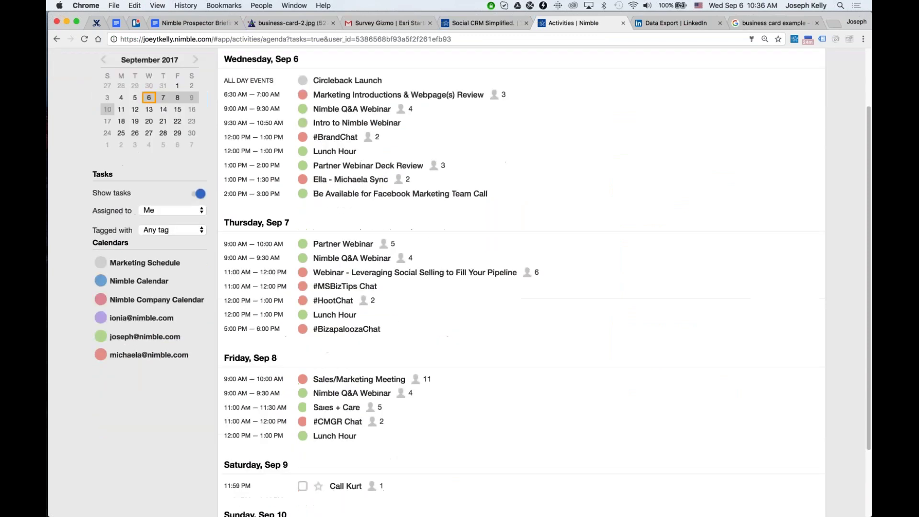
scroll(299, 411, "down", 4)
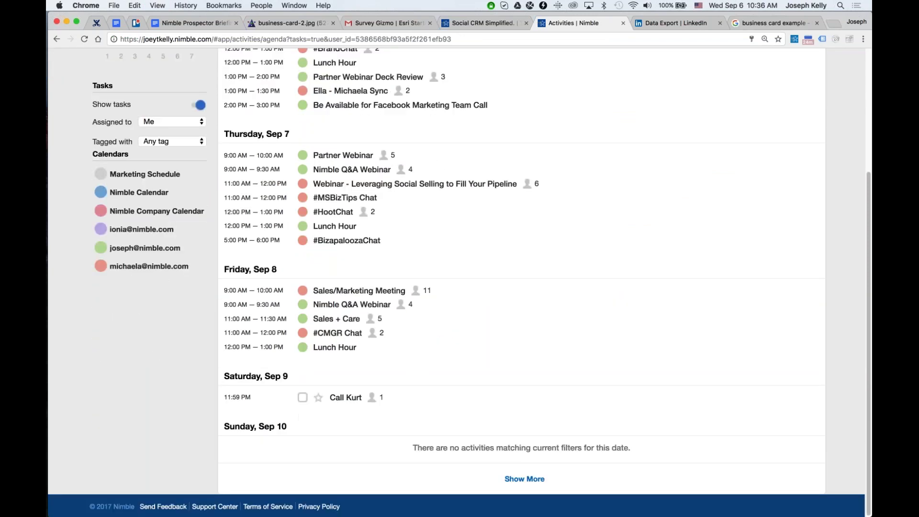
scroll(309, 109, "up", 6)
Cycle Tasks through Starred, Upcoming, Completed and Delegated, then show the September 2017 calendar.
left_click(310, 106)
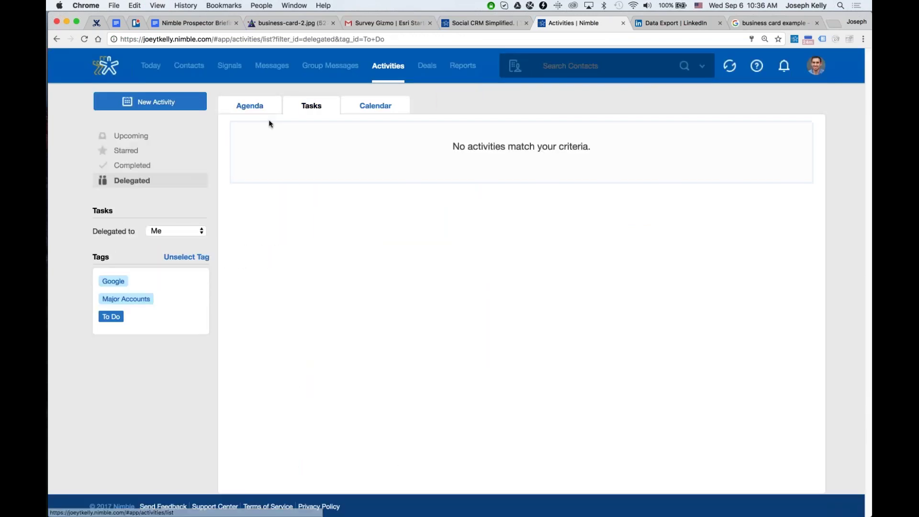
left_click(126, 150)
left_click(142, 138)
left_click(150, 152)
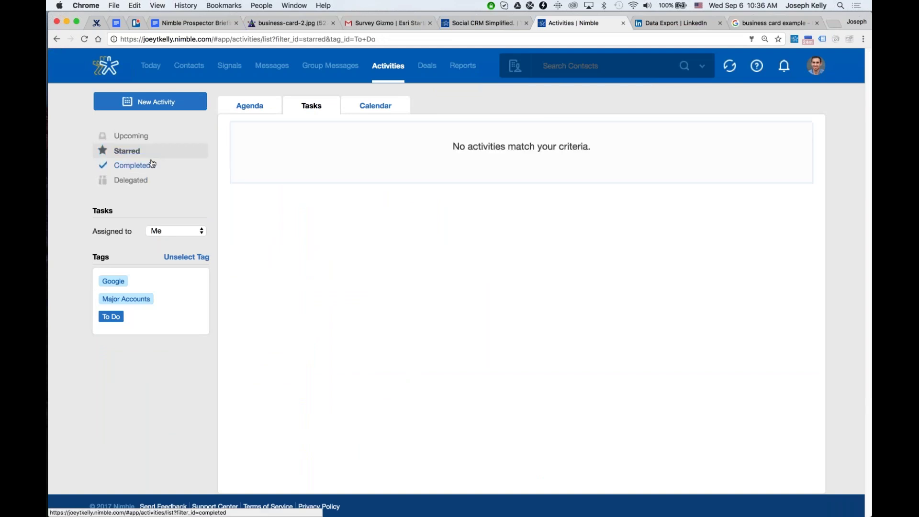
left_click(150, 165)
left_click(139, 181)
left_click(373, 106)
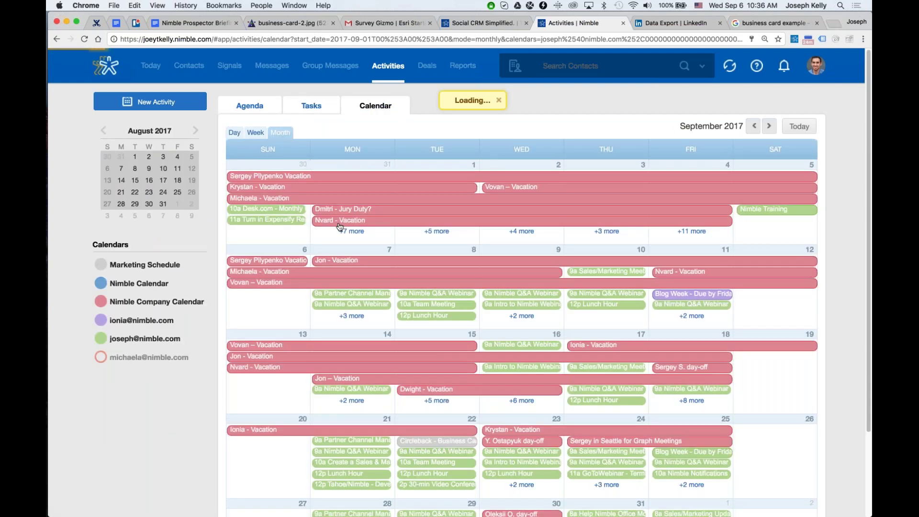
Switch the calendar to Week view, then to Day view for Friday September 1, 2017.
scroll(340, 227, "down", 1)
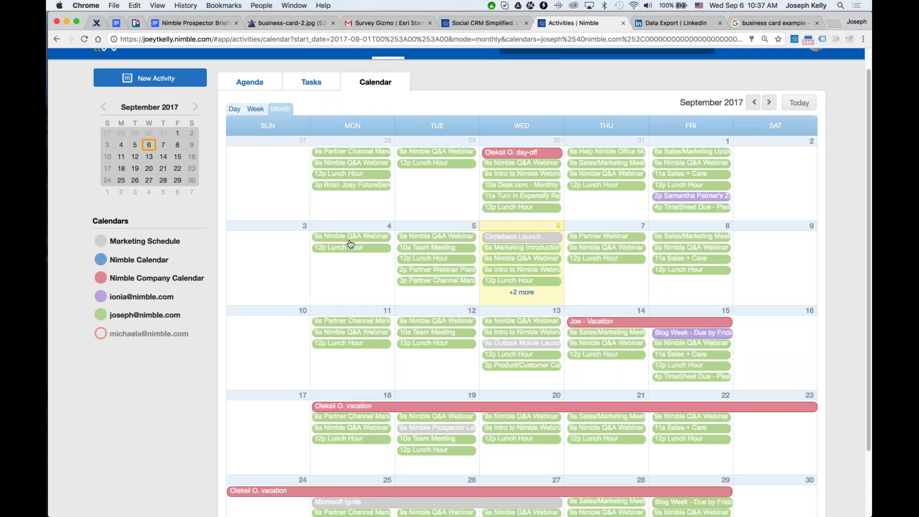
scroll(350, 241, "down", 3)
scroll(351, 239, "up", 1)
left_click(255, 59)
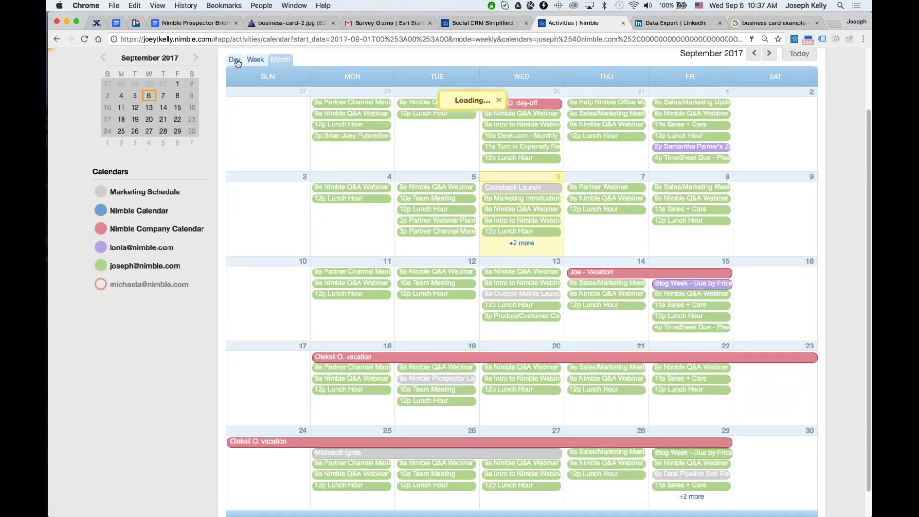
left_click(235, 135)
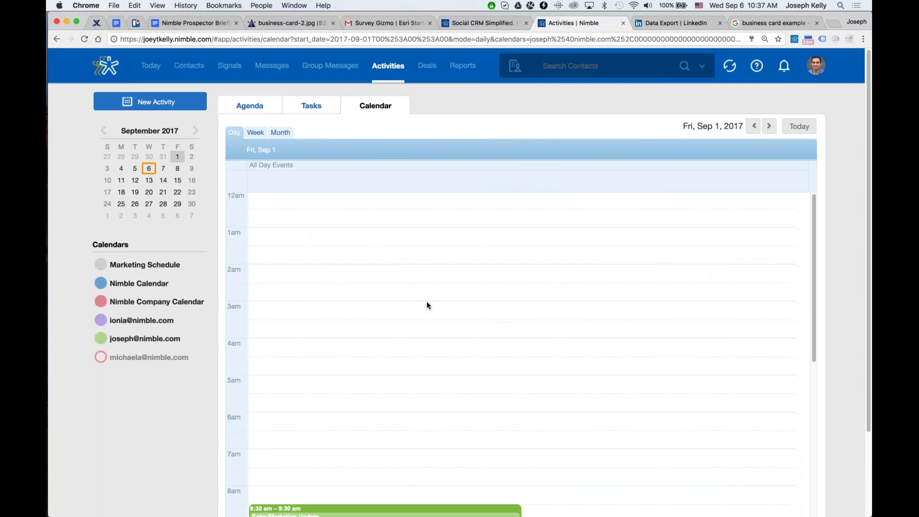
View and close the Sales/Marketing Update event details, then go to the Deals pipeline.
scroll(400, 290, "down", 5)
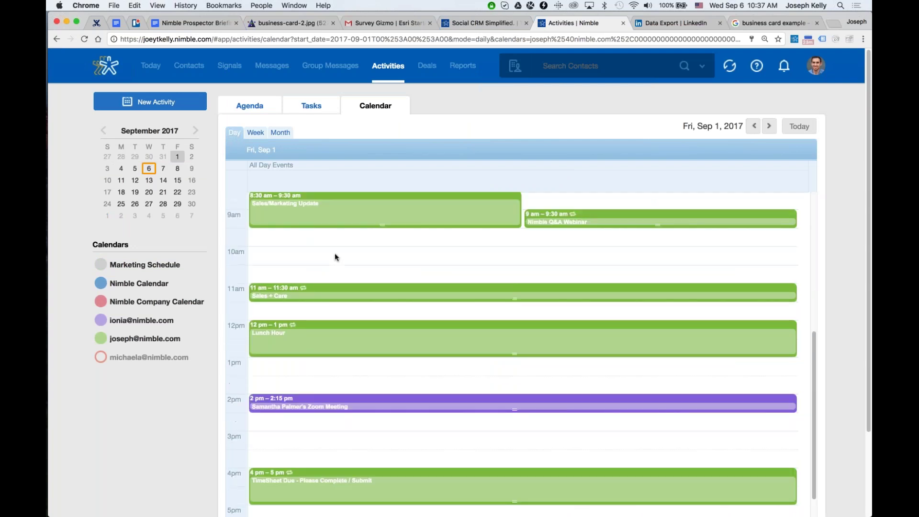
left_click(334, 211)
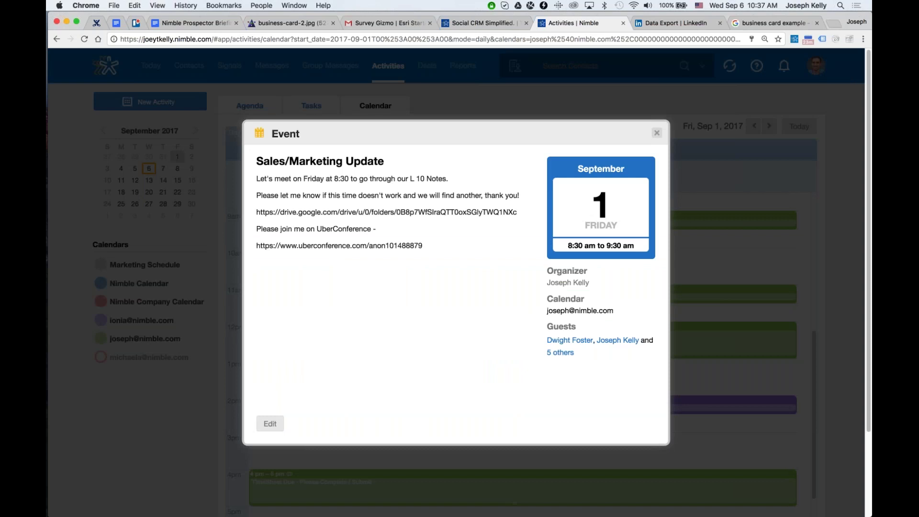
left_click(658, 134)
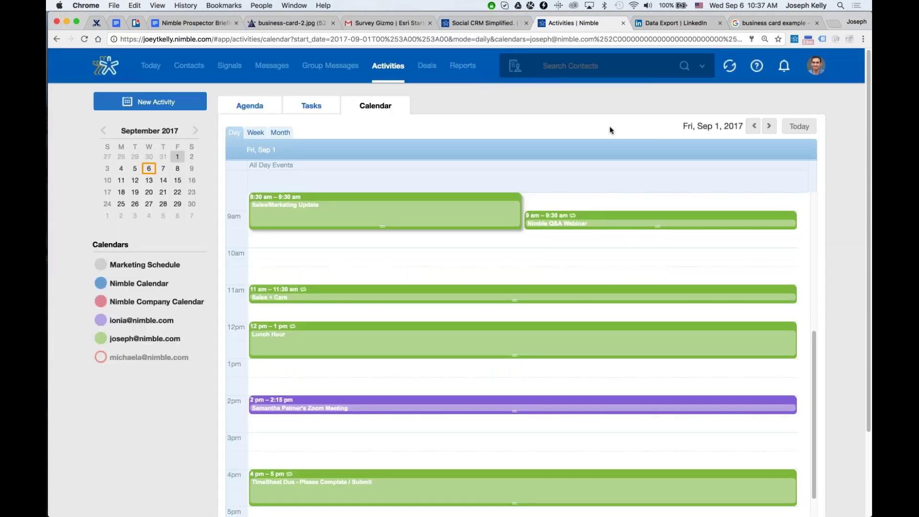
left_click(425, 69)
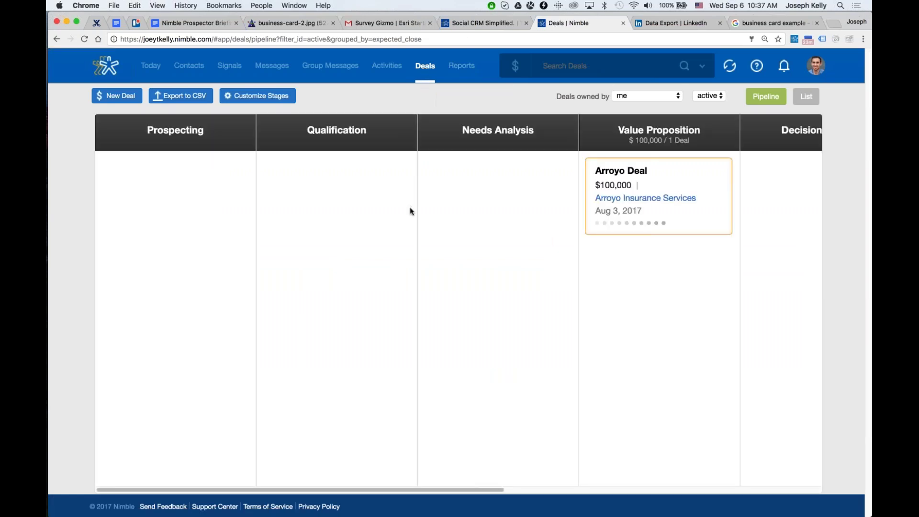
Zoom out the Deals page and scroll across the pipeline stages.
key("super+minus")
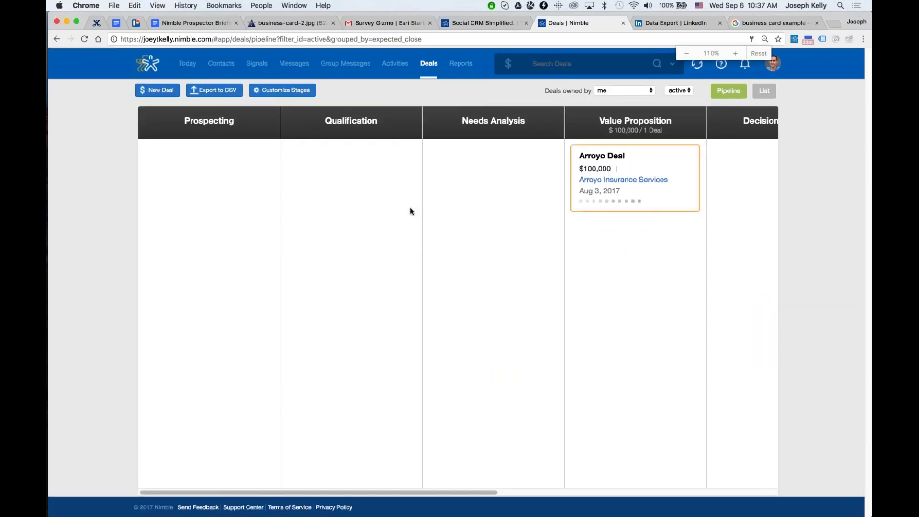
left_click_drag(478, 492, 757, 496)
left_click_drag(618, 191, 616, 346)
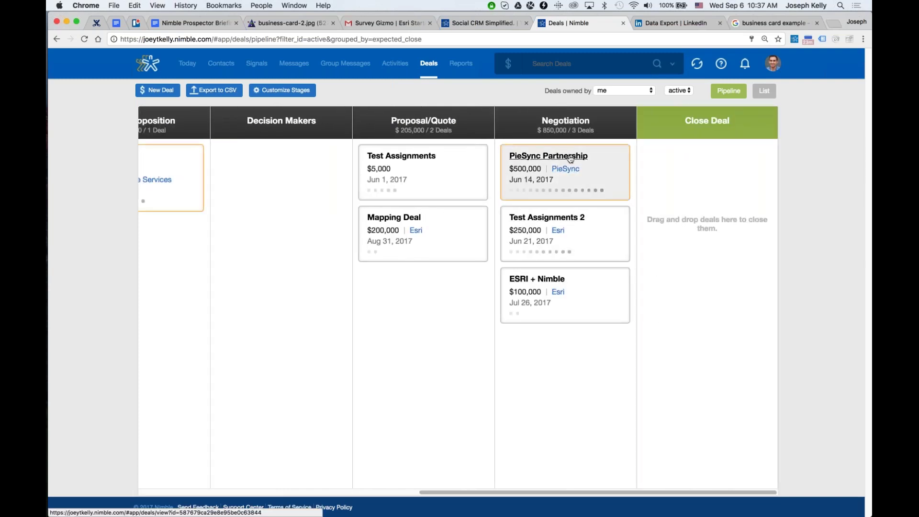
Switch the deals to a list view with grouping set to none, sorted by Stage.
left_click(764, 90)
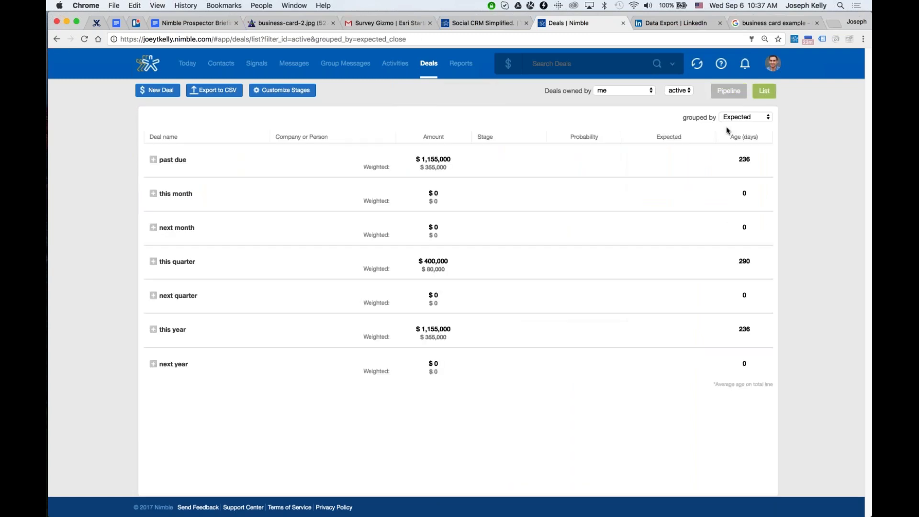
left_click(153, 160)
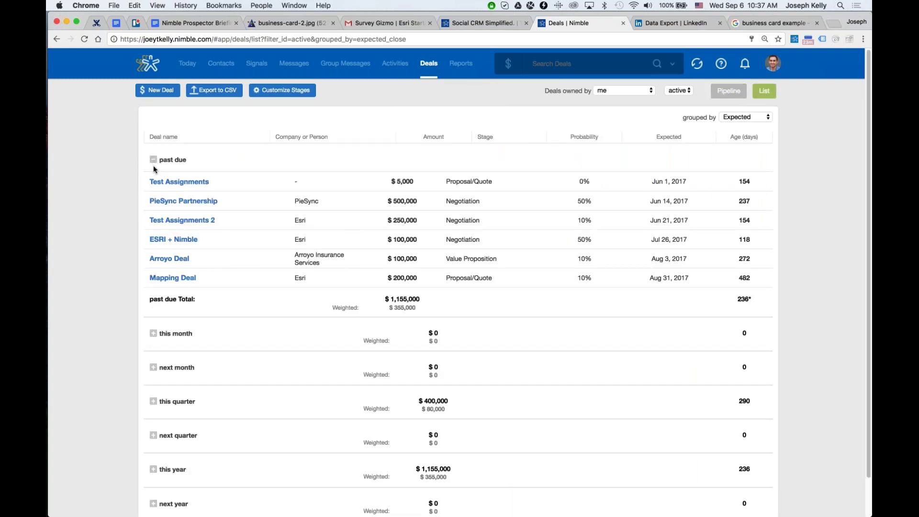
left_click(153, 164)
left_click(746, 116)
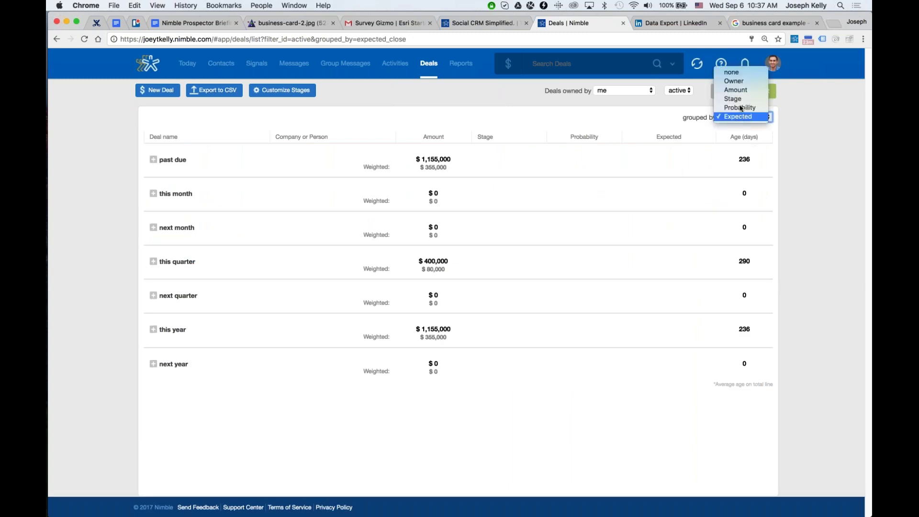
left_click(685, 107)
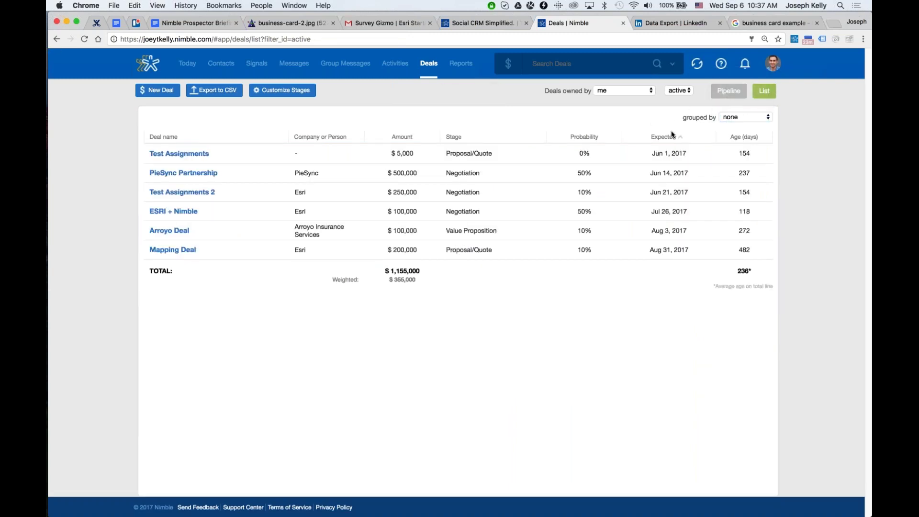
left_click(573, 138)
left_click(478, 138)
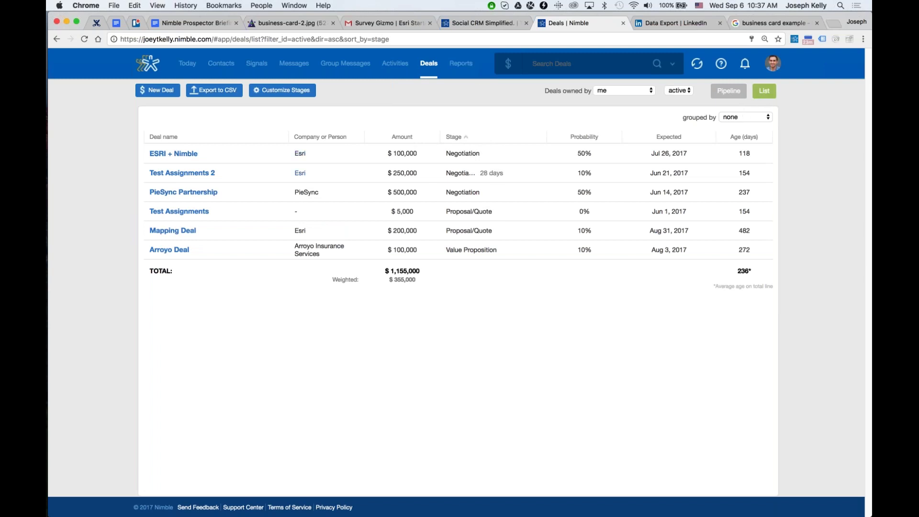
Open the ESRI + Nimble deal and bring up its involved contact's profile.
left_click(170, 154)
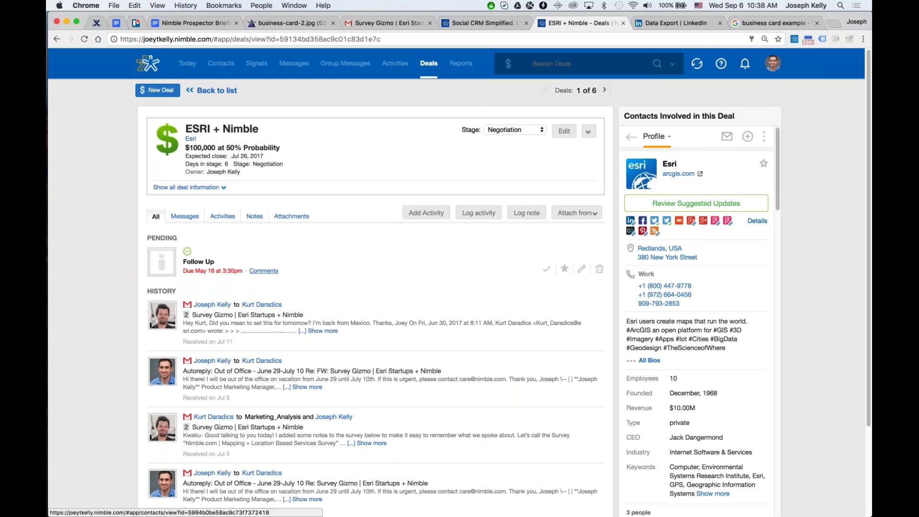
scroll(283, 293, "down", 2)
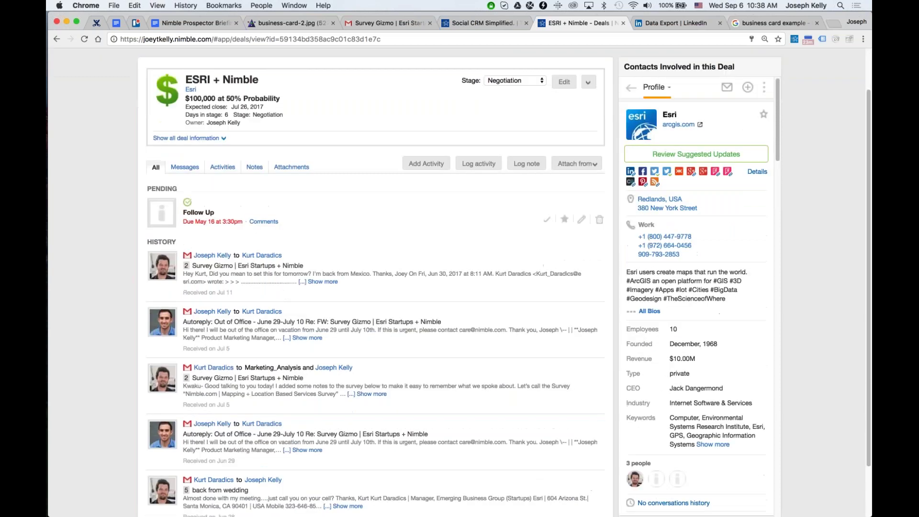
scroll(330, 324, "up", 2)
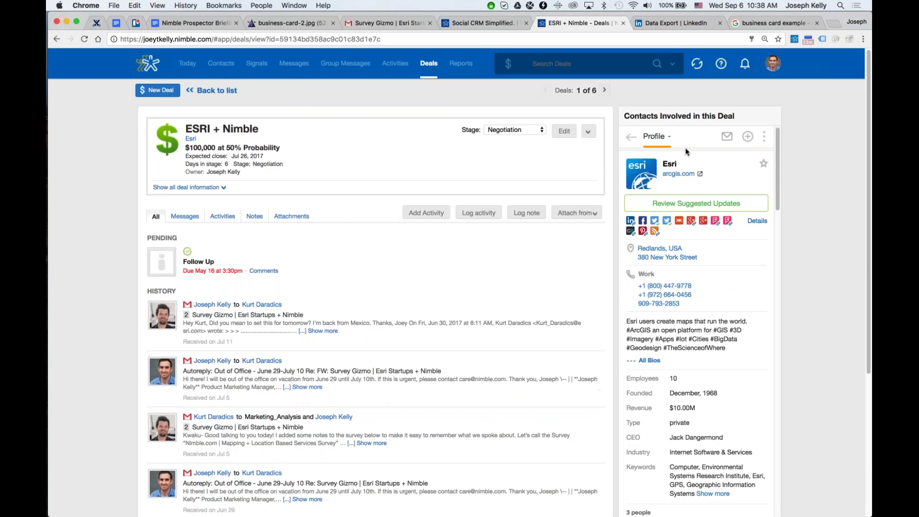
left_click(631, 136)
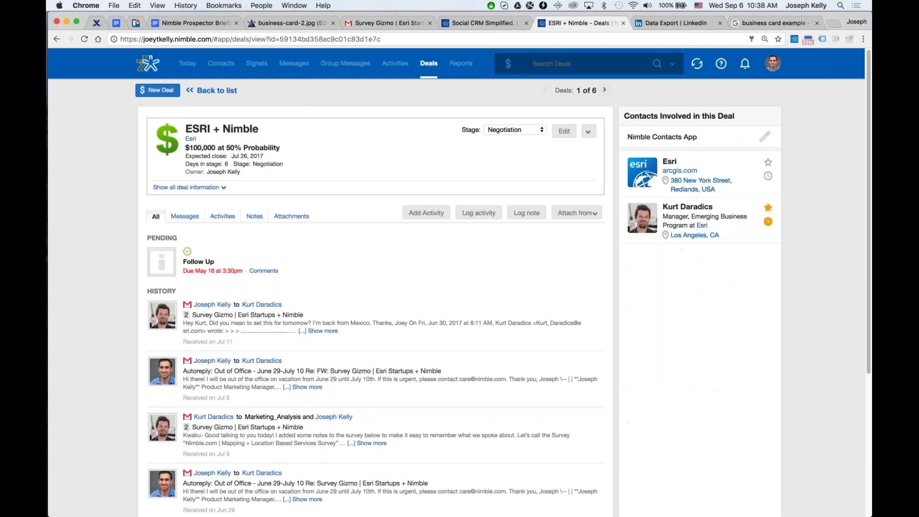
left_click(636, 219)
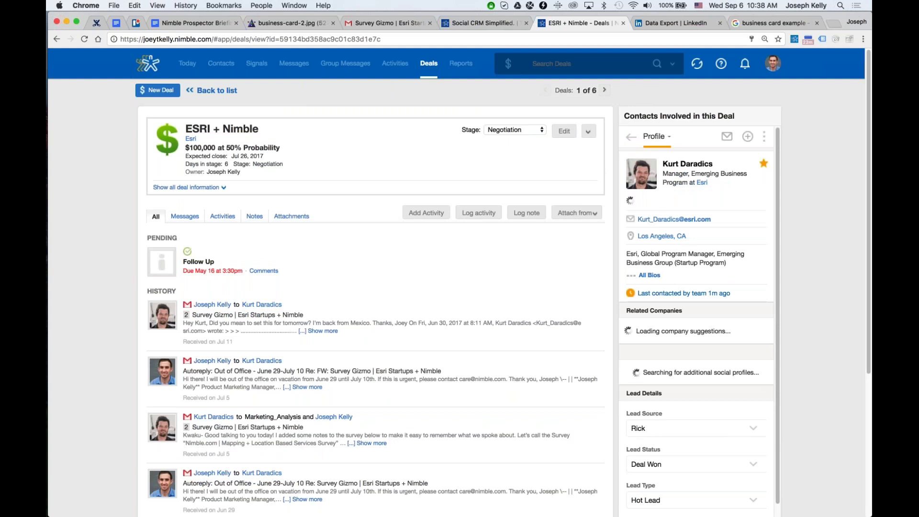
Review the contact's full information, notes and messages, then start editing the deal.
left_click(655, 137)
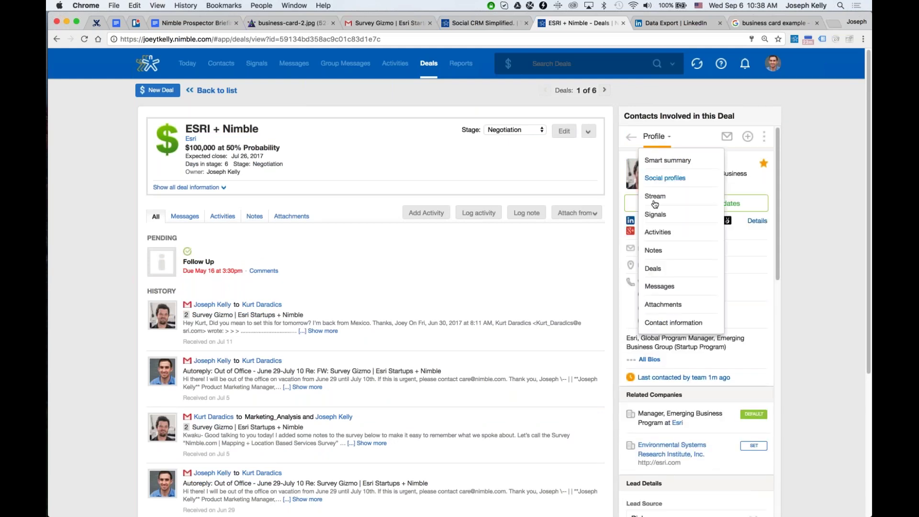
left_click(670, 323)
scroll(672, 252, "down", 1)
scroll(672, 253, "up", 1)
left_click(679, 137)
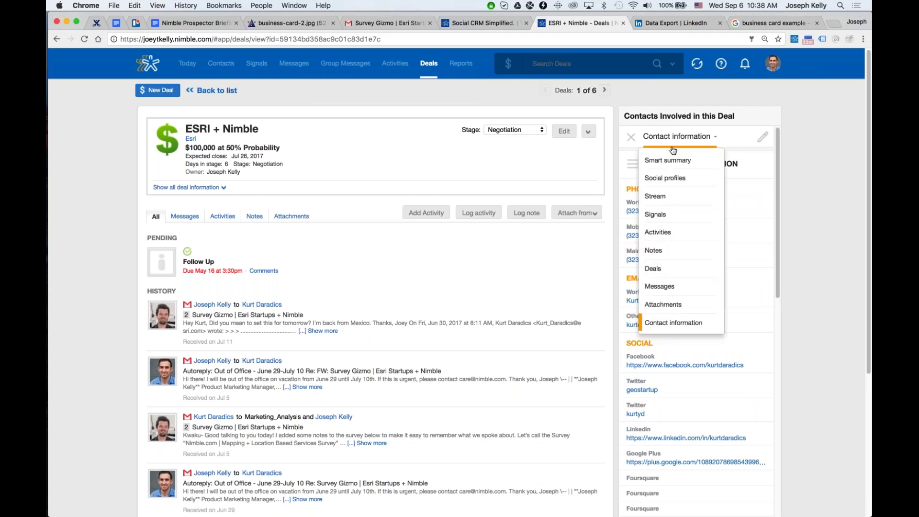
left_click(673, 261)
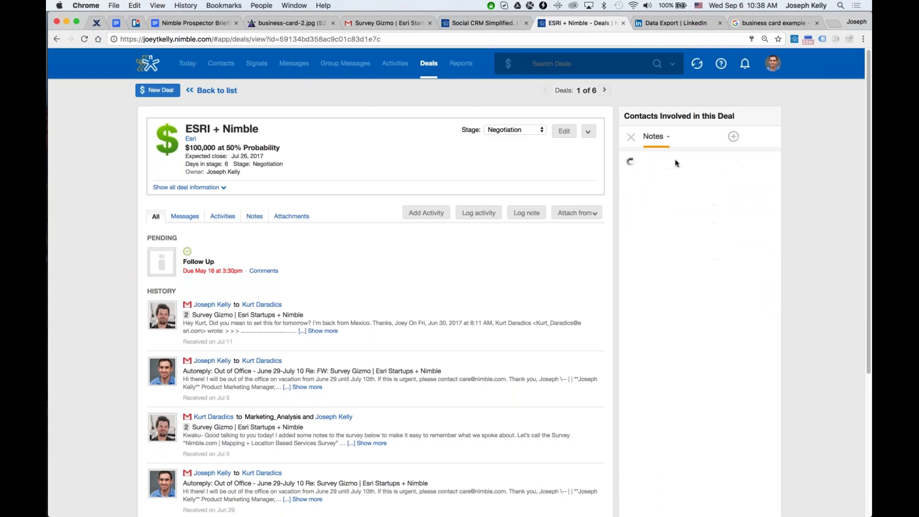
left_click(662, 140)
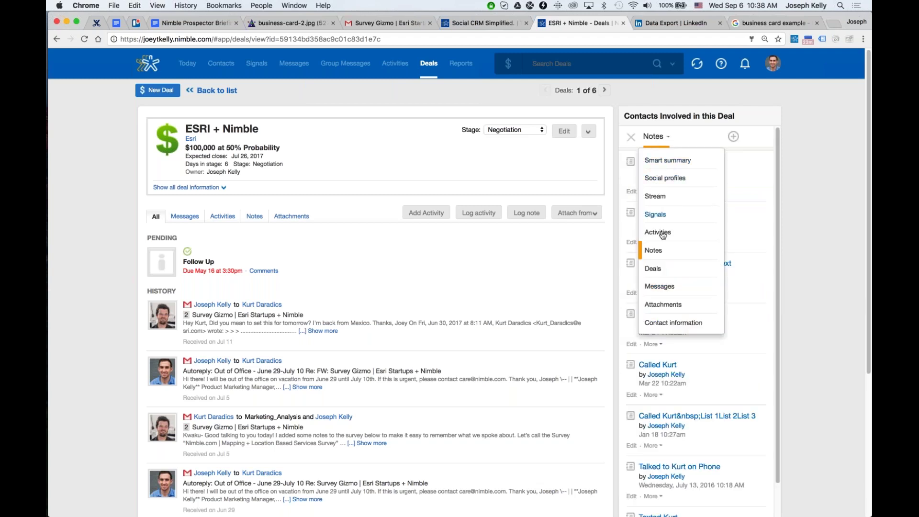
left_click(663, 286)
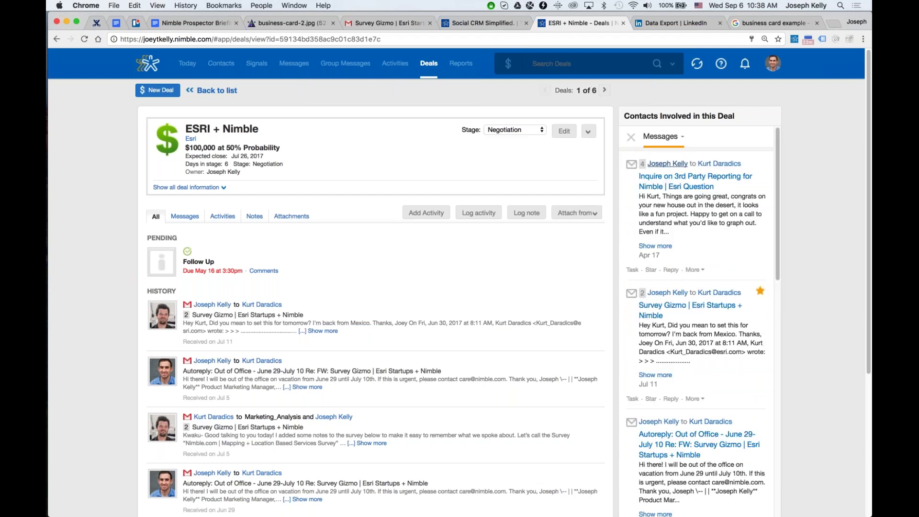
left_click(630, 137)
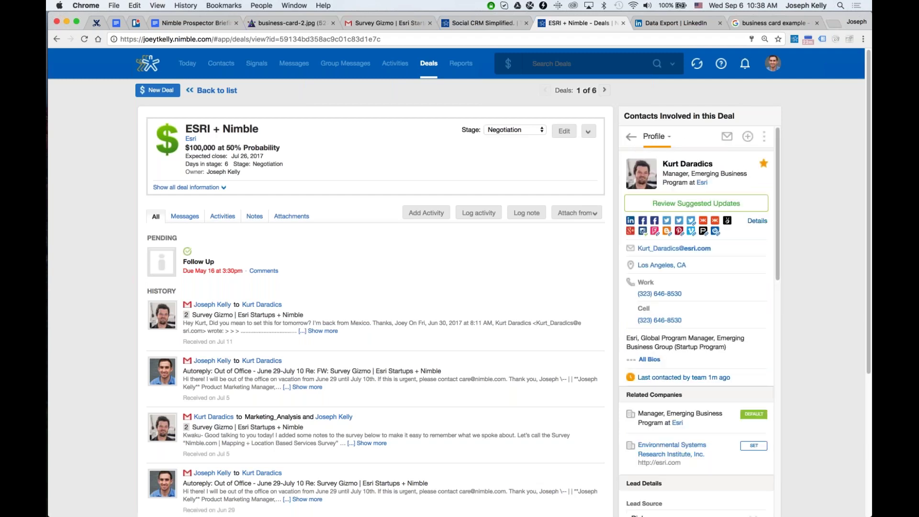
left_click(563, 134)
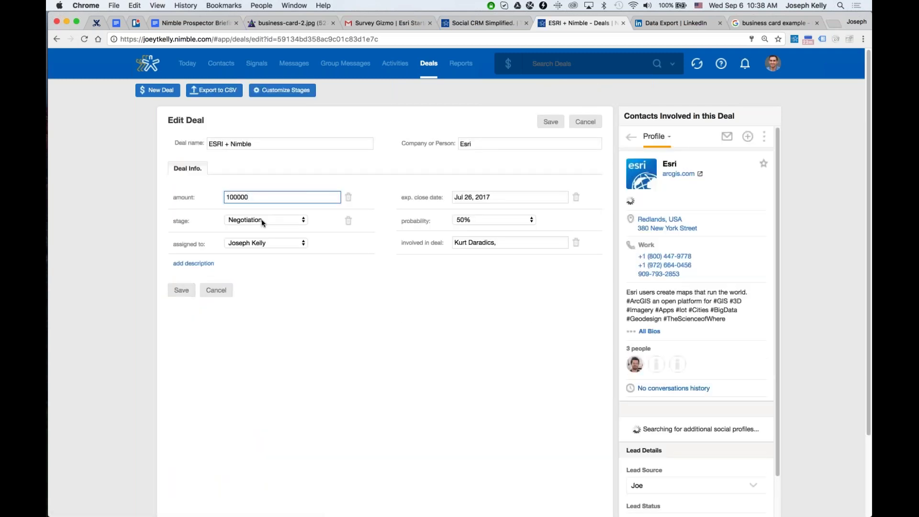
Check the deal's stage, assignee and probability, leaving them unchanged at 50%.
left_click(262, 219)
left_click(266, 241)
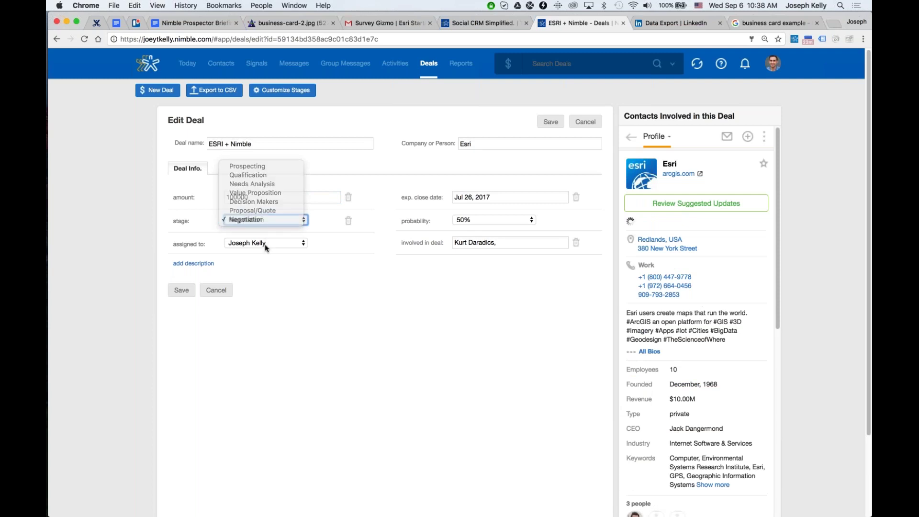
left_click(266, 241)
left_click(354, 247)
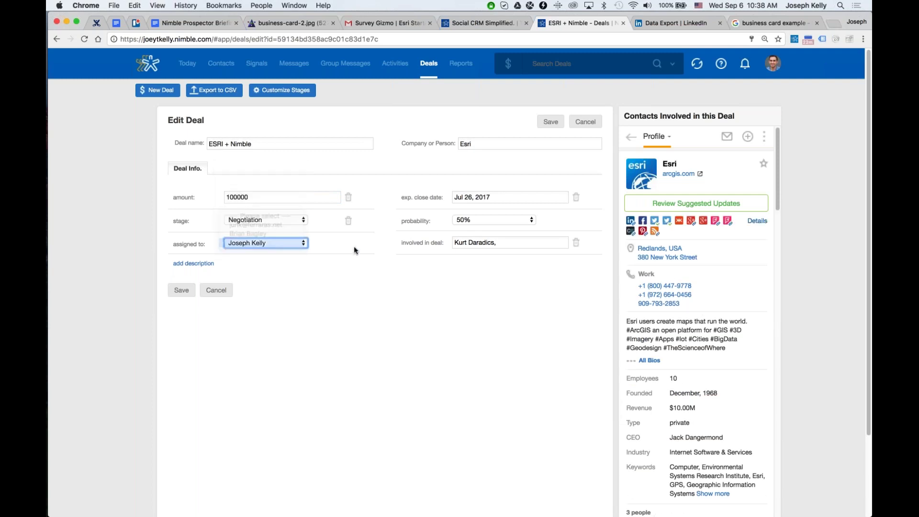
left_click(504, 222)
left_click(413, 240)
Set the expected close date to Sep 29, 2017 and save the deal.
left_click(492, 196)
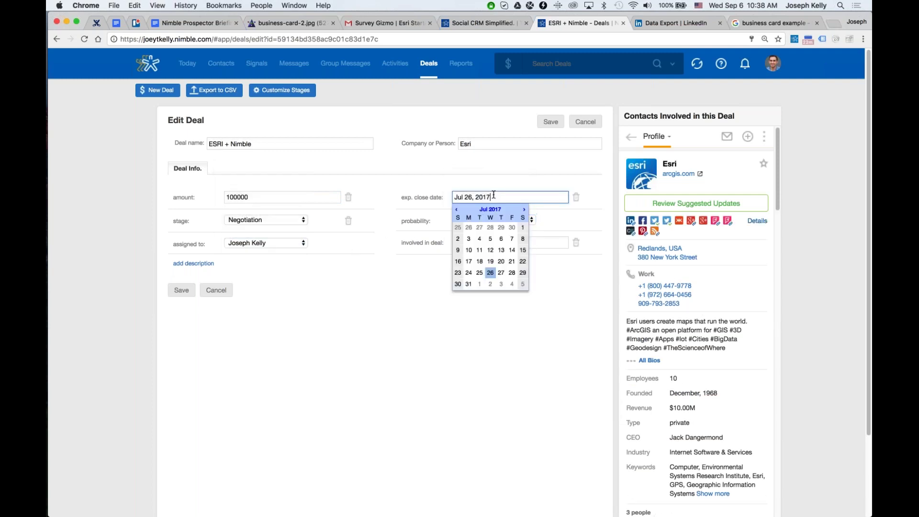
left_click(524, 209)
left_click(524, 209)
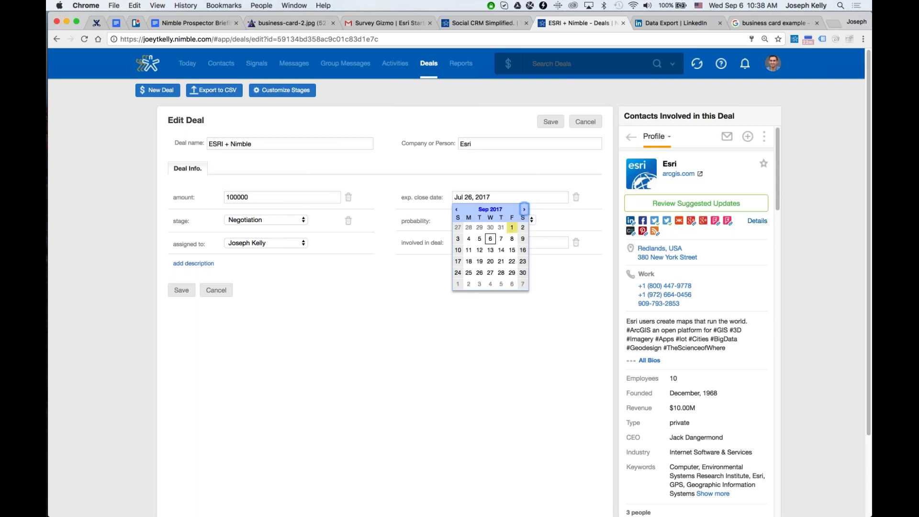
left_click(512, 272)
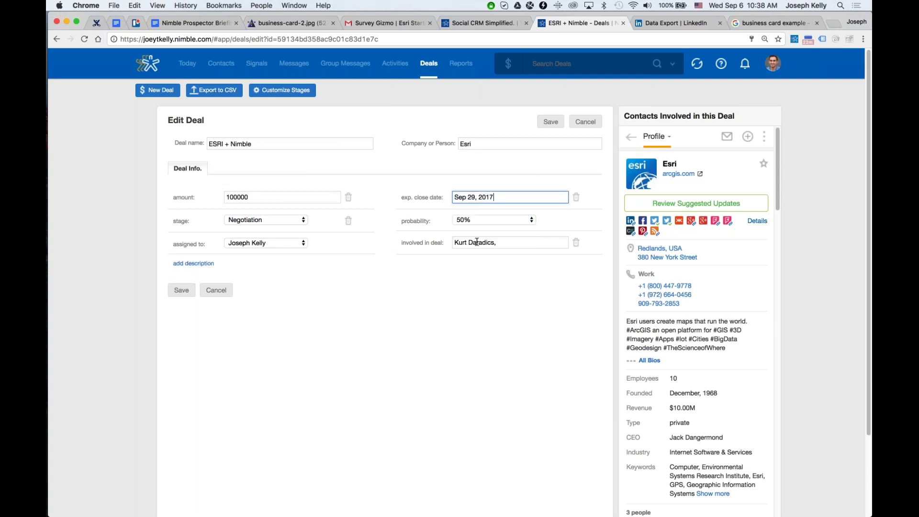
left_click(548, 122)
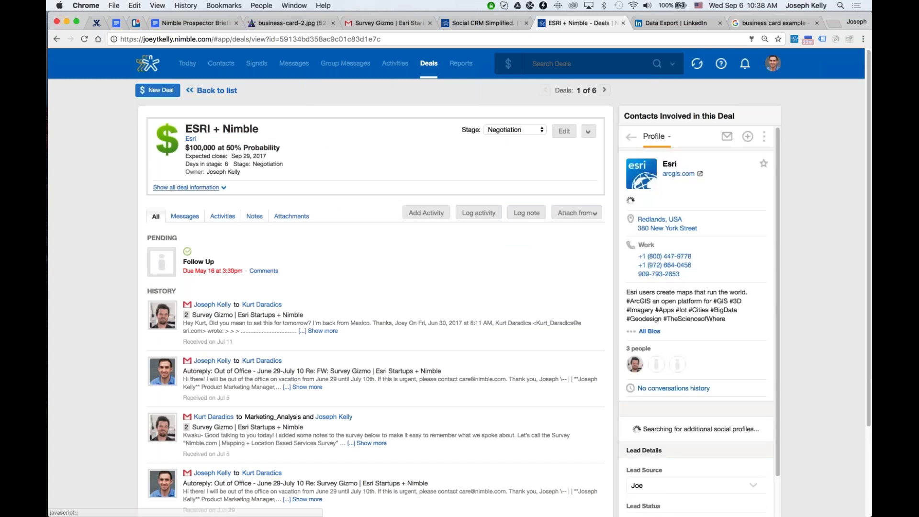
left_click(189, 188)
In Customize Stages, open and cancel edits to Prospecting and Qualification, then view Reports.
left_click(217, 90)
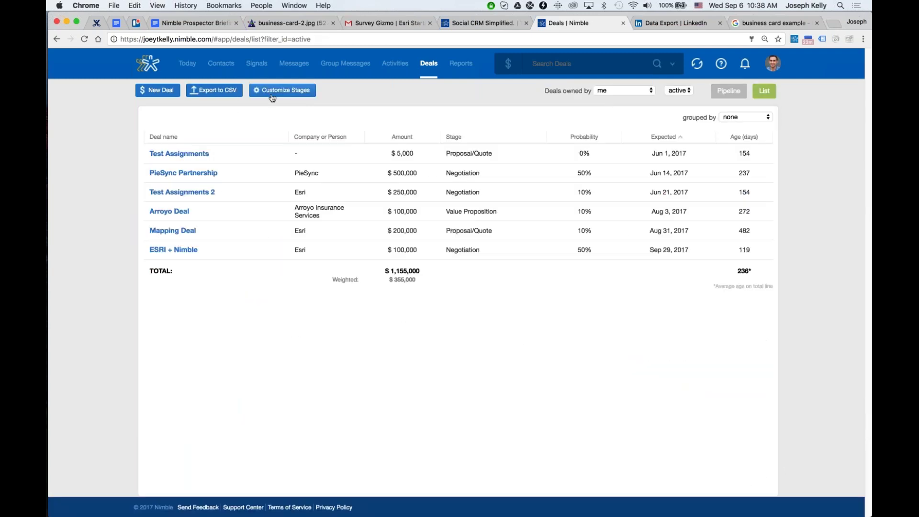
left_click(273, 95)
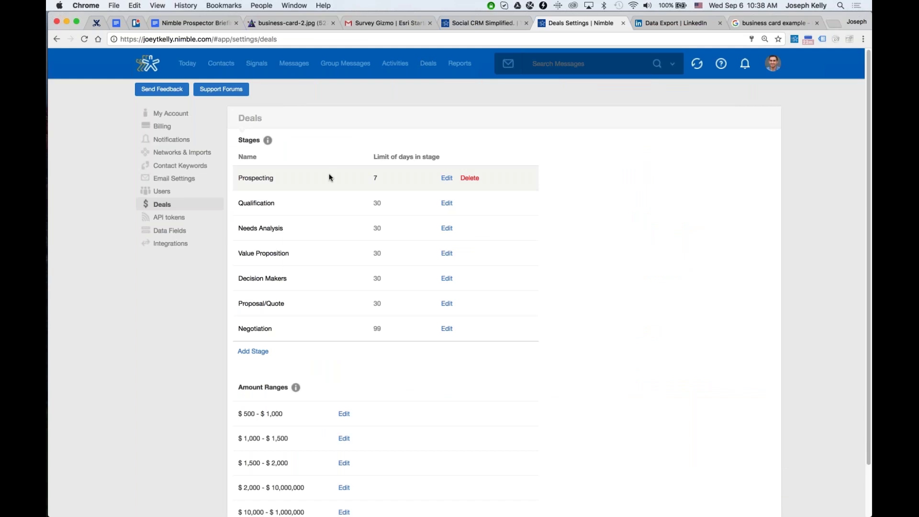
left_click(446, 177)
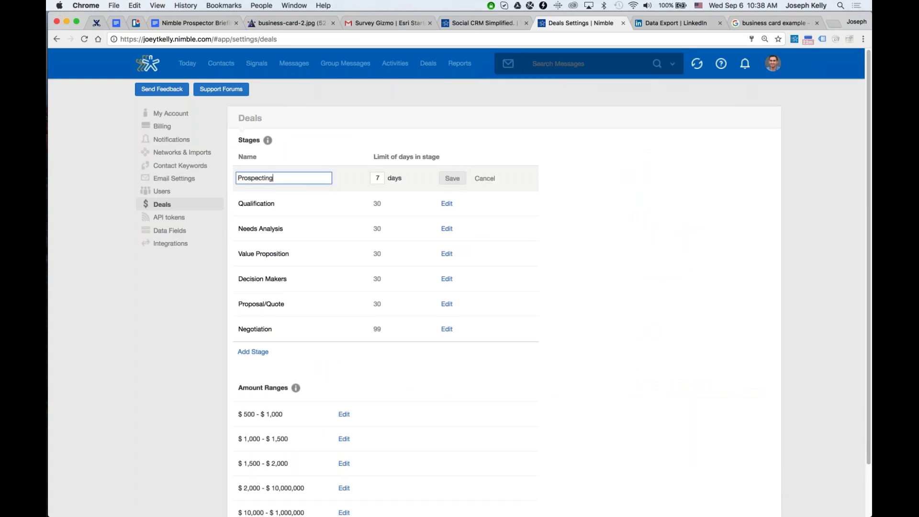
left_click(485, 178)
mouse_move(402, 203)
left_mouse_down()
mouse_move(400, 242)
mouse_move(404, 202)
left_mouse_up()
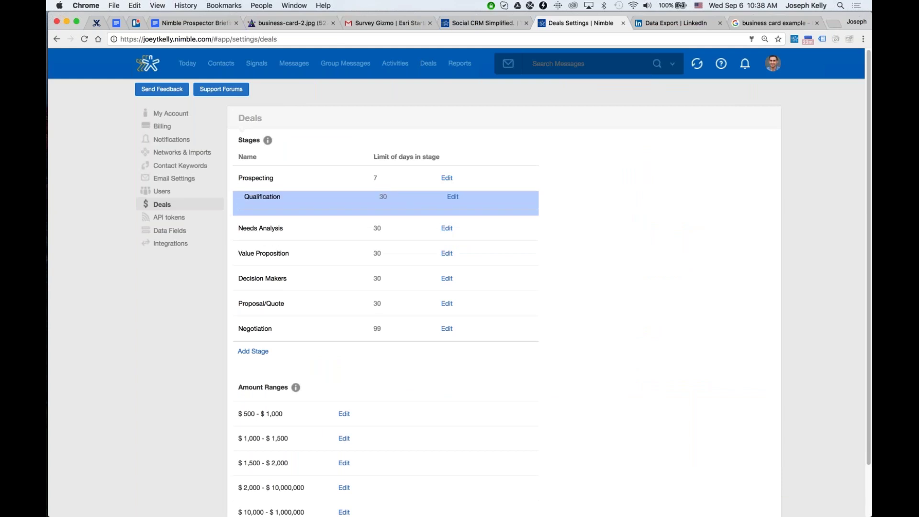
left_click(447, 203)
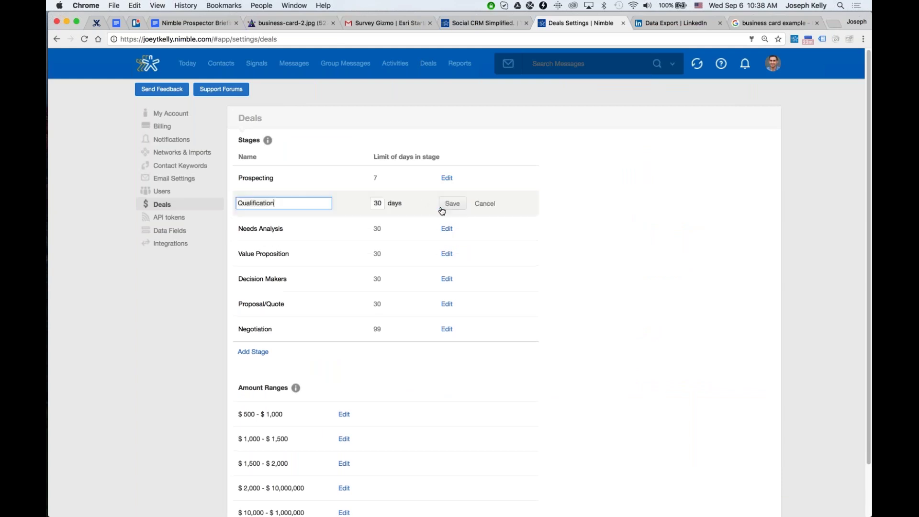
left_click(485, 203)
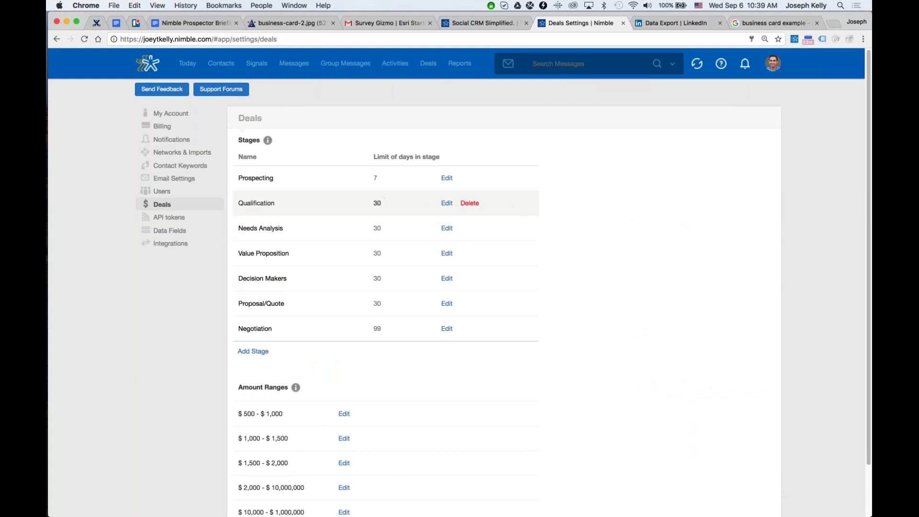
left_click(463, 64)
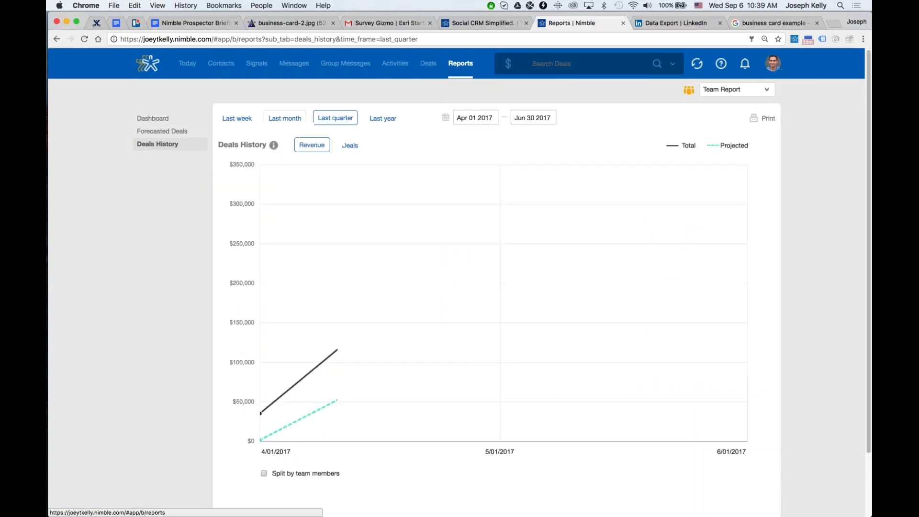
Open the Reports dashboard, keeping the Team Report selected.
left_click(167, 120)
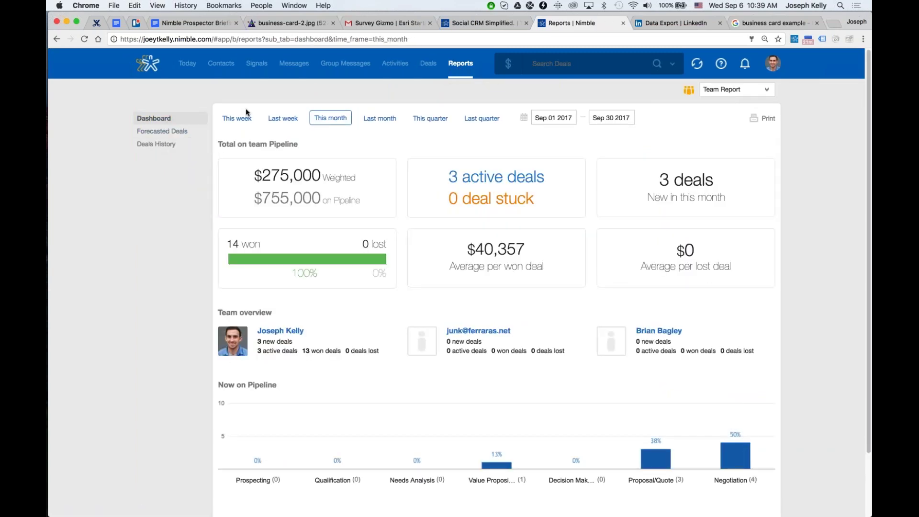
left_click(735, 90)
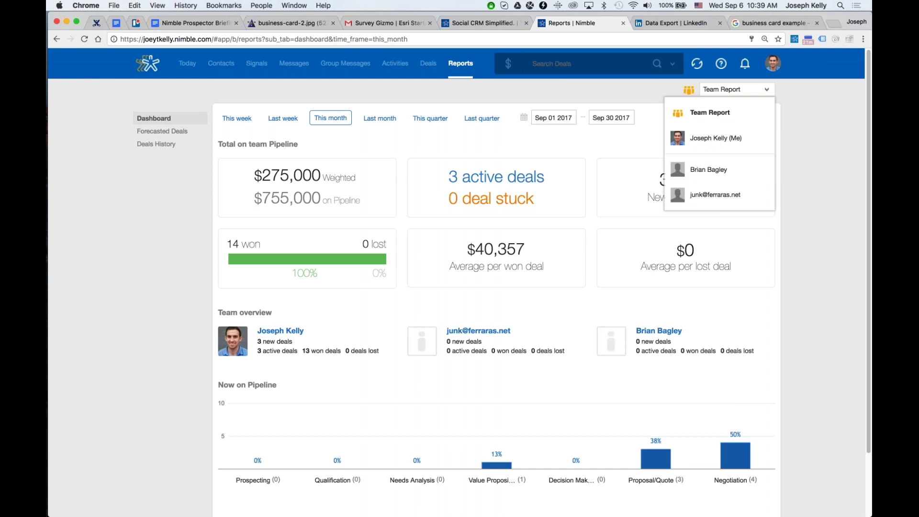
left_click(466, 145)
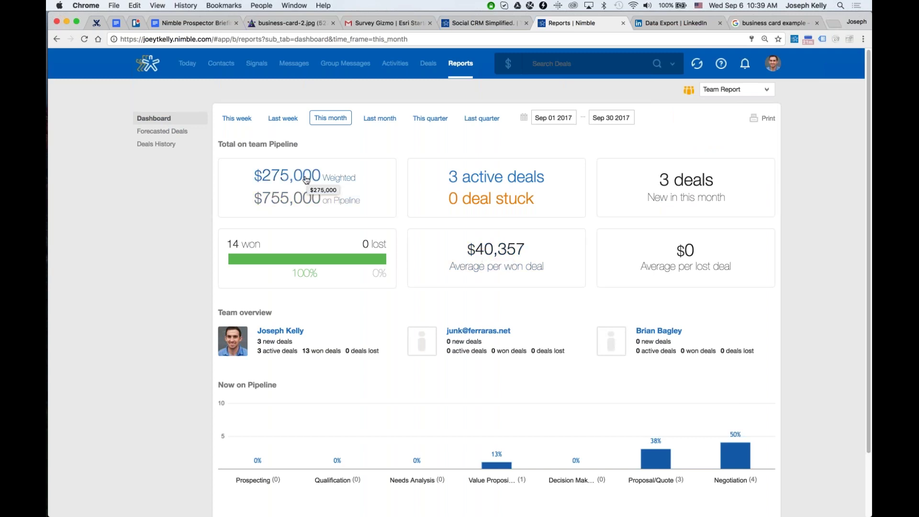
Cycle the dashboard through last month, last week, this week, this quarter and last quarter.
left_click(392, 120)
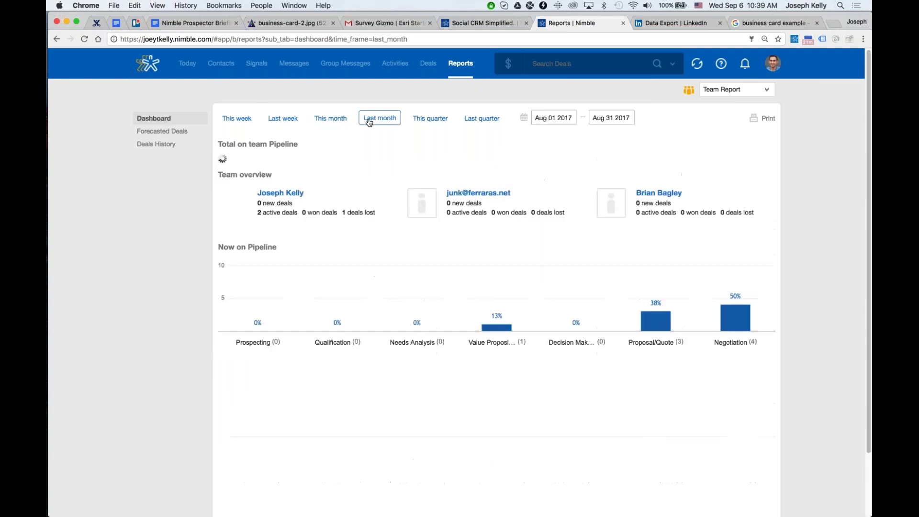
left_click(296, 119)
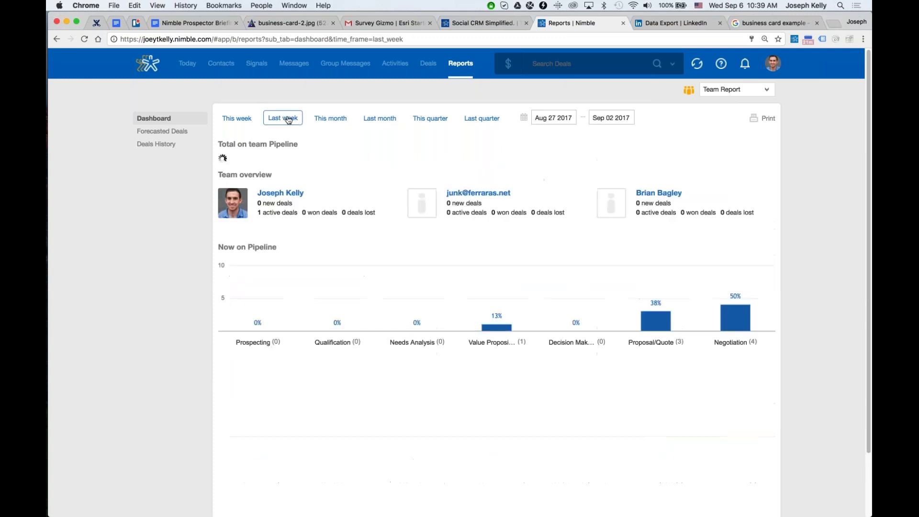
left_click(237, 118)
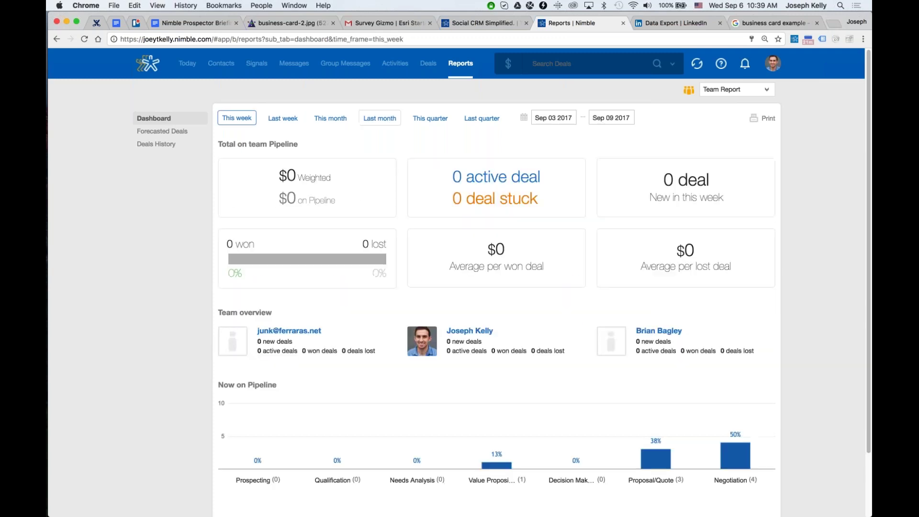
left_click(431, 118)
left_click(471, 125)
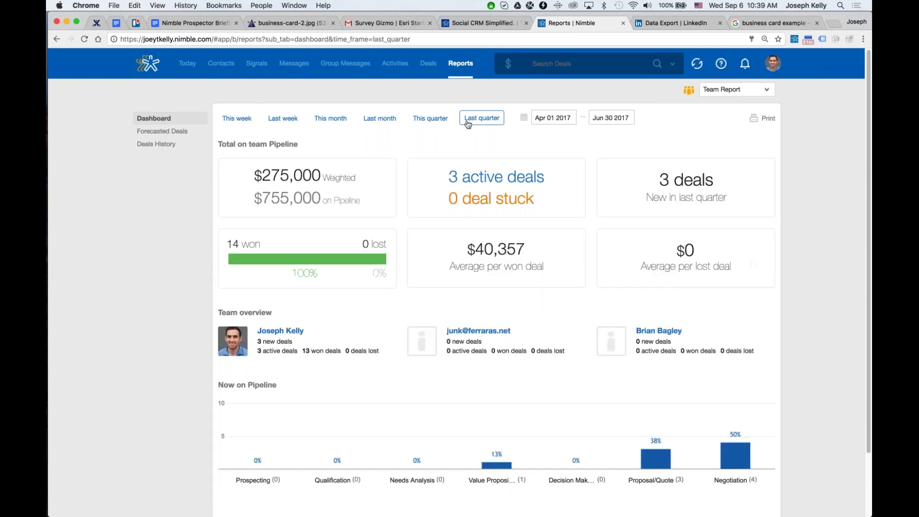
Show the Forecasted Deals chart by deal count instead of revenue.
left_click(180, 134)
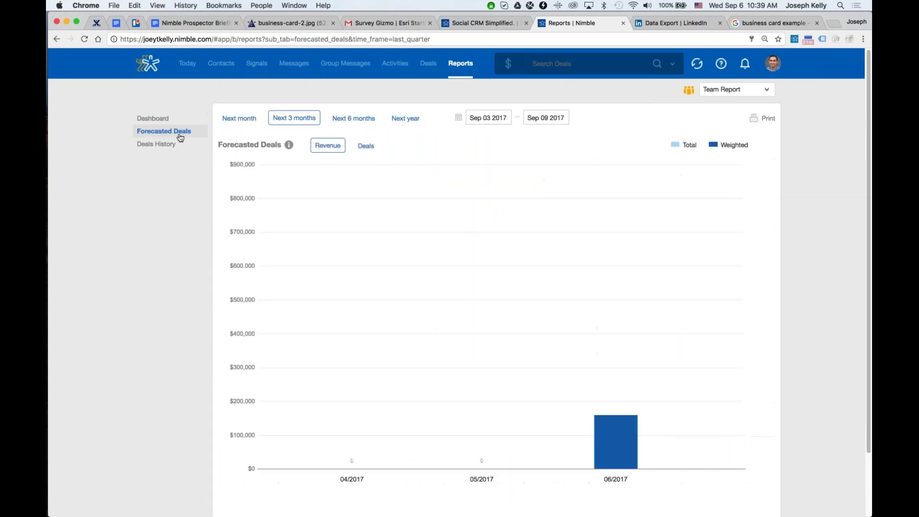
mouse_move(626, 295)
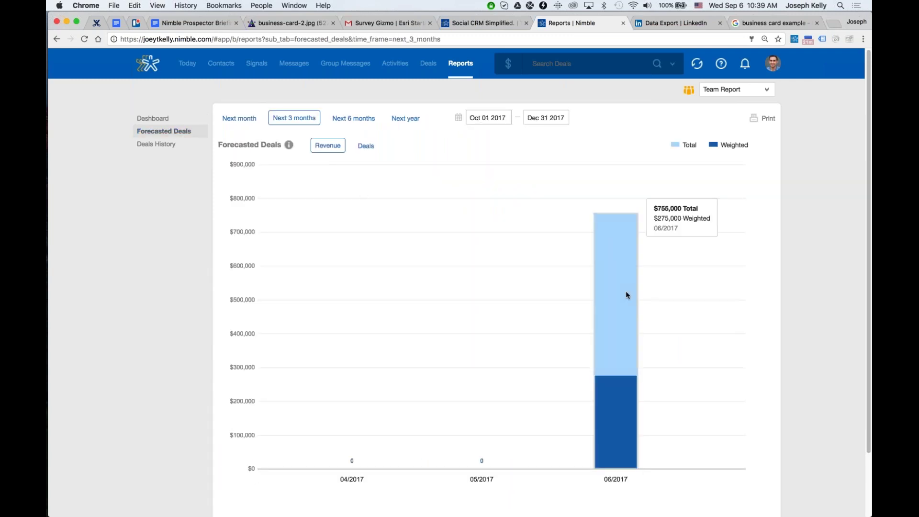
left_click(365, 145)
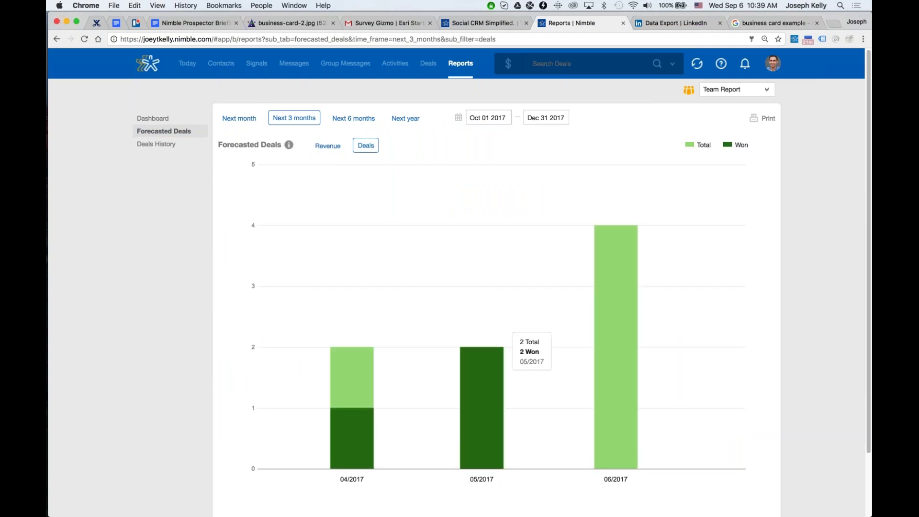
Show the Deals History chart by revenue, split by team members.
left_click(156, 144)
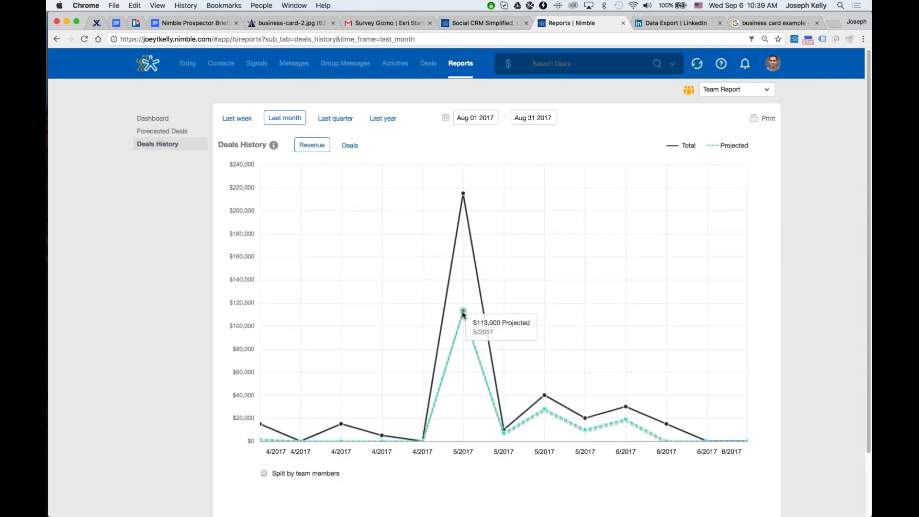
left_click(351, 146)
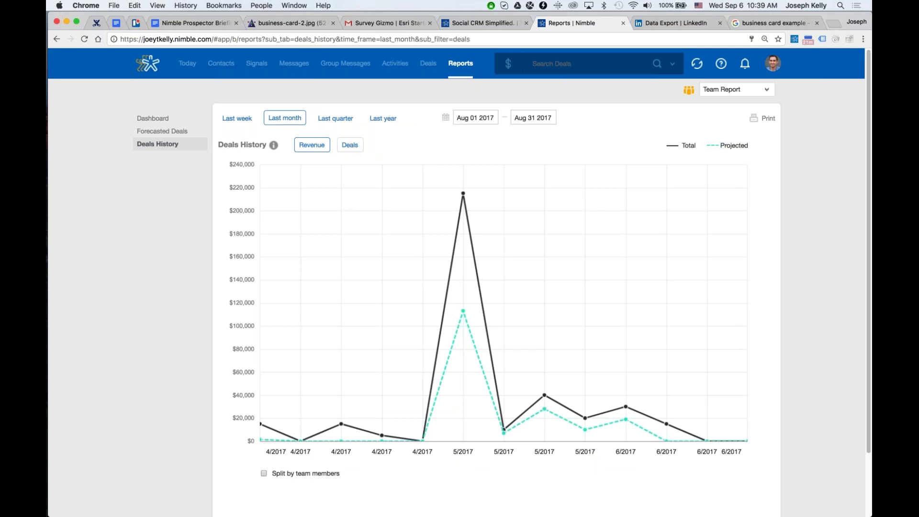
left_click(320, 147)
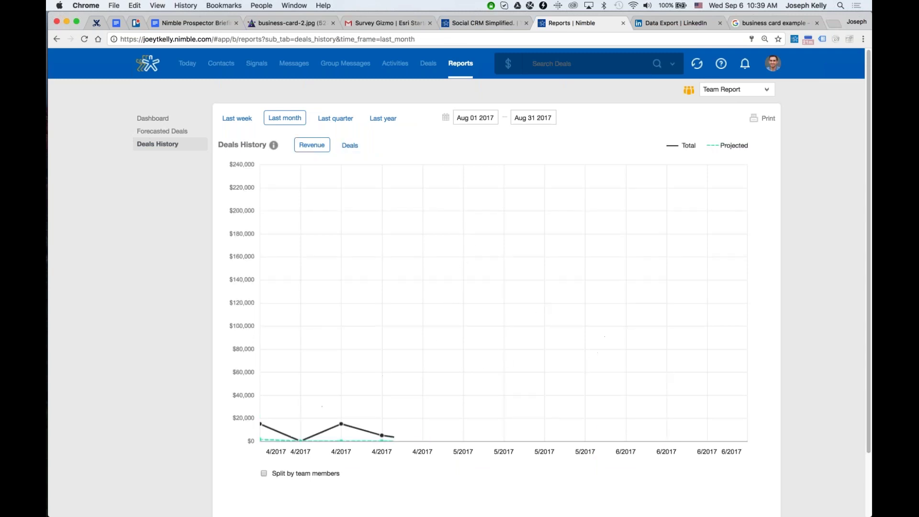
left_click(303, 472)
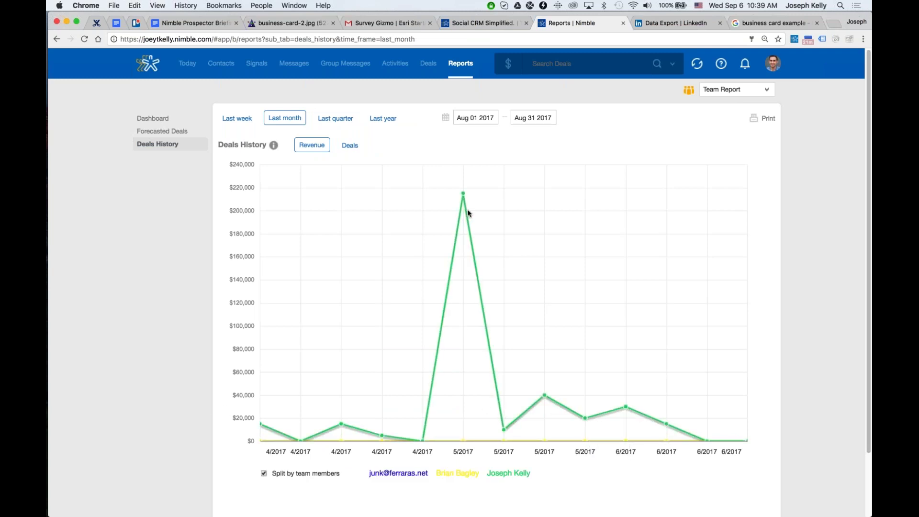
Try last quarter and last year, ending on last week's deals history.
left_click(339, 122)
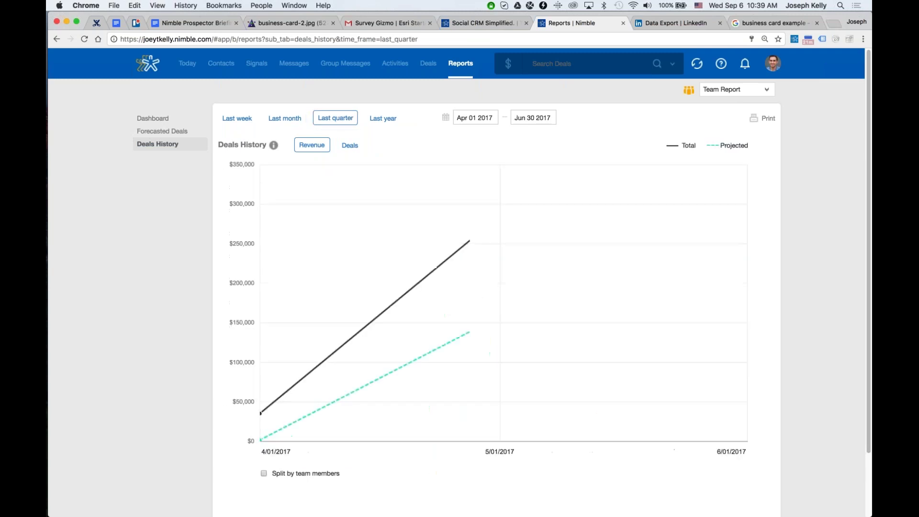
left_click(383, 118)
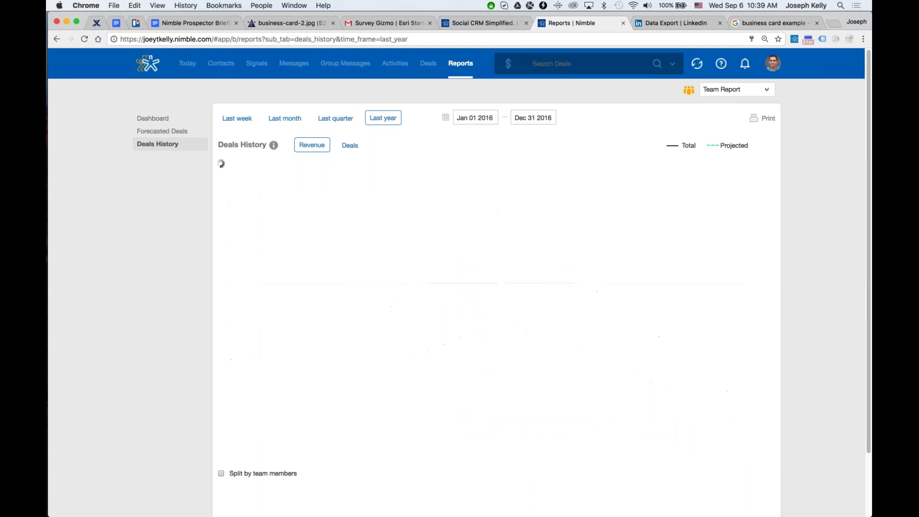
left_click(322, 119)
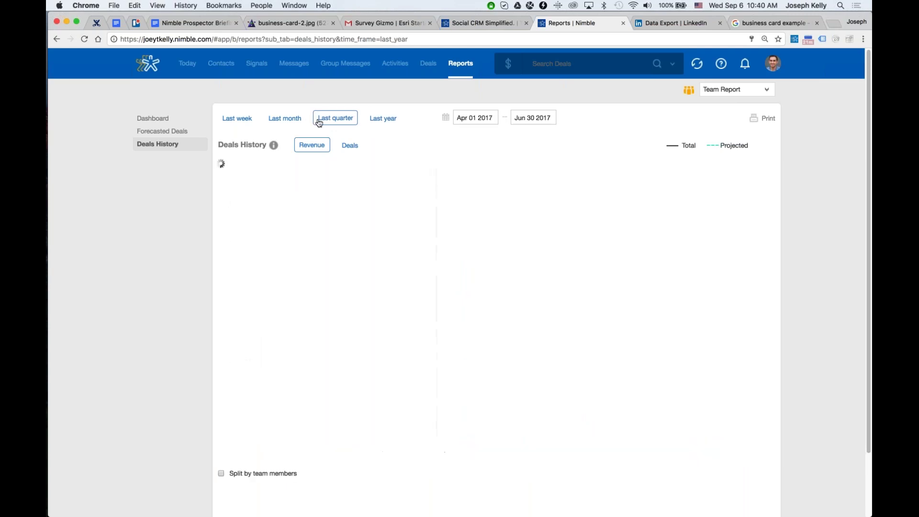
left_click(239, 119)
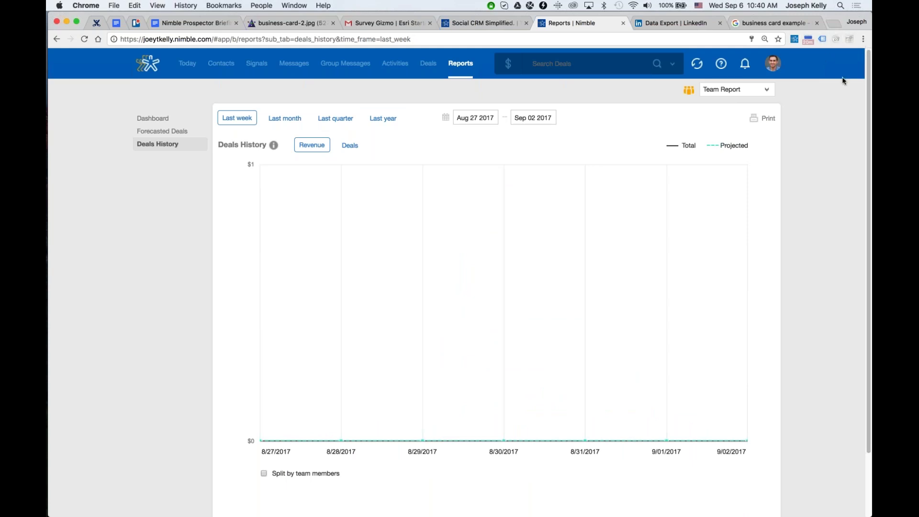
right_click(794, 39)
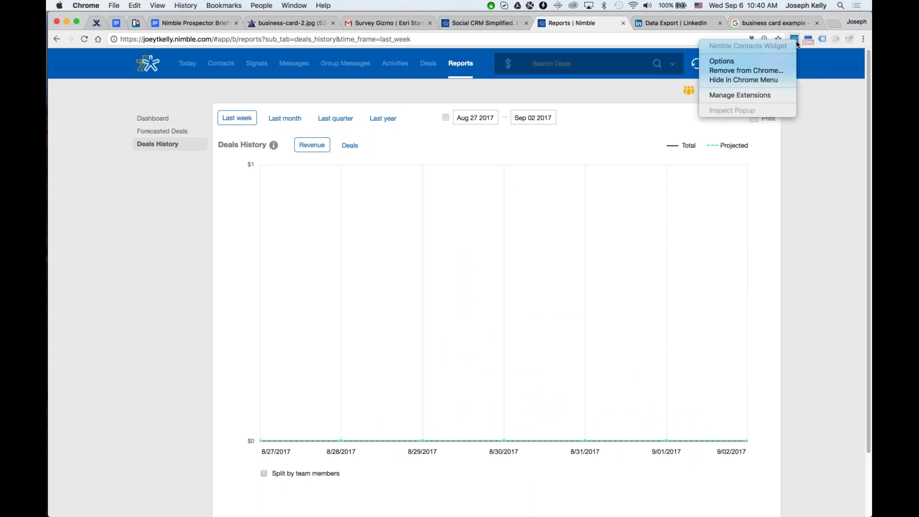
left_click(722, 62)
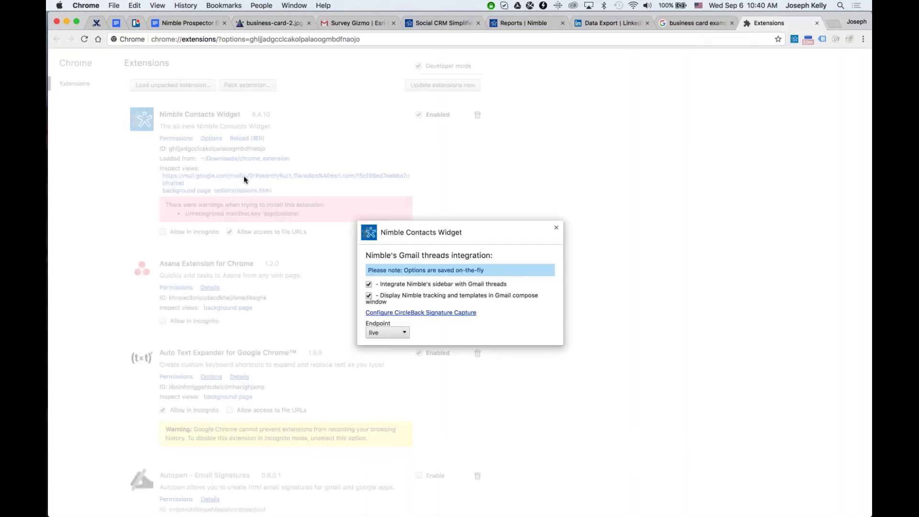
left_click(383, 331)
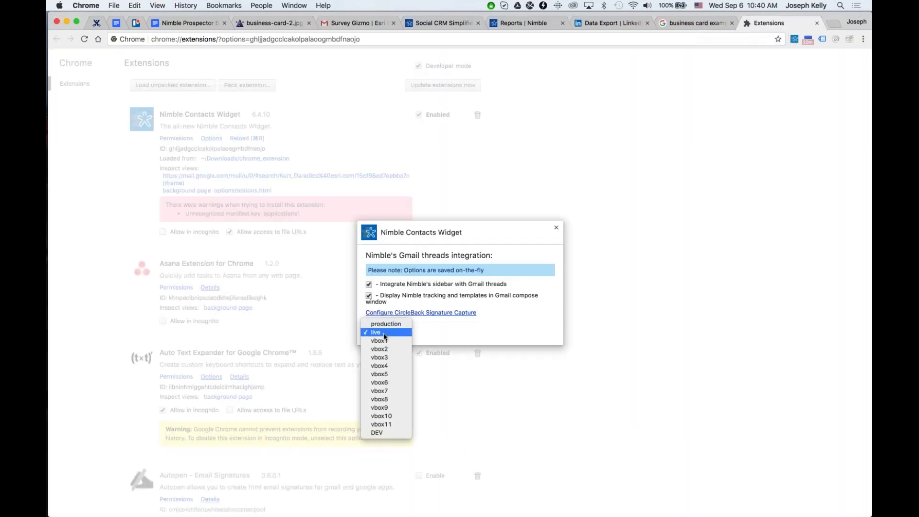
left_click(384, 326)
key("Escape")
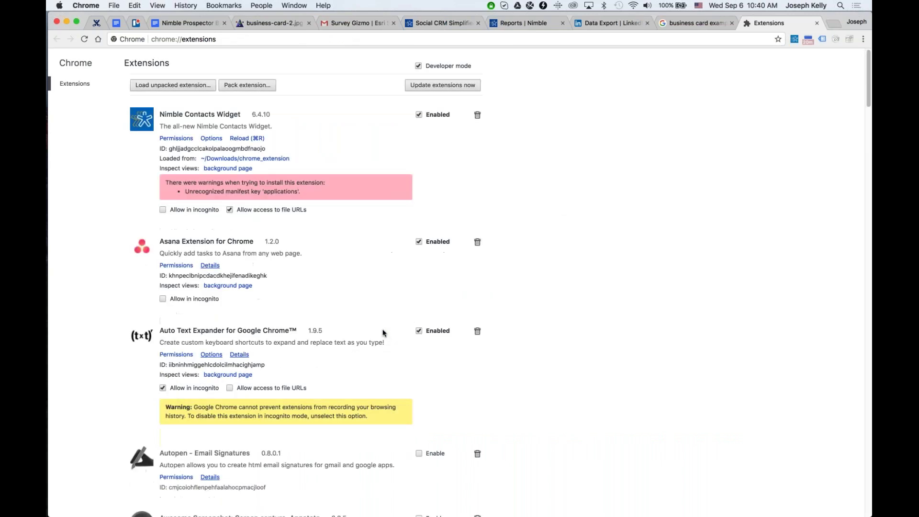
left_click(211, 138)
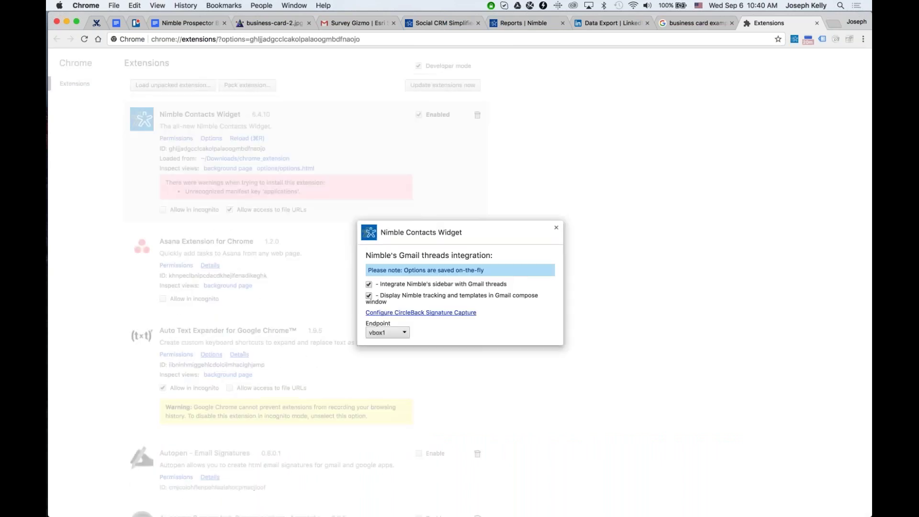
left_click(397, 337)
left_click(548, 273)
left_click(556, 227)
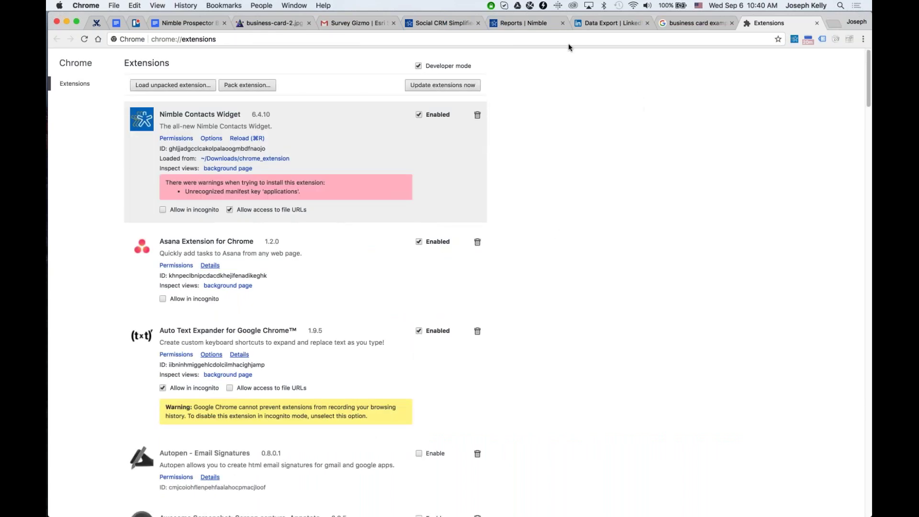
left_click(690, 23)
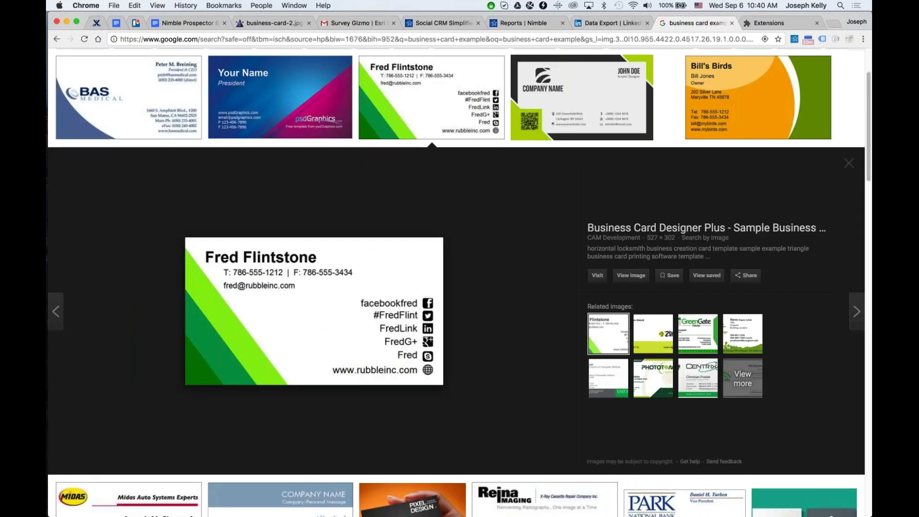
left_click(768, 23)
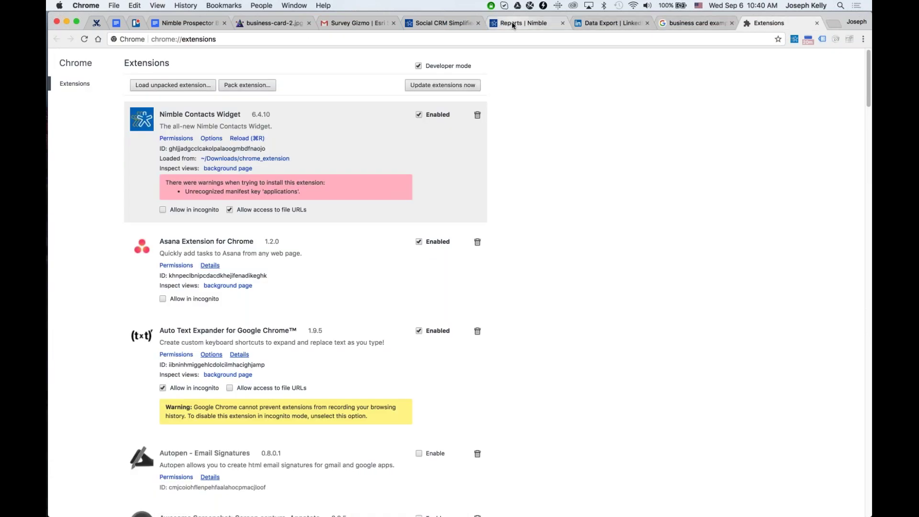
left_click(512, 22)
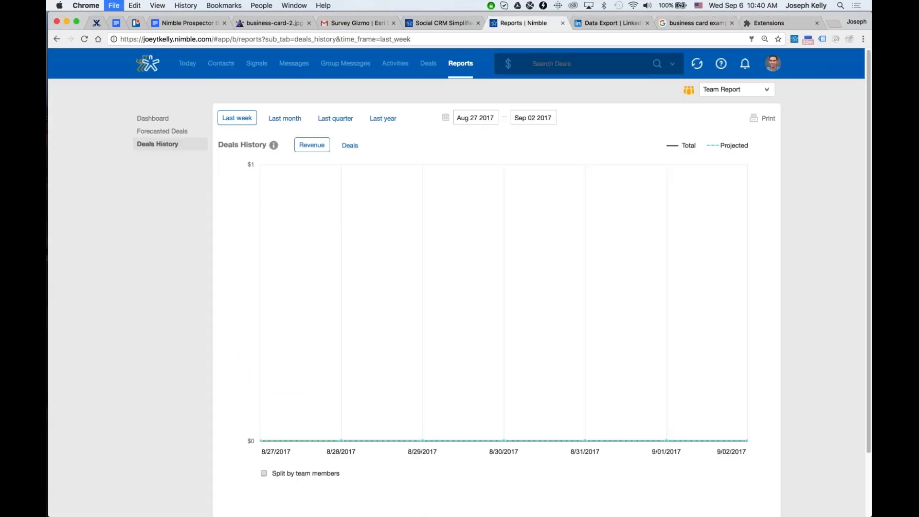
Load LinkedIn in a new browser tab.
key("super+t")
type("link")
key("Return")
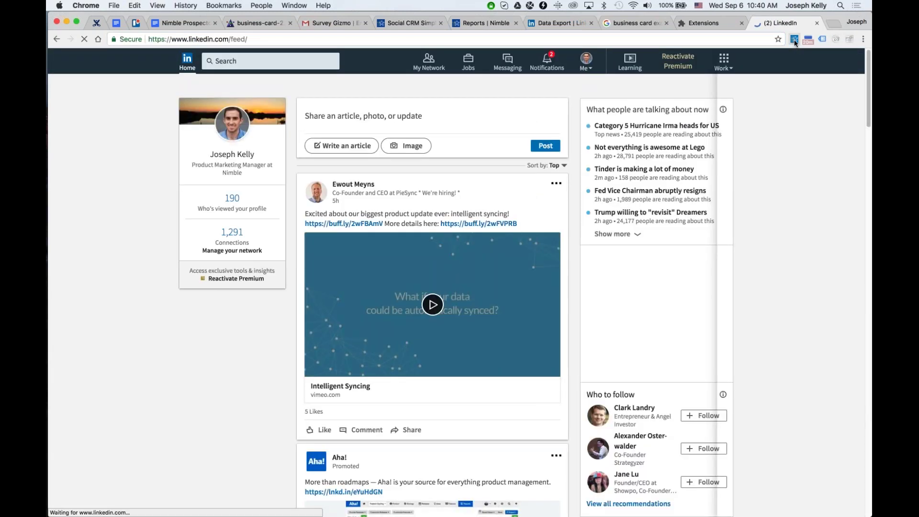
Open the Nimble sidebar and load the first post author's contact profile.
left_click(794, 39)
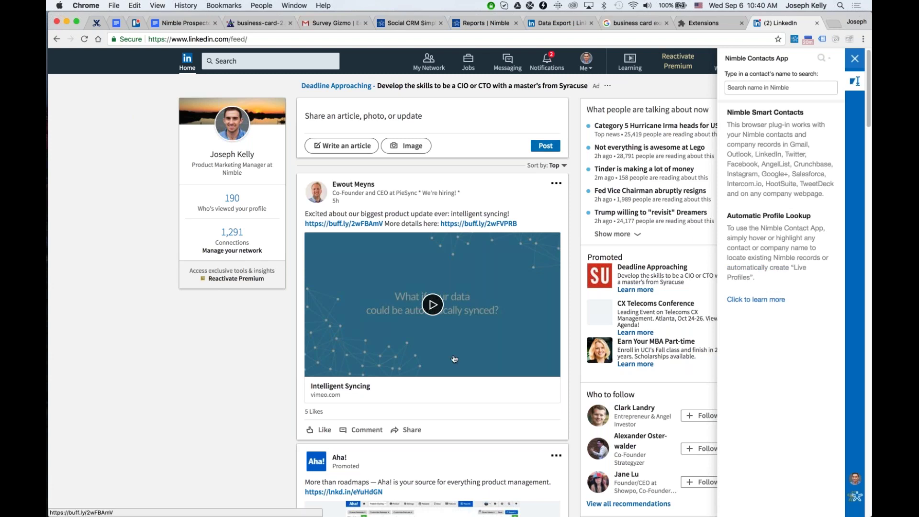
scroll(206, 348, "down", 3)
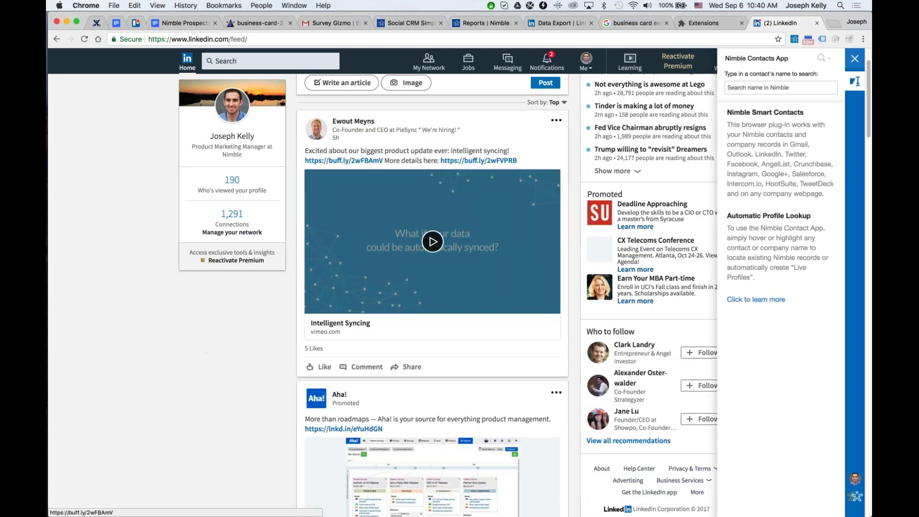
mouse_move(356, 125)
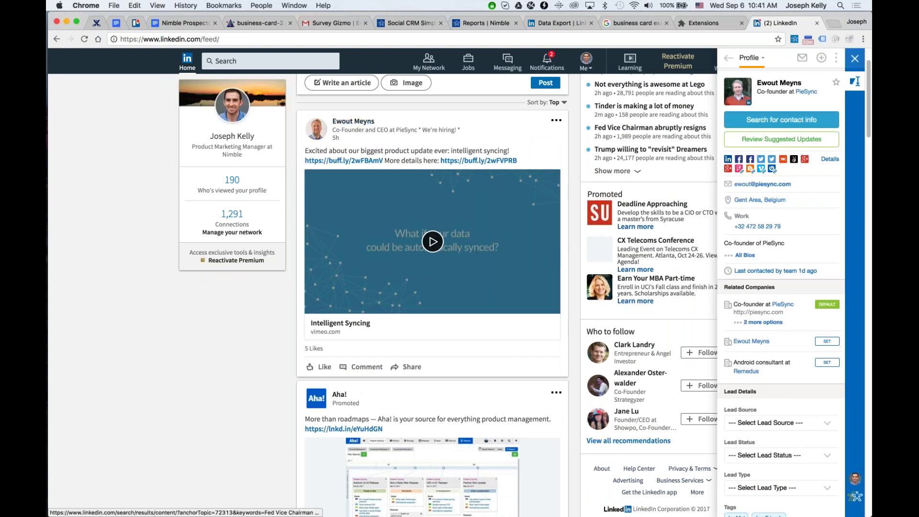
left_click(784, 121)
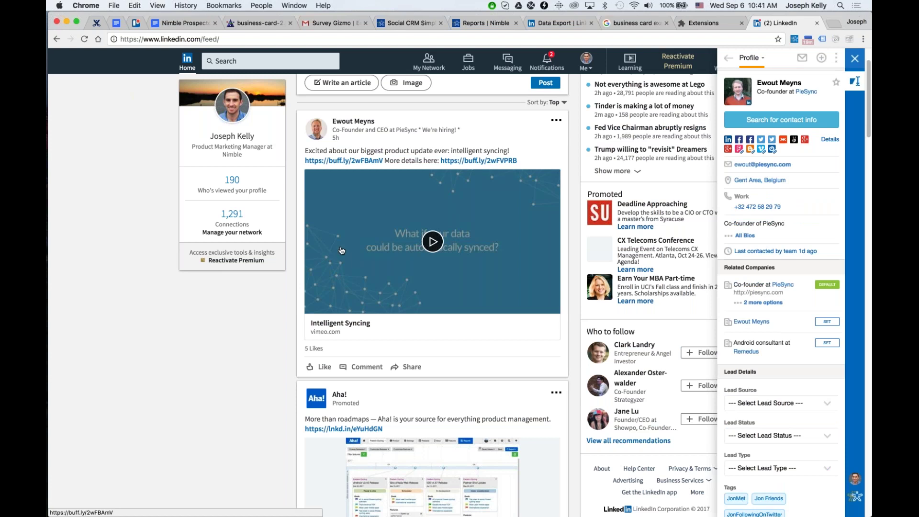
Load Twitter in a new browser tab.
key("super+t")
type("twitter")
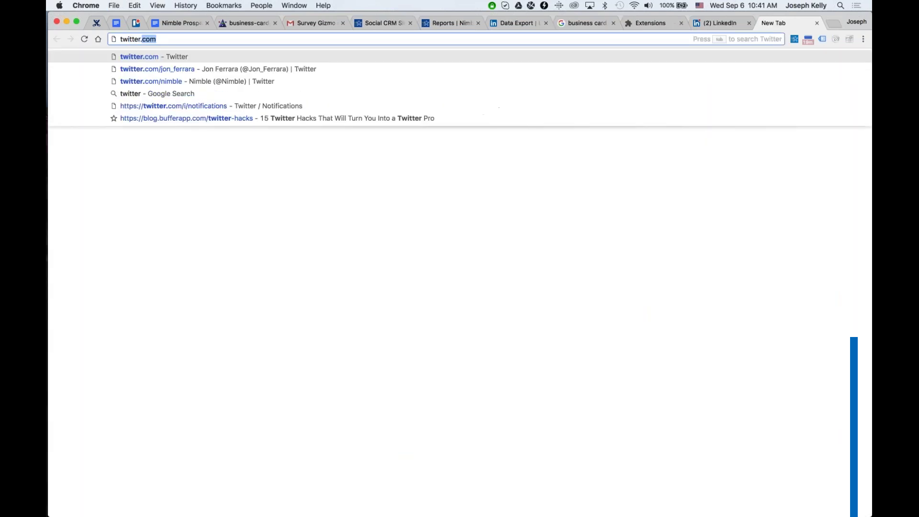
key("Return")
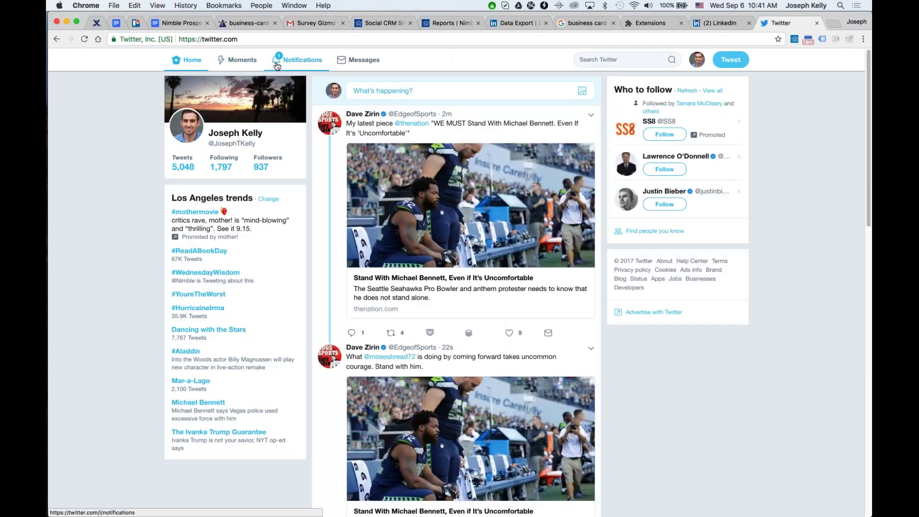
Open the FindFocus founder's profile from Notifications and show it in the Nimble sidebar.
left_click(276, 65)
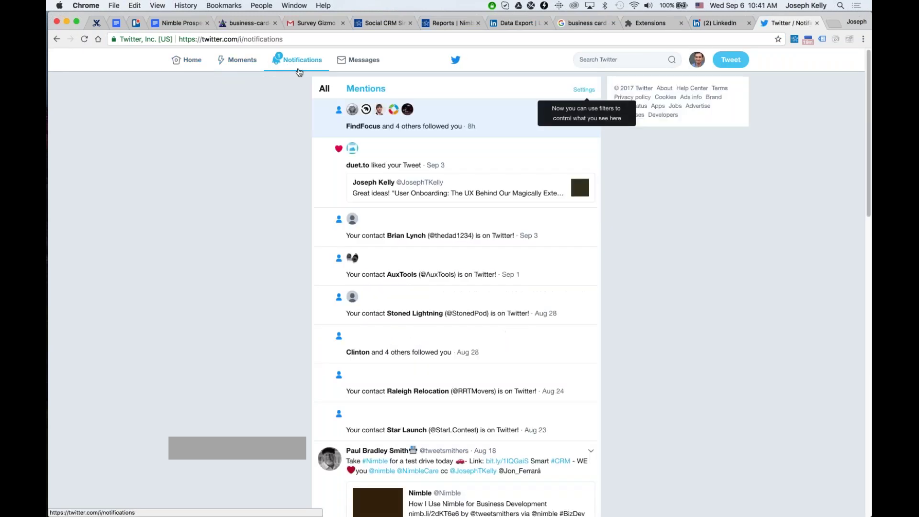
left_click(378, 111)
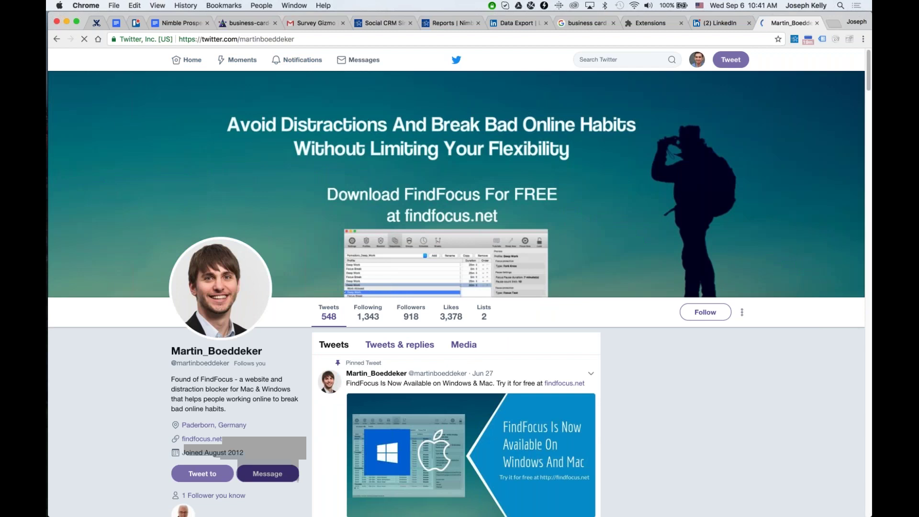
scroll(457, 294, "down", 2)
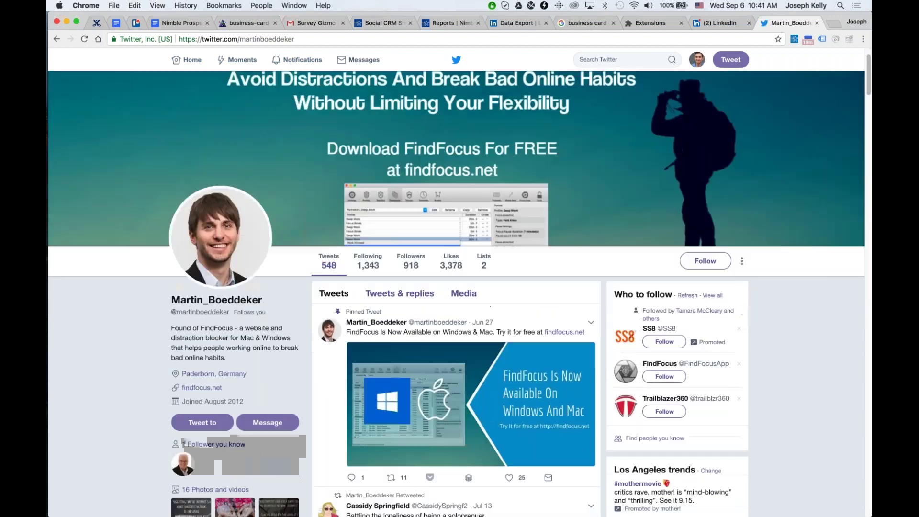
left_click(794, 39)
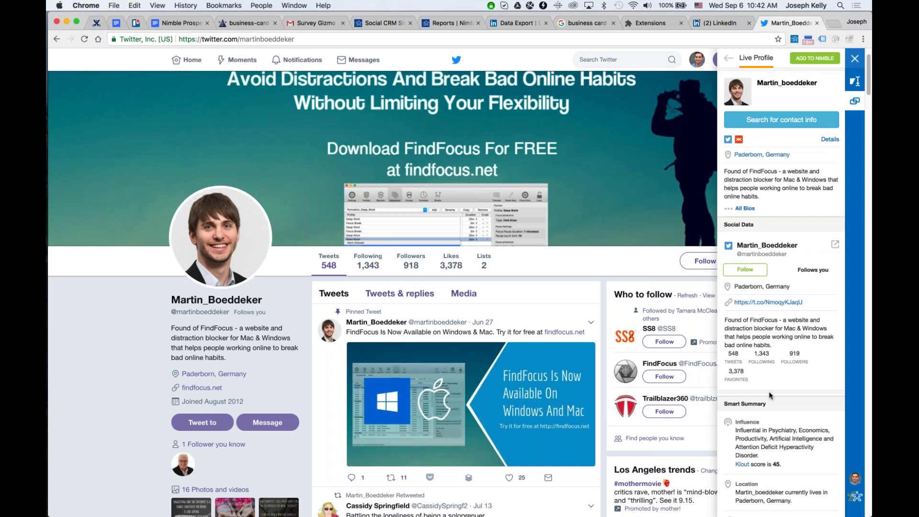
Start a contact-info search and correct the founder's first and last name.
scroll(783, 234, "down", 3)
scroll(793, 271, "up", 2)
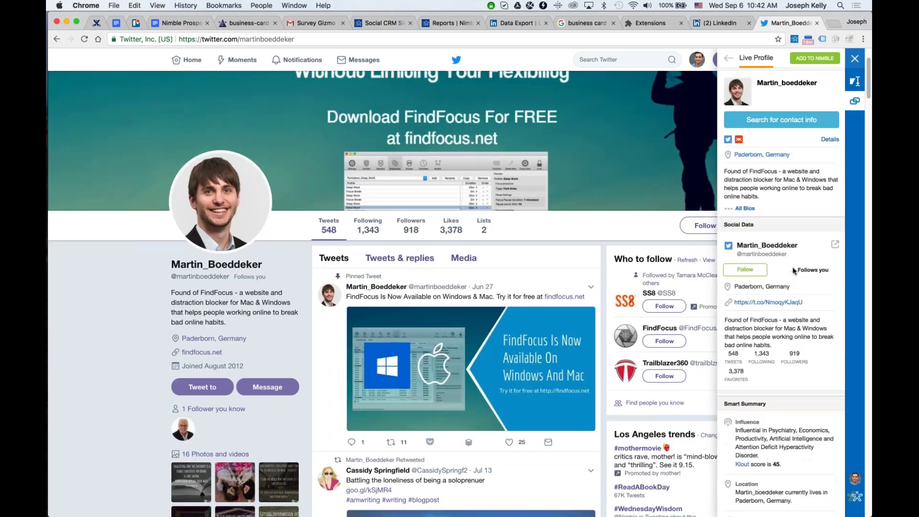
scroll(793, 270, "up", 3)
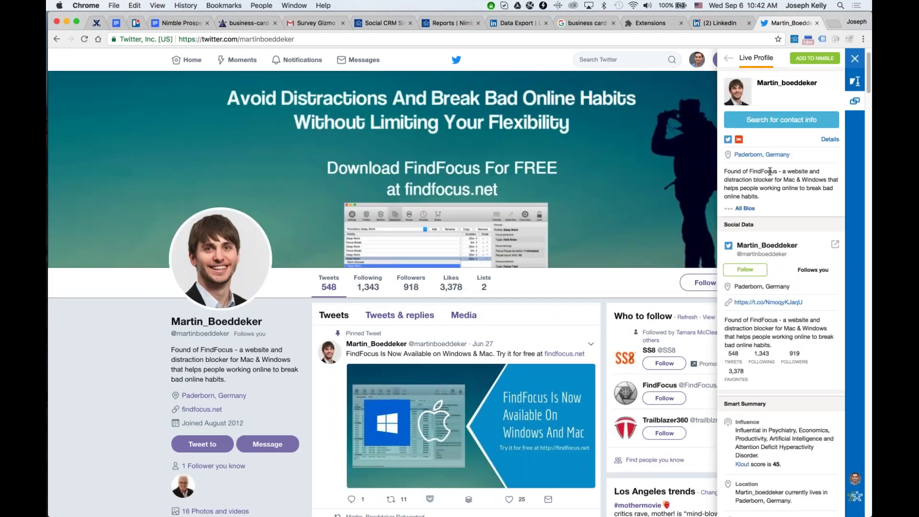
left_click(781, 119)
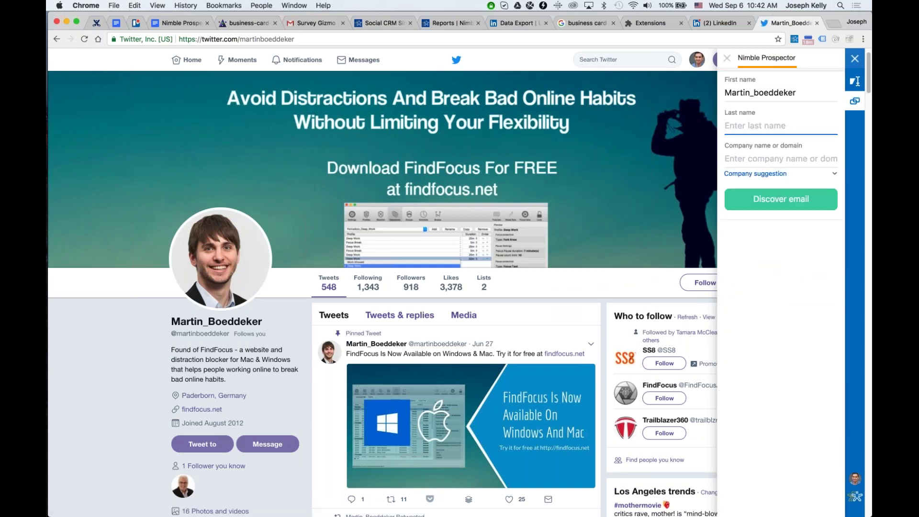
key("shift+Tab")
key("Tab")
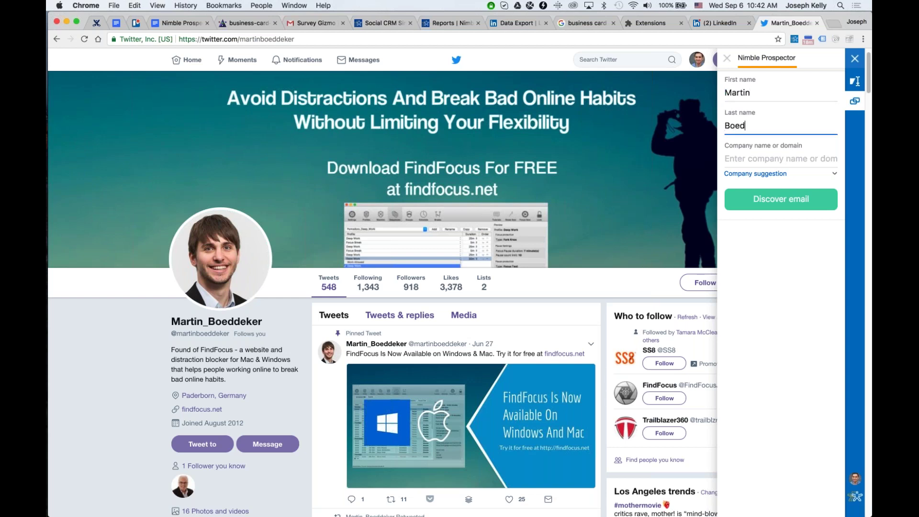
Enter company domain findfocus.net and pick the FindFocus suggestion to search.
key("Tab")
type("findfocus.net")
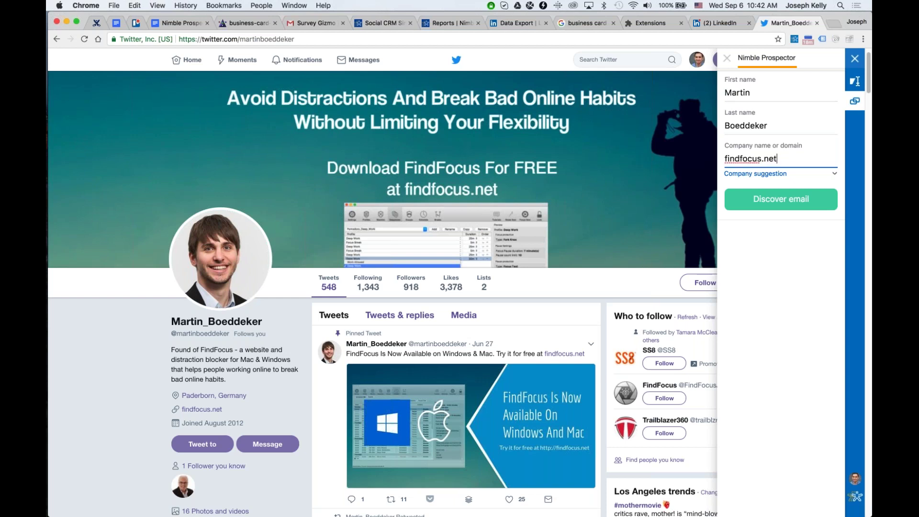
key("Tab")
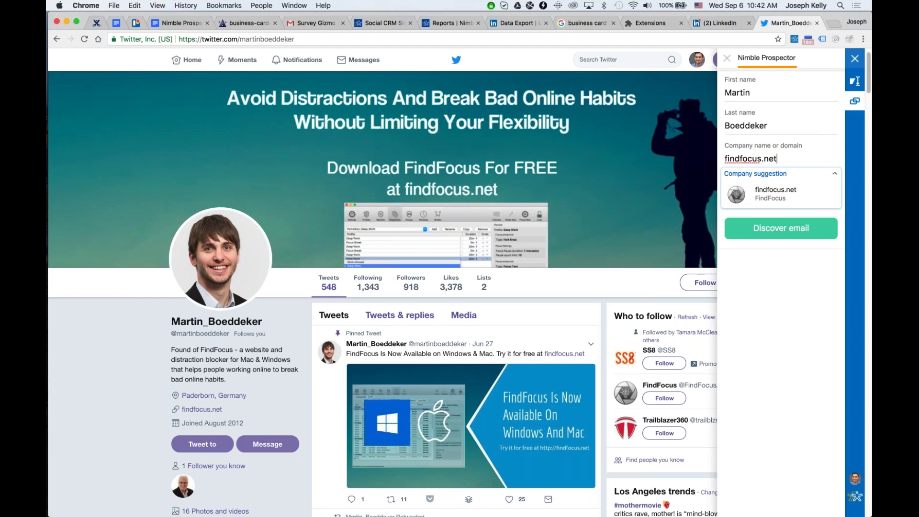
left_click(762, 197)
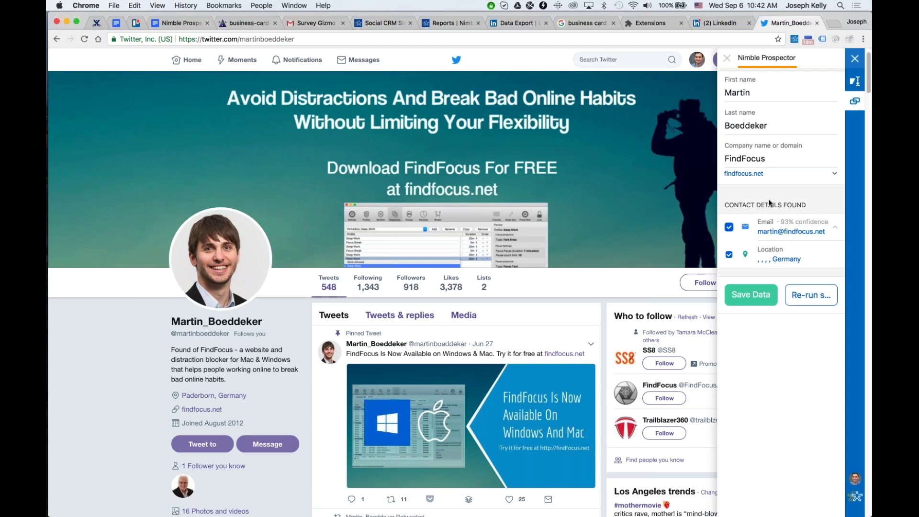
Save the found data and add the founder to Nimble with corrected first and last name.
left_click(748, 296)
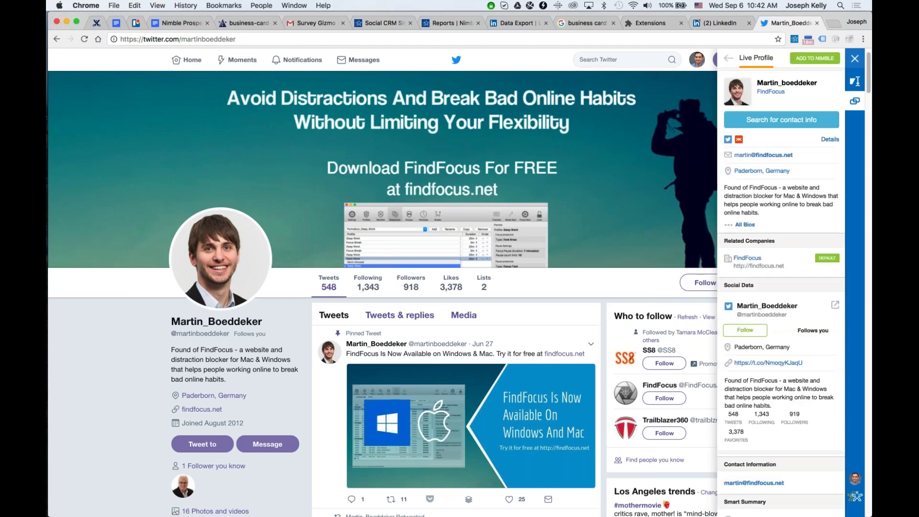
left_click(815, 59)
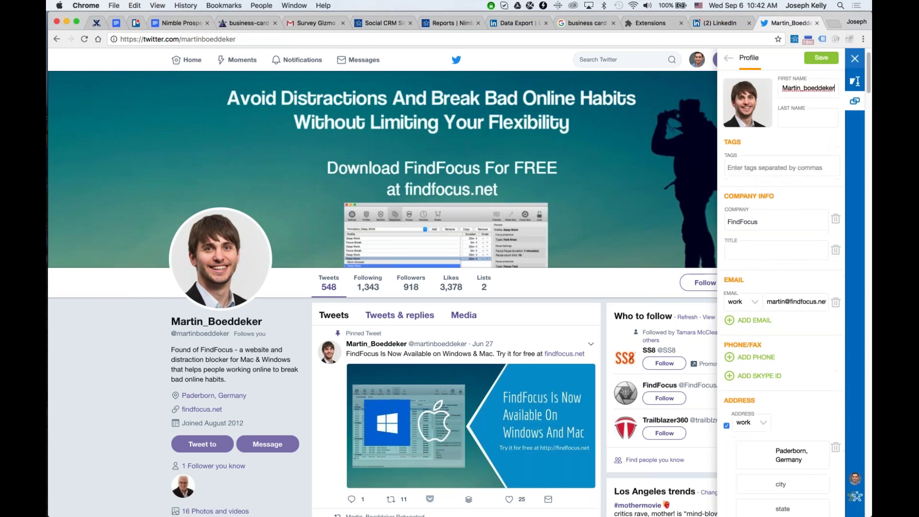
key("super+a")
key("Tab")
left_click(818, 57)
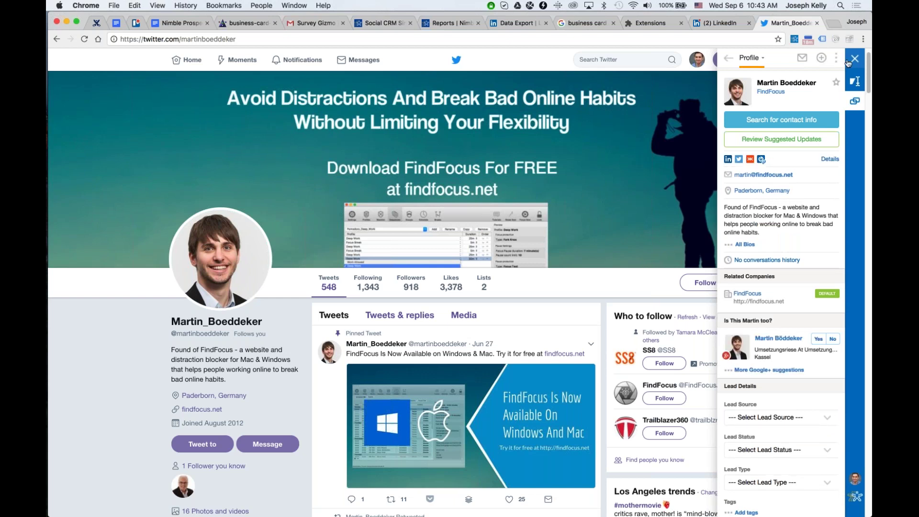
left_click(847, 63)
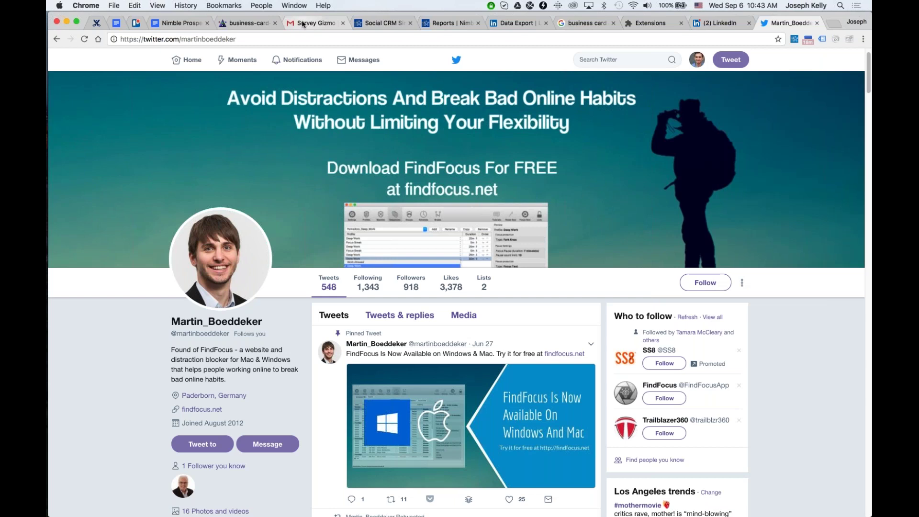
In Gmail, search for emails from the contact's e-mail address.
left_click(304, 23)
scroll(449, 261, "up", 5)
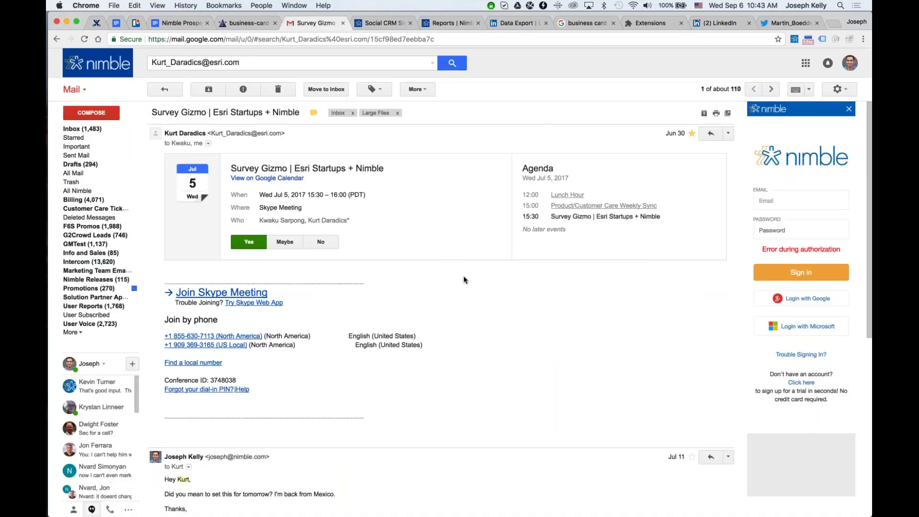
left_click(287, 62)
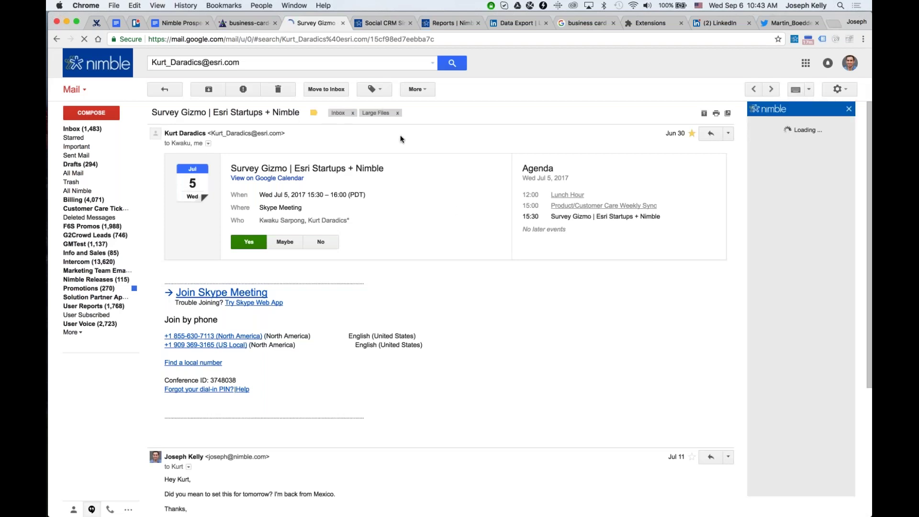
left_click(236, 64)
key("Return")
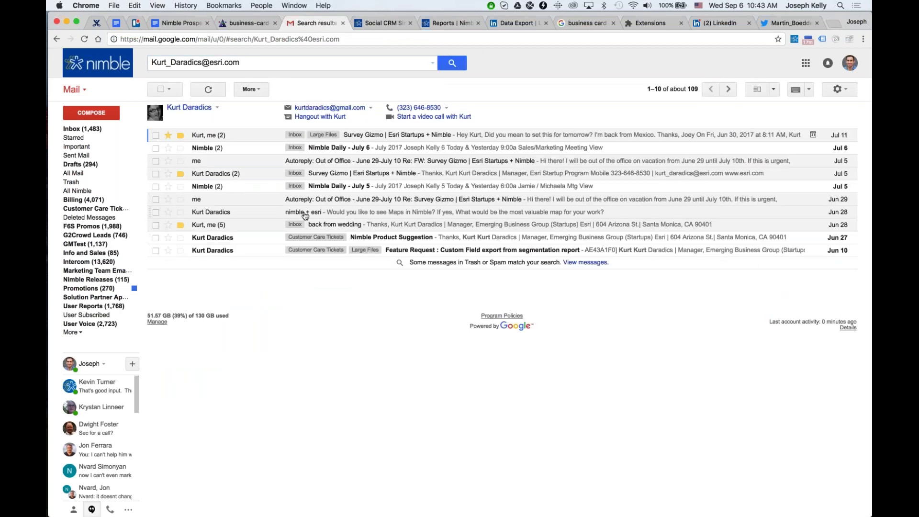
Open the 'nimble + esri' email, look through it, and return to the search results.
left_click(304, 213)
scroll(341, 199, "down", 10)
scroll(342, 198, "down", 5)
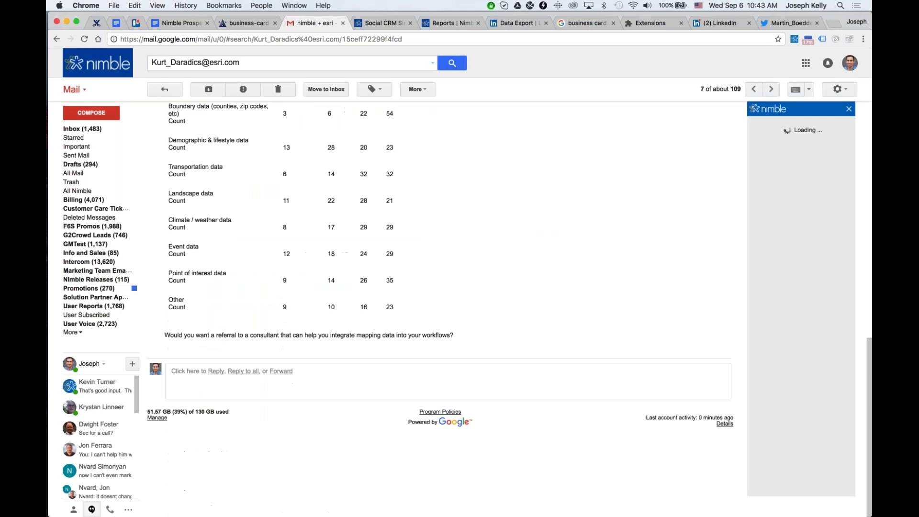
scroll(252, 136, "up", 11)
left_click(171, 91)
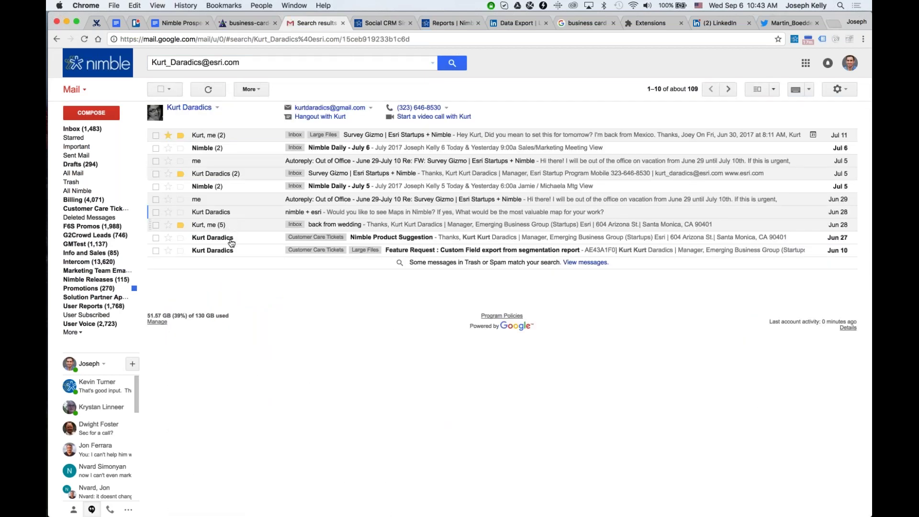
Open the 'back from wedding' conversation and scroll the Nimble sidebar showing his profile.
left_click(233, 226)
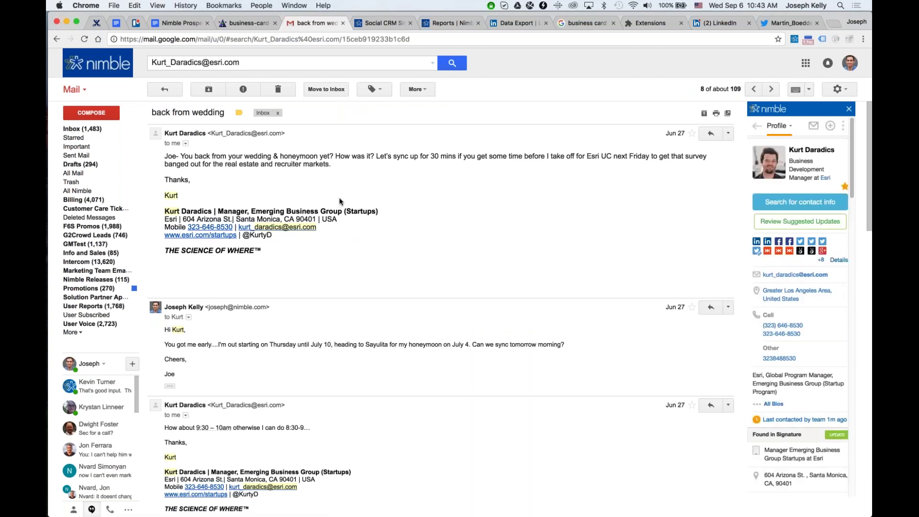
scroll(804, 287, "down", 5)
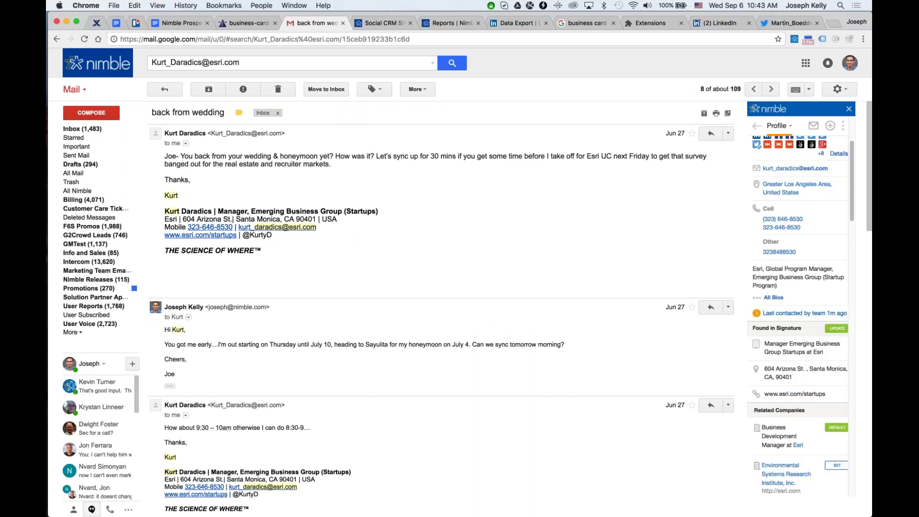
left_click(831, 330)
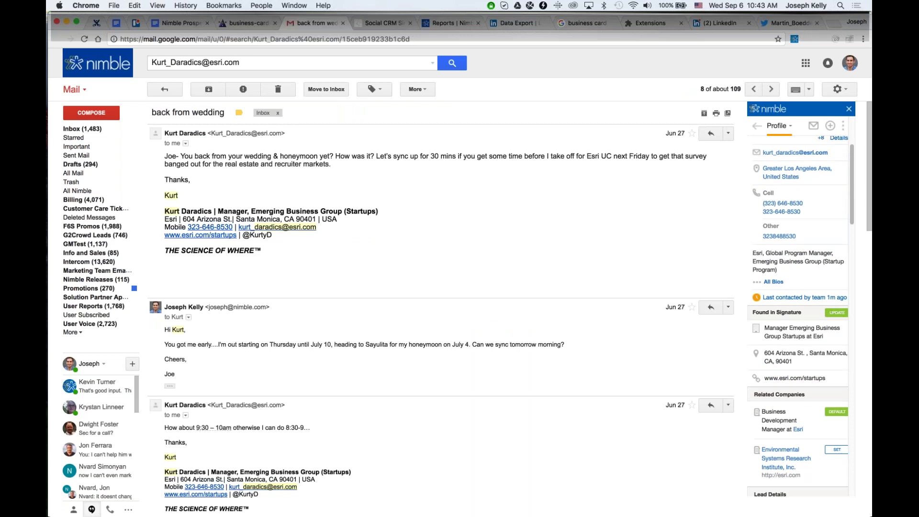
scroll(780, 331, "down", 1)
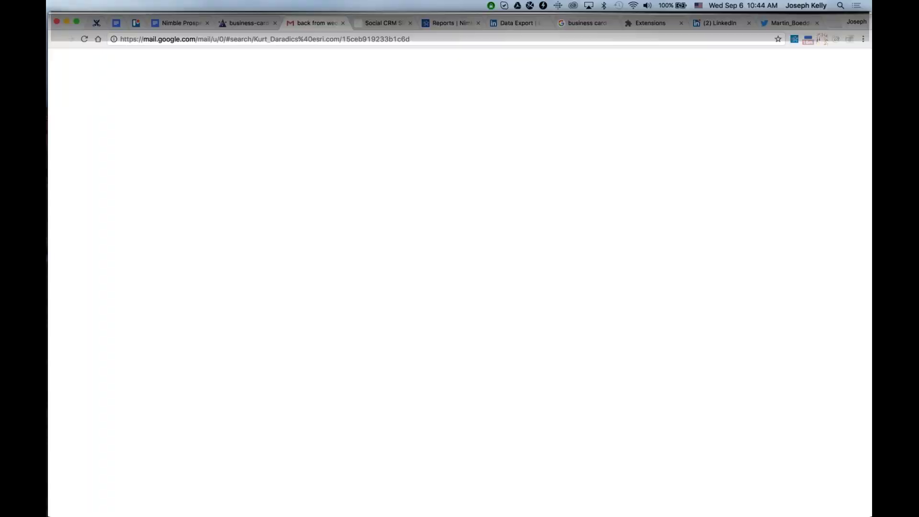
Dismiss the reload prompt with Don't Reload and close the Gmail tab.
left_click(702, 48)
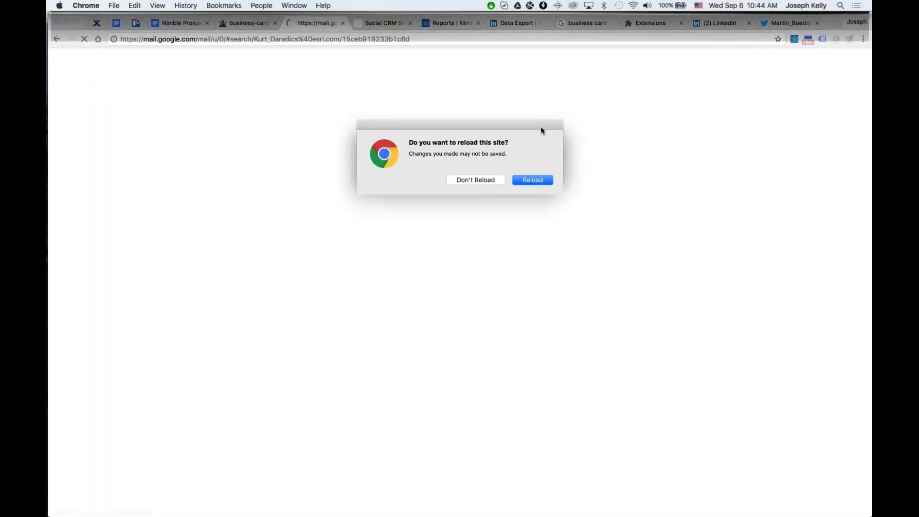
left_click(498, 182)
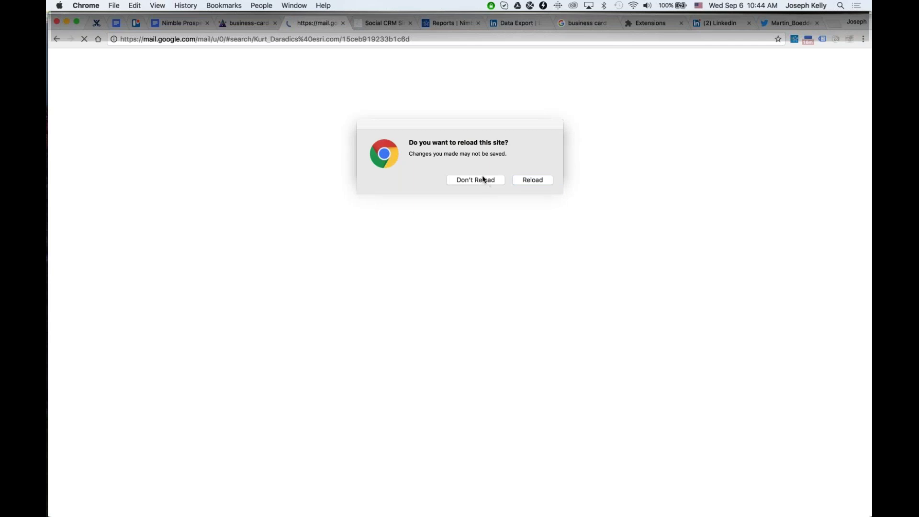
left_click(485, 180)
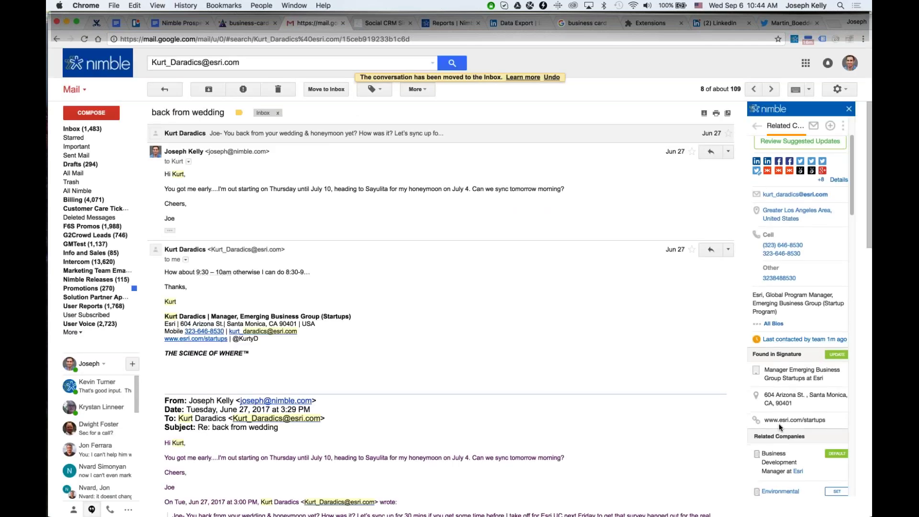
scroll(776, 416, "down", 1)
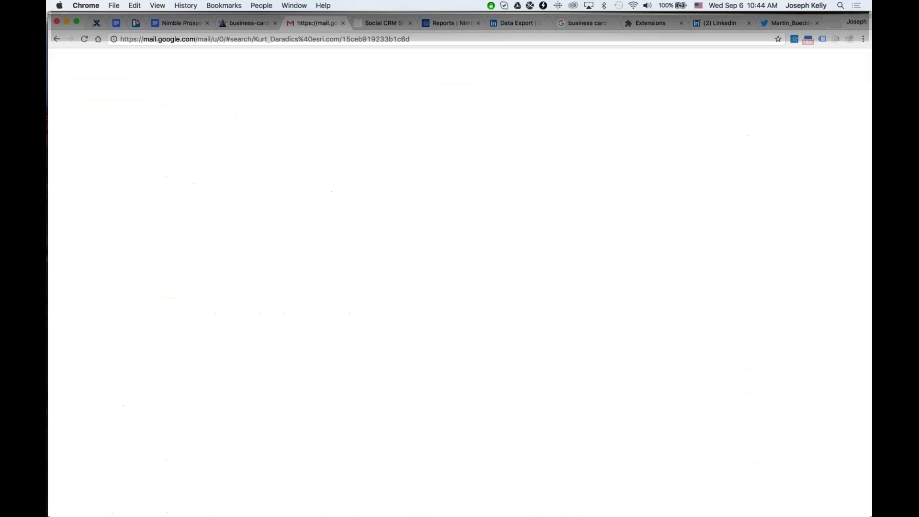
key("super+w")
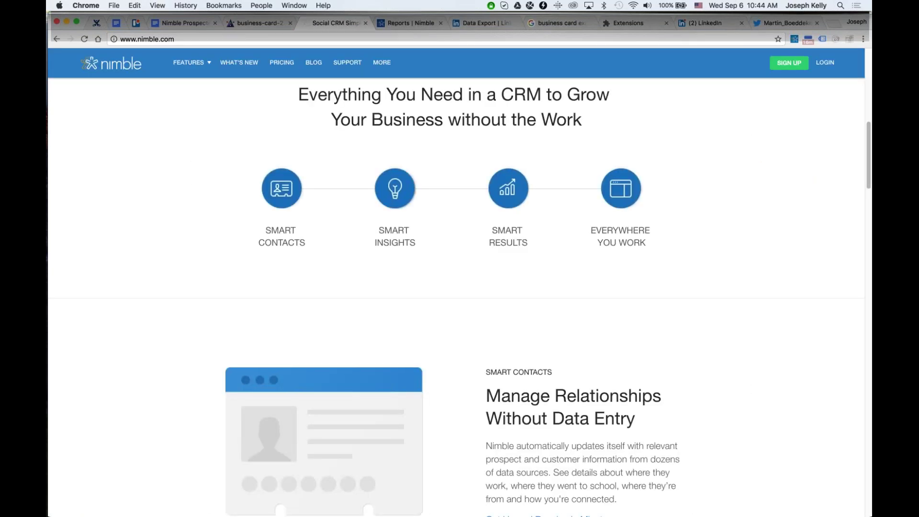
Move through the LinkedIn and Nimble tabs to the business-card-2.jpg image tab.
left_click(709, 22)
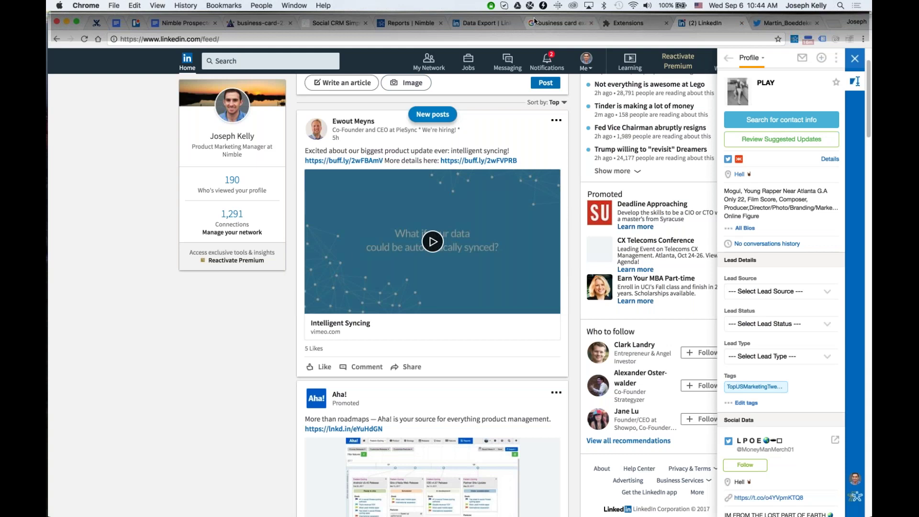
left_click(347, 24)
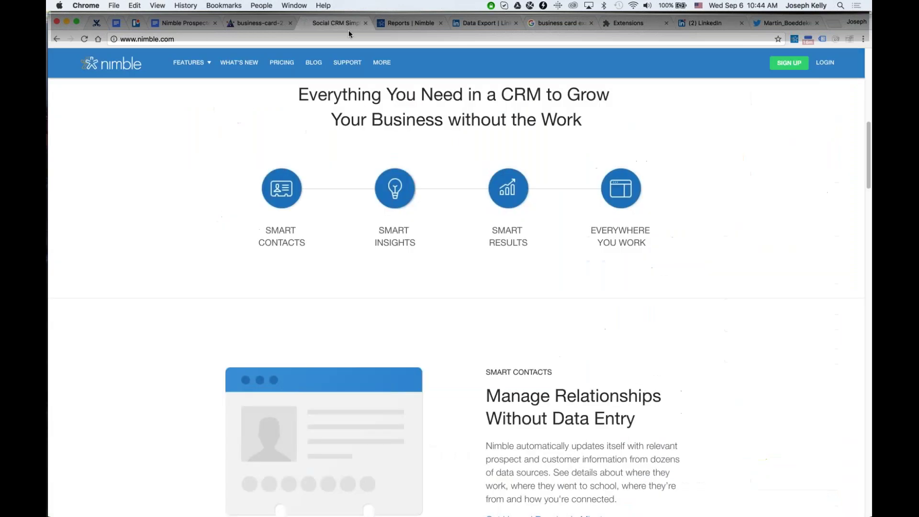
left_click(259, 22)
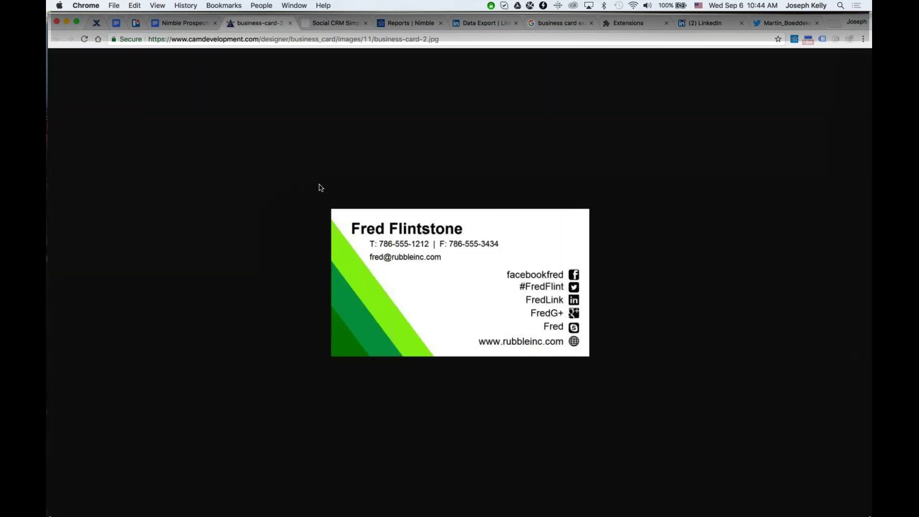
Mirror the iPhone's Nimble app in a small Movie Recording window right of the business card.
key("super+Tab")
key("super+Tab")
key("super+Tab")
key("super+Tab")
key("super+Tab")
key("super+Tab")
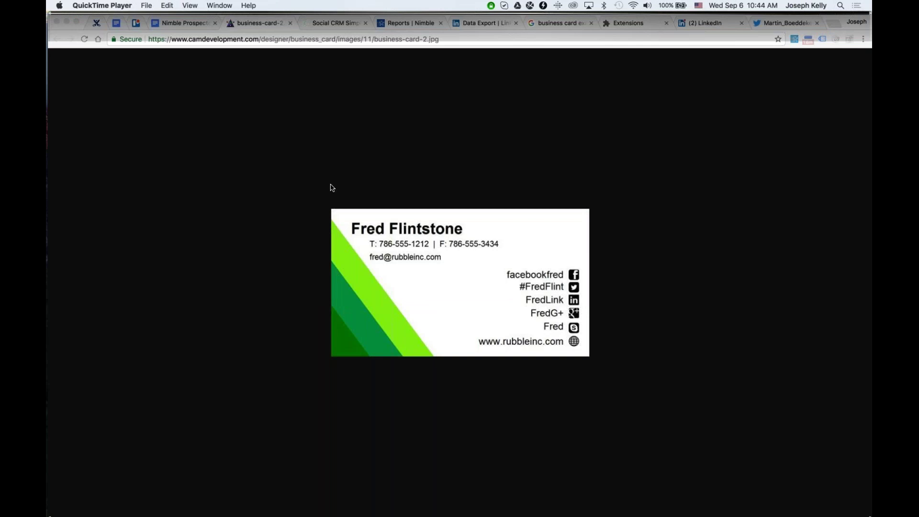
mouse_move(50, 335)
left_click(56, 426)
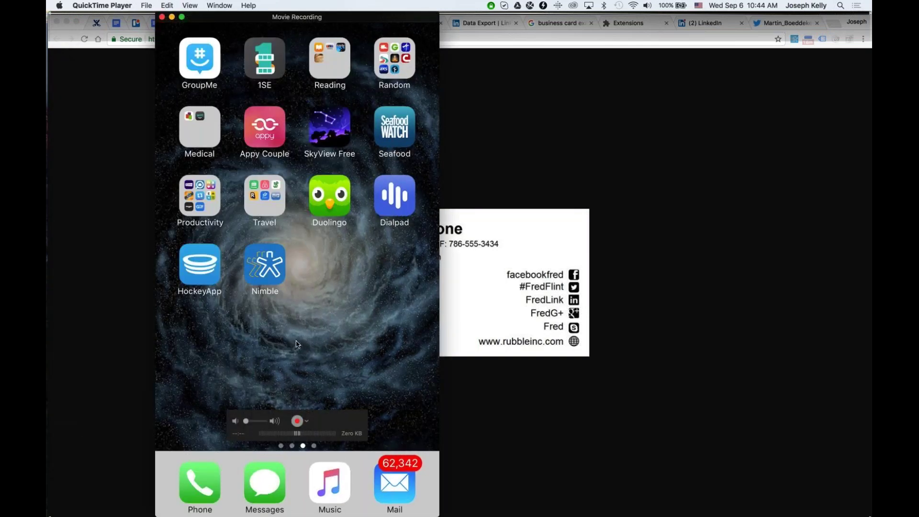
left_click(635, 300)
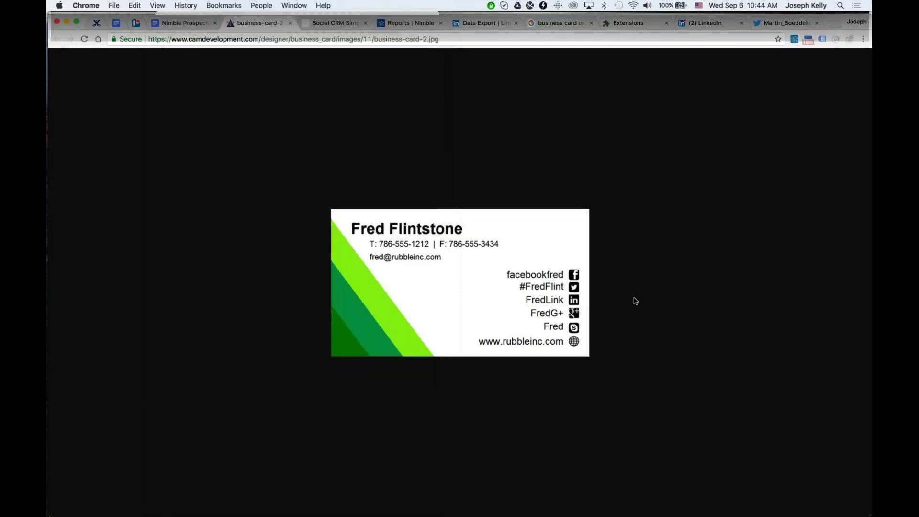
key("super+Tab")
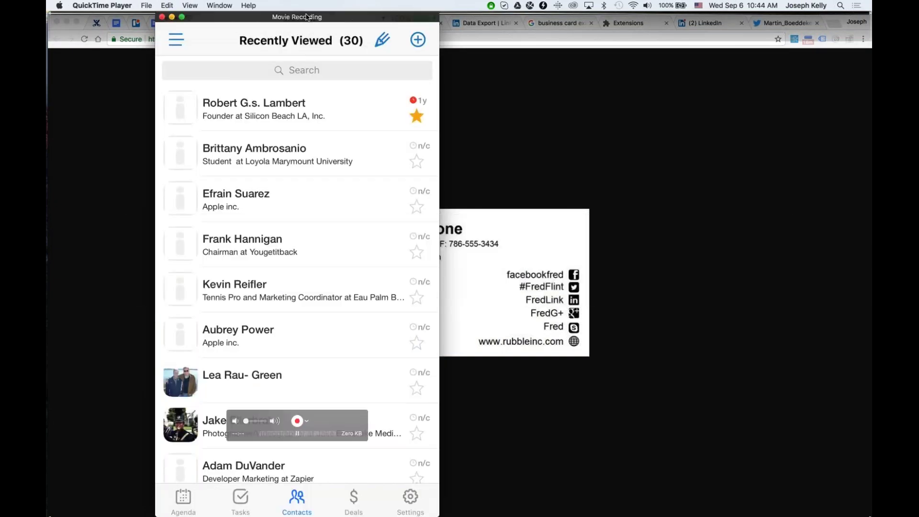
left_click_drag(439, 516, 337, 480)
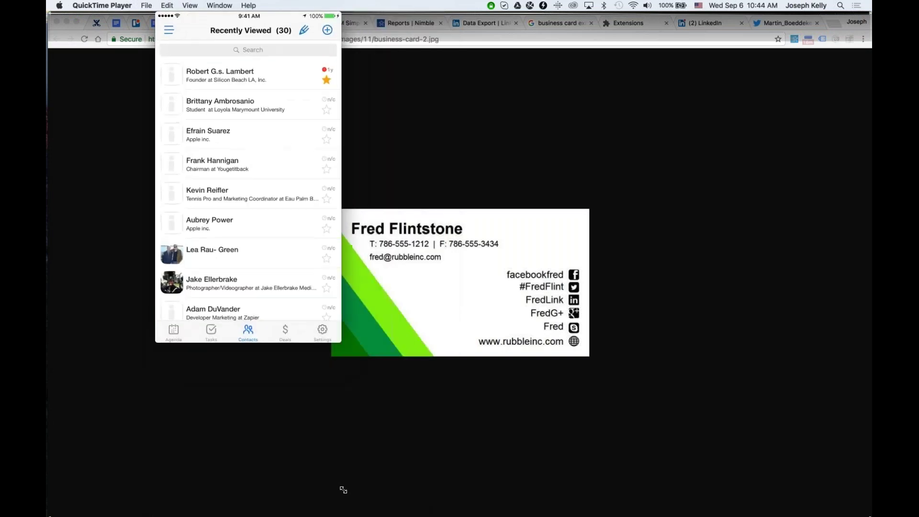
left_click_drag(279, 160, 739, 216)
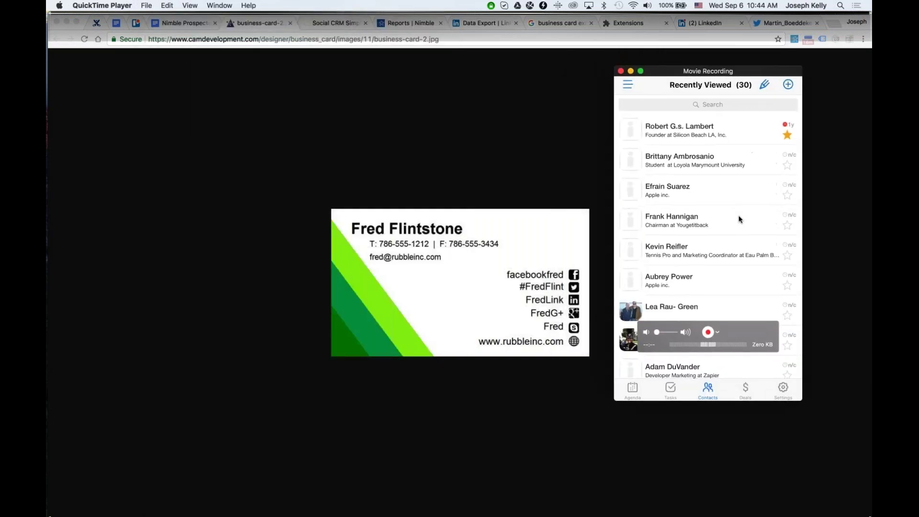
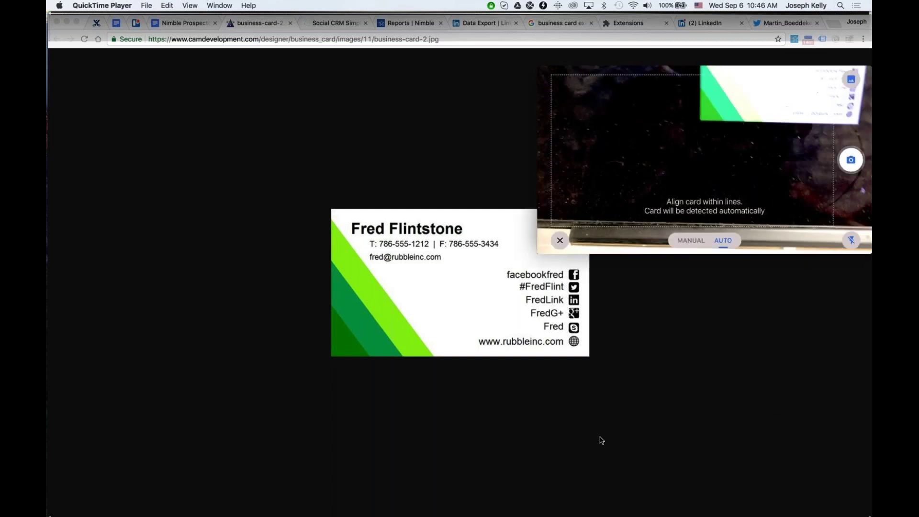
Move the iPhone mirror window to the top centre of the screen and enlarge it.
left_click_drag(711, 172, 482, 113)
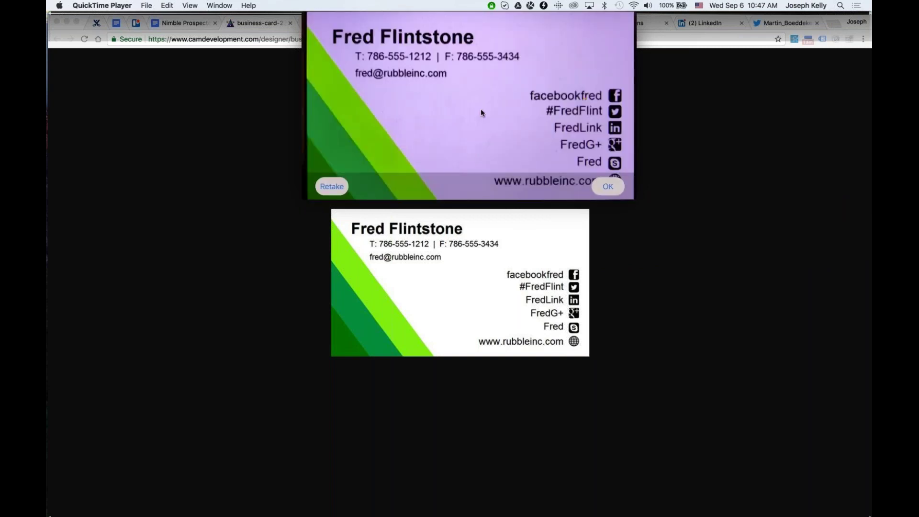
mouse_move(446, 61)
left_click_drag(431, 148, 416, 331)
left_click_drag(618, 209, 759, 137)
left_click_drag(582, 137, 529, 112)
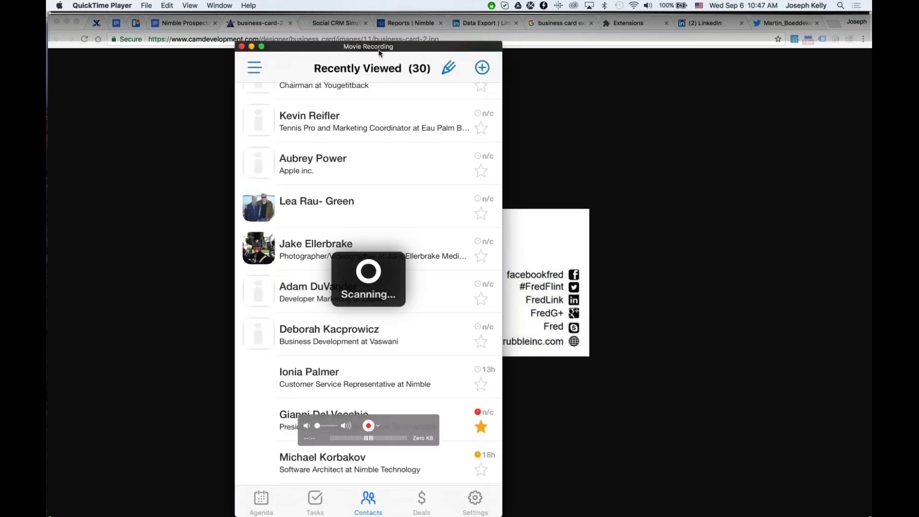
Nudge the phone mirror slightly right and up while the scanned contact is added.
left_click_drag(379, 46, 480, 43)
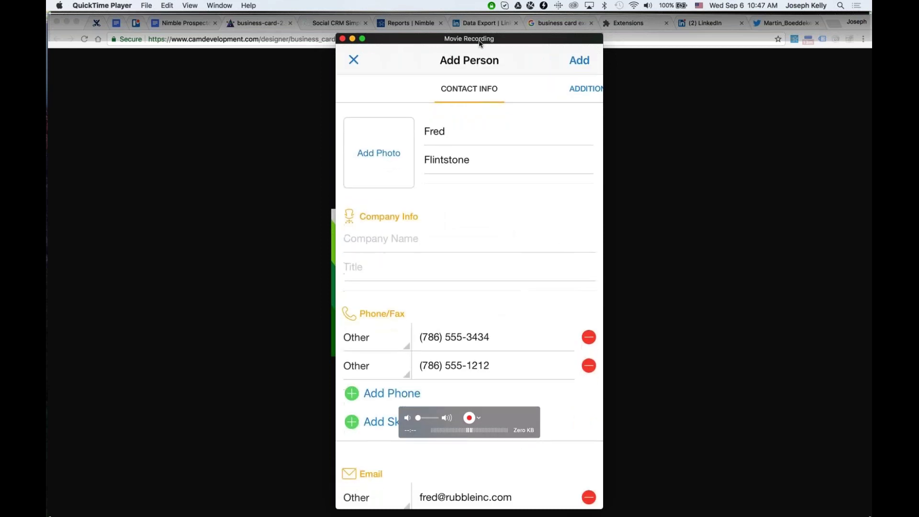
left_click_drag(565, 37, 552, 33)
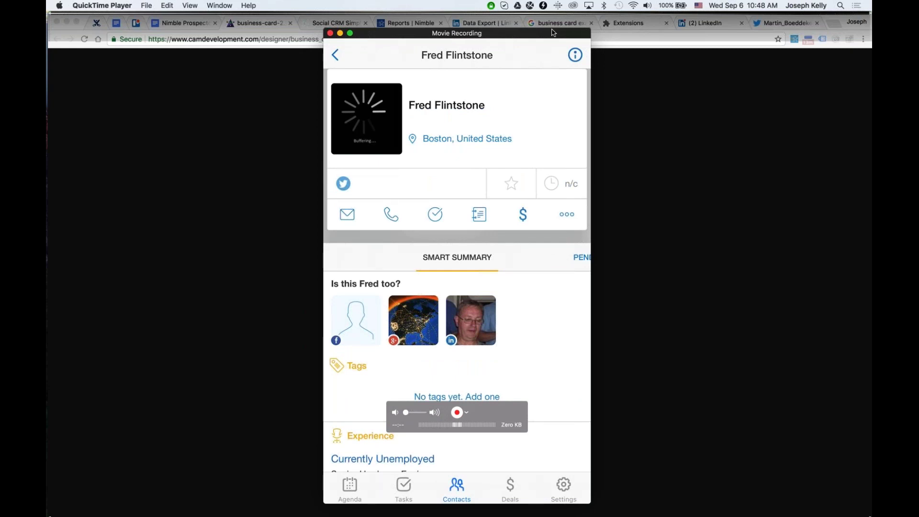
In Chrome's Nimble tab, go to Contacts and open the contact's Esri company record.
left_click(269, 220)
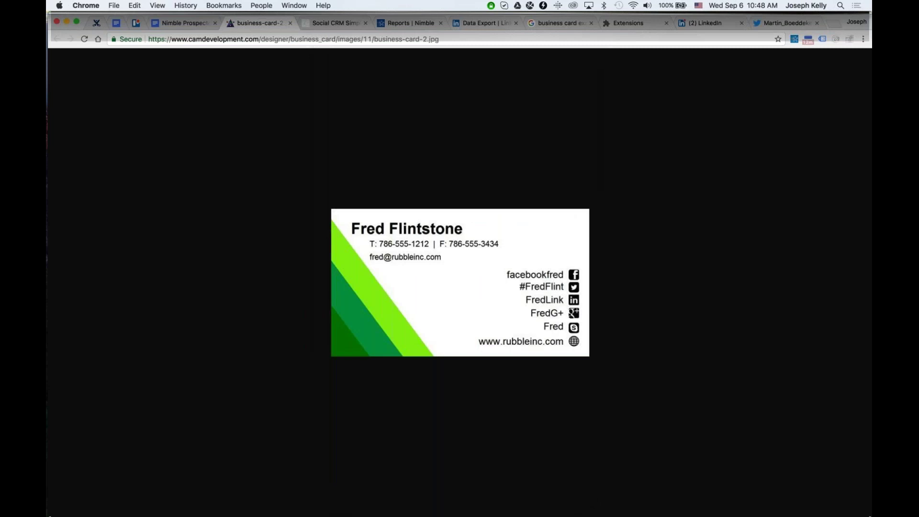
left_click(404, 24)
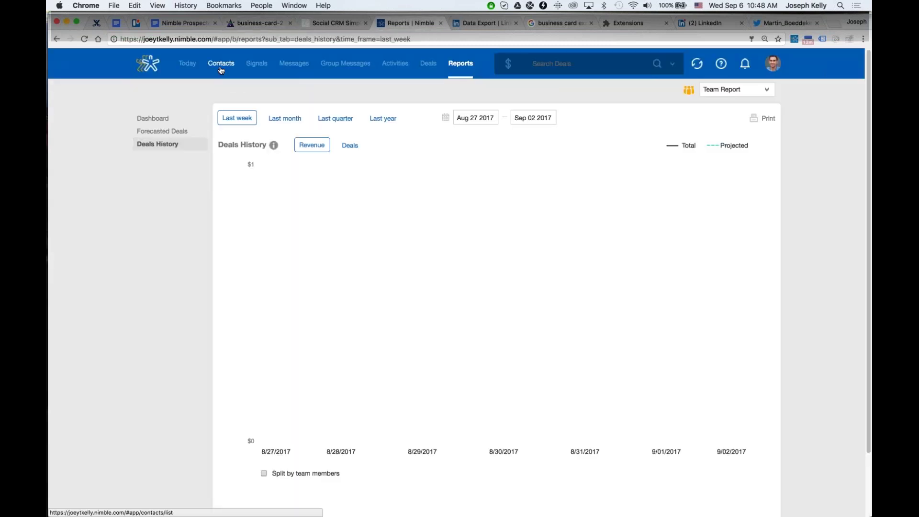
left_click(221, 68)
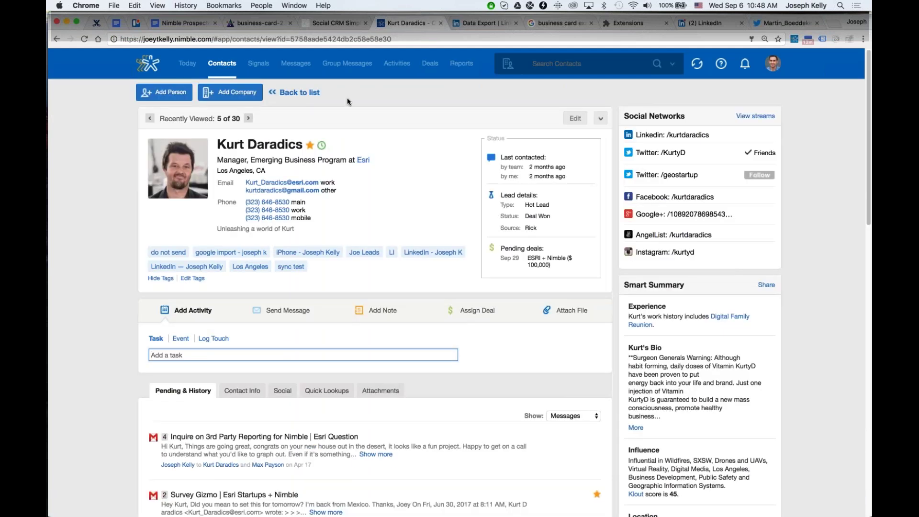
left_click(374, 103)
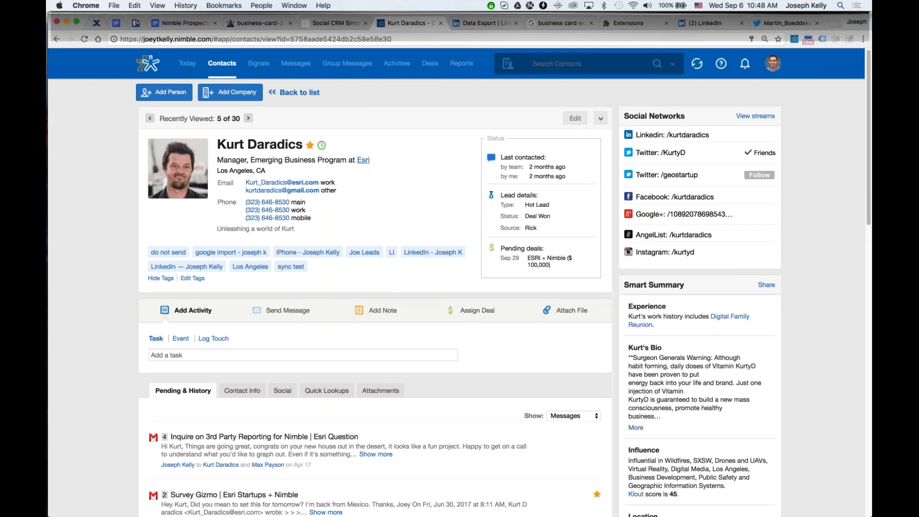
left_click(363, 162)
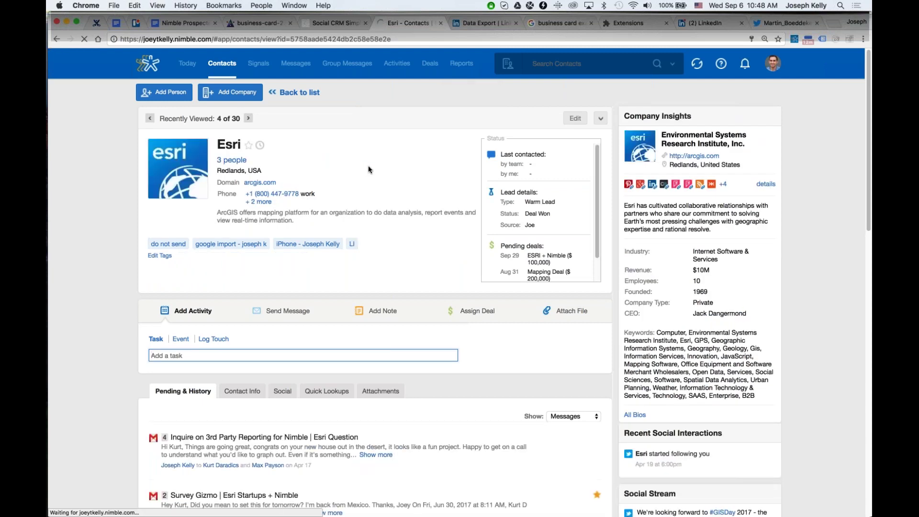
Glance at the Esri record editor, return to Recently Viewed, then switch to the YouTube desktop space.
left_click(575, 119)
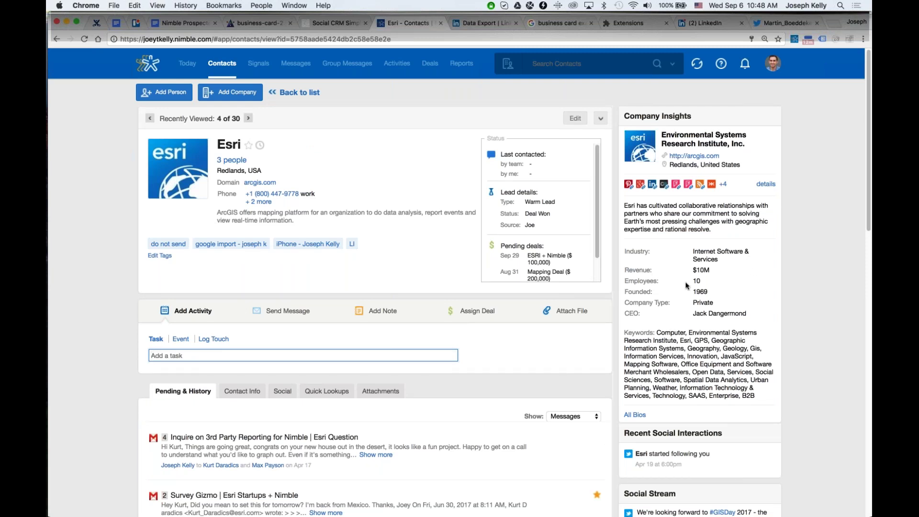
scroll(338, 191, "down", 3)
scroll(338, 80, "up", 3)
left_click(228, 67)
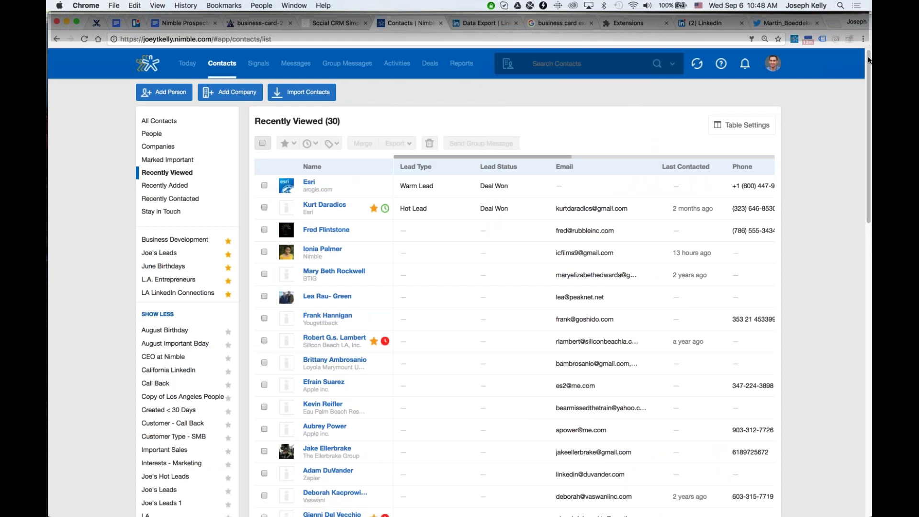
key("ctrl+Right")
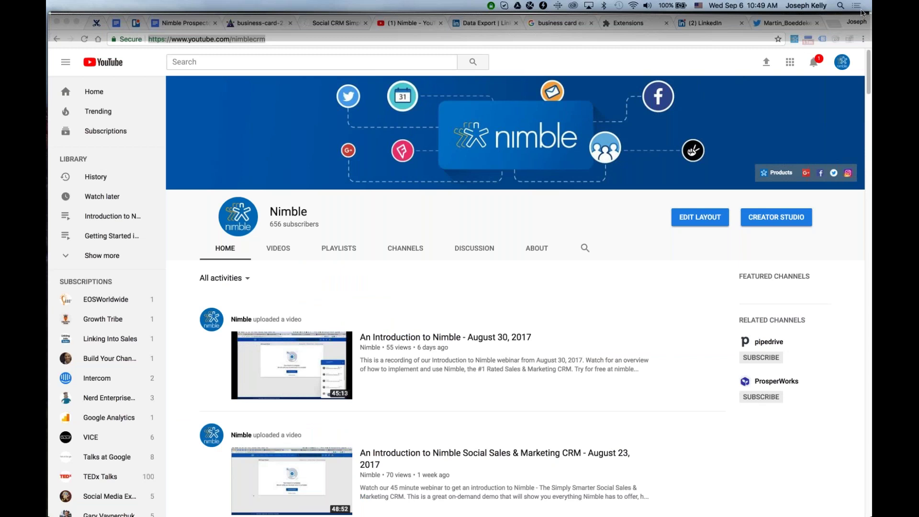
Search Spotlight for Outlook and launch Microsoft Outlook from the results.
key("super+space")
type("outlook")
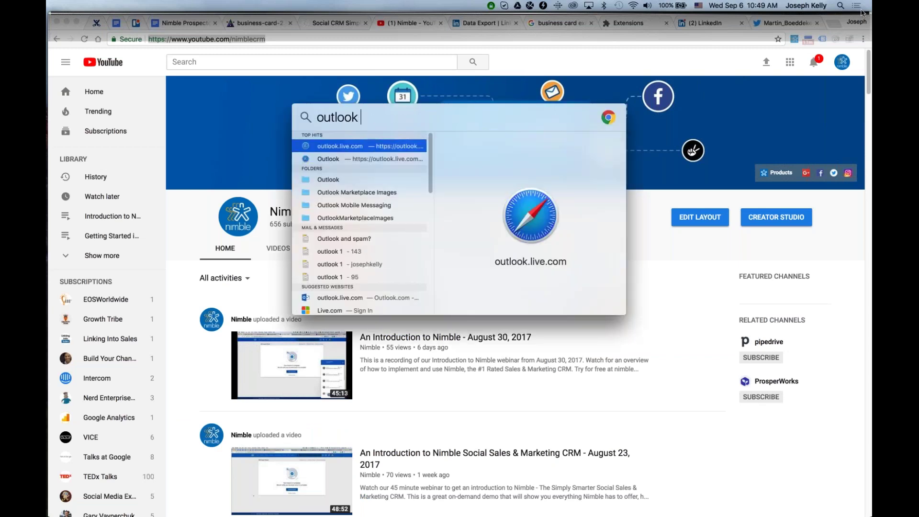
type(" desk")
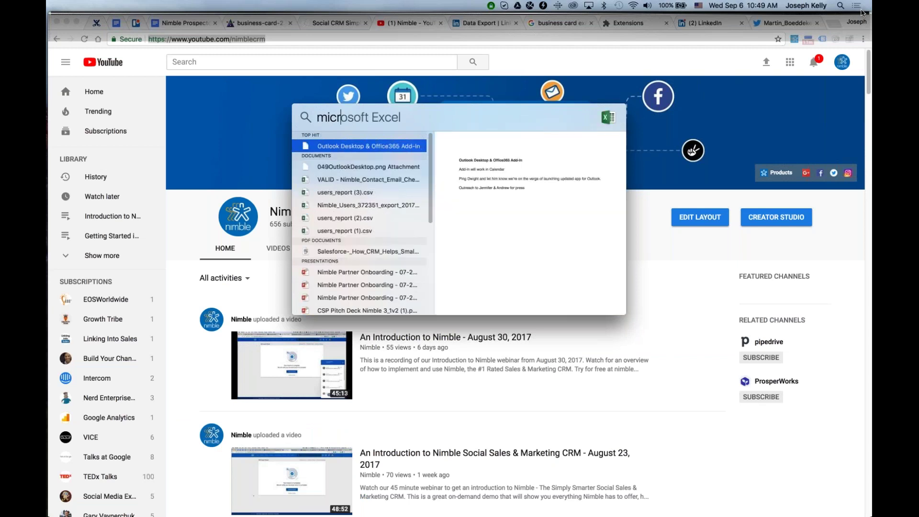
type("ft outlook")
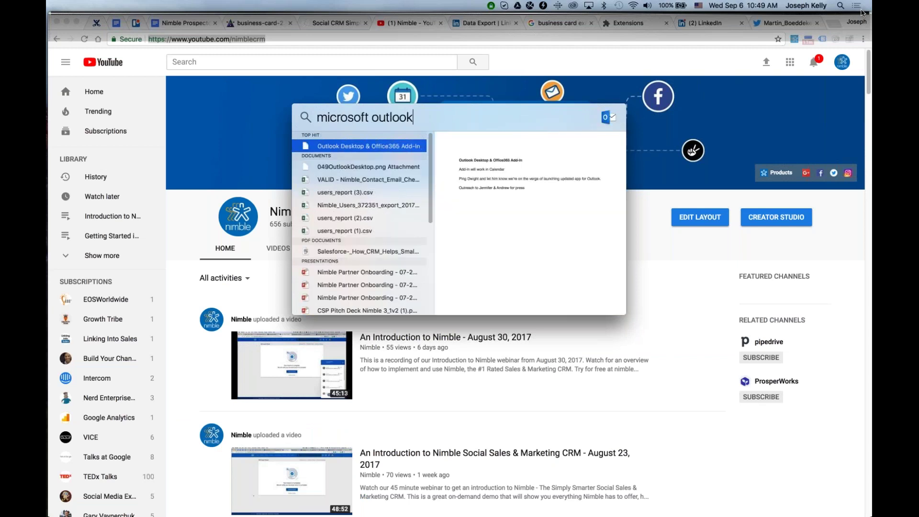
key("Return")
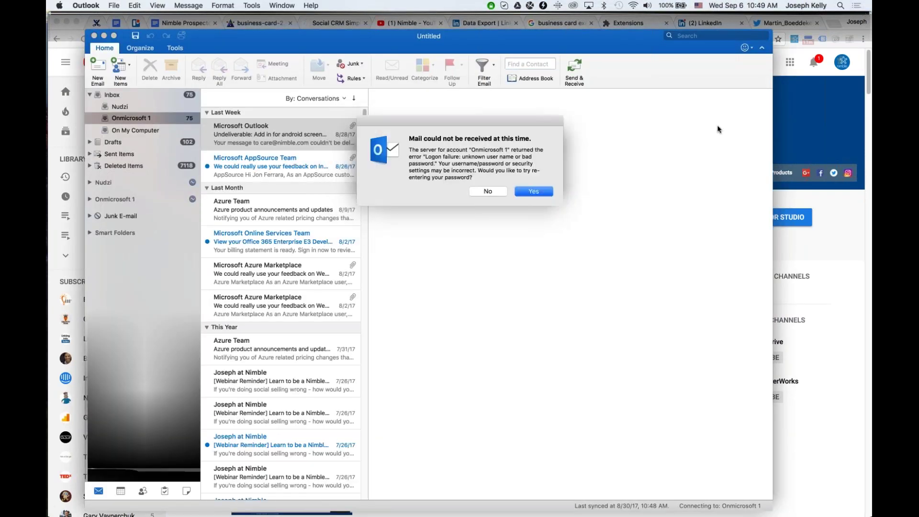
Dismiss Outlook's mail error and account password prompts.
left_click(486, 191)
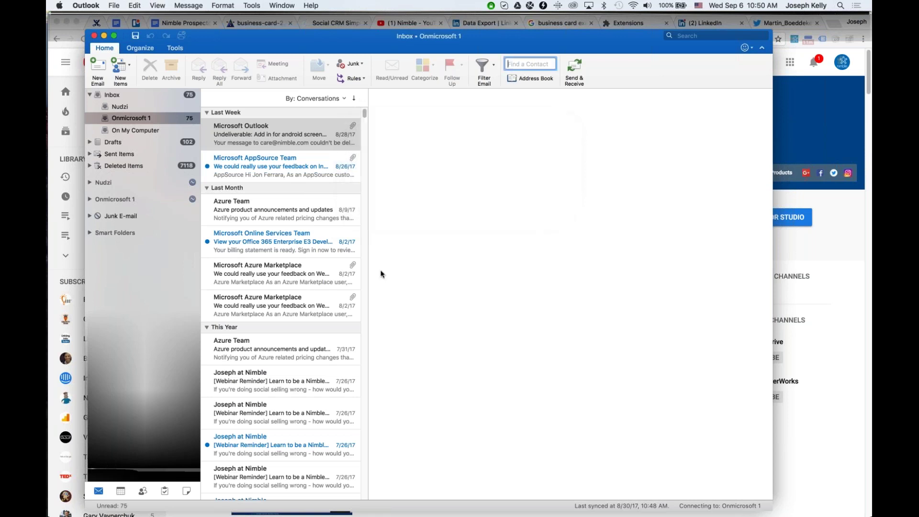
left_click(295, 135)
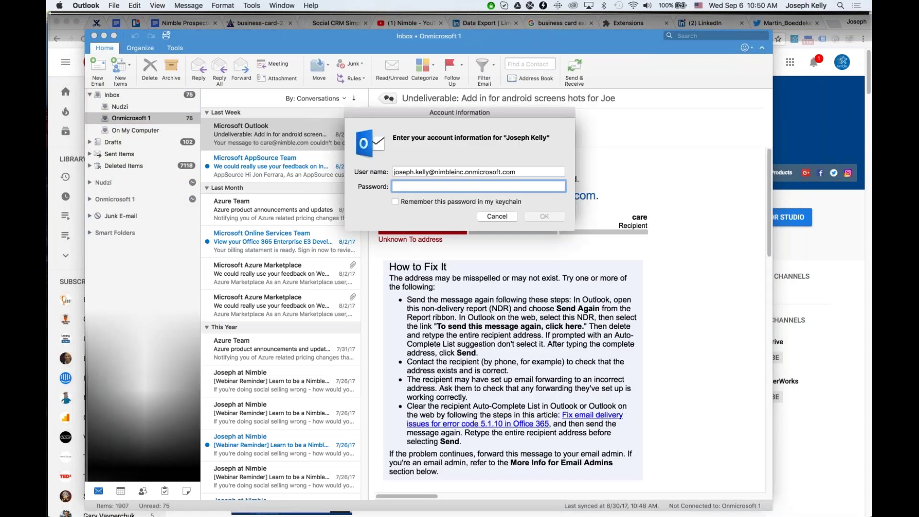
left_click(501, 219)
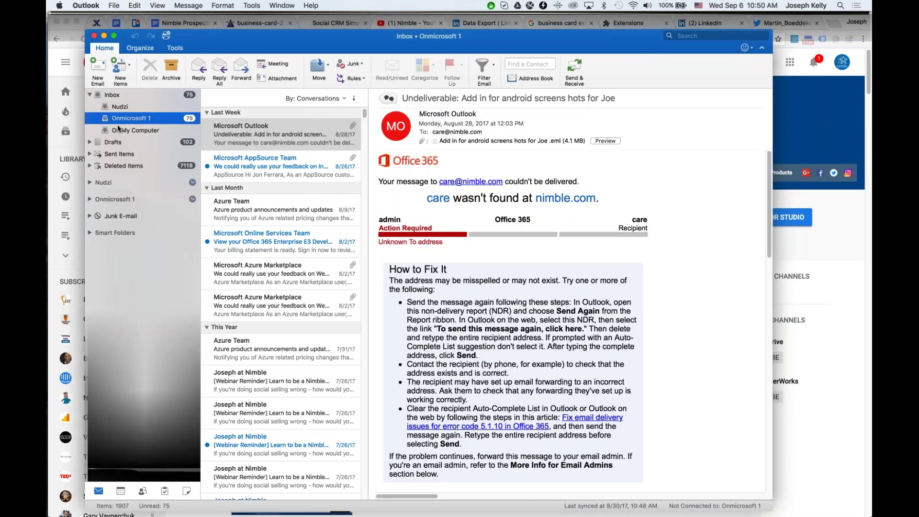
Browse the Nudzi and Onmicrosoft 1 inboxes, open the Azure Marketplace feedback email, then the add-ins Store.
left_click(134, 108)
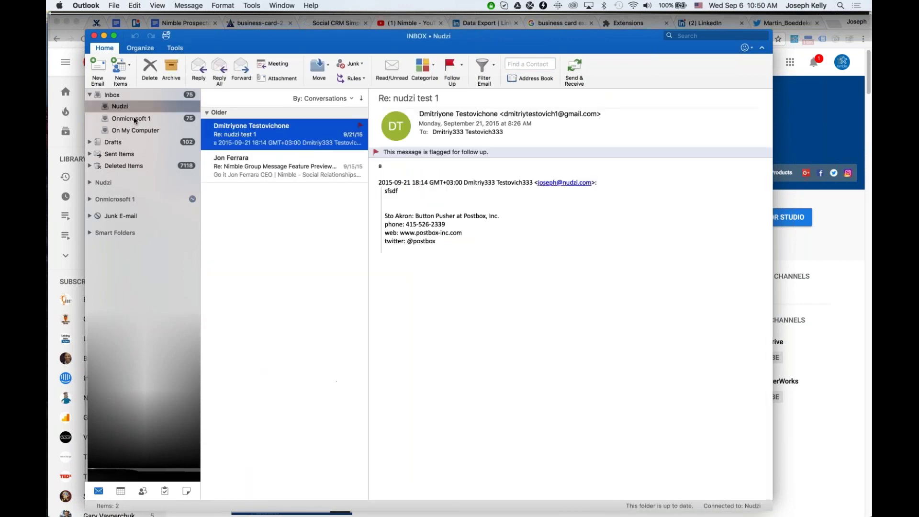
left_click(133, 119)
left_click(240, 165)
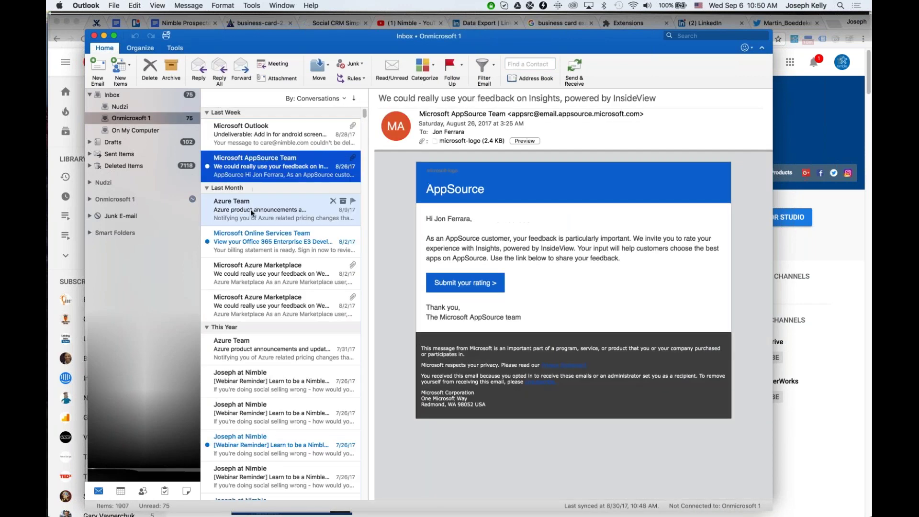
left_click(251, 212)
left_click(265, 267)
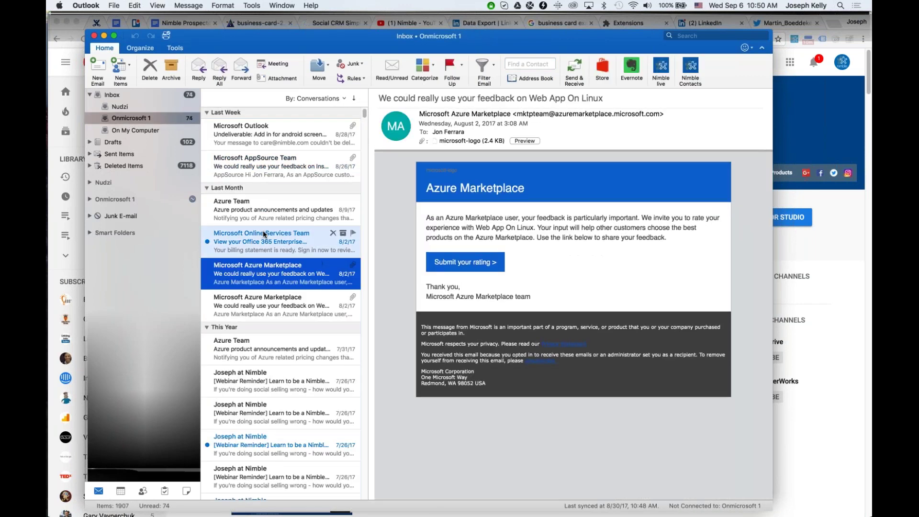
left_click(264, 234)
left_click(268, 269)
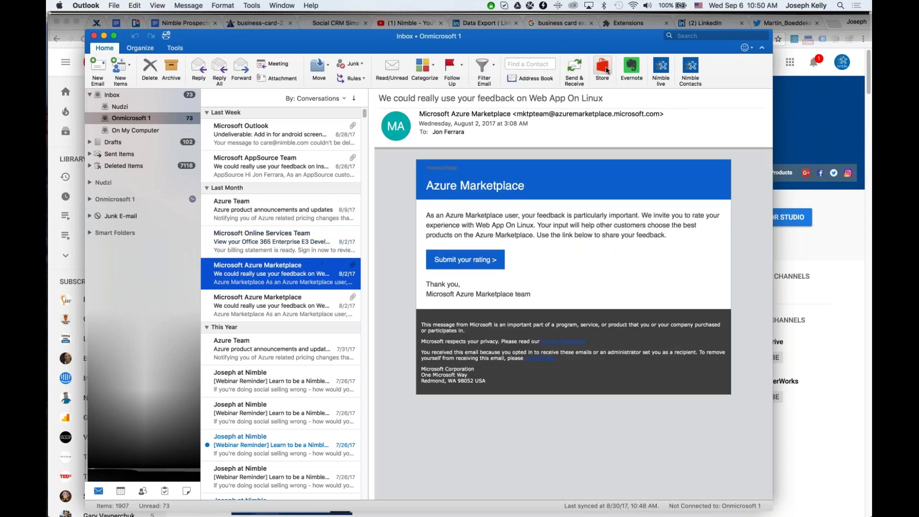
left_click(605, 70)
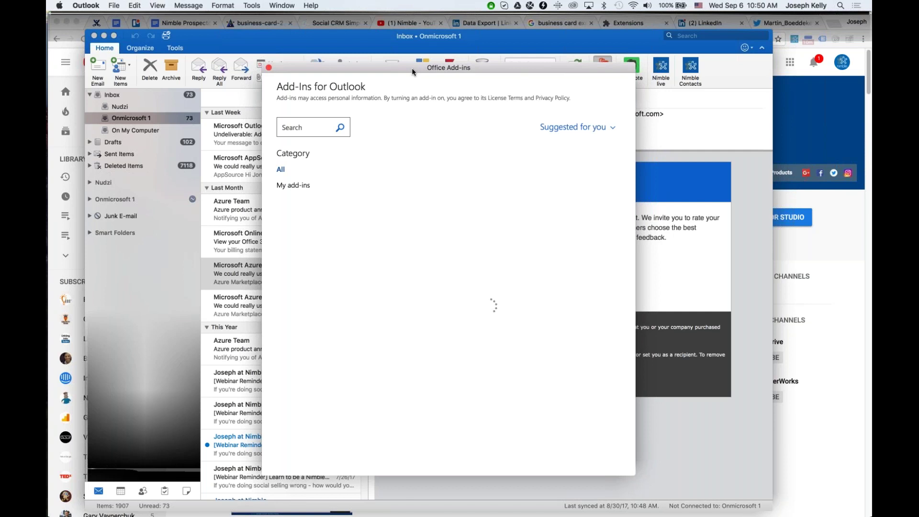
Search add-ins for 'nimble', switch Nimble Smart Contacts On, and open the webinar reminder email.
type("nimble")
key("Return")
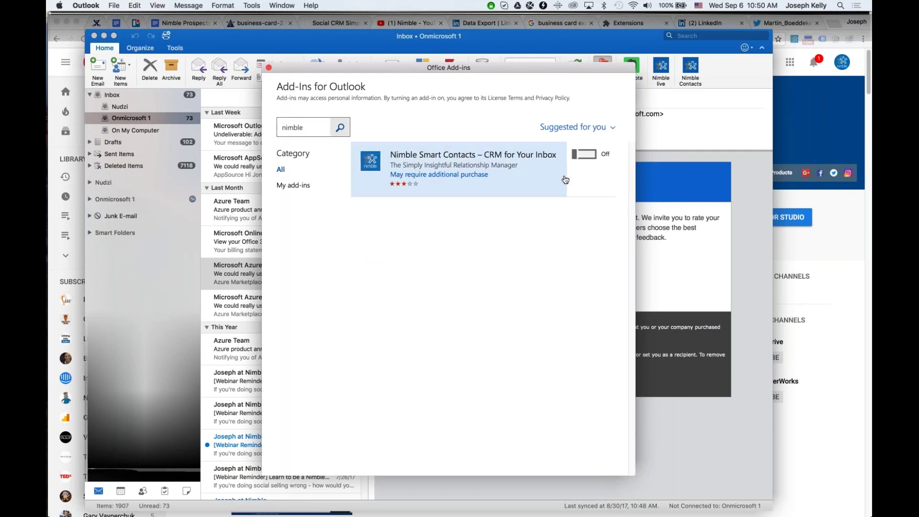
left_click(584, 154)
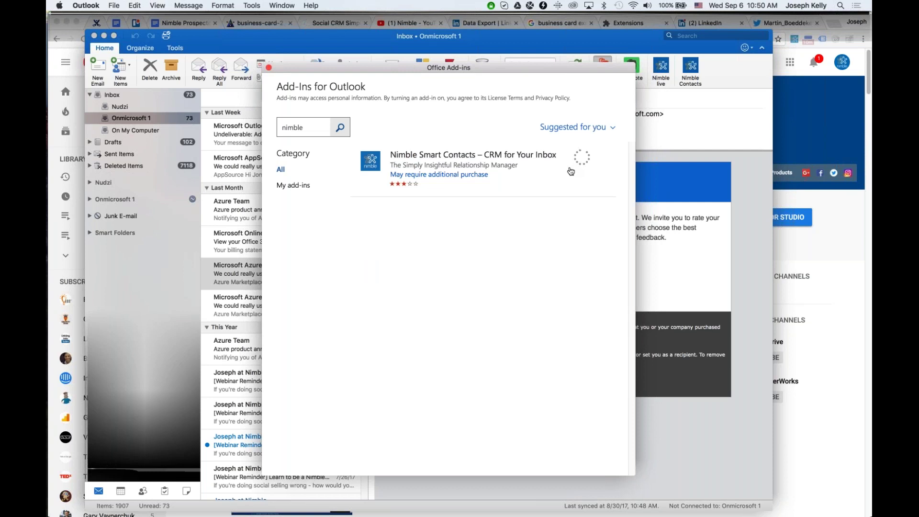
left_click(269, 68)
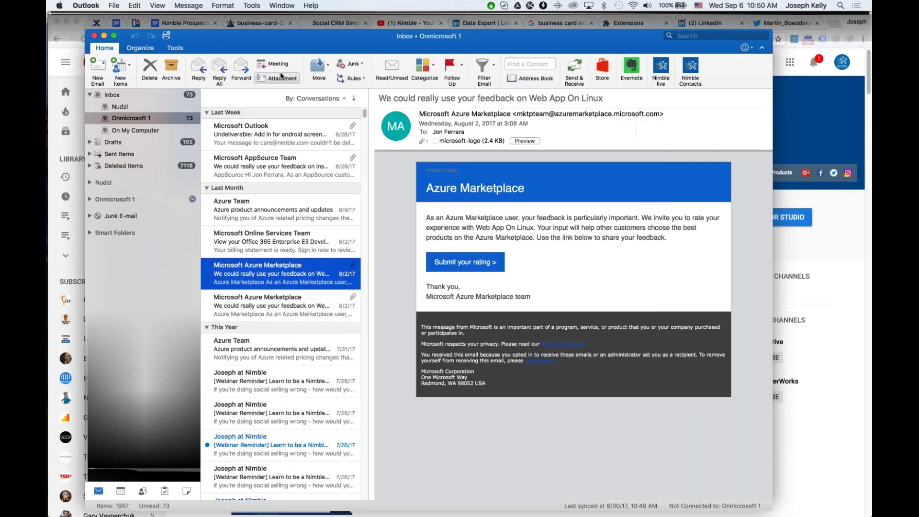
left_click(273, 376)
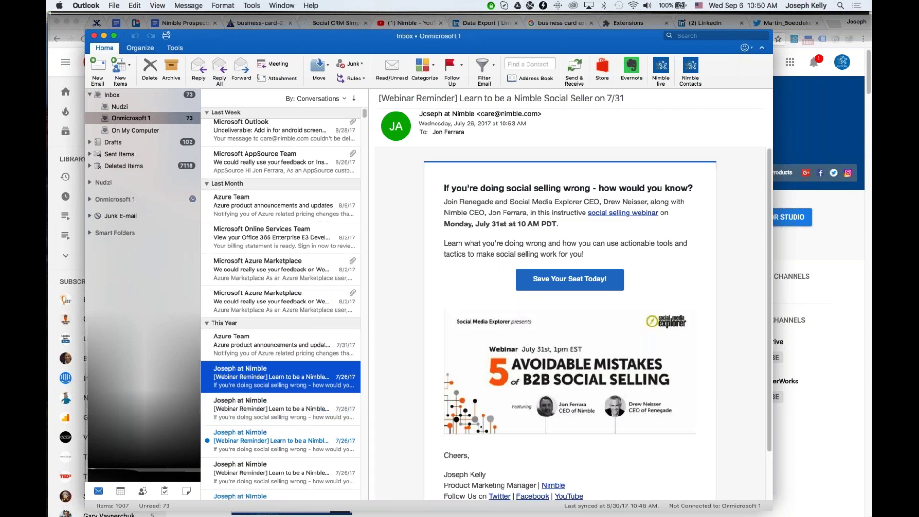
Open the Nimble add-in beside the email and show the Customer Care contact's profile.
left_click(690, 67)
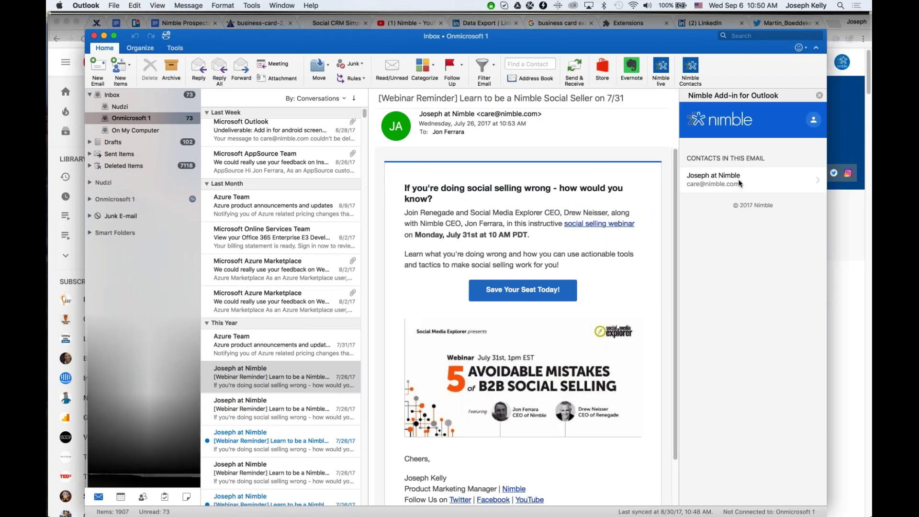
left_click(752, 180)
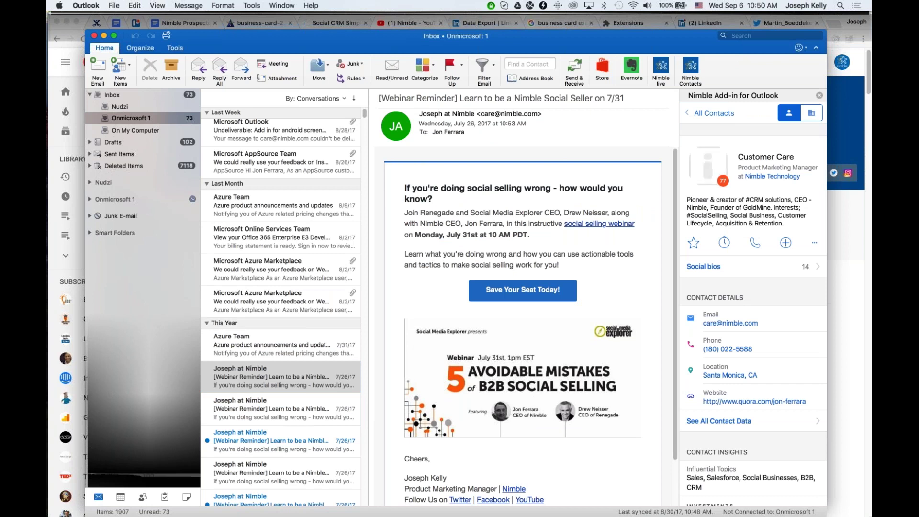
scroll(720, 213, "down", 2)
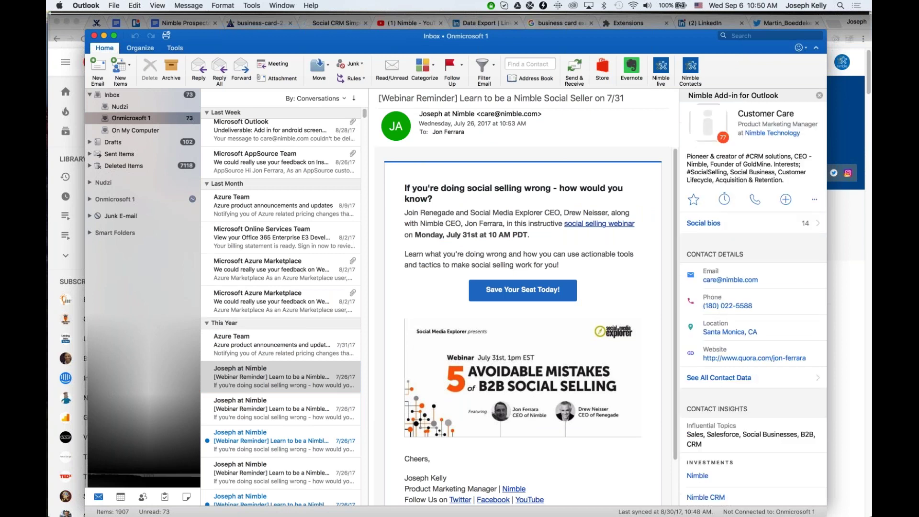
Browse the contact's social bios, return to the details, and star the contact as a favourite.
left_click(704, 223)
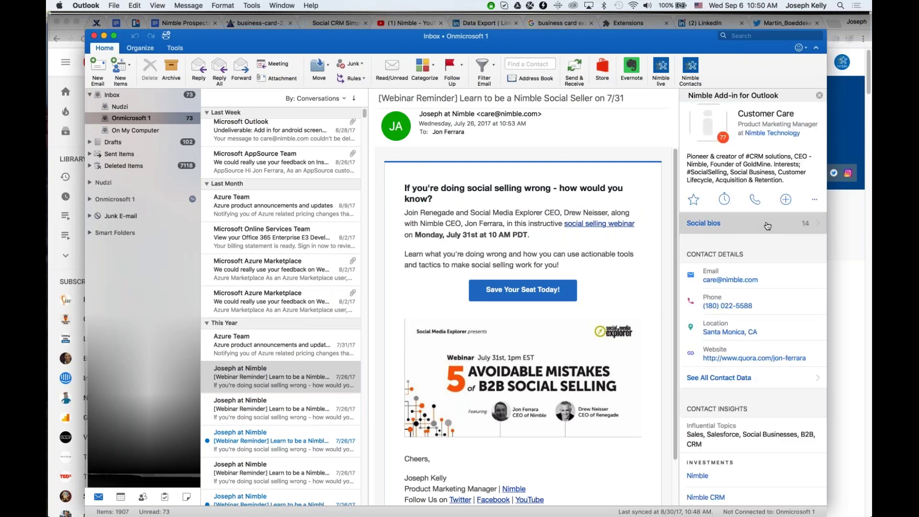
scroll(753, 307, "down", 3)
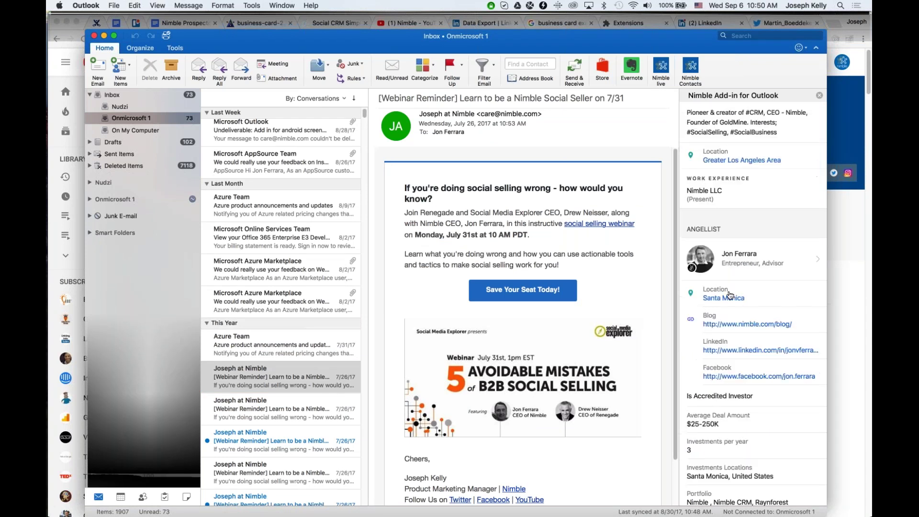
scroll(753, 306, "down", 2)
scroll(753, 307, "down", 5)
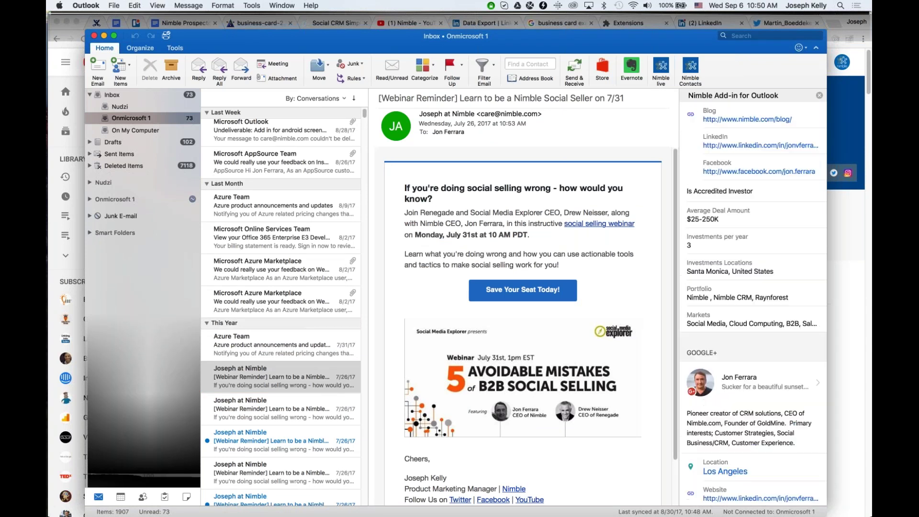
scroll(753, 306, "up", 5)
left_click(709, 114)
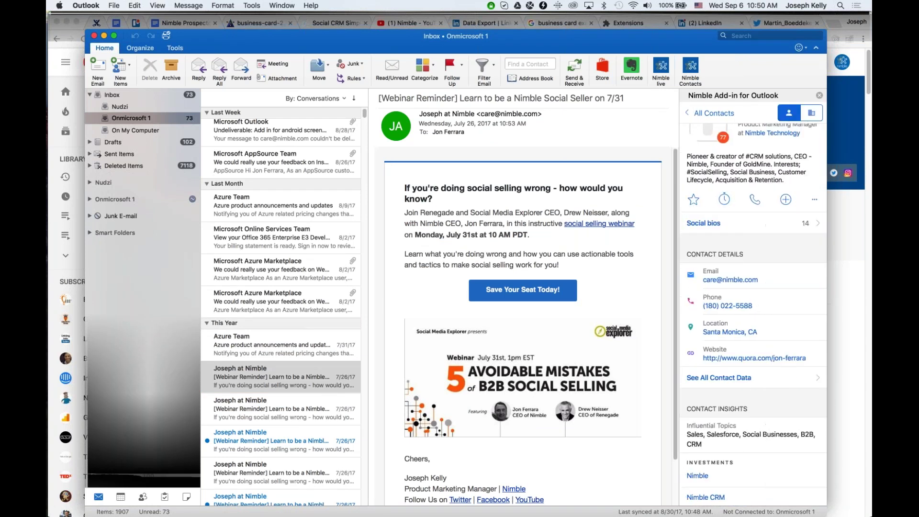
left_click(694, 201)
Peek at the stay-in-touch and add menus without choosing anything, then show the Nimble, Inc. company profile.
left_click(724, 199)
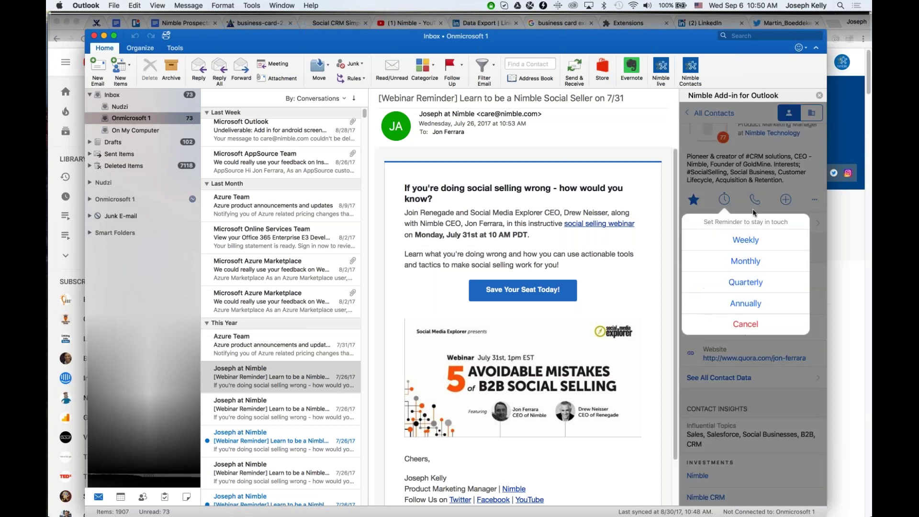
left_click(743, 322)
left_click(785, 199)
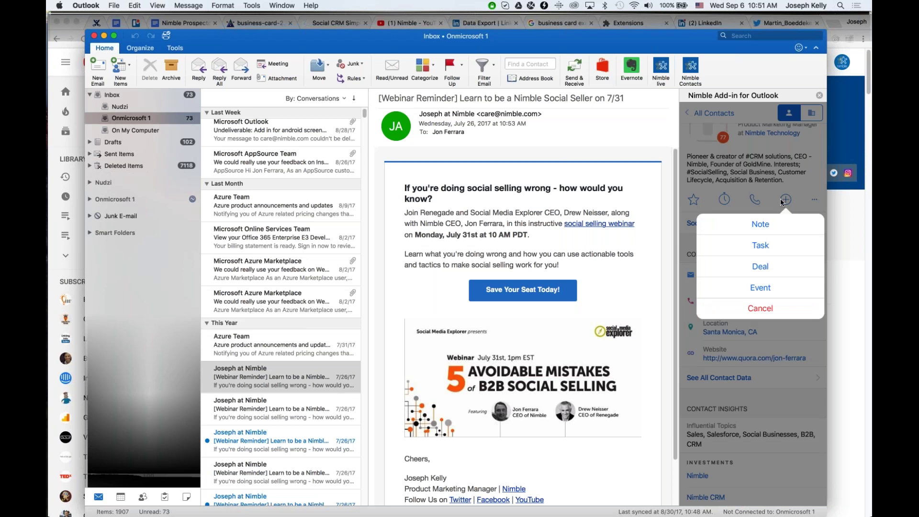
left_click(779, 200)
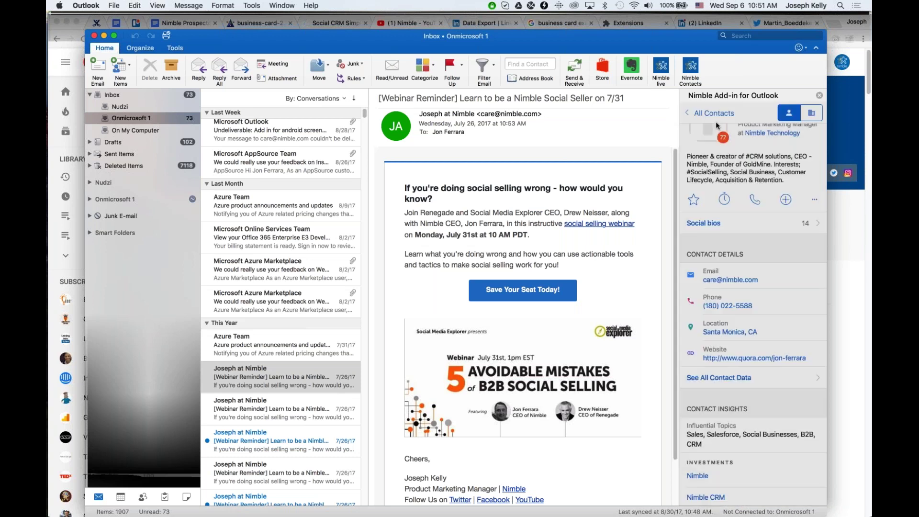
left_click(772, 133)
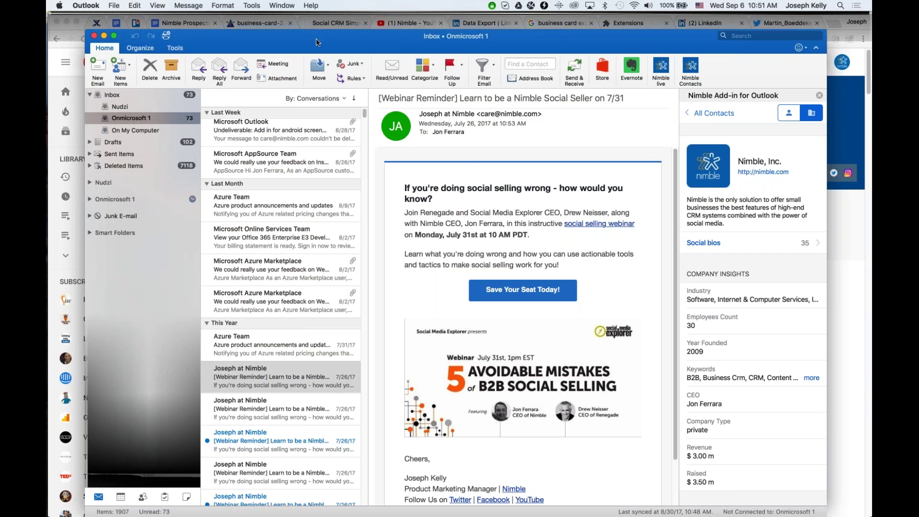
Refocus Outlook and open, then close, the add-in's account profile panel.
left_click(719, 228)
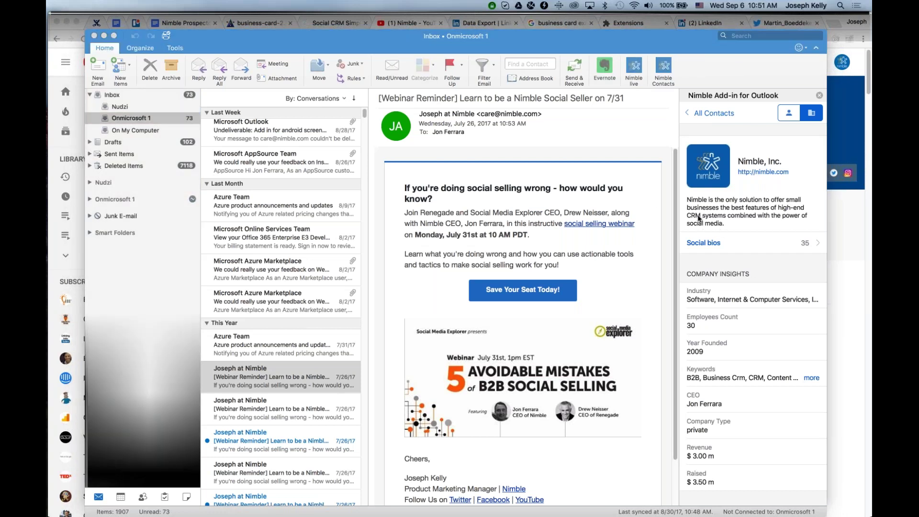
left_click(698, 218)
left_click(813, 119)
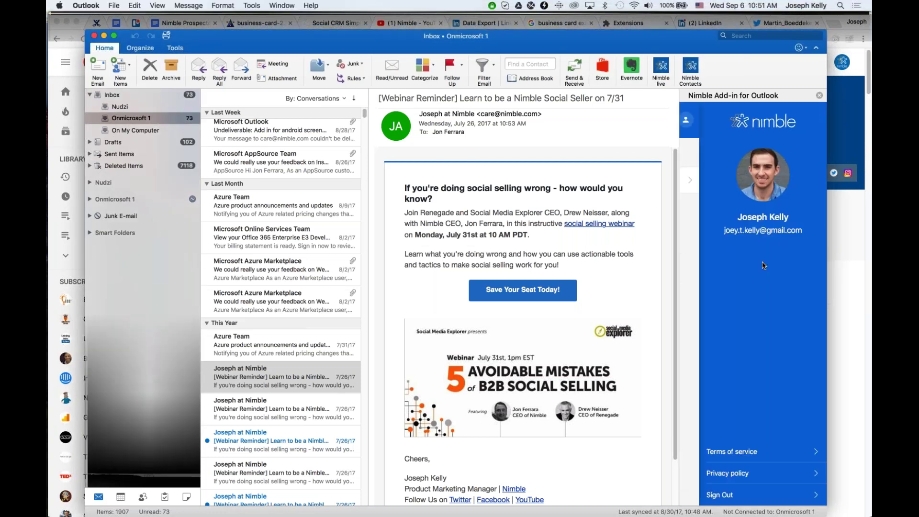
left_click(759, 497)
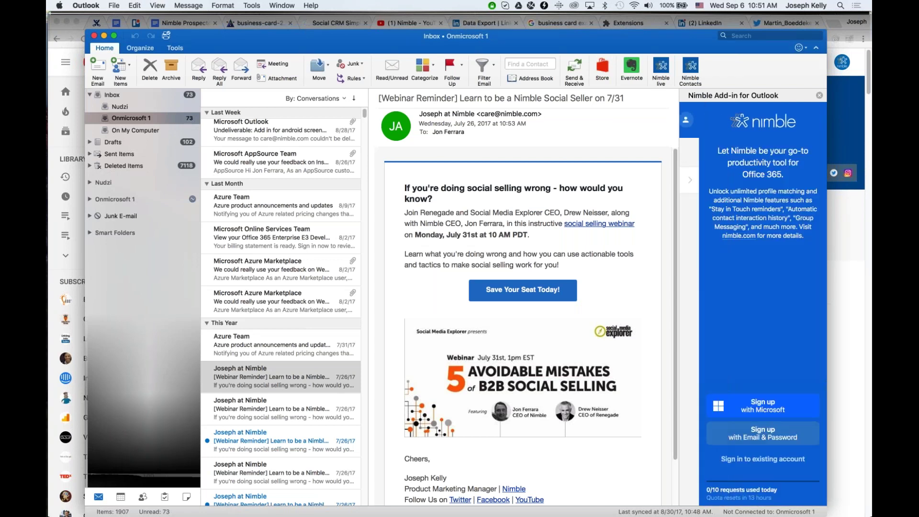
View the email sender's contact profile, then return to the contacts in this email.
left_click(690, 115)
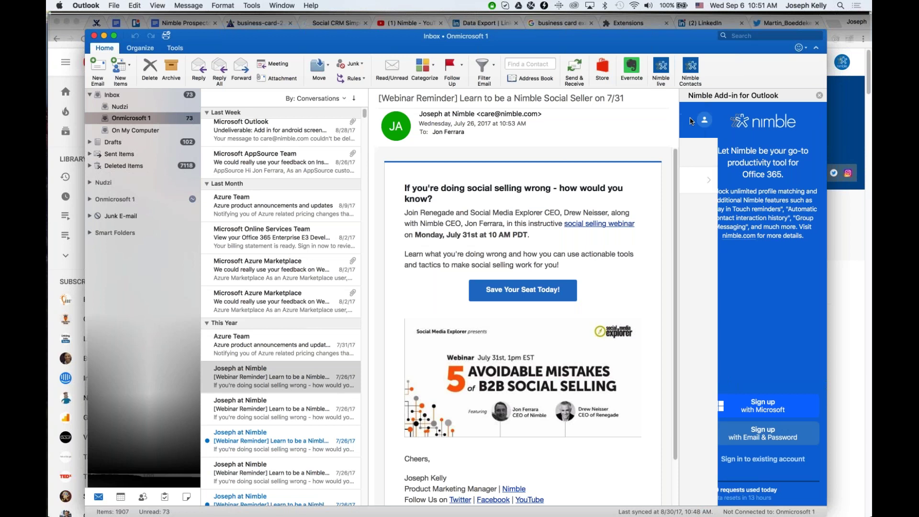
left_click(752, 185)
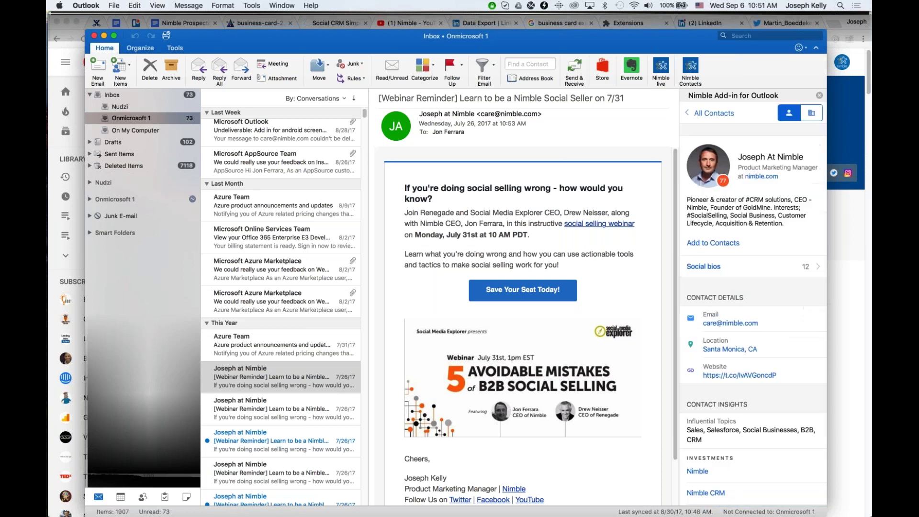
scroll(740, 263, "down", 3)
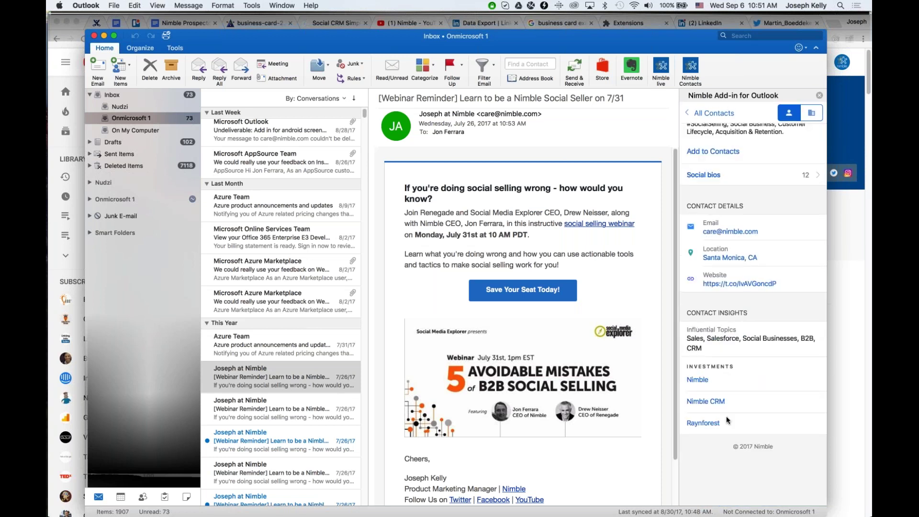
scroll(729, 424, "up", 3)
left_click(701, 114)
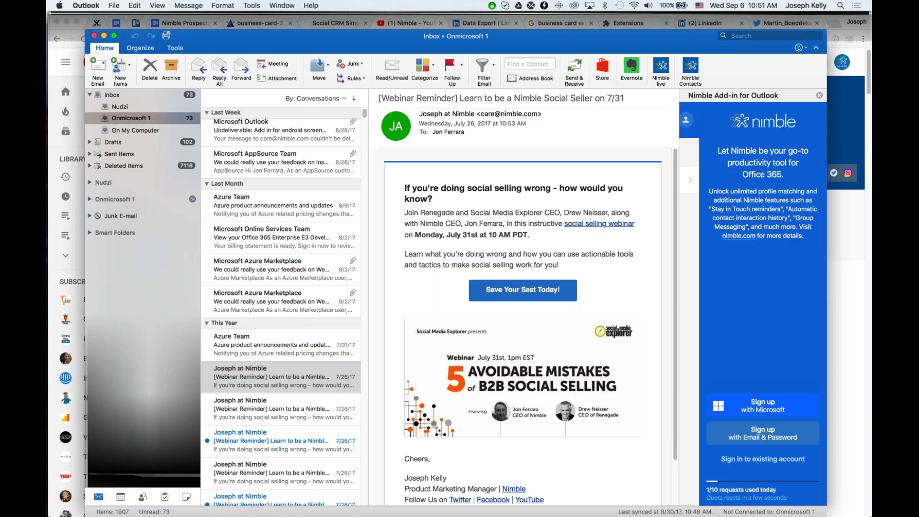
Sign in to the Outlook add-in with the existing Nimble account's e-mail and password.
left_click(755, 437)
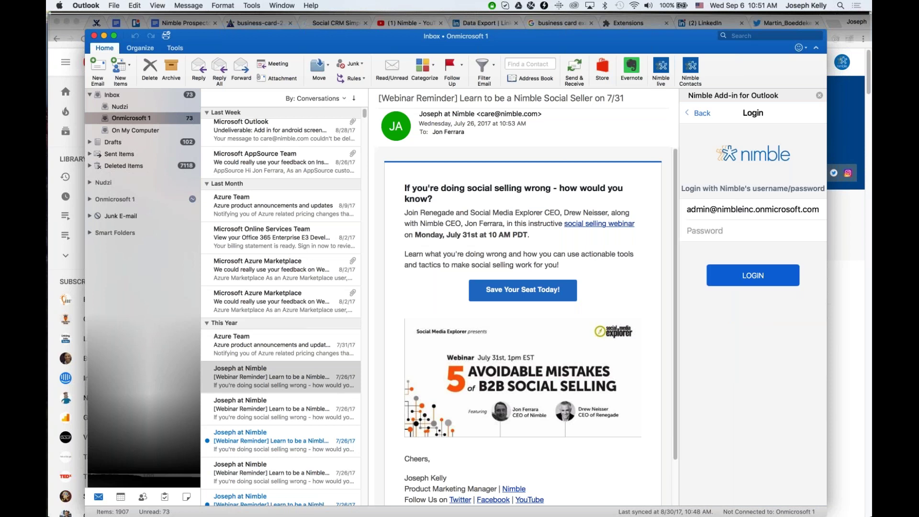
triple_click(750, 210)
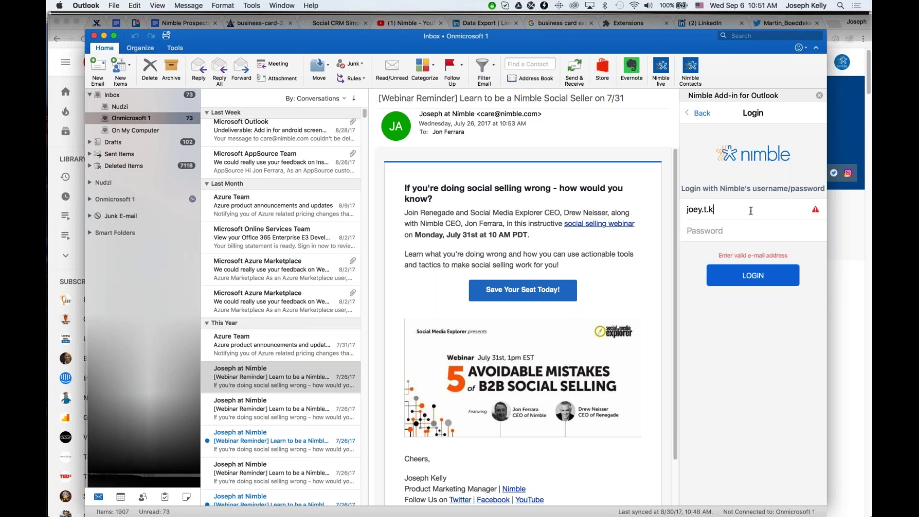
key("Tab")
type("********")
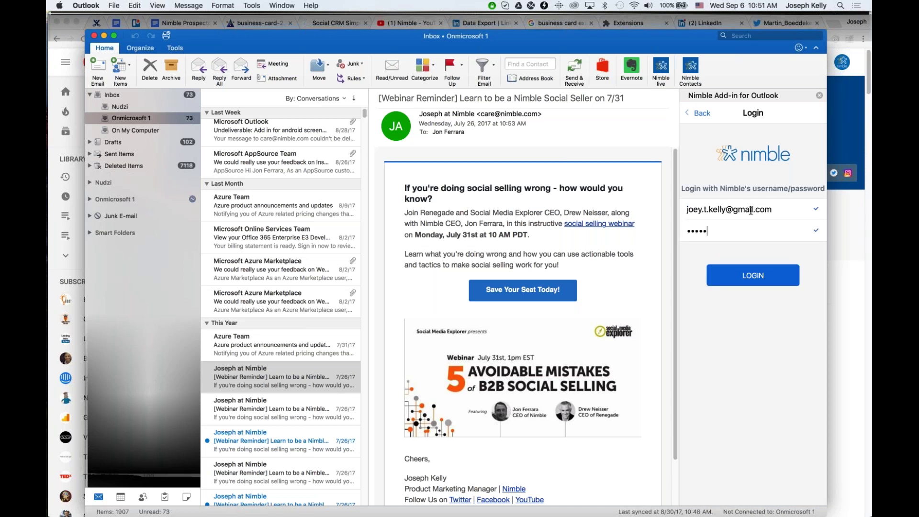
type("*")
key("Return")
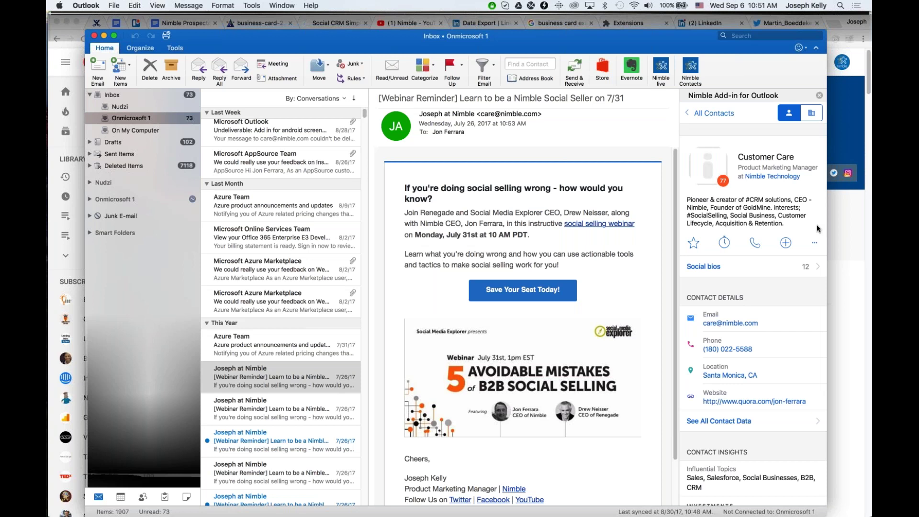
key("super+Tab")
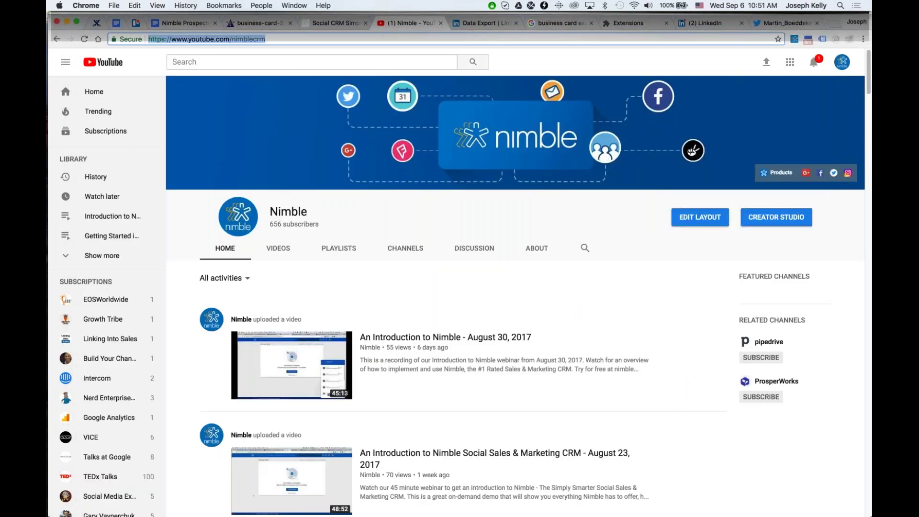
Show the nimble.com home page in Chrome with its Smart Contacts feature overview.
key("super+Tab")
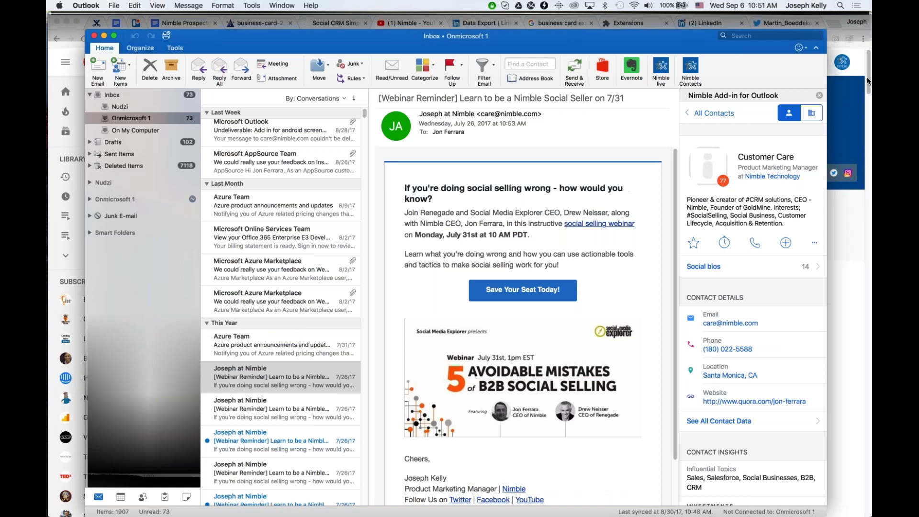
left_click(863, 38)
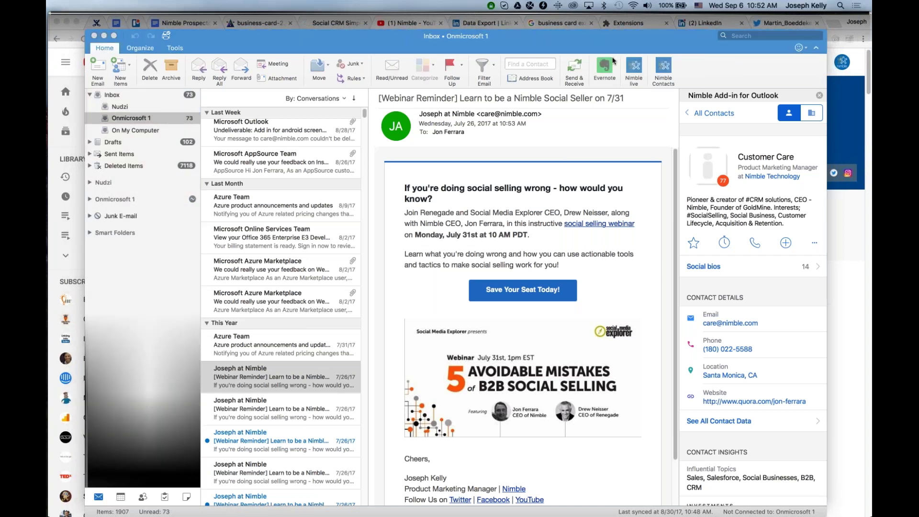
left_click(337, 24)
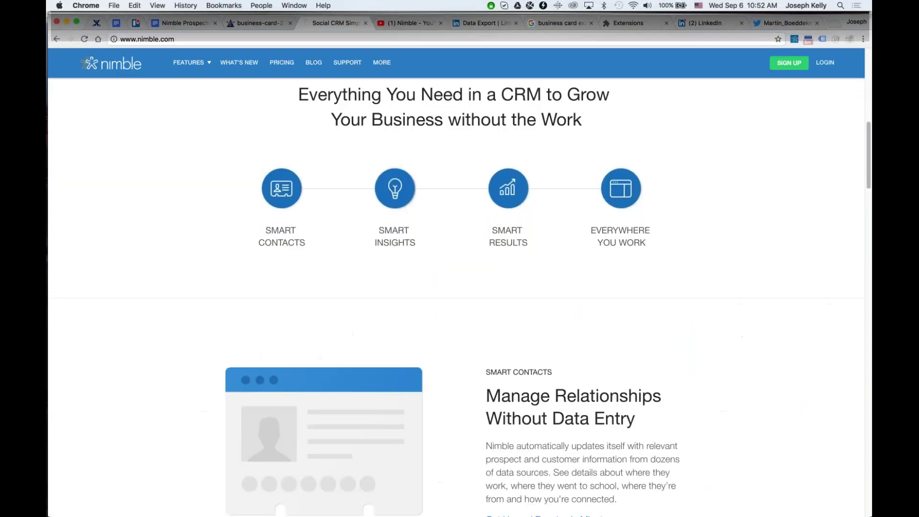